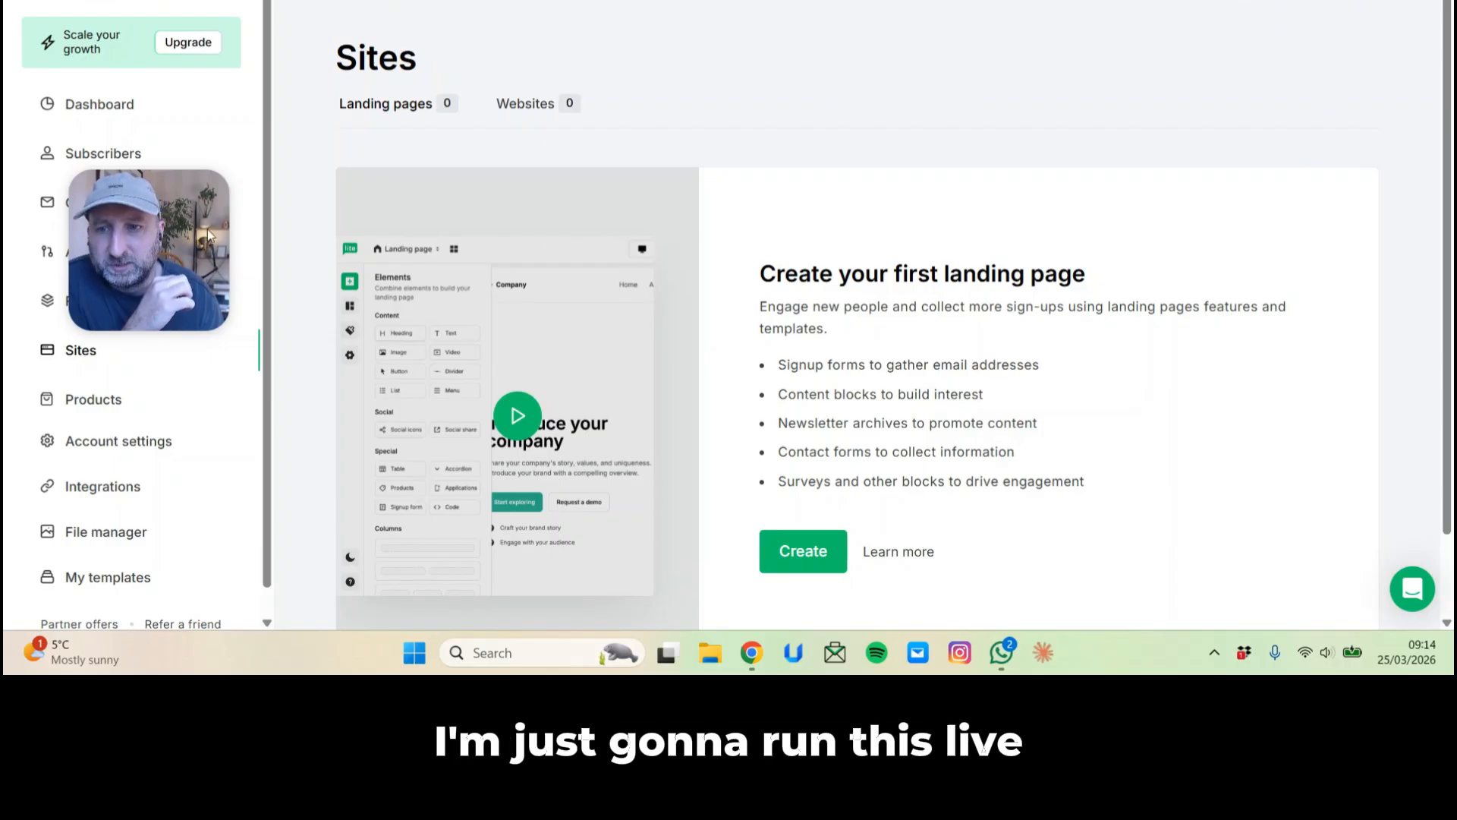
drag(207, 229, 115, 534)
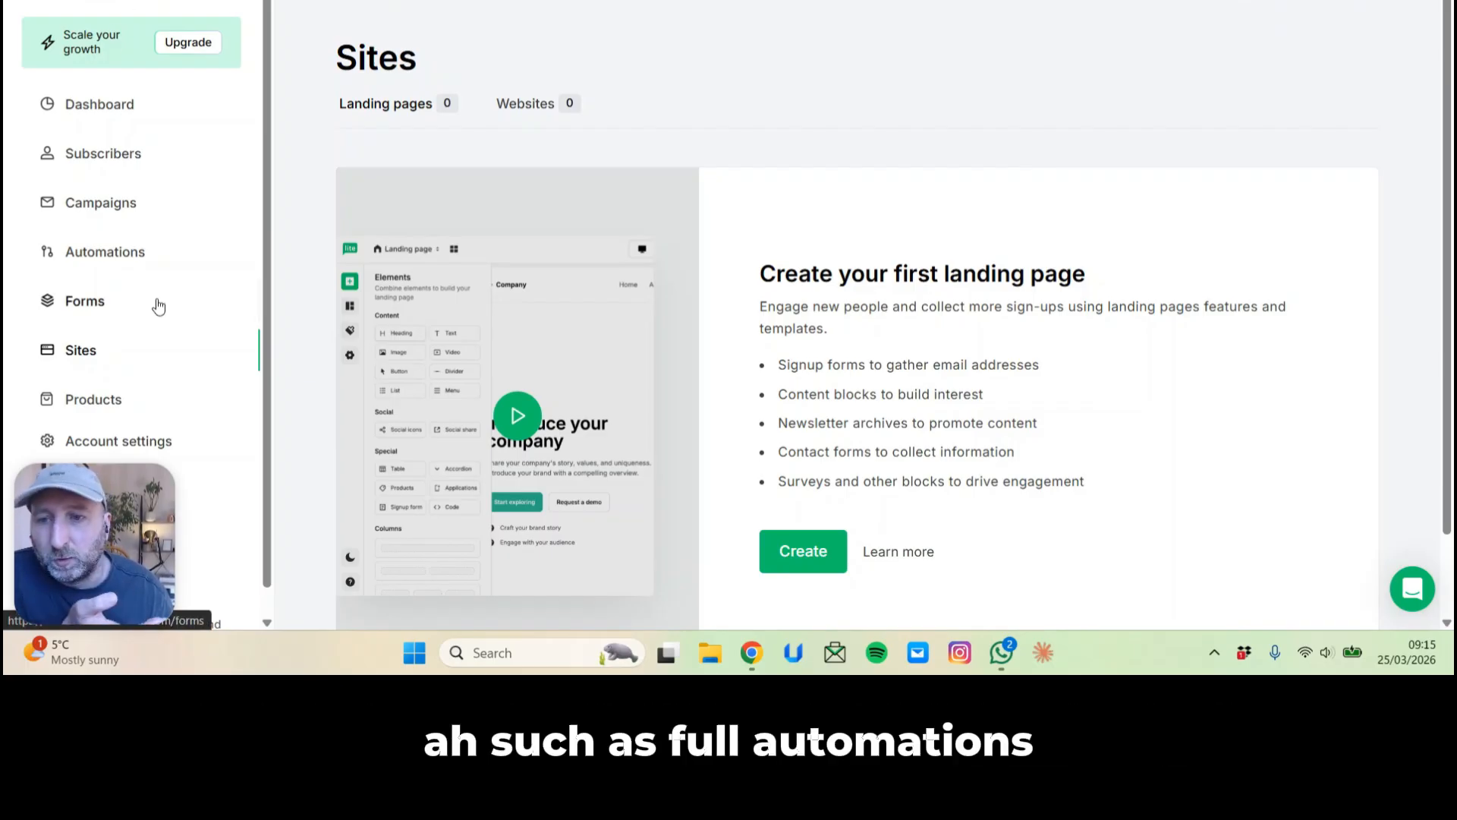
Create a new site of the landing page type named "Fitlicidad VLM Opt in".
click(96, 360)
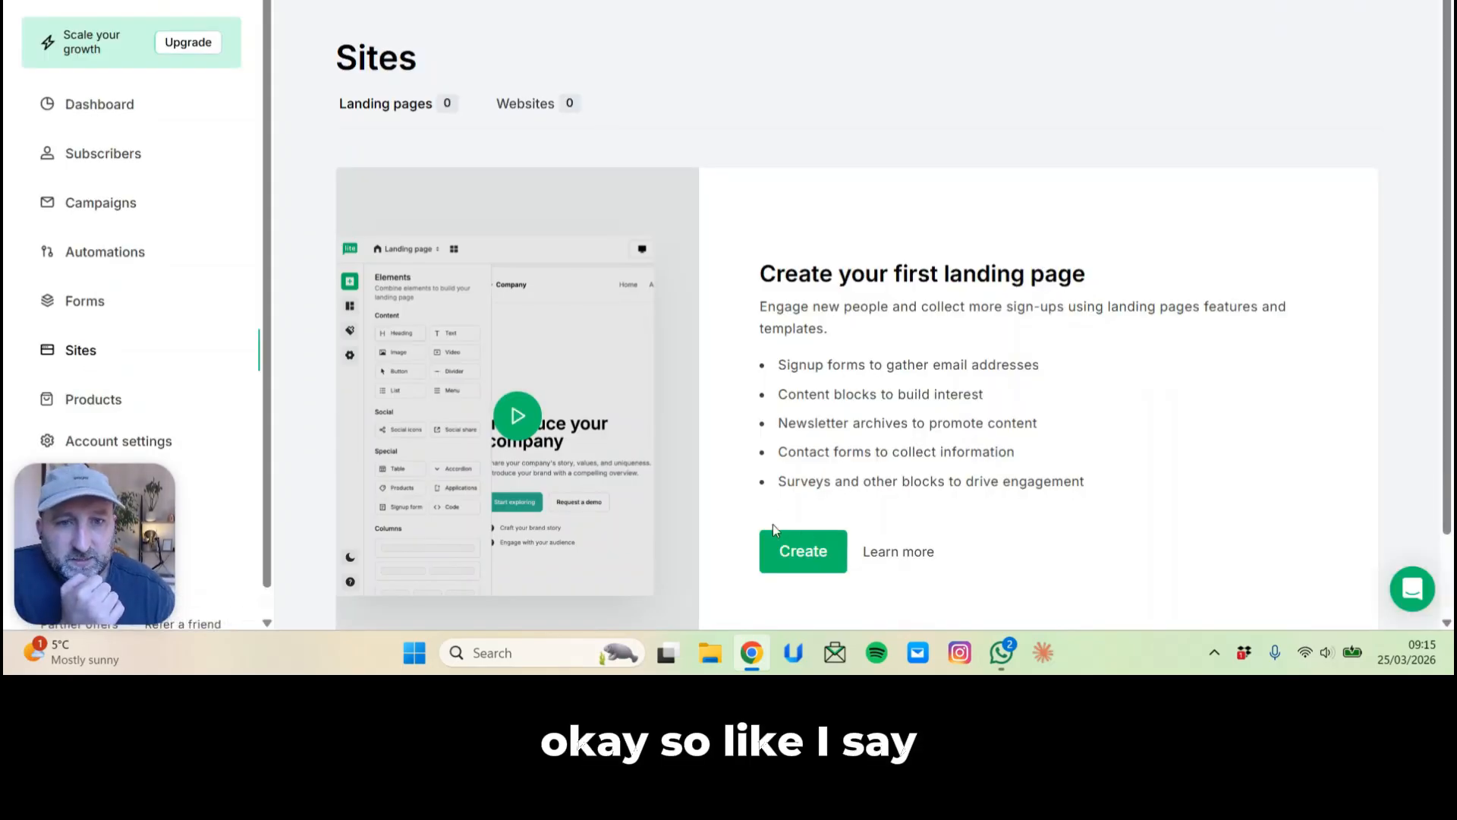
click(831, 556)
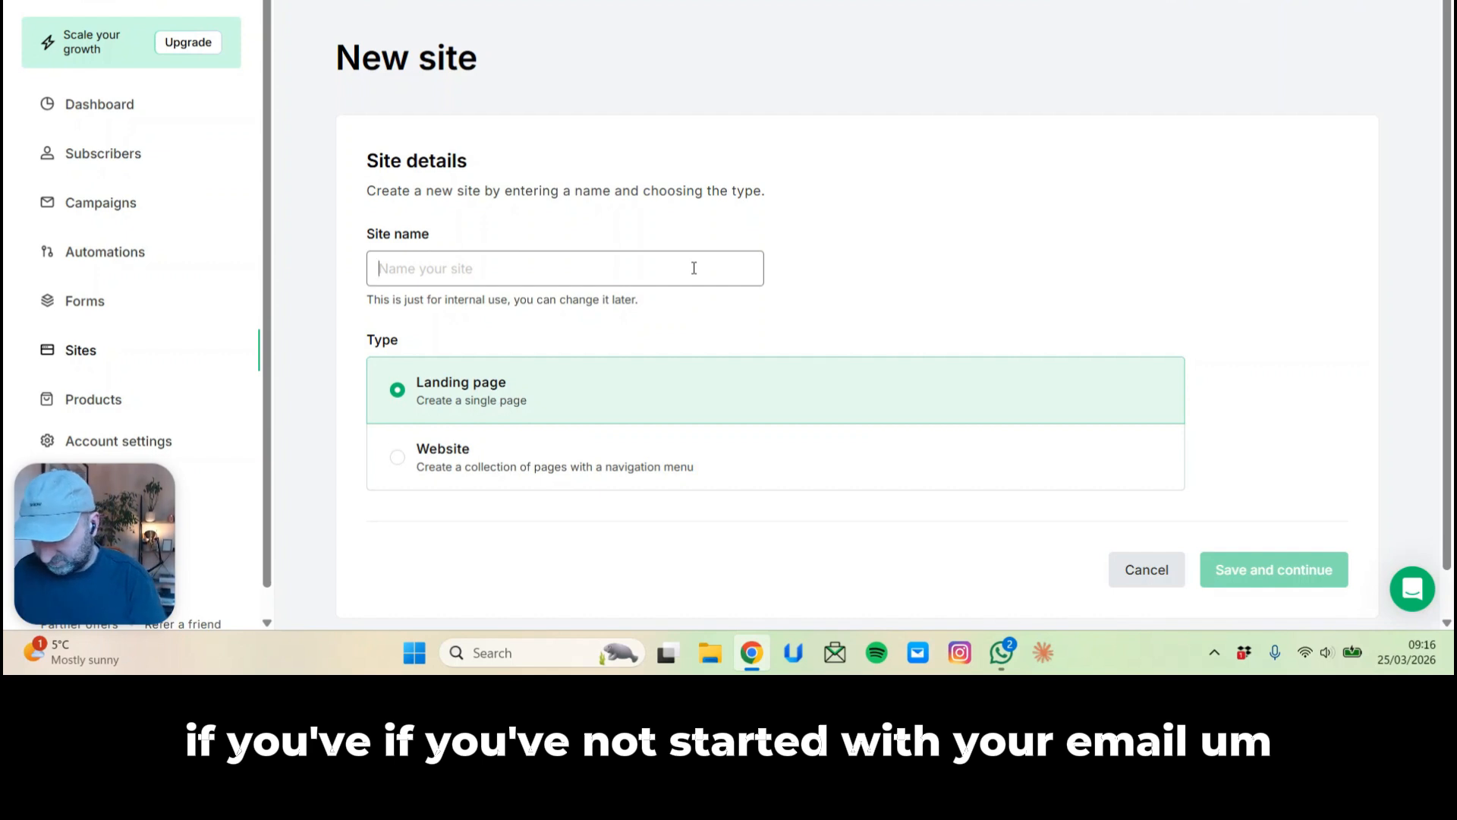
text(Fit)
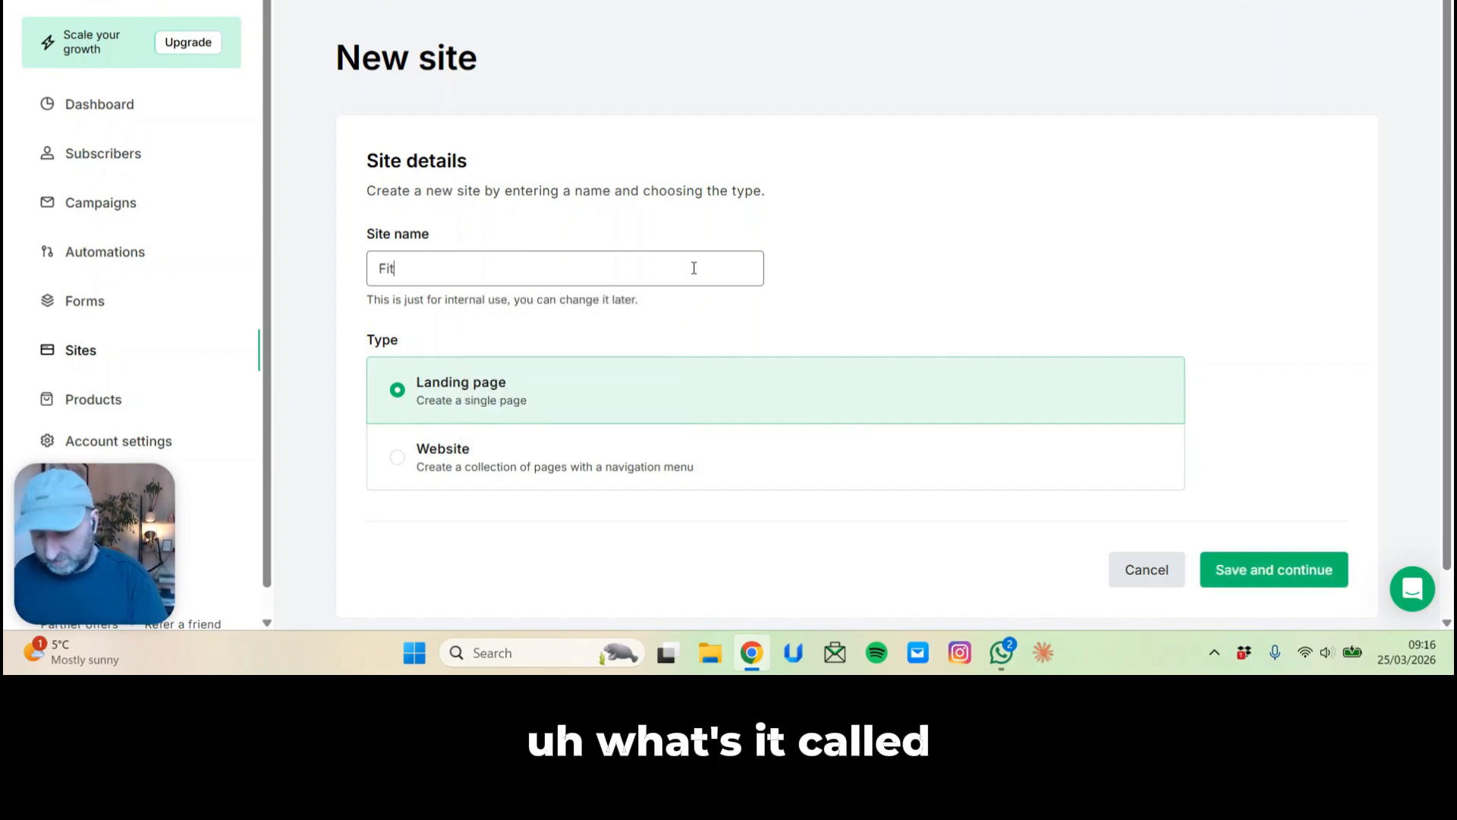
text(licidad)
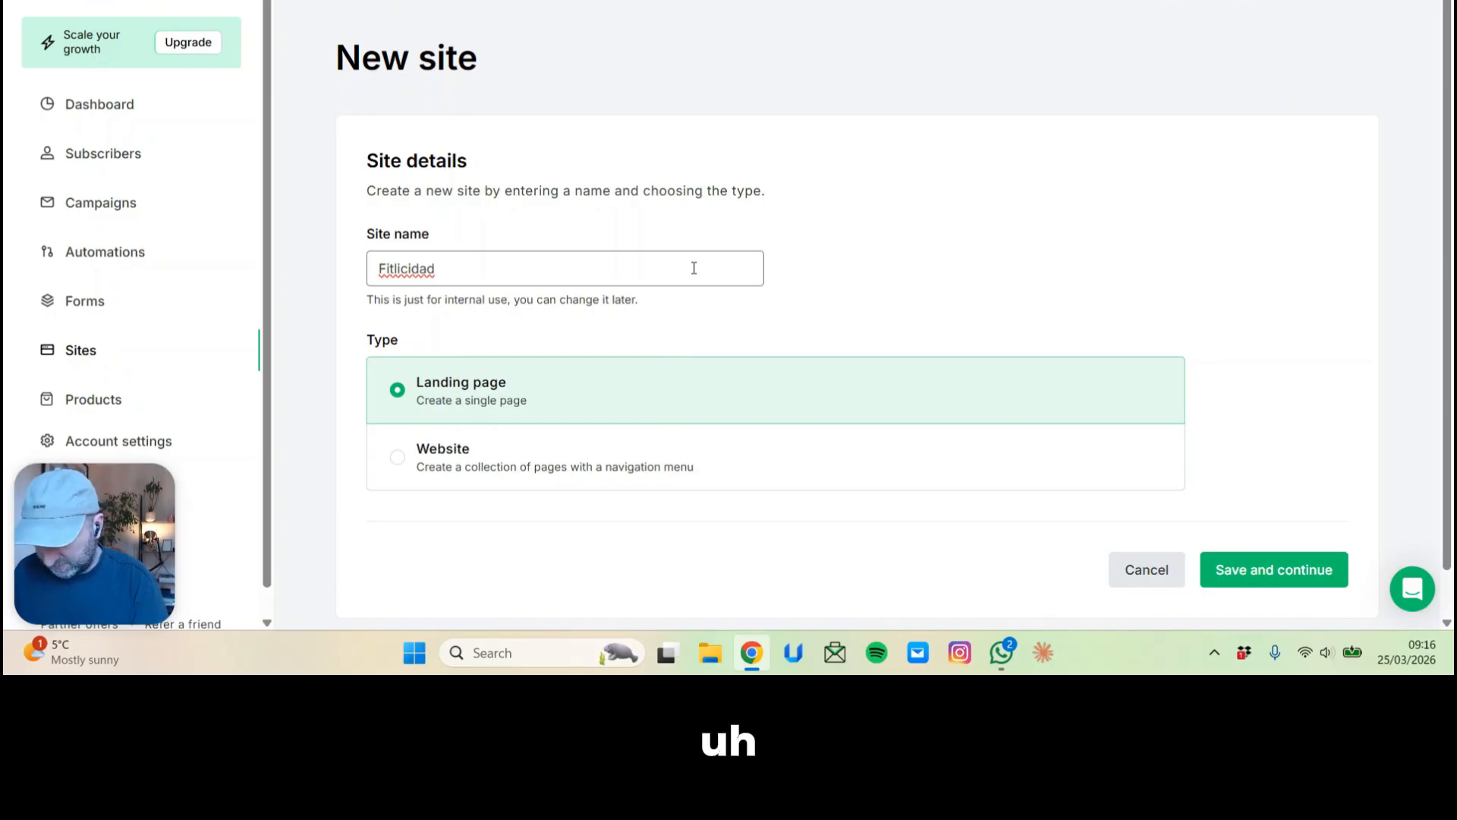
text(VLM)
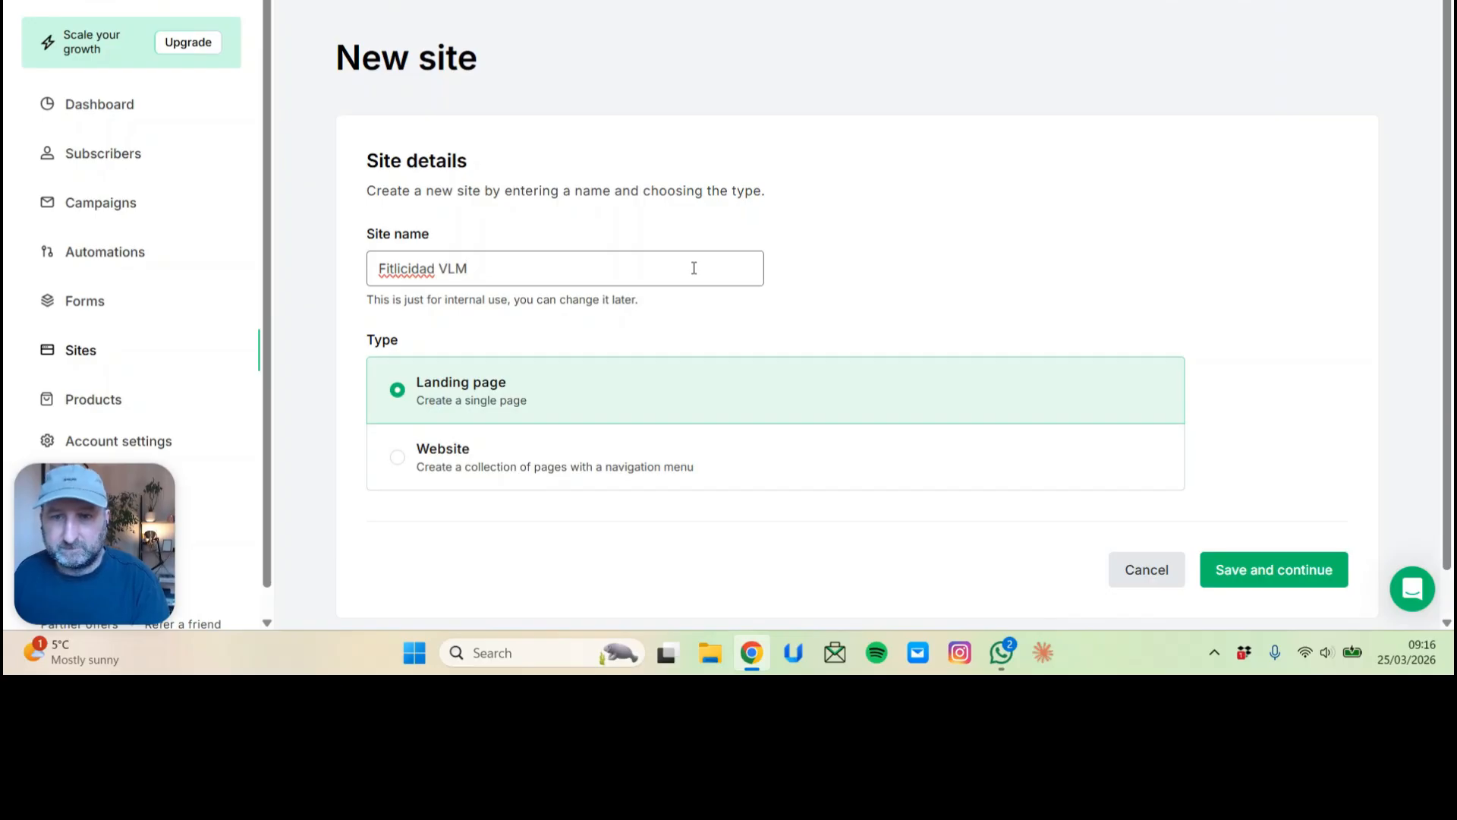
text( Opt in)
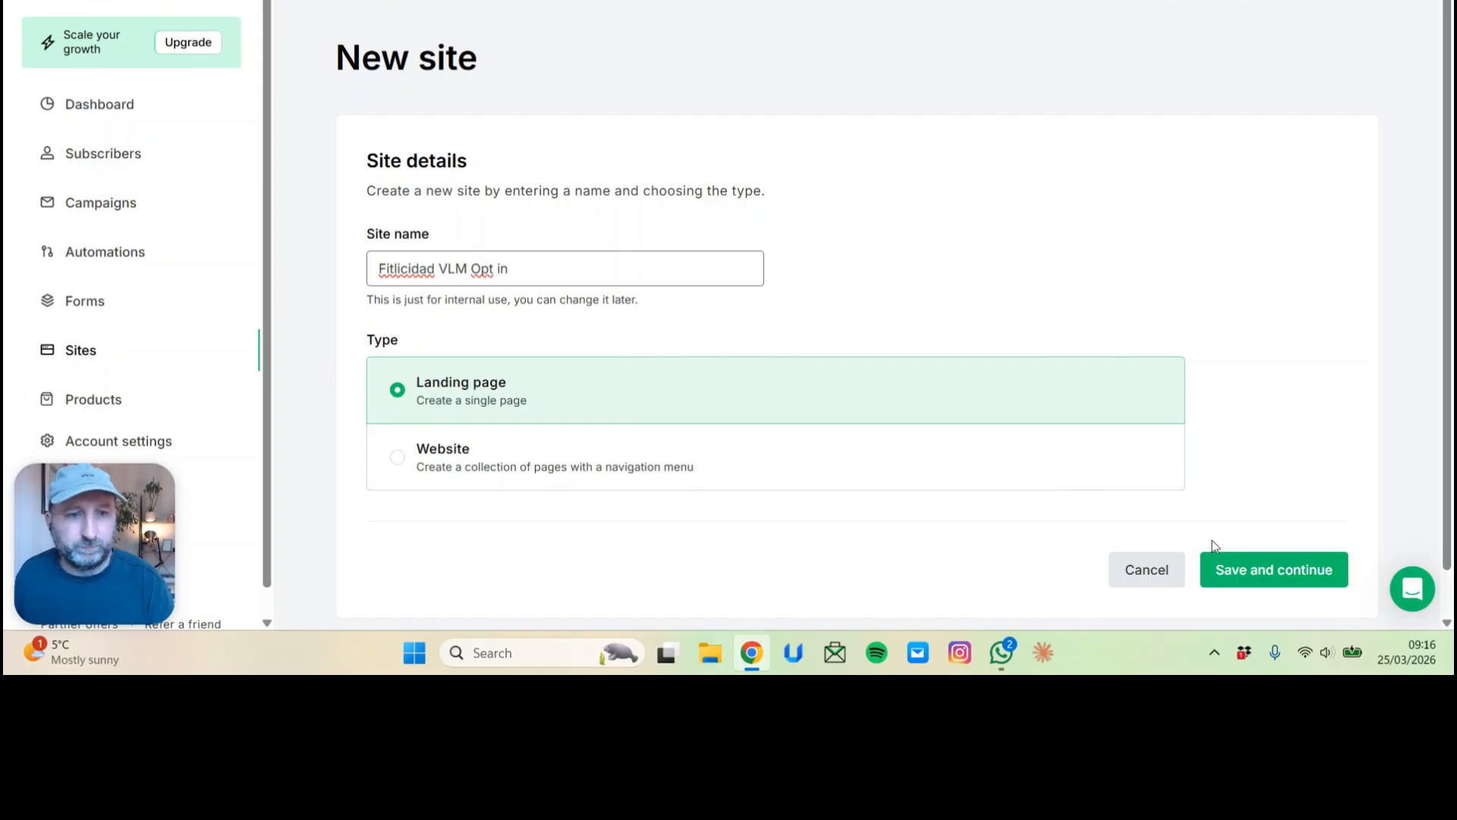
click(1283, 574)
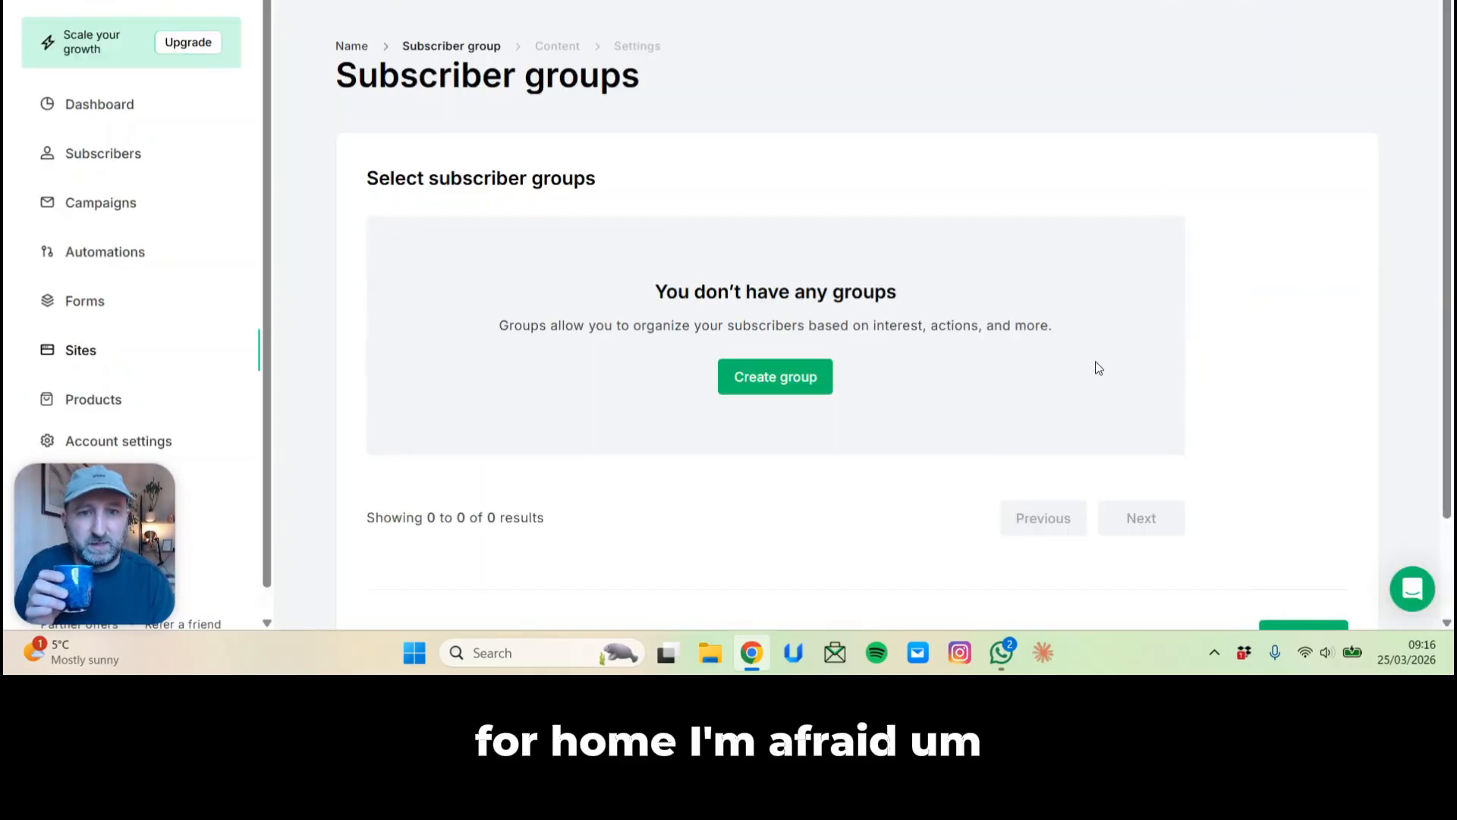
Create a subscriber group named "Over40sLM" and continue with it as the landing page's group.
scroll(1243, 325, down, 2)
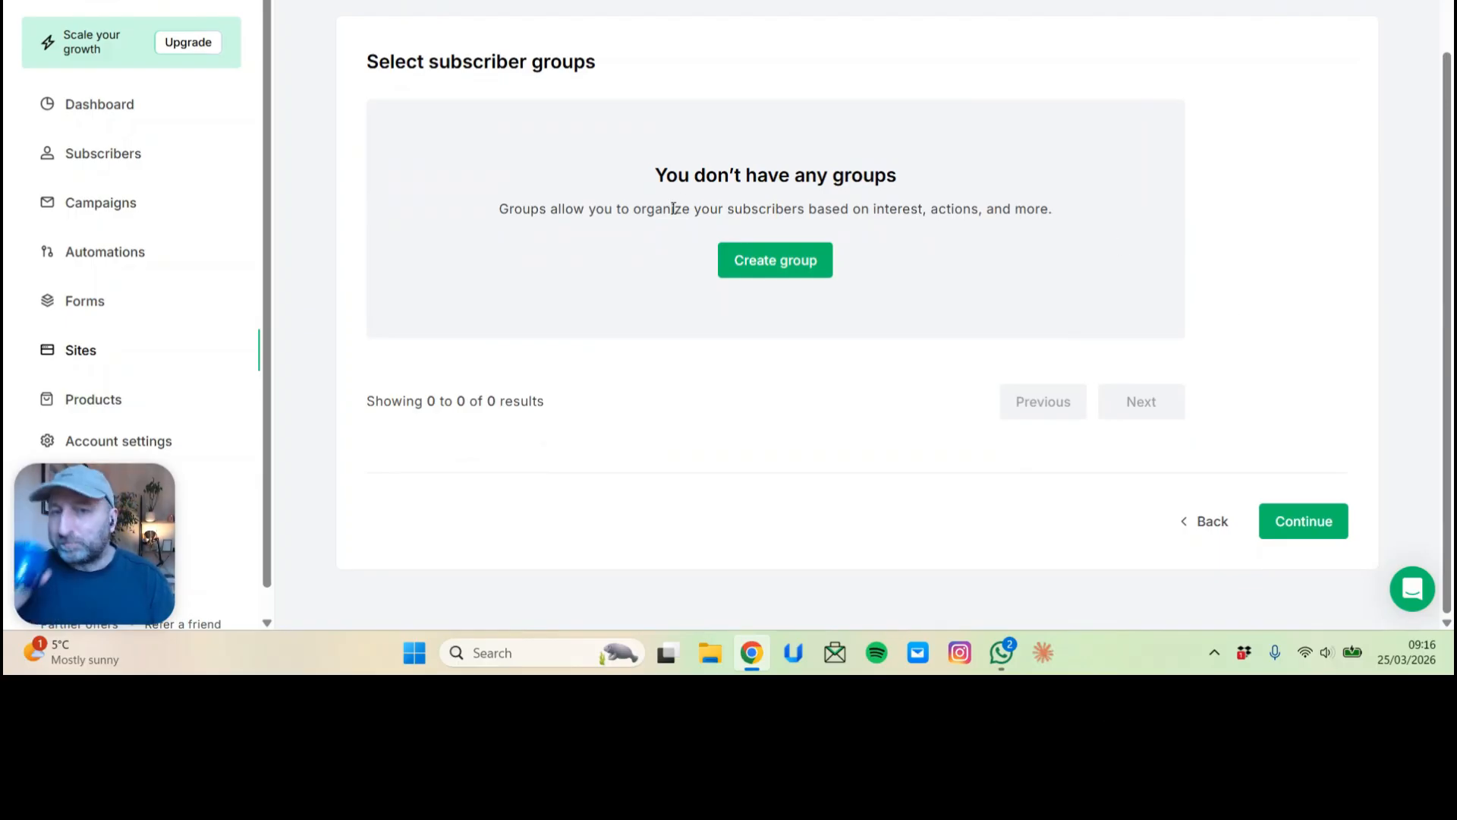
click(801, 266)
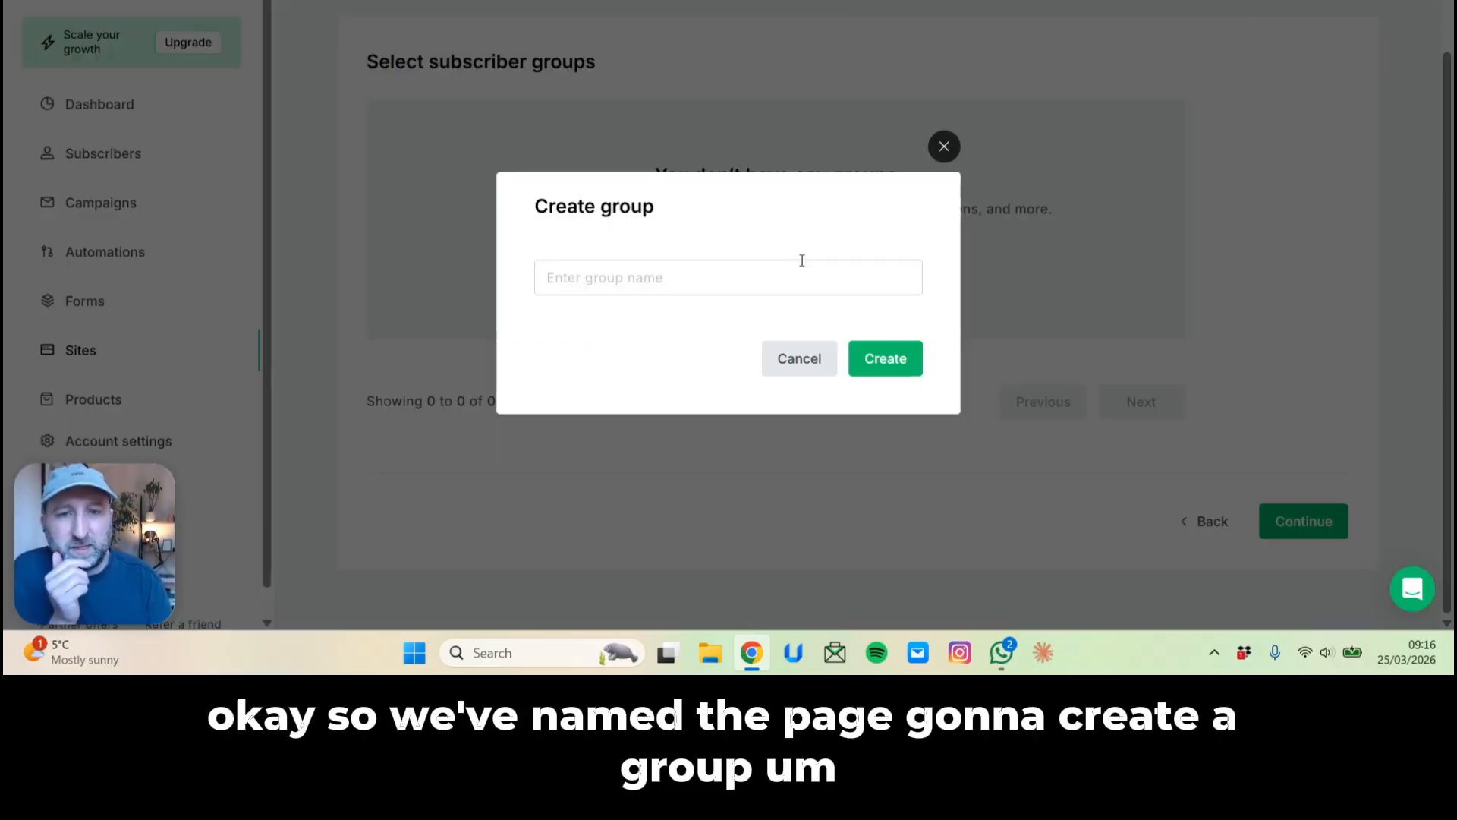
click(794, 278)
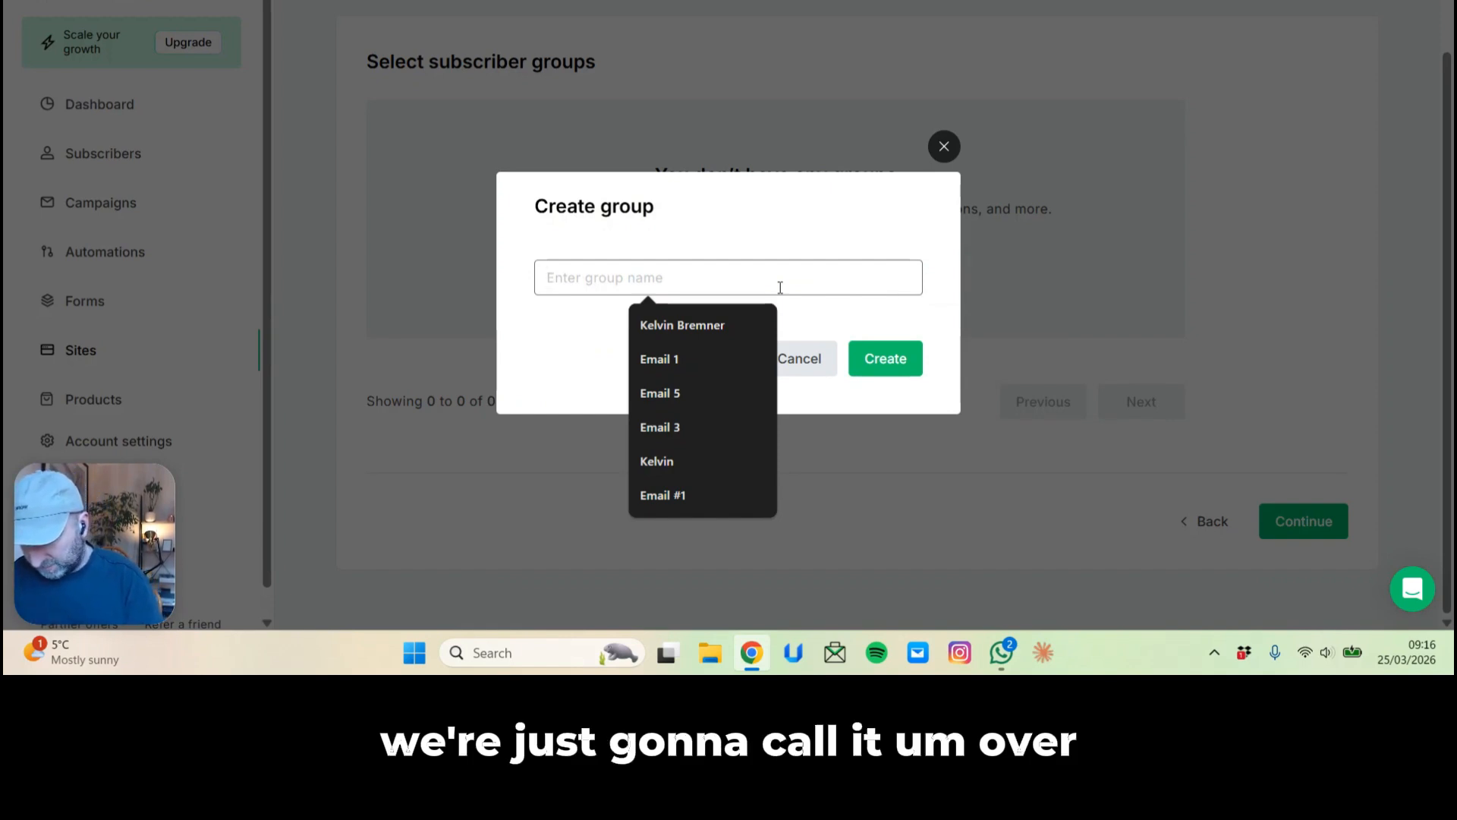
text(O)
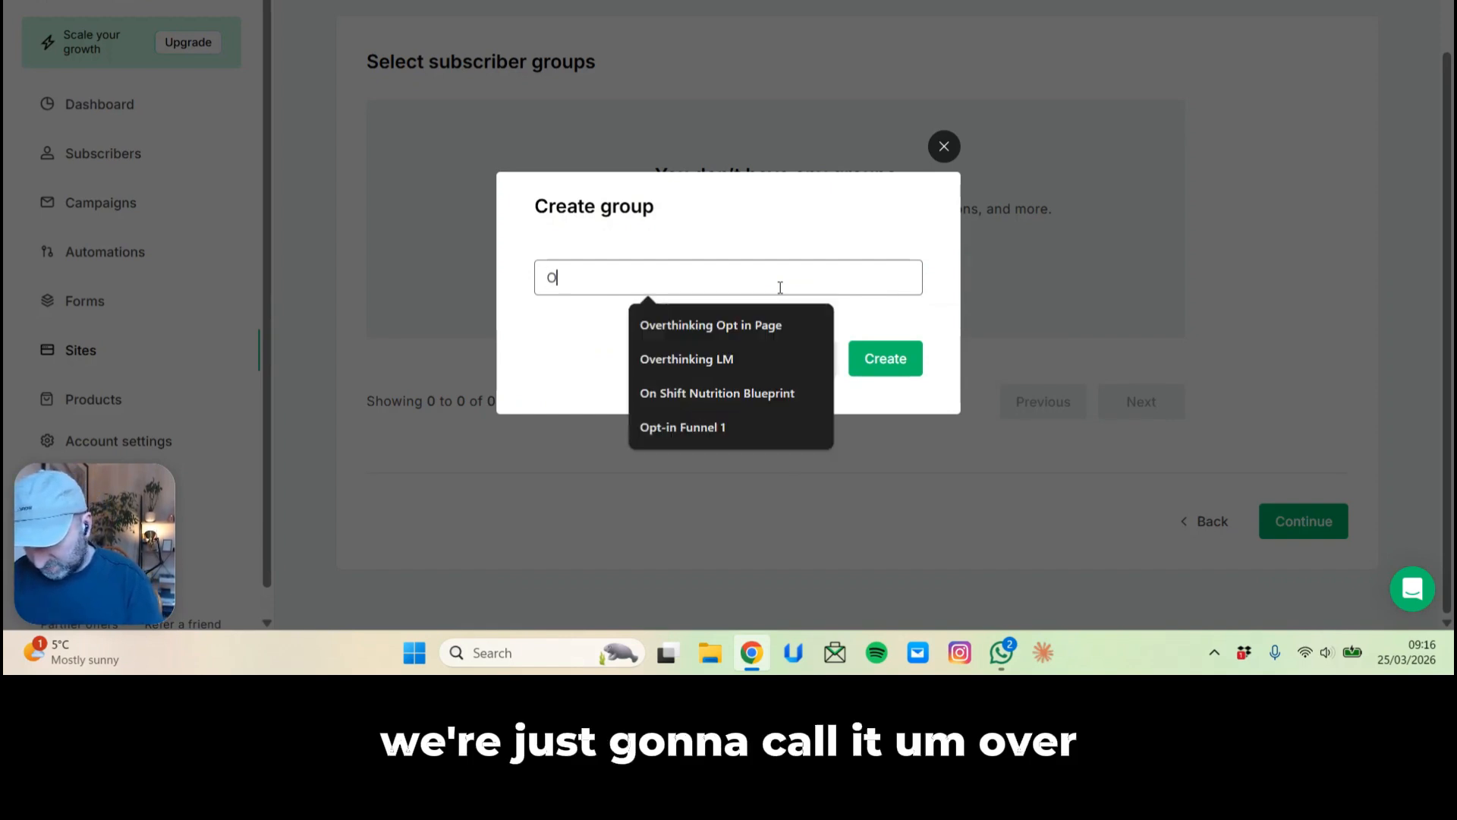
text(ver40sLM)
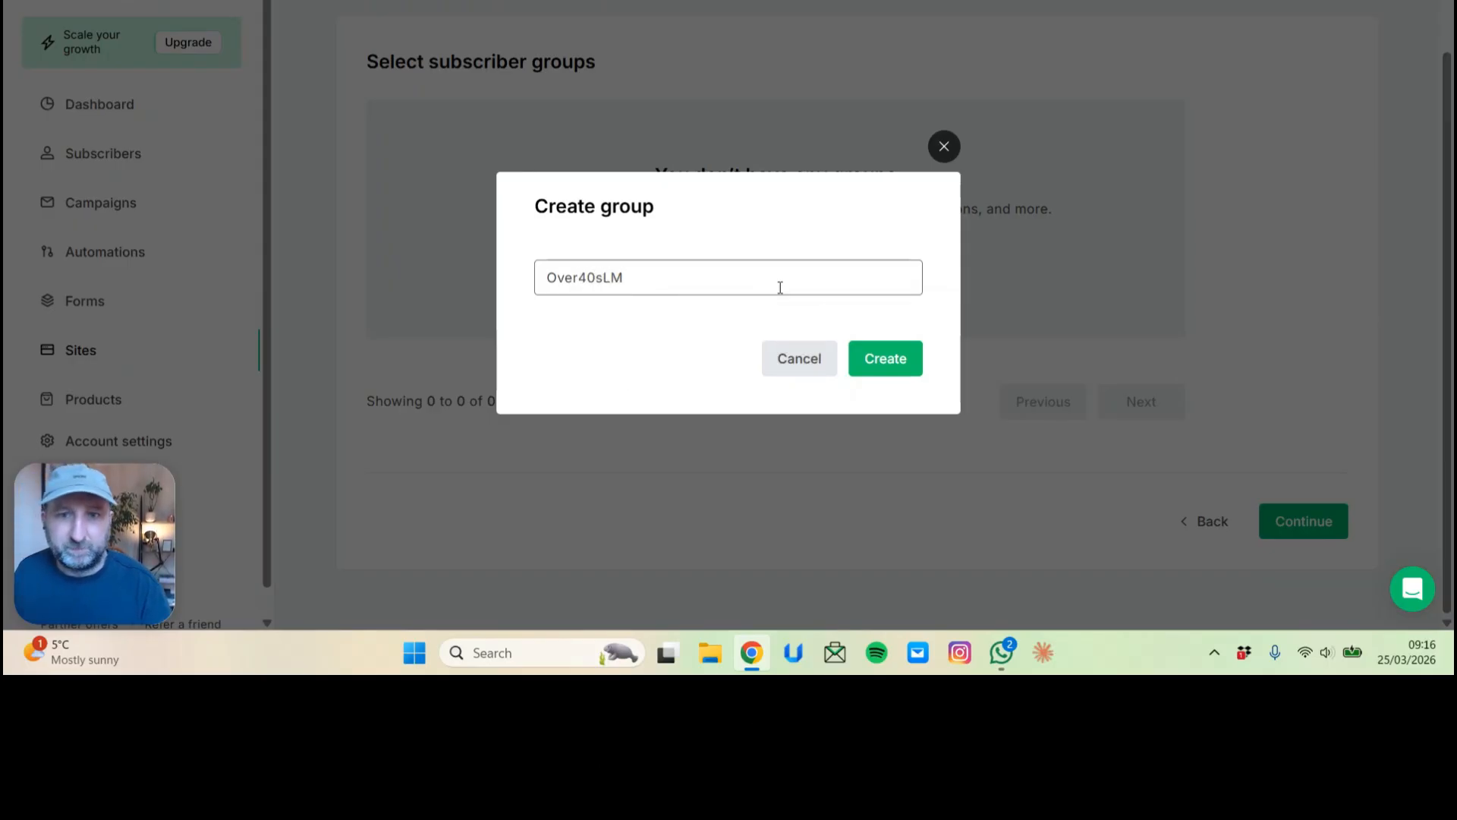
click(886, 360)
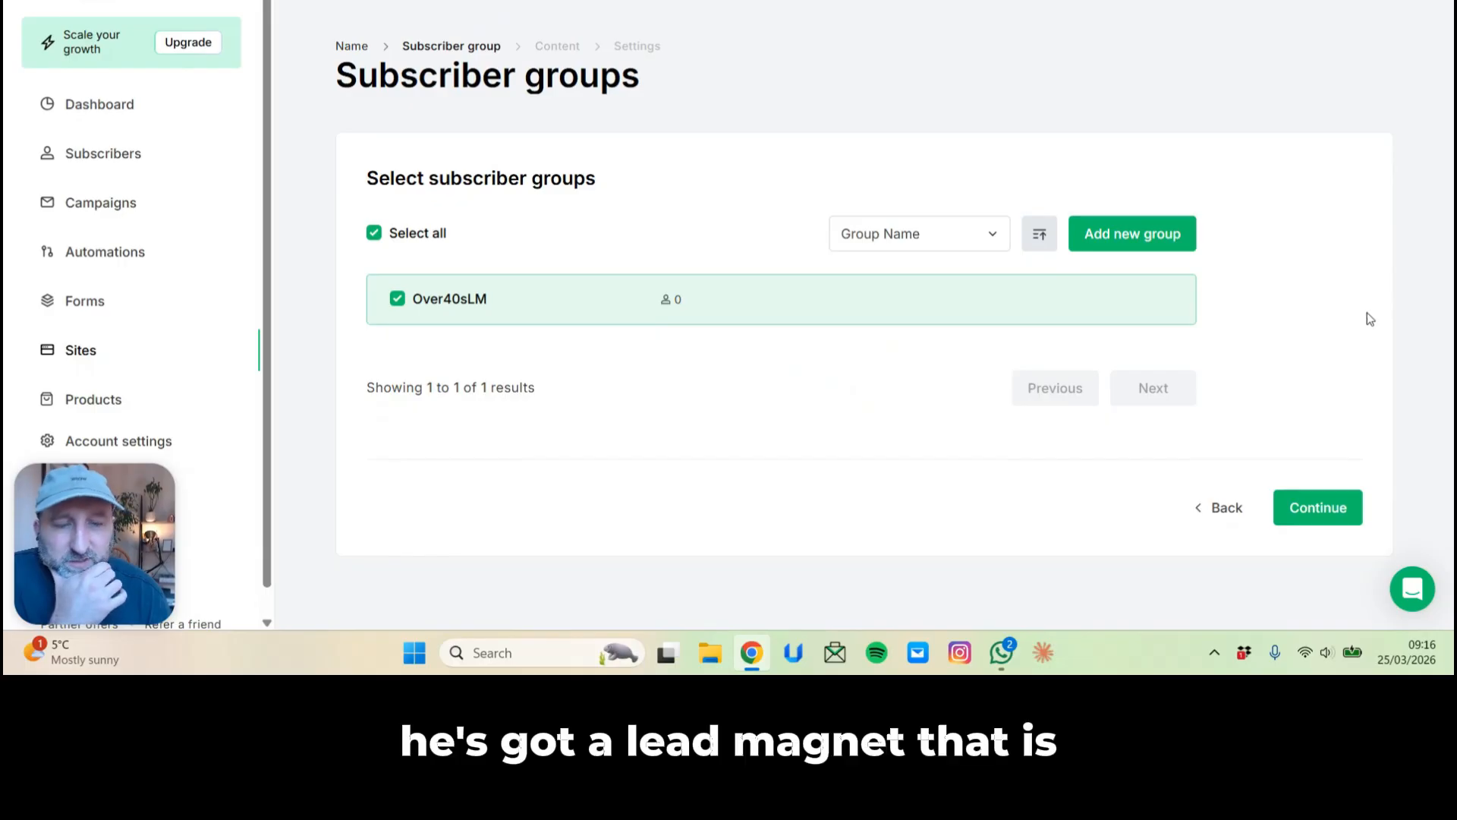
click(1330, 493)
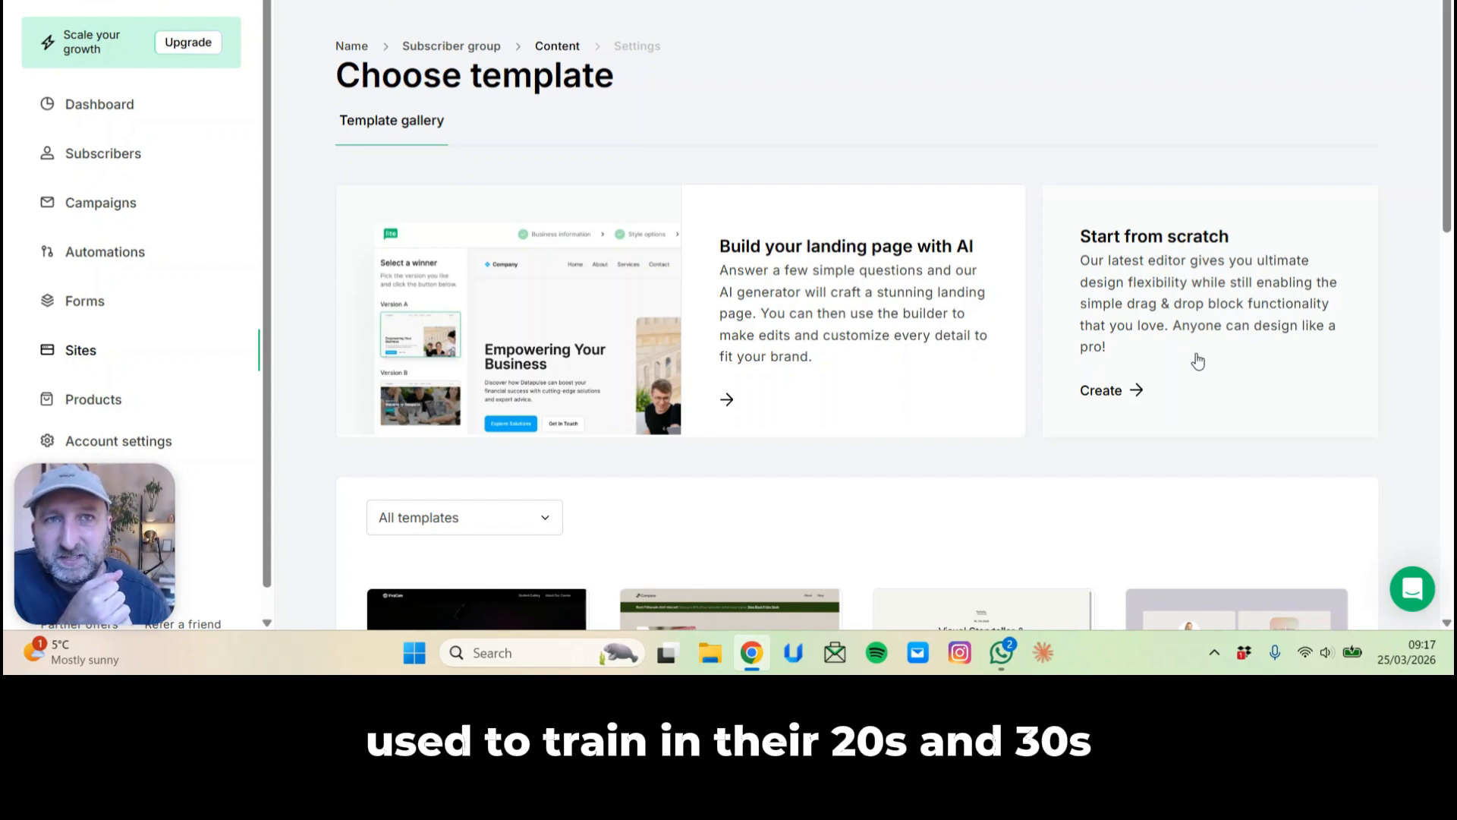
Start the landing page from scratch and dismiss the introductory dialogs to reach the builder.
click(1266, 343)
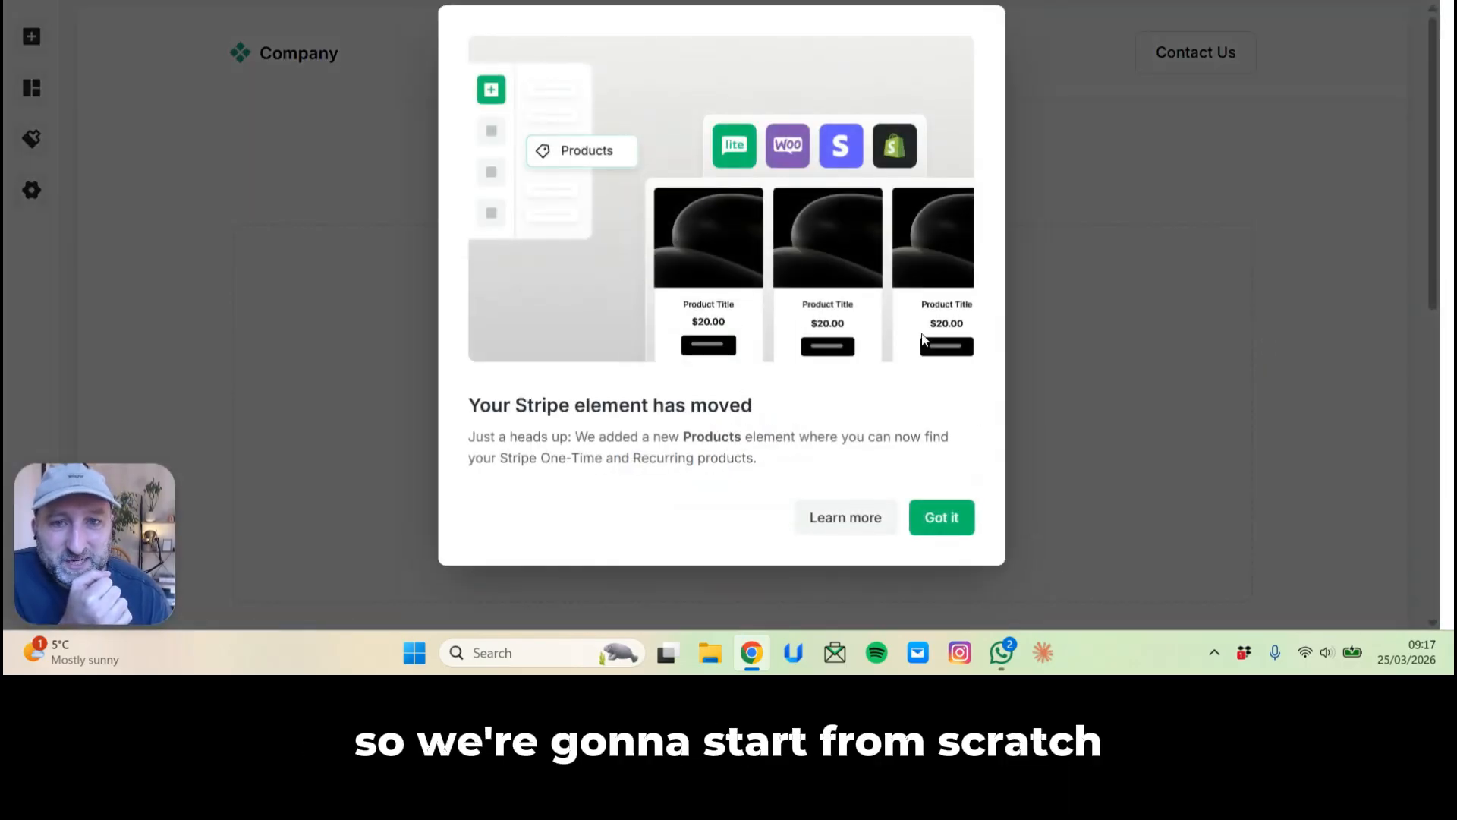
click(941, 518)
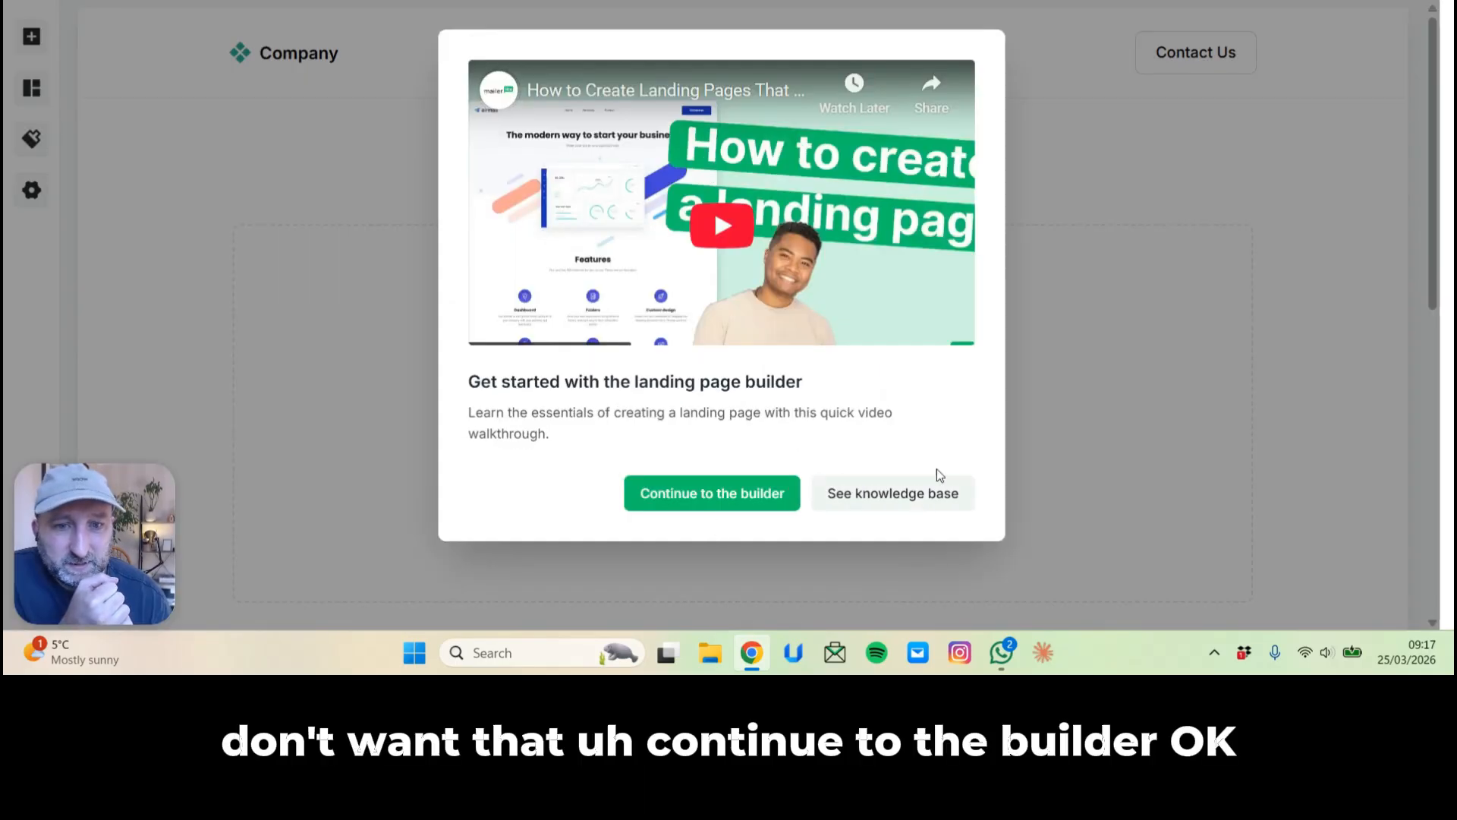
click(674, 494)
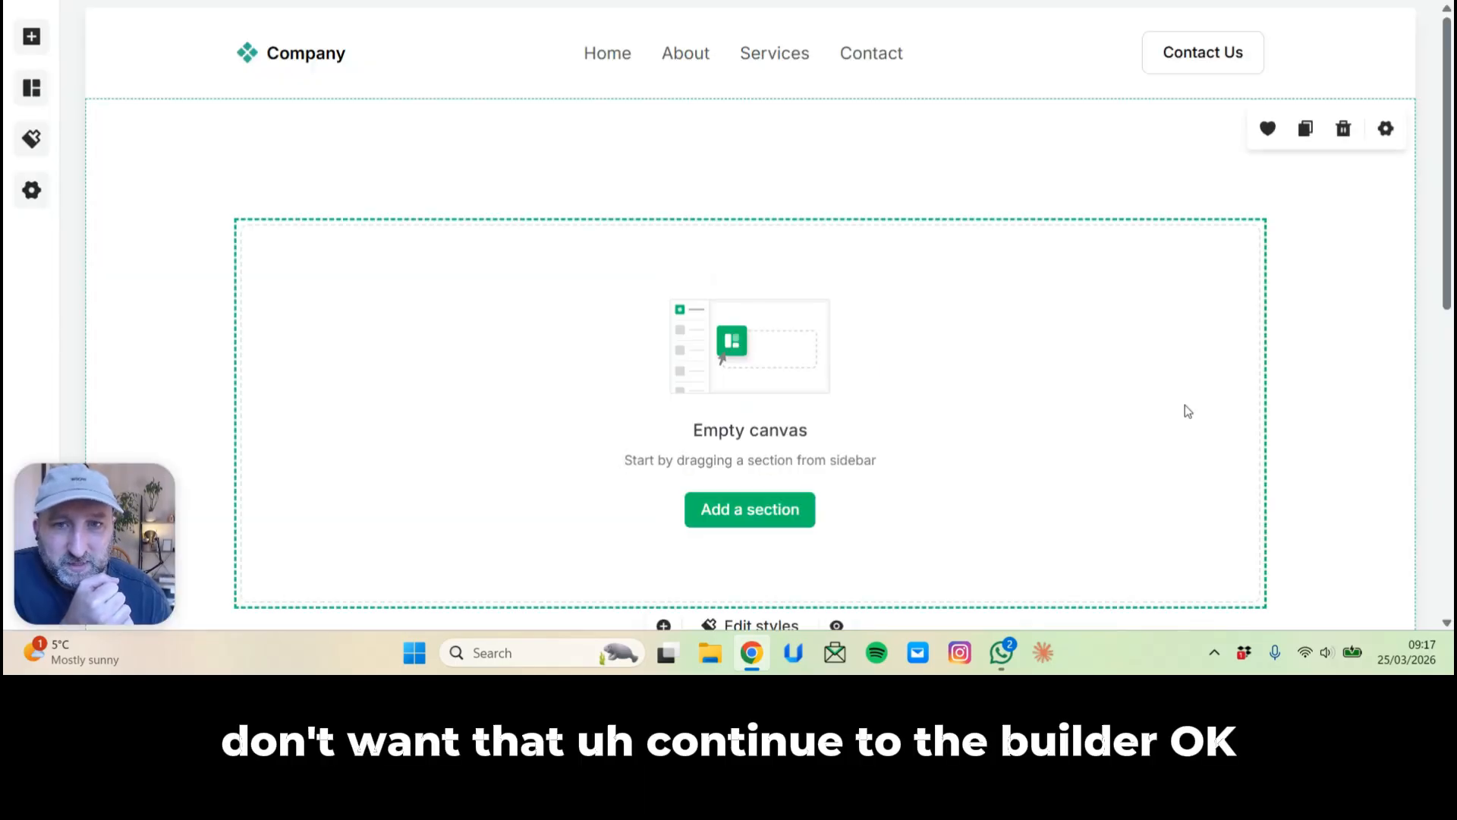
Turn off the page navigation, page footer and reCaptcha in the landing page settings.
scroll(998, 360, down, 4)
scroll(855, 266, up, 4)
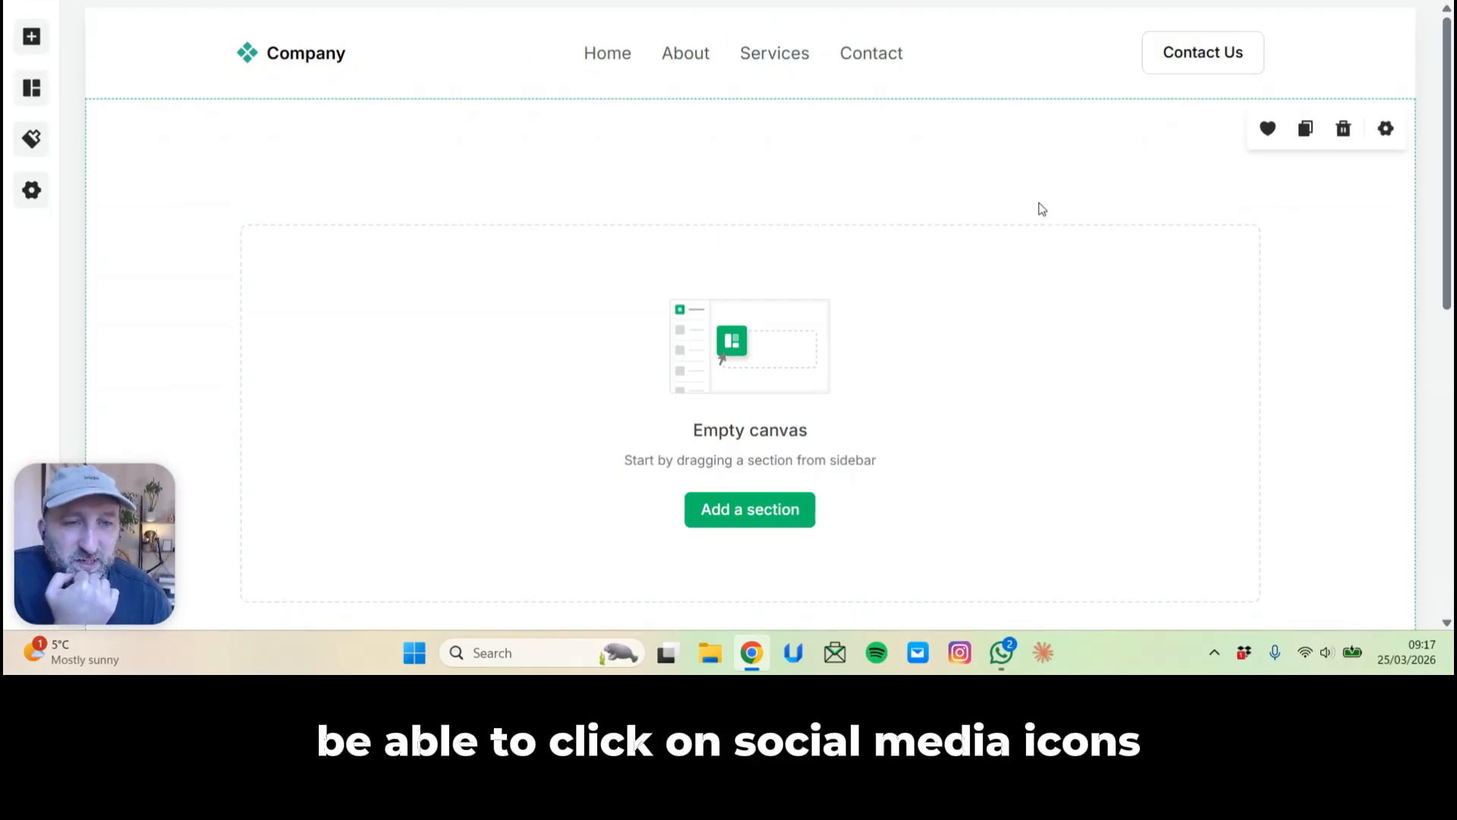
scroll(1042, 210, down, 3)
scroll(1036, 212, down, 5)
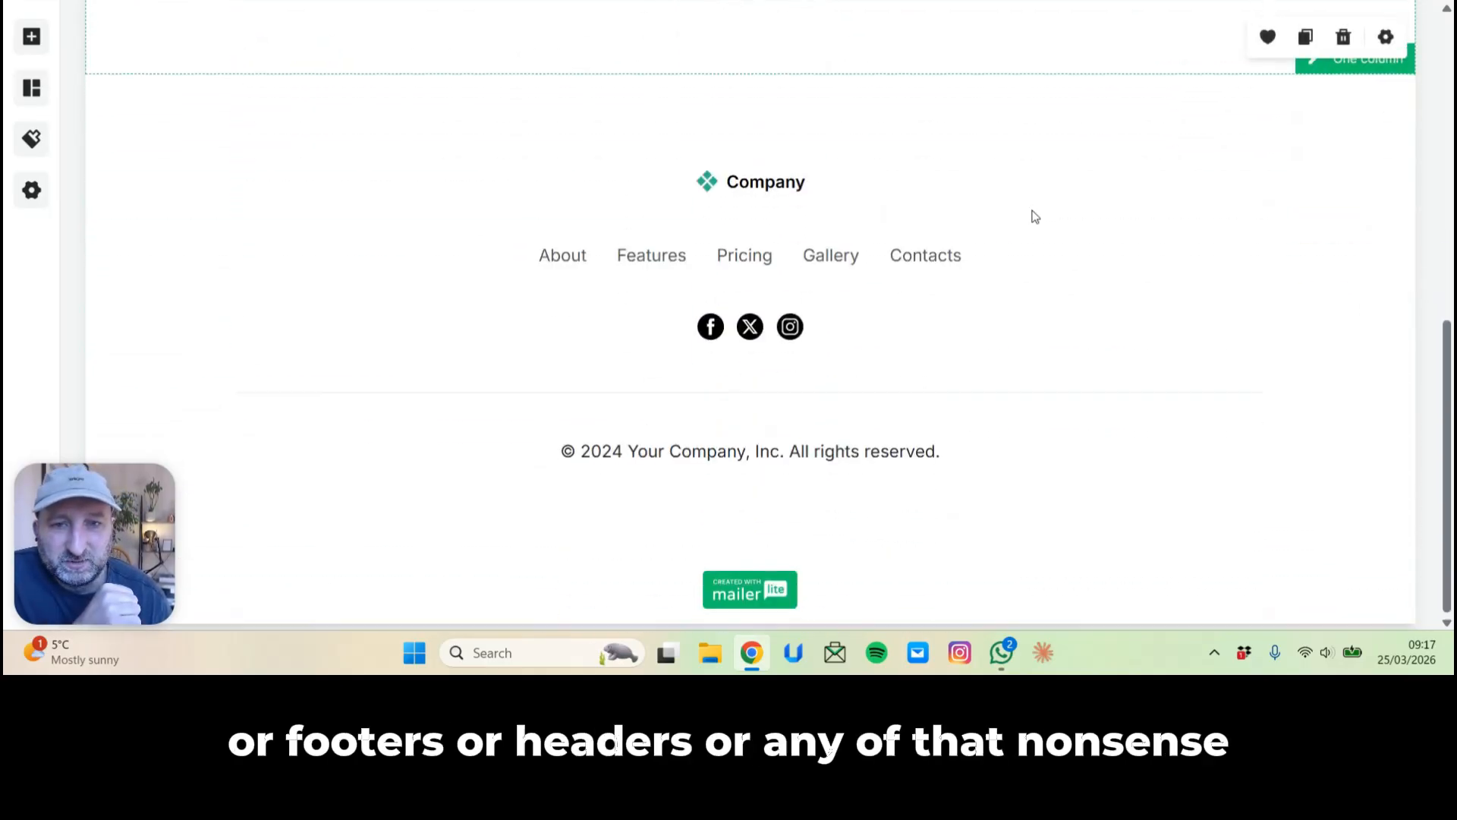
scroll(1035, 215, up, 9)
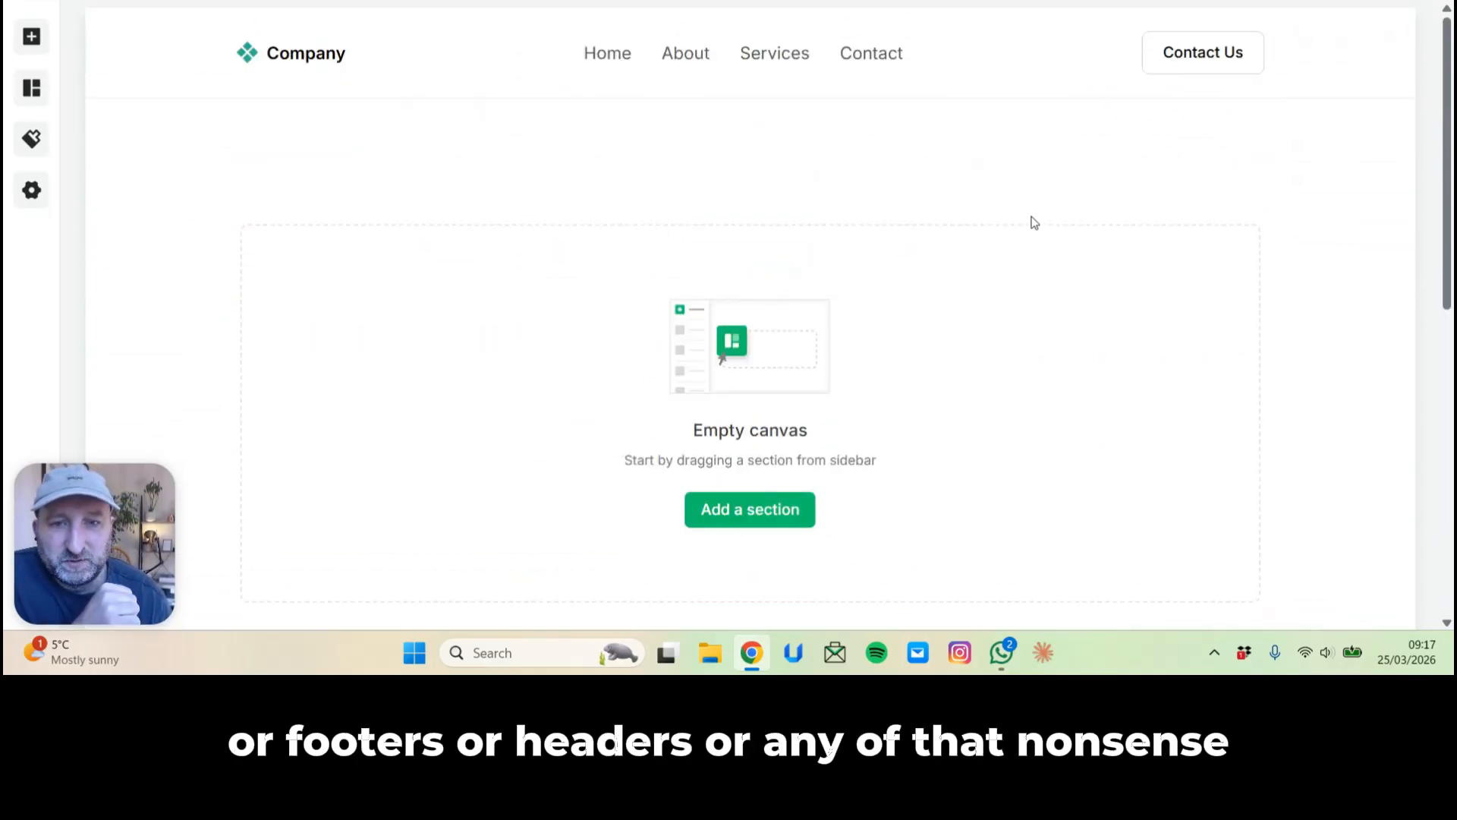
click(31, 191)
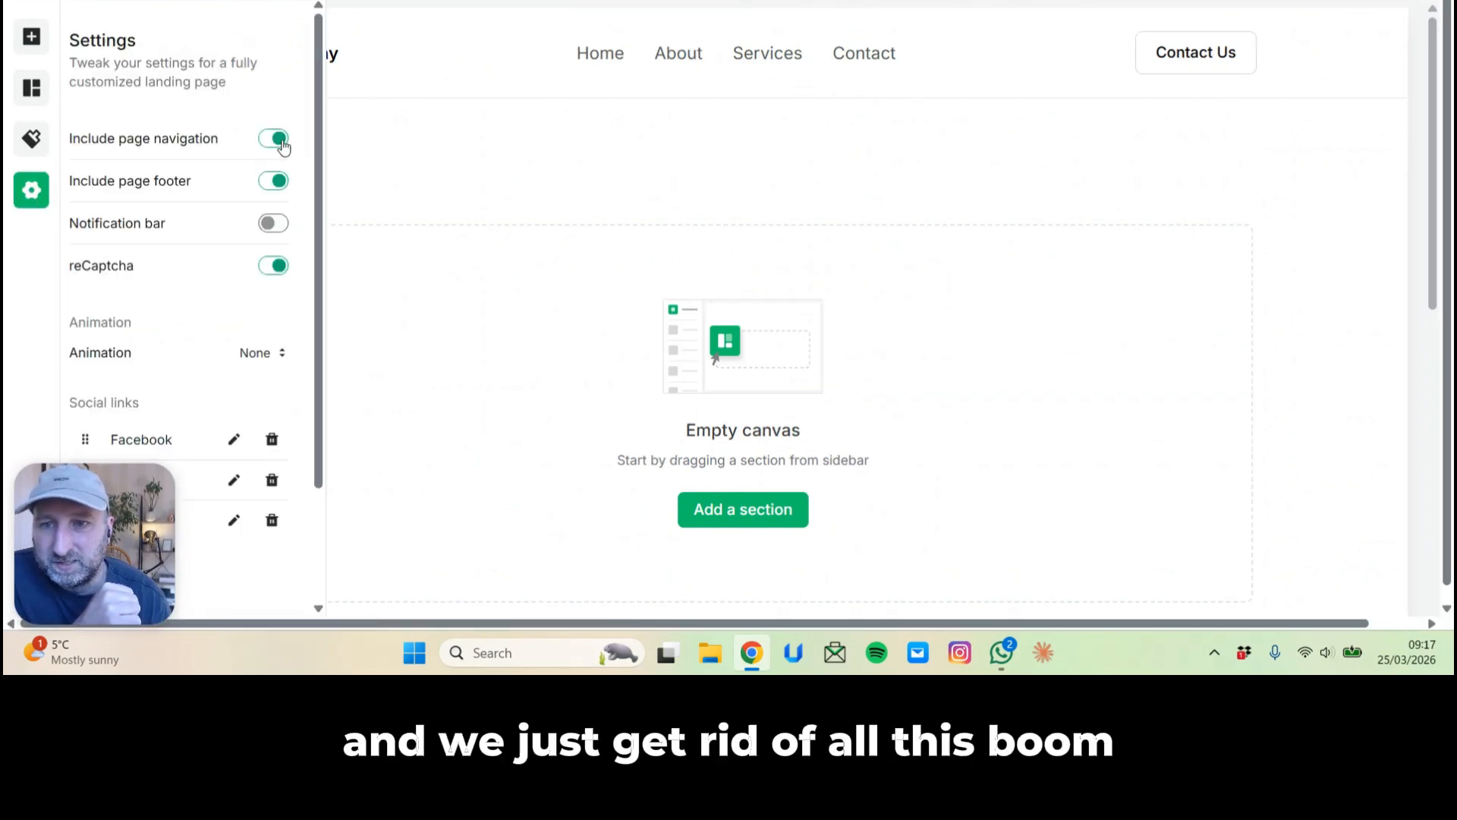
click(275, 139)
click(276, 181)
click(276, 265)
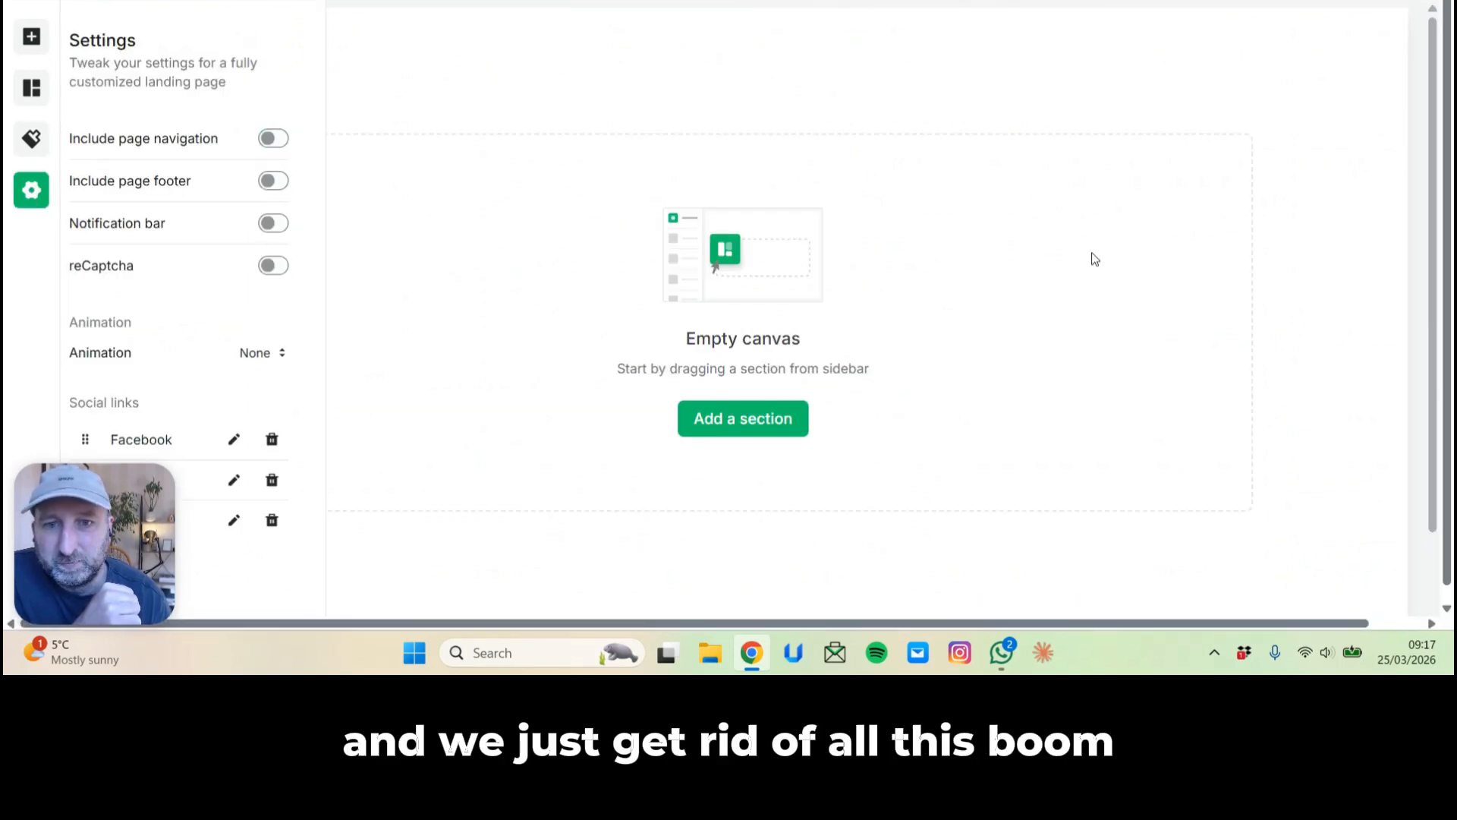
click(1051, 121)
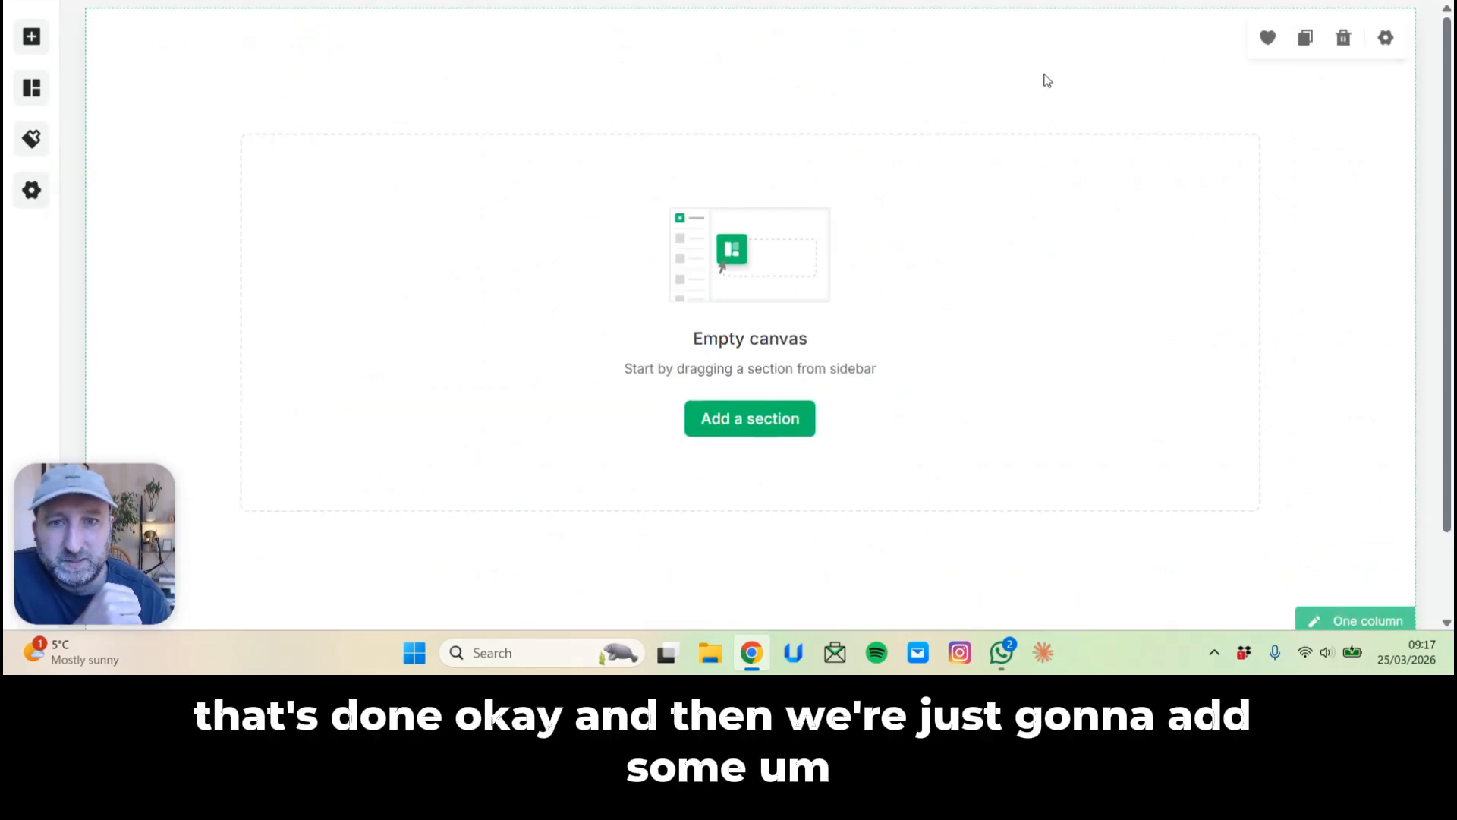
Add a one-column section above the empty canvas section.
click(37, 95)
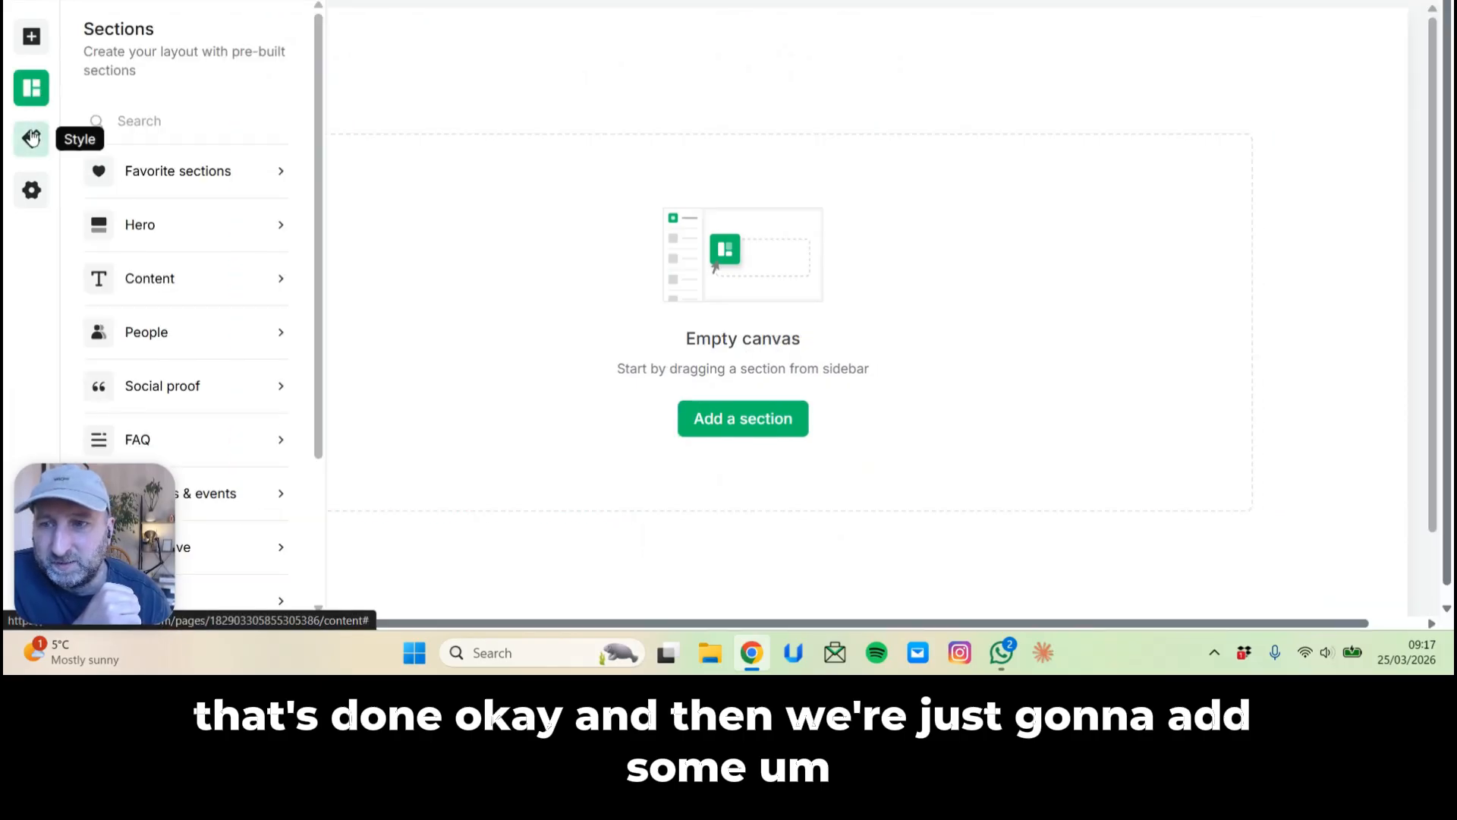
click(32, 36)
scroll(129, 249, down, 3)
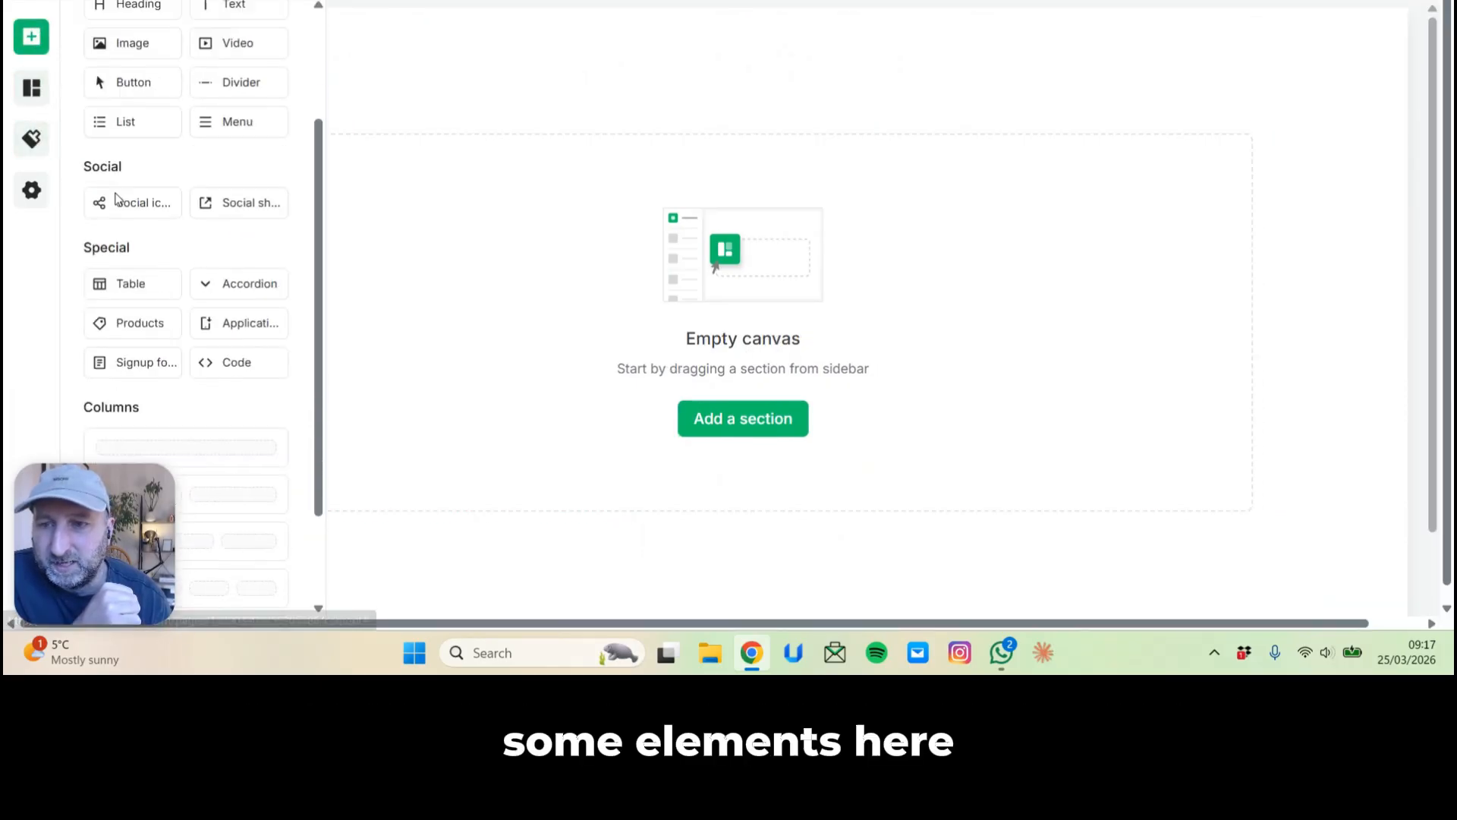
scroll(129, 249, down, 2)
drag(185, 293, 741, 114)
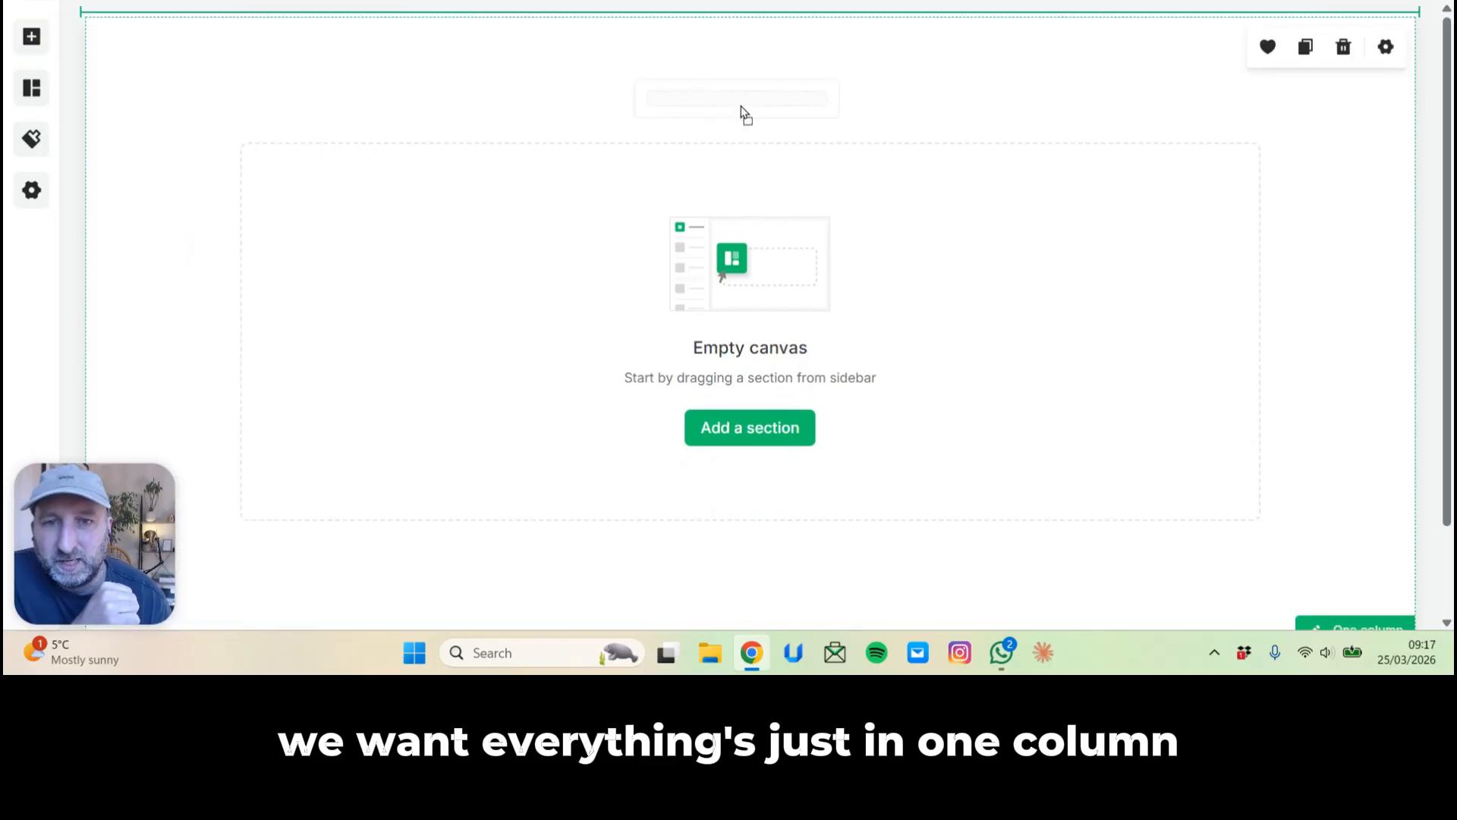
scroll(197, 158, down, 2)
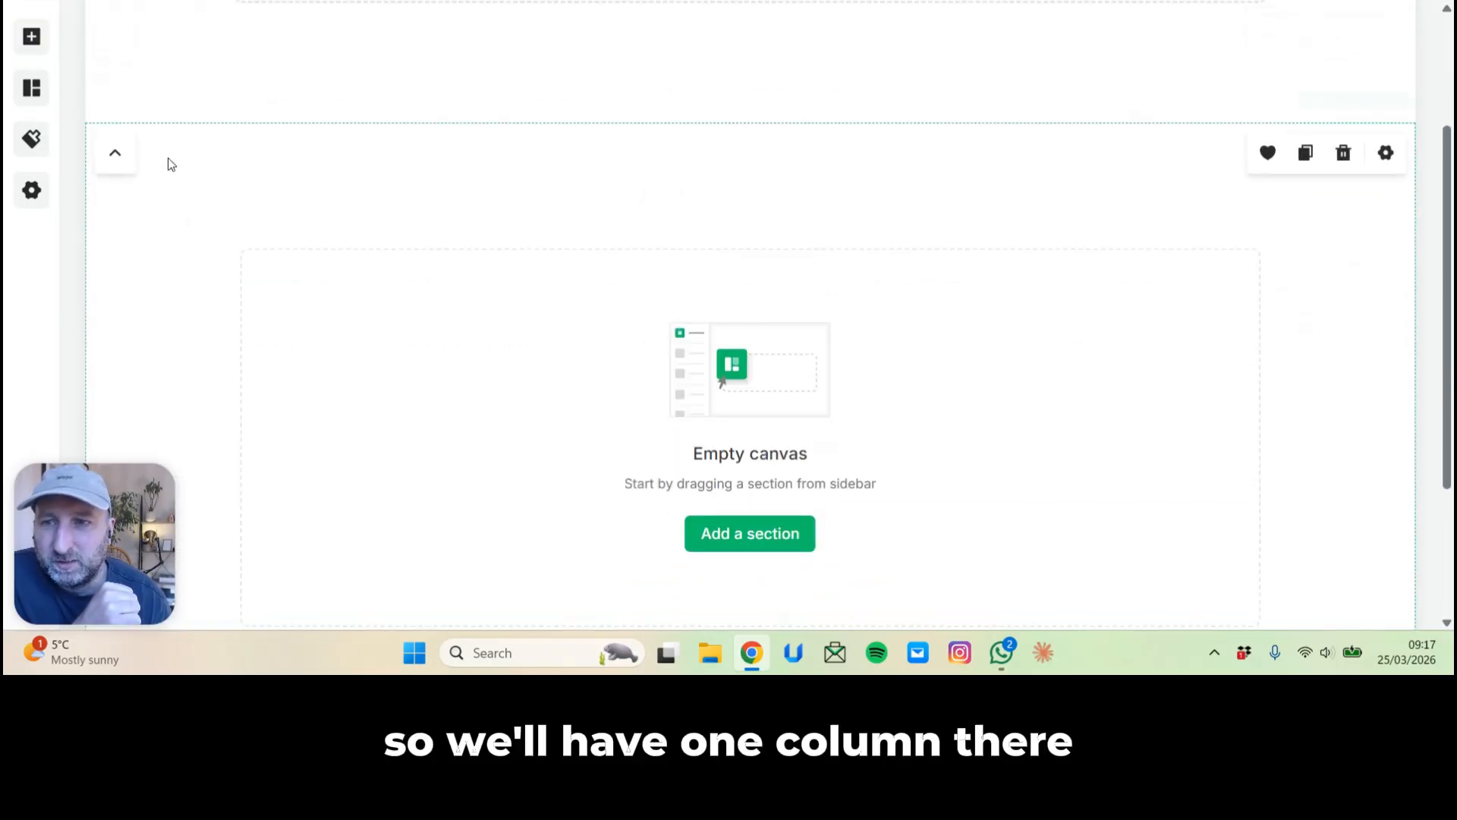
Add another one-column section below the empty canvas section.
click(31, 36)
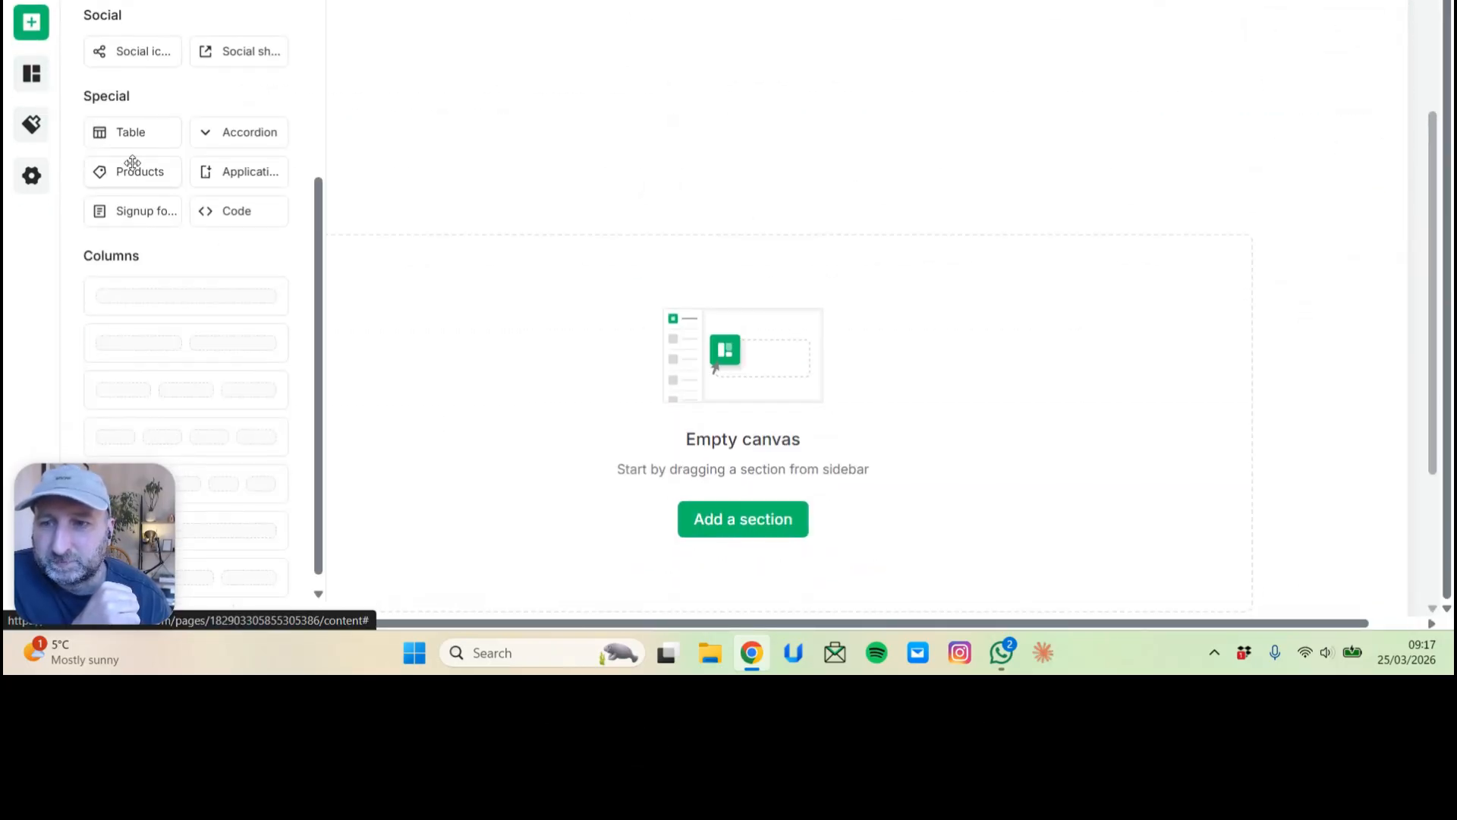
drag(173, 293, 790, 575)
scroll(820, 495, up, 6)
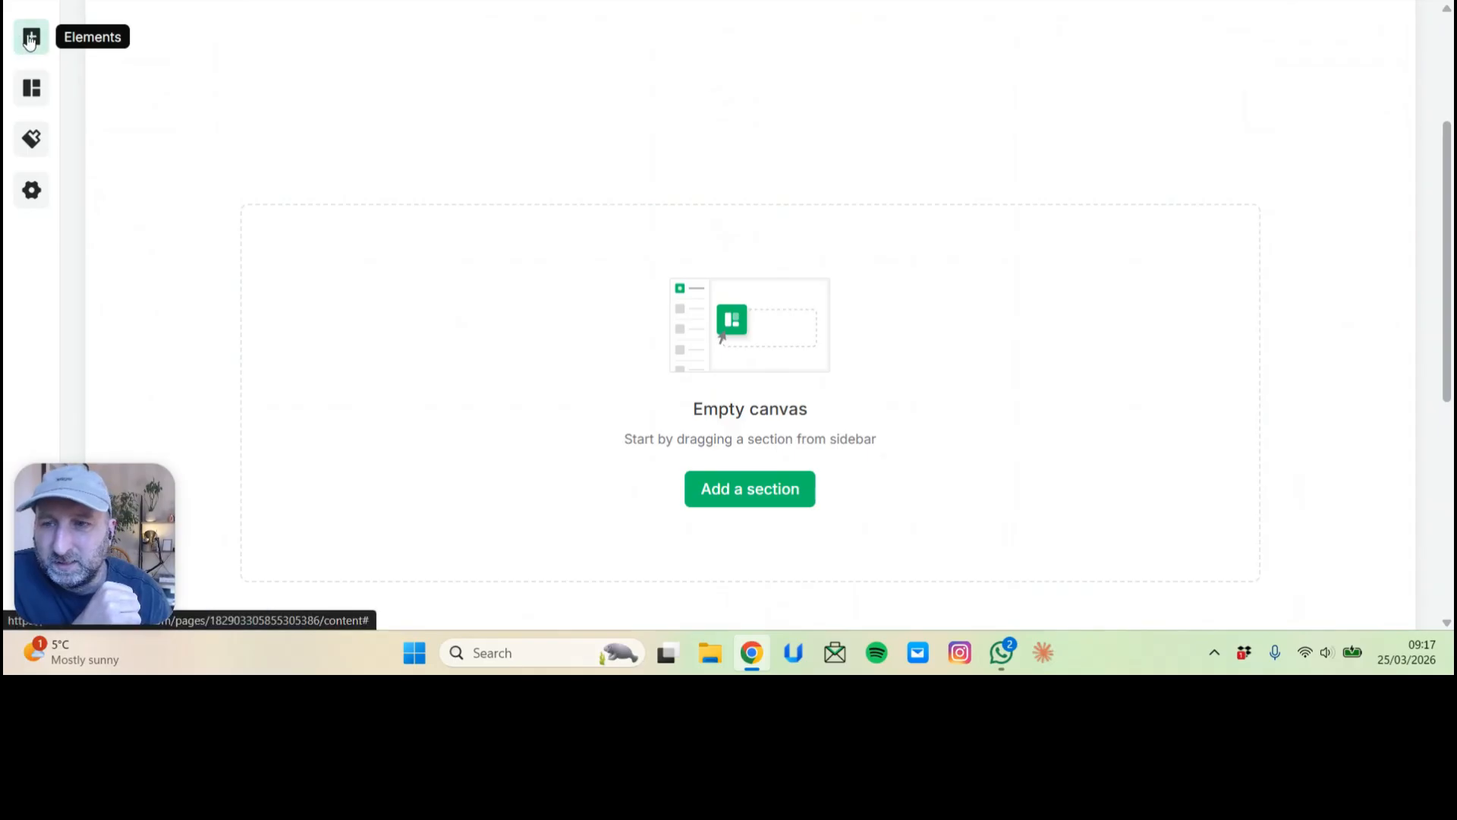
scroll(227, 248, up, 4)
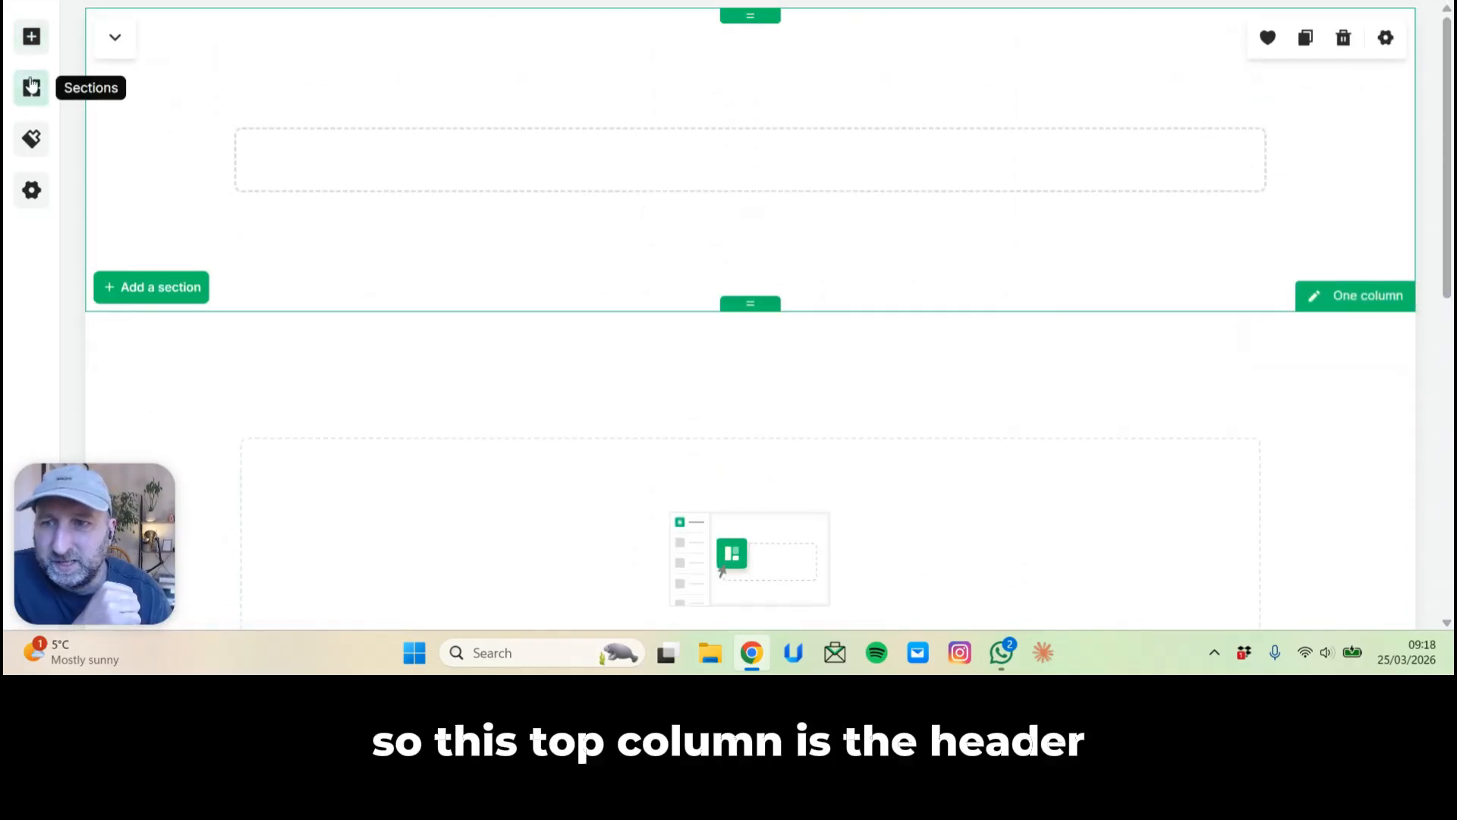
Add a text element to the empty one-column section at the start of the page.
click(29, 38)
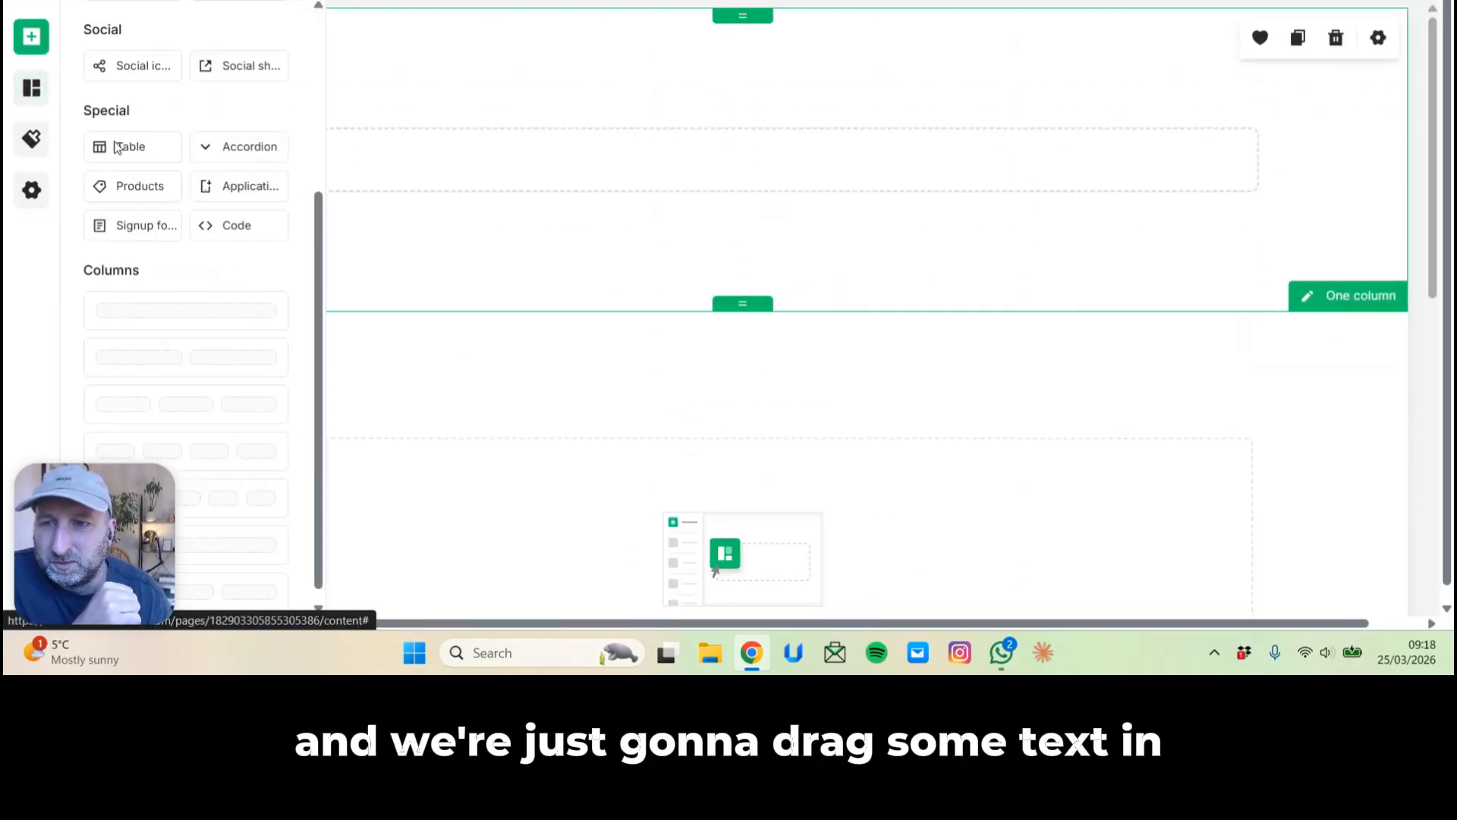
scroll(146, 243, up, 5)
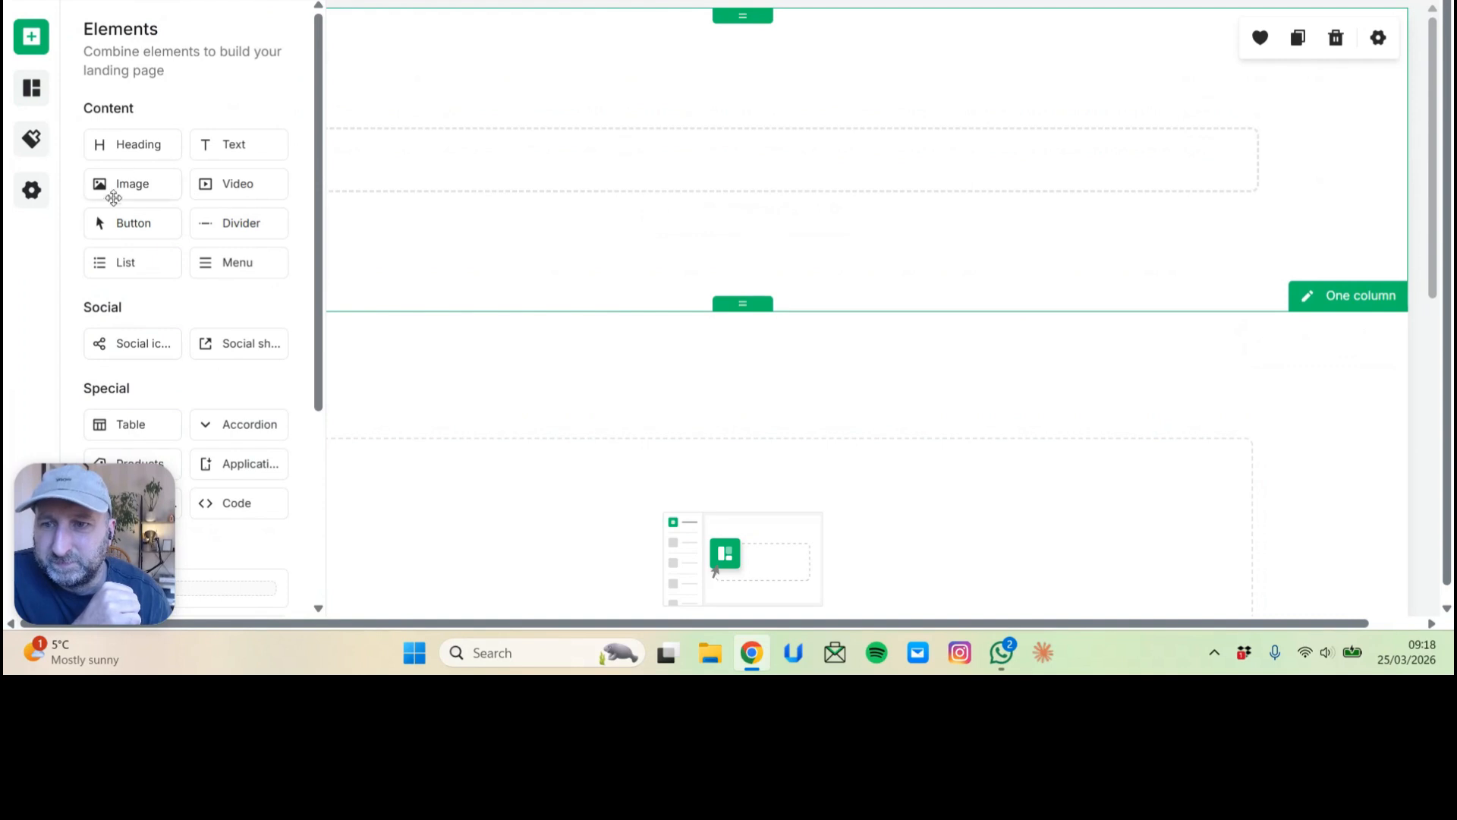
drag(203, 145, 558, 239)
drag(646, 267, 646, 269)
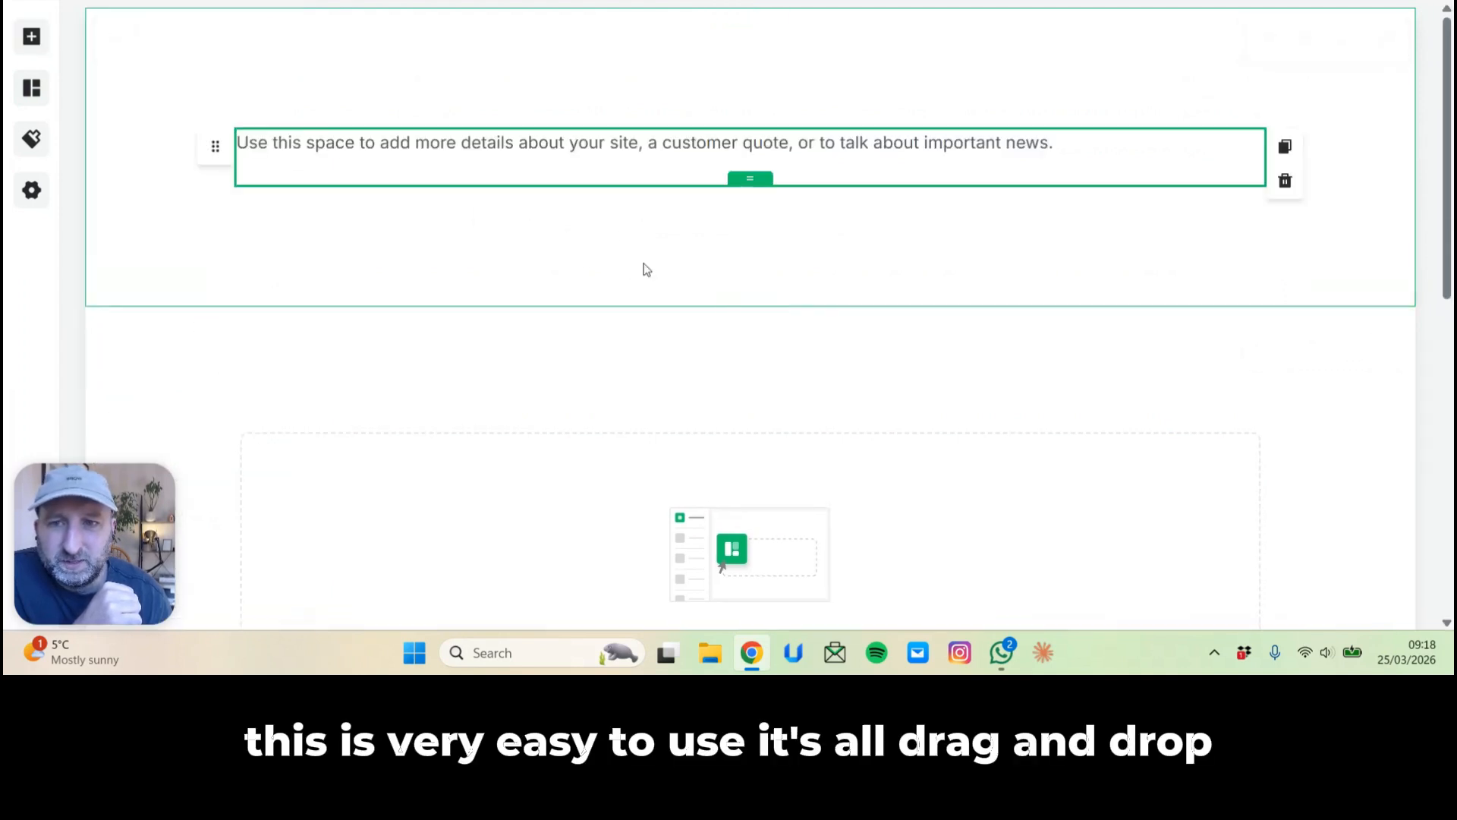
drag(1055, 144, 198, 155)
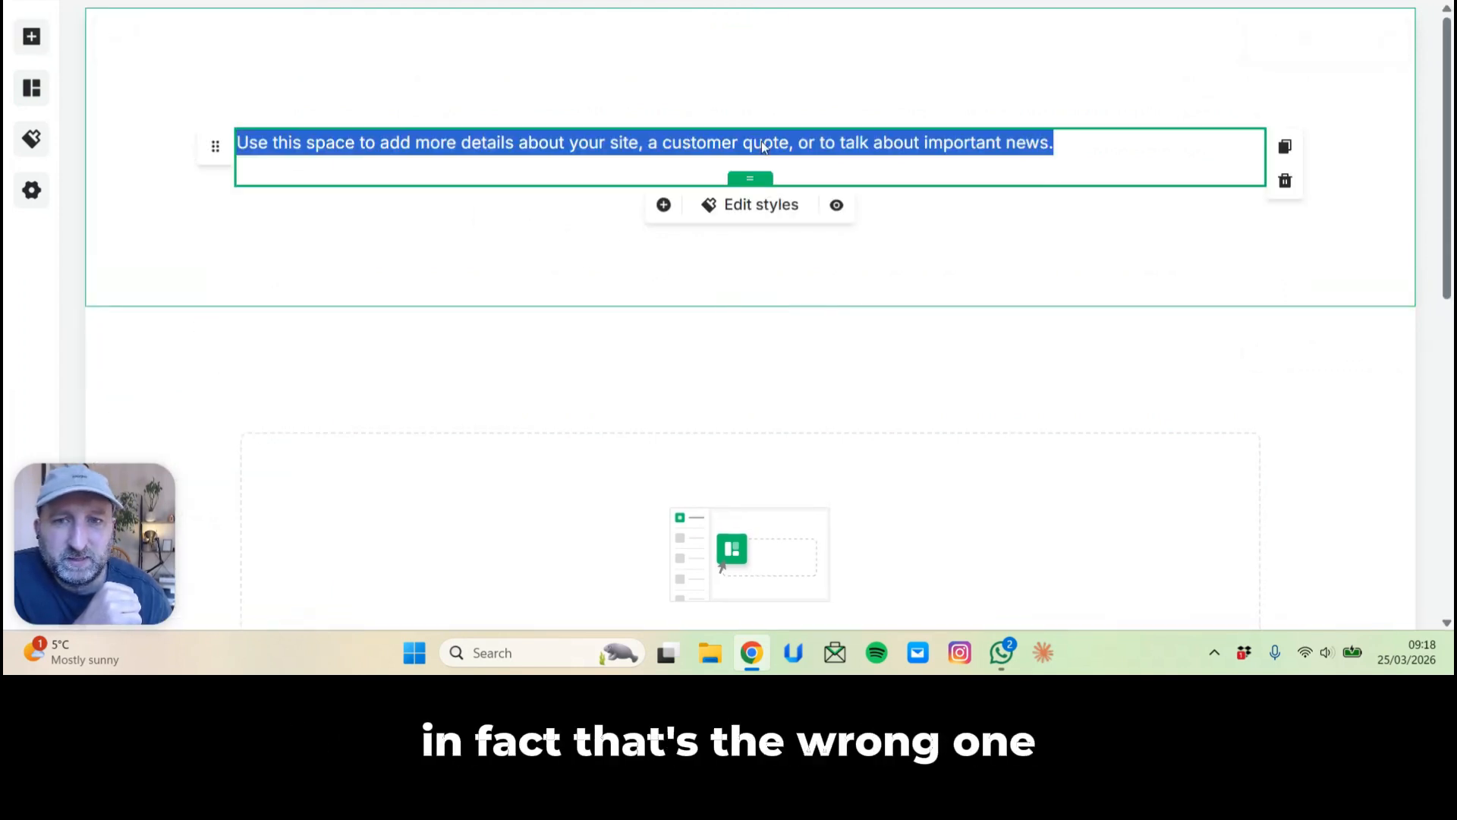
click(443, 143)
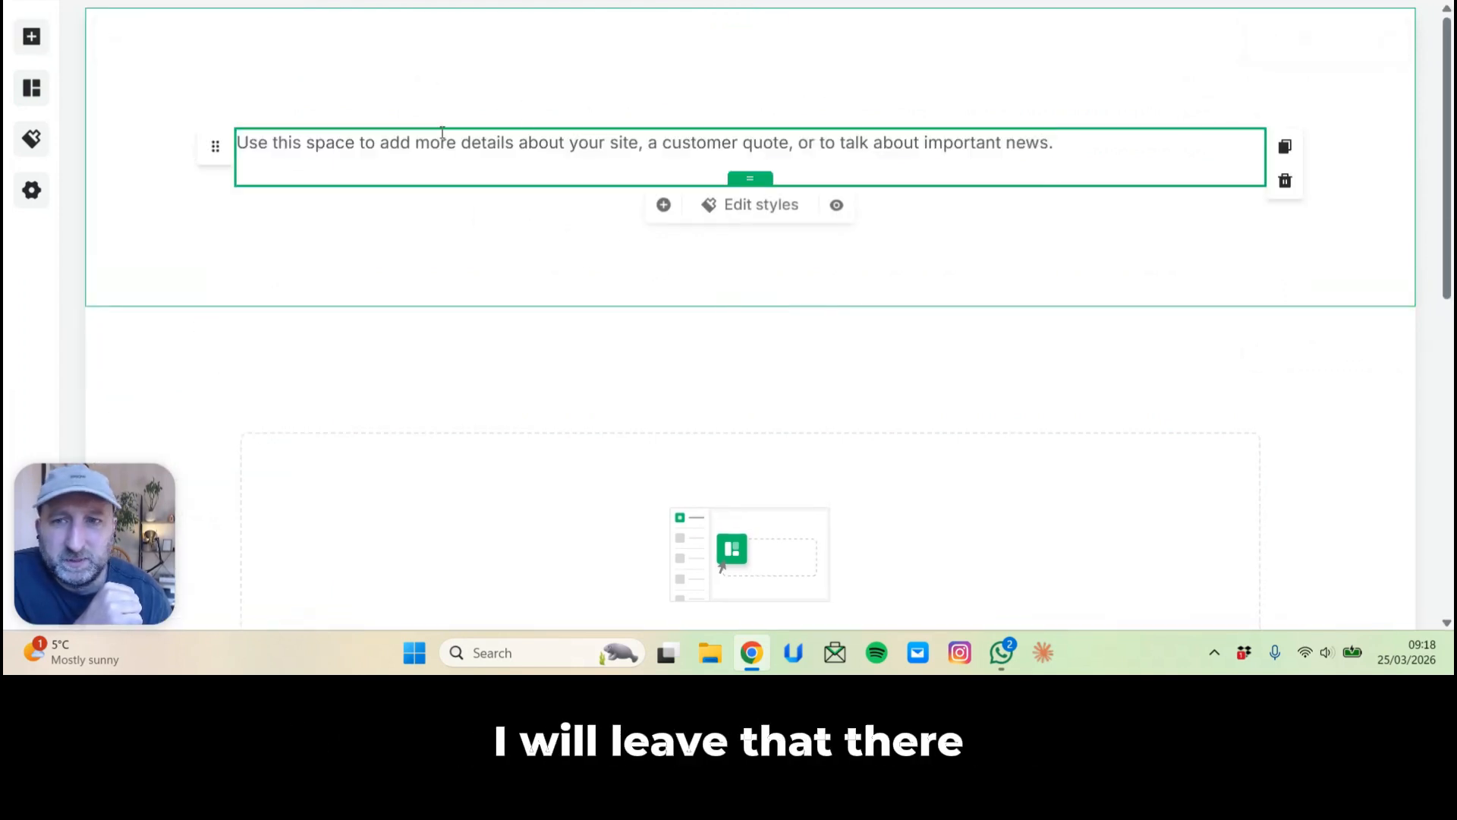
Add a heading above the text element and replace its placeholder wording with "Your Big Promise Goes Here".
click(30, 42)
drag(129, 145, 779, 136)
drag(653, 156, 188, 127)
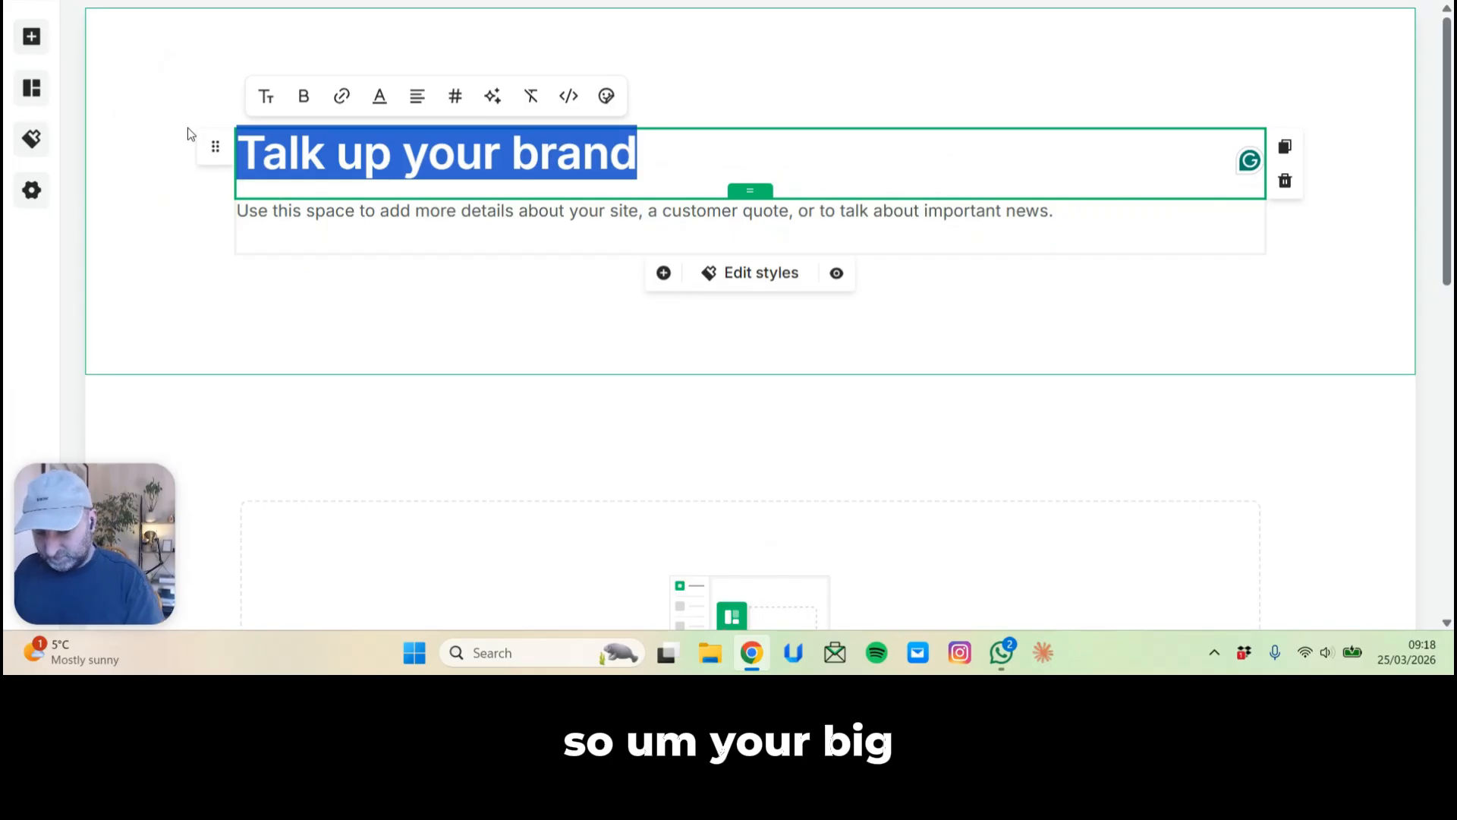
text(Your Bog Prom)
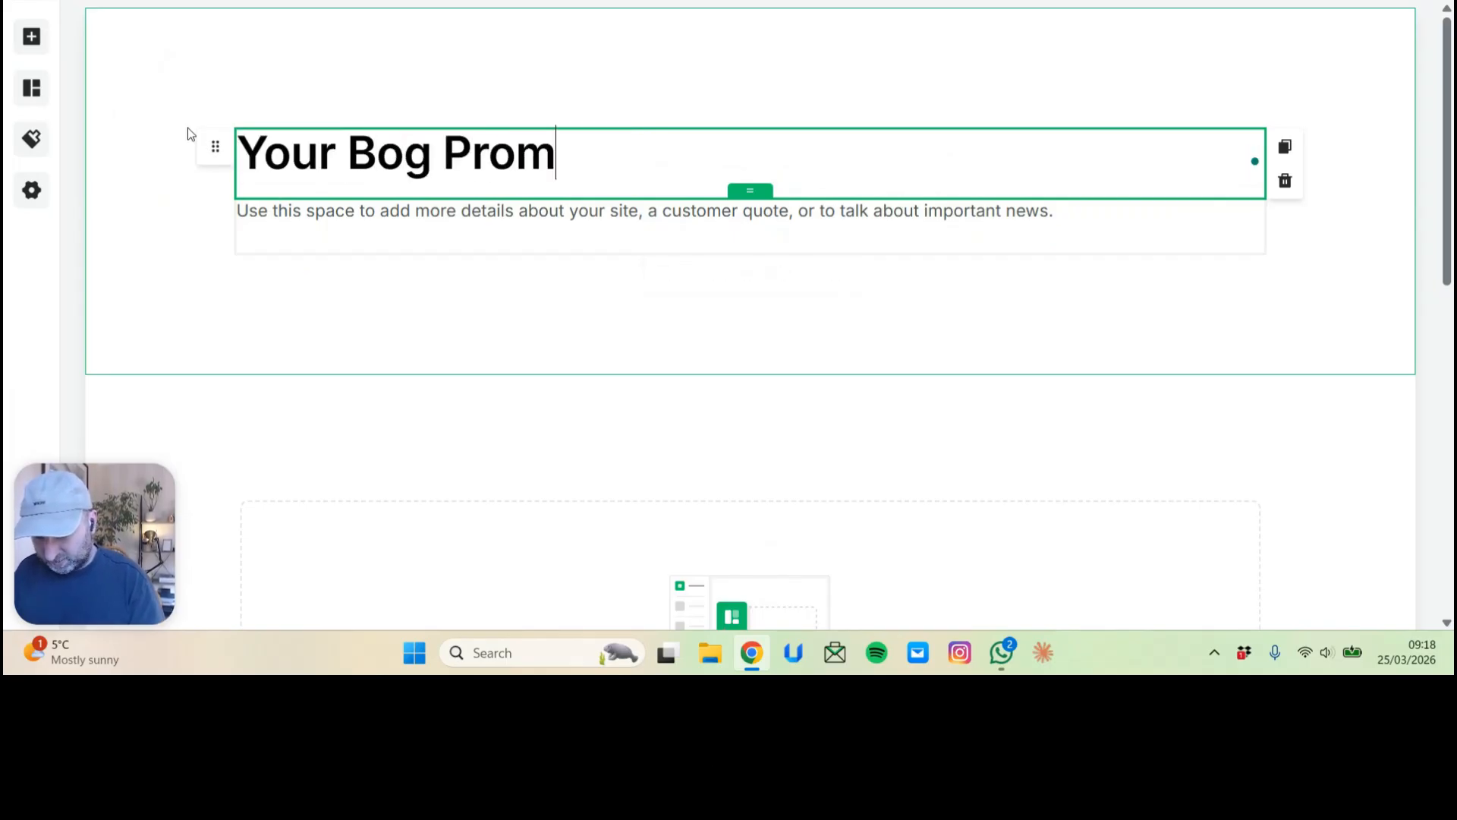
text(ise)
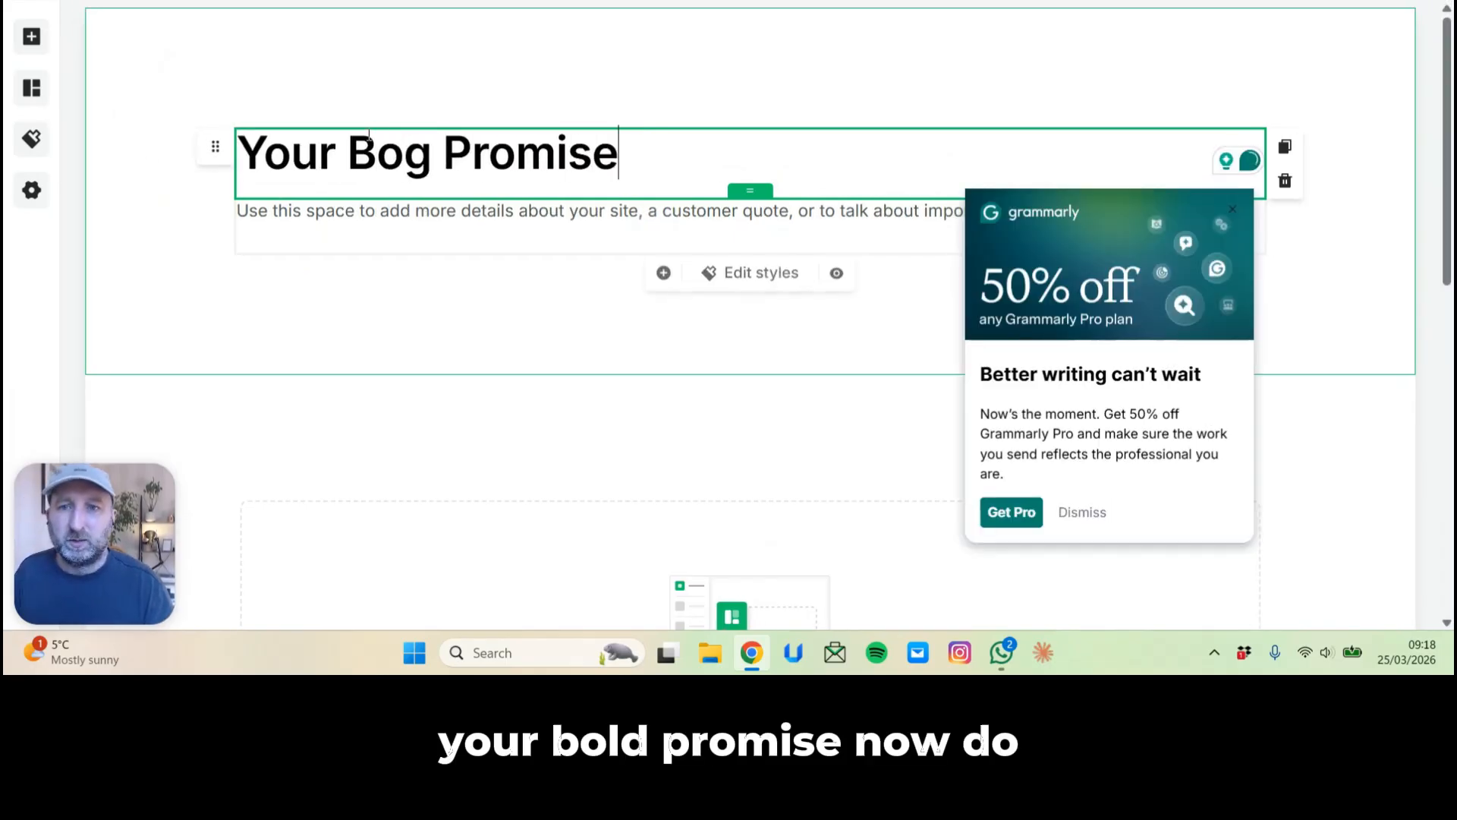
key(Delete)
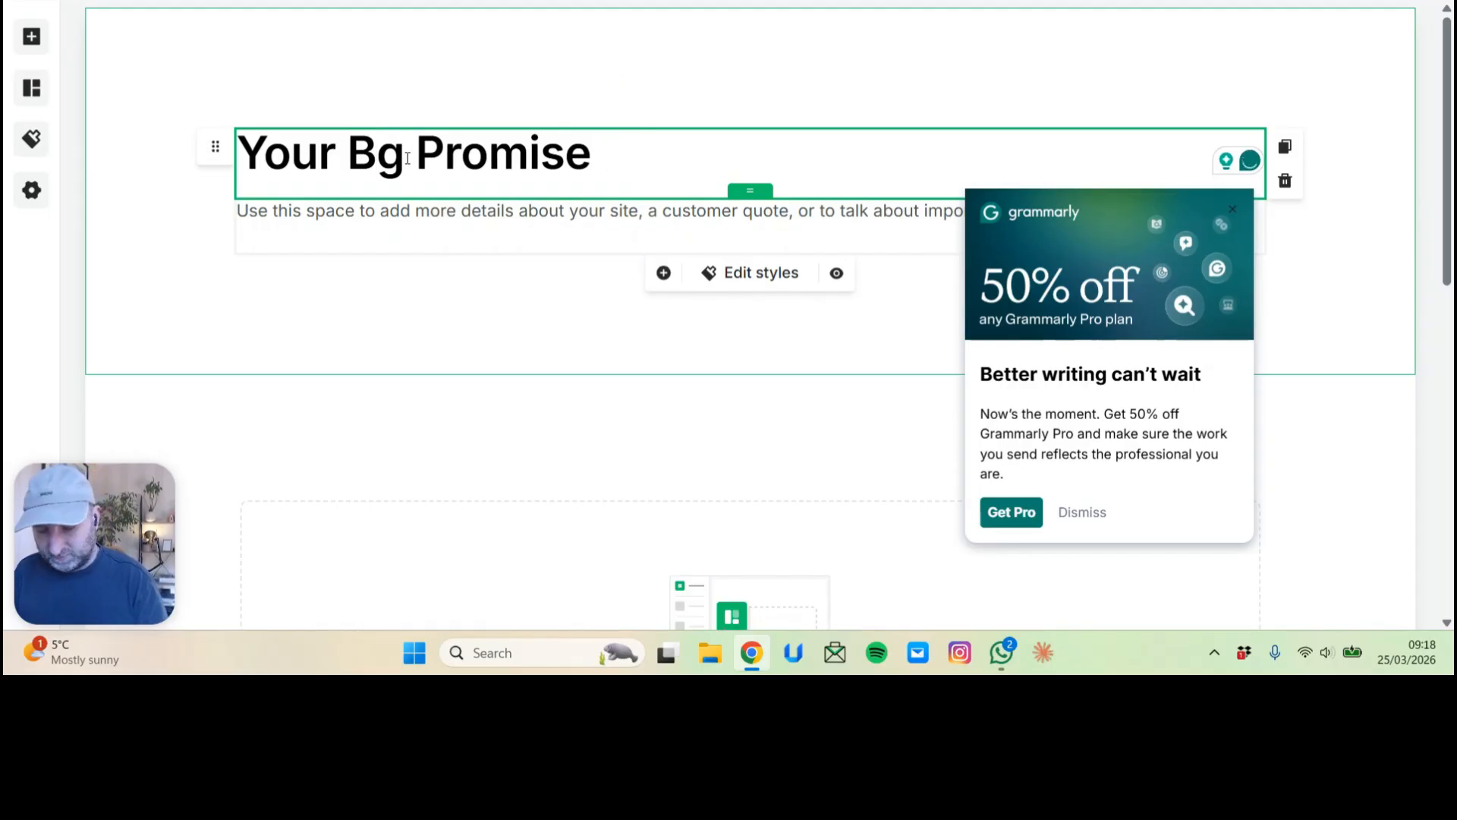
text(i)
click(643, 153)
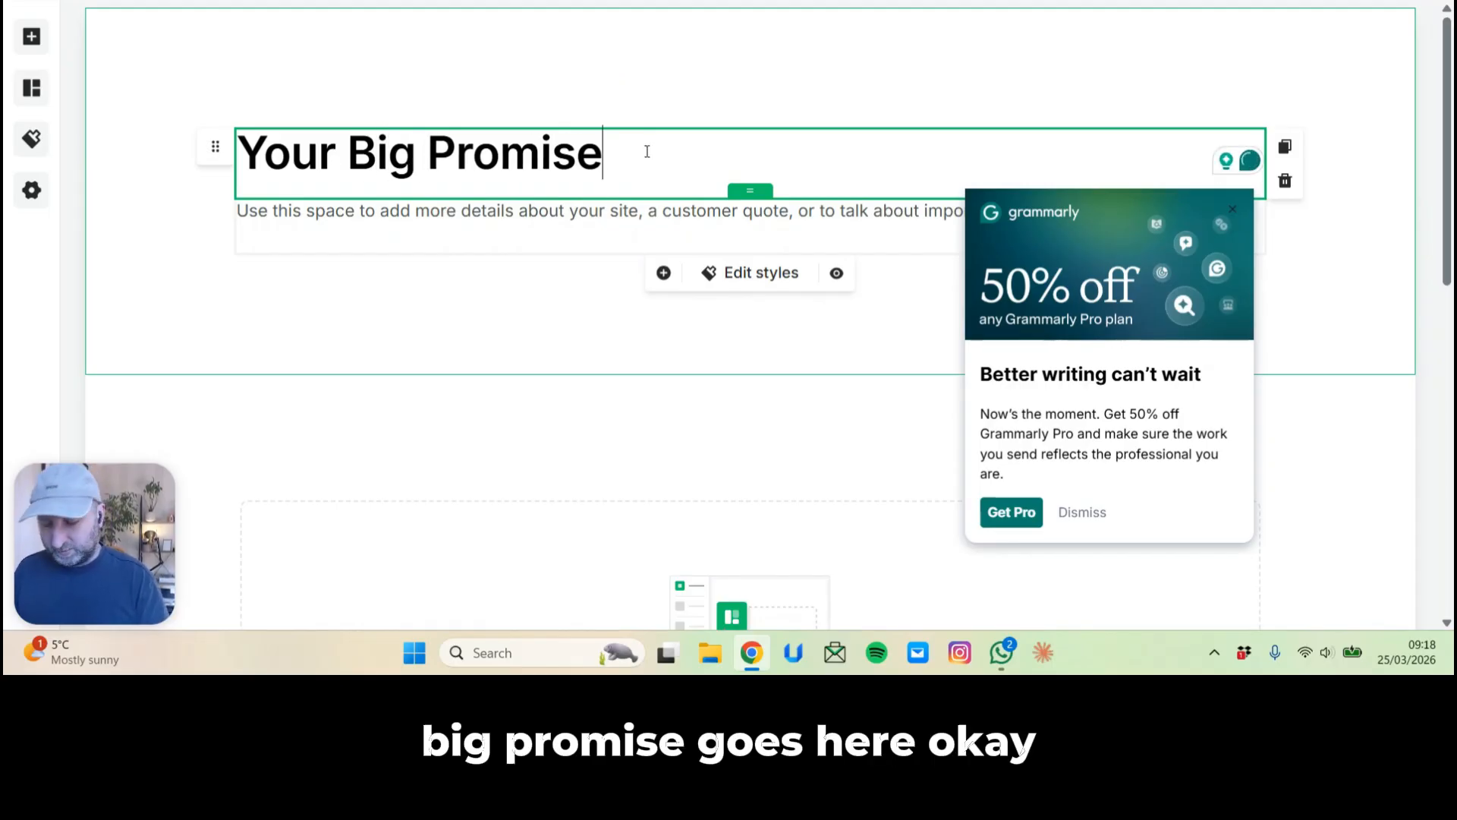
text(Goes Here)
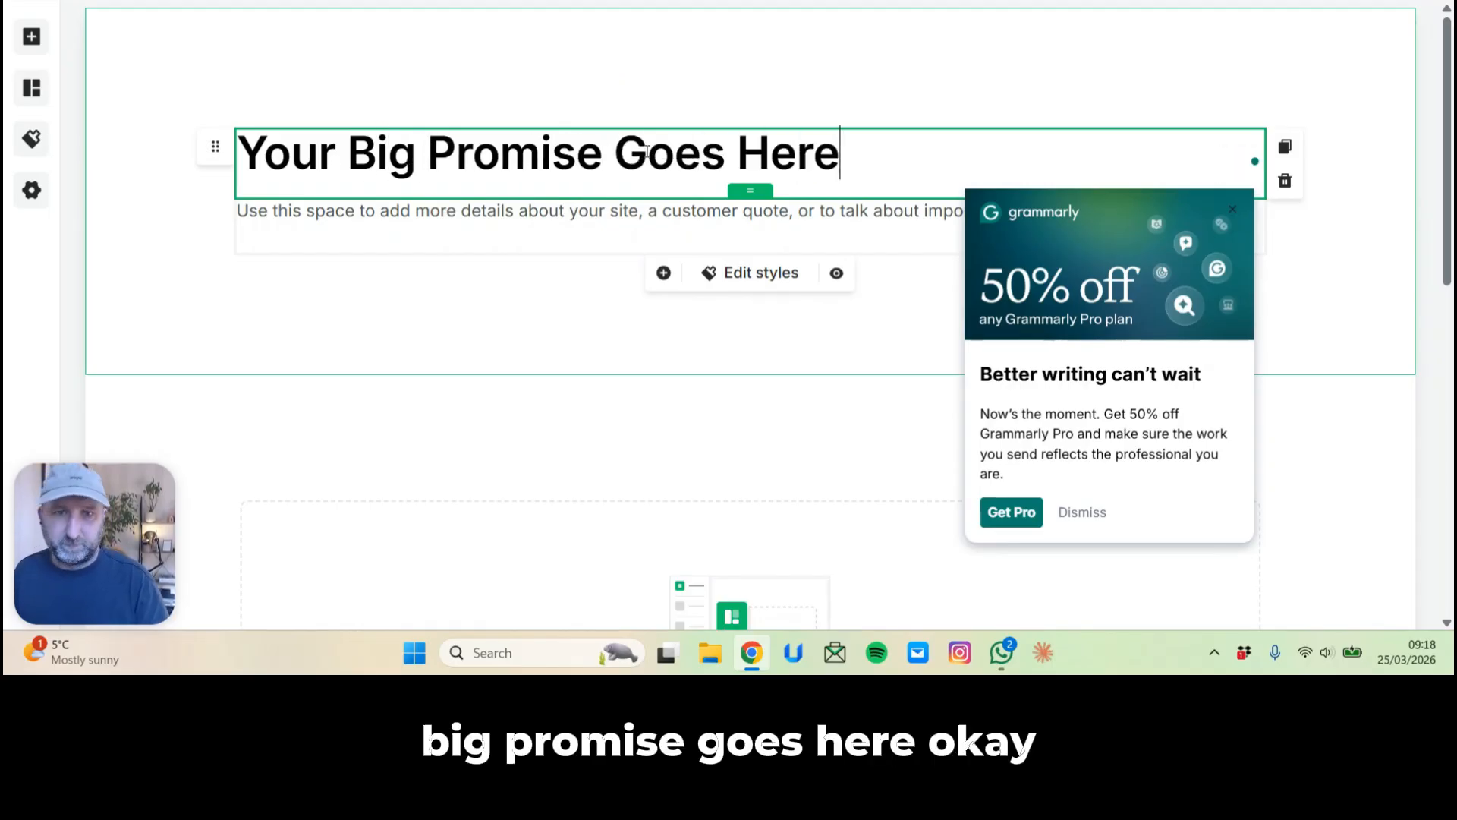
click(1081, 515)
Center the "Your Big Promise Goes Here" heading.
drag(908, 144, 236, 146)
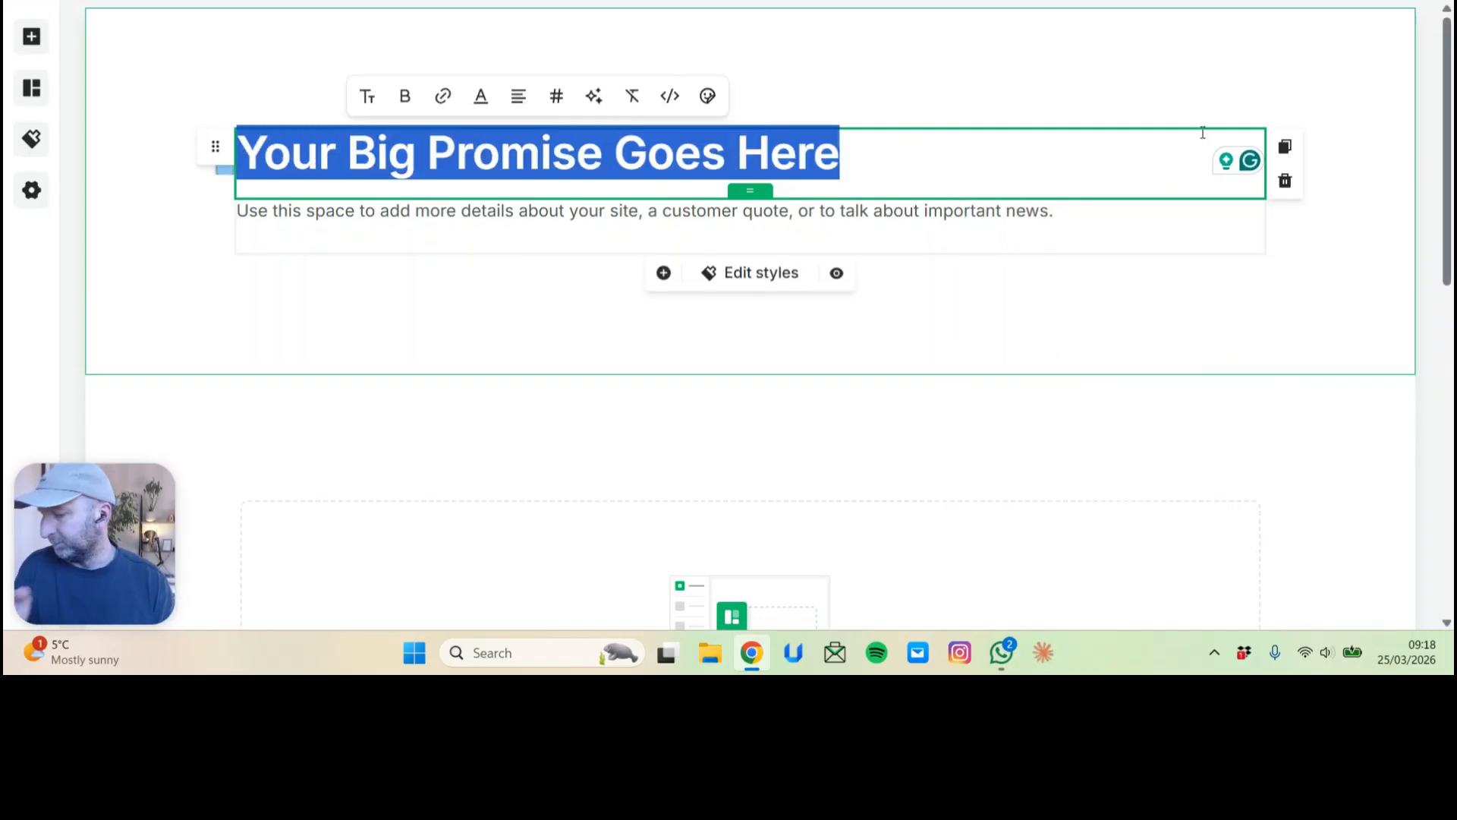
click(522, 98)
click(540, 171)
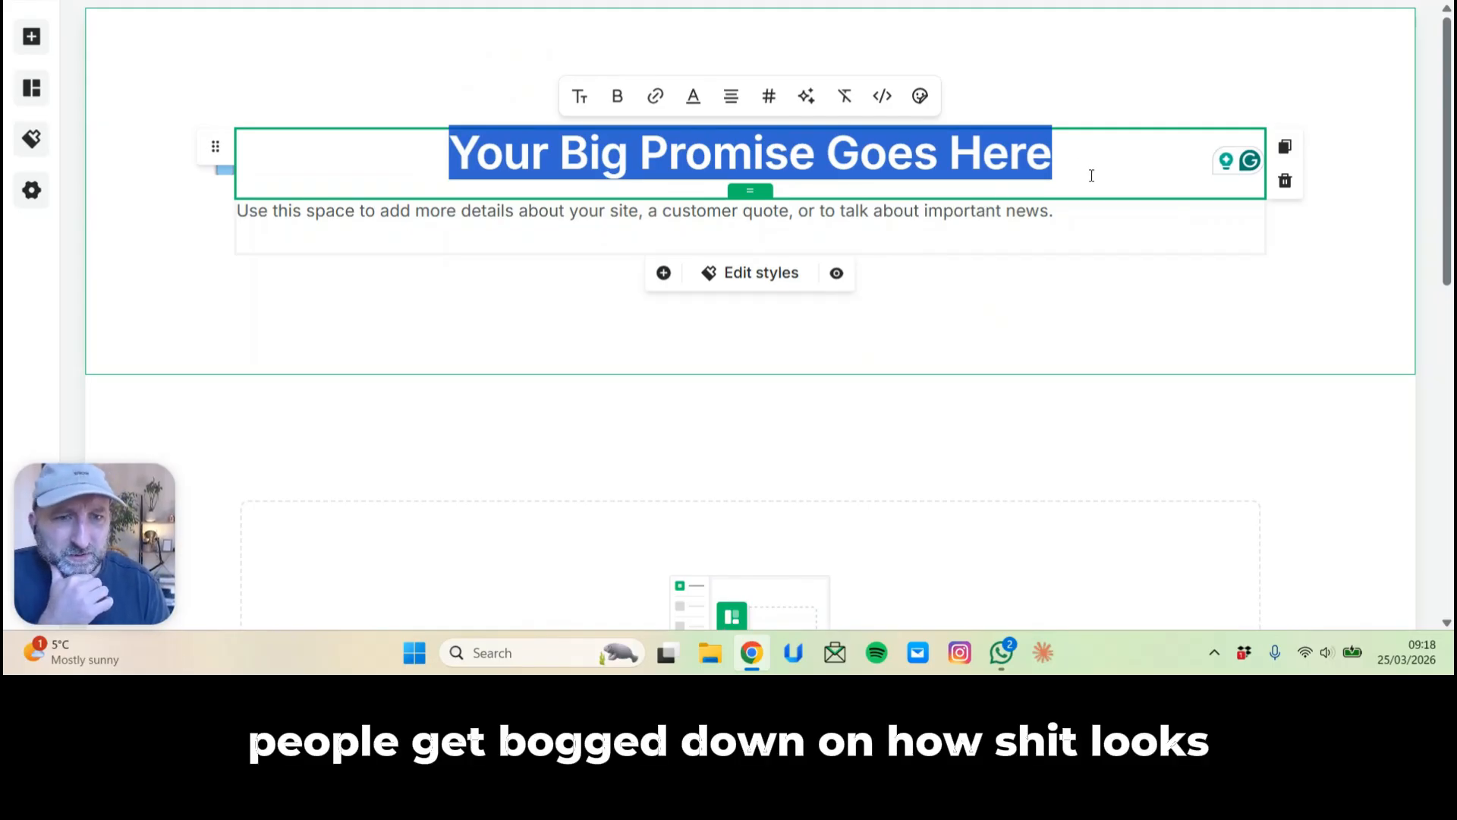
Center the placeholder text below the heading.
drag(1048, 215, 97, 166)
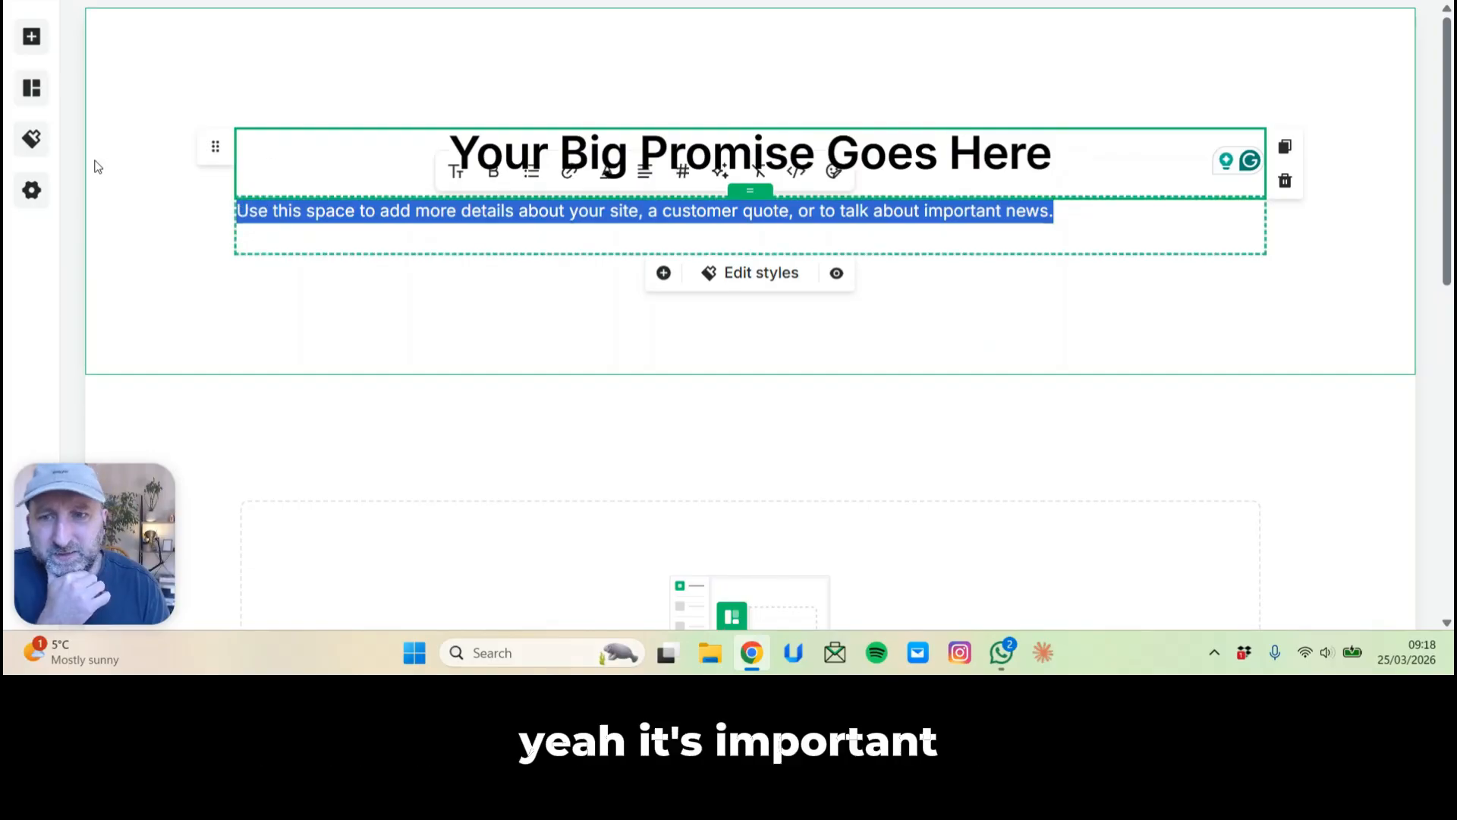
click(643, 171)
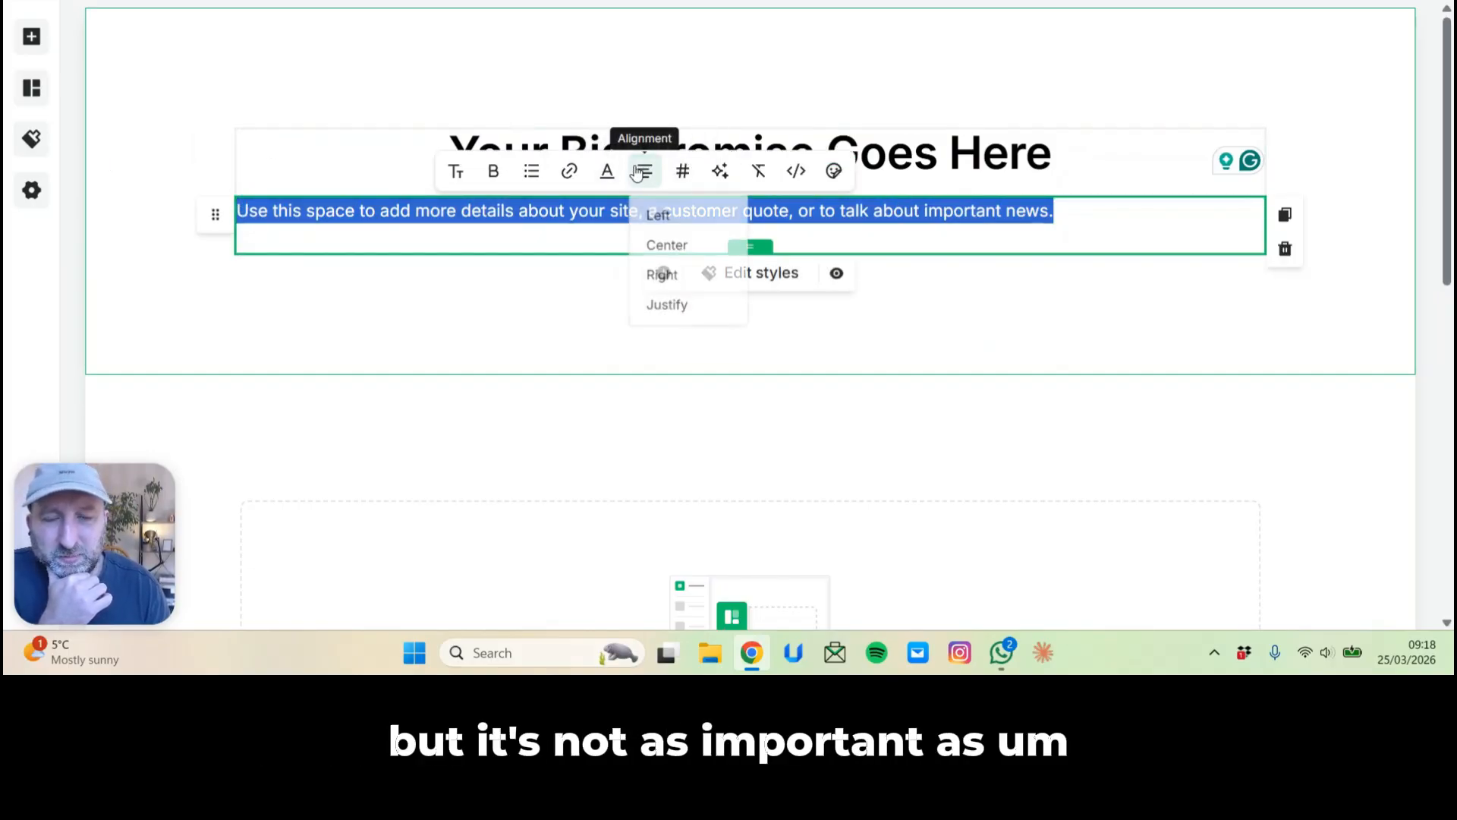
click(651, 258)
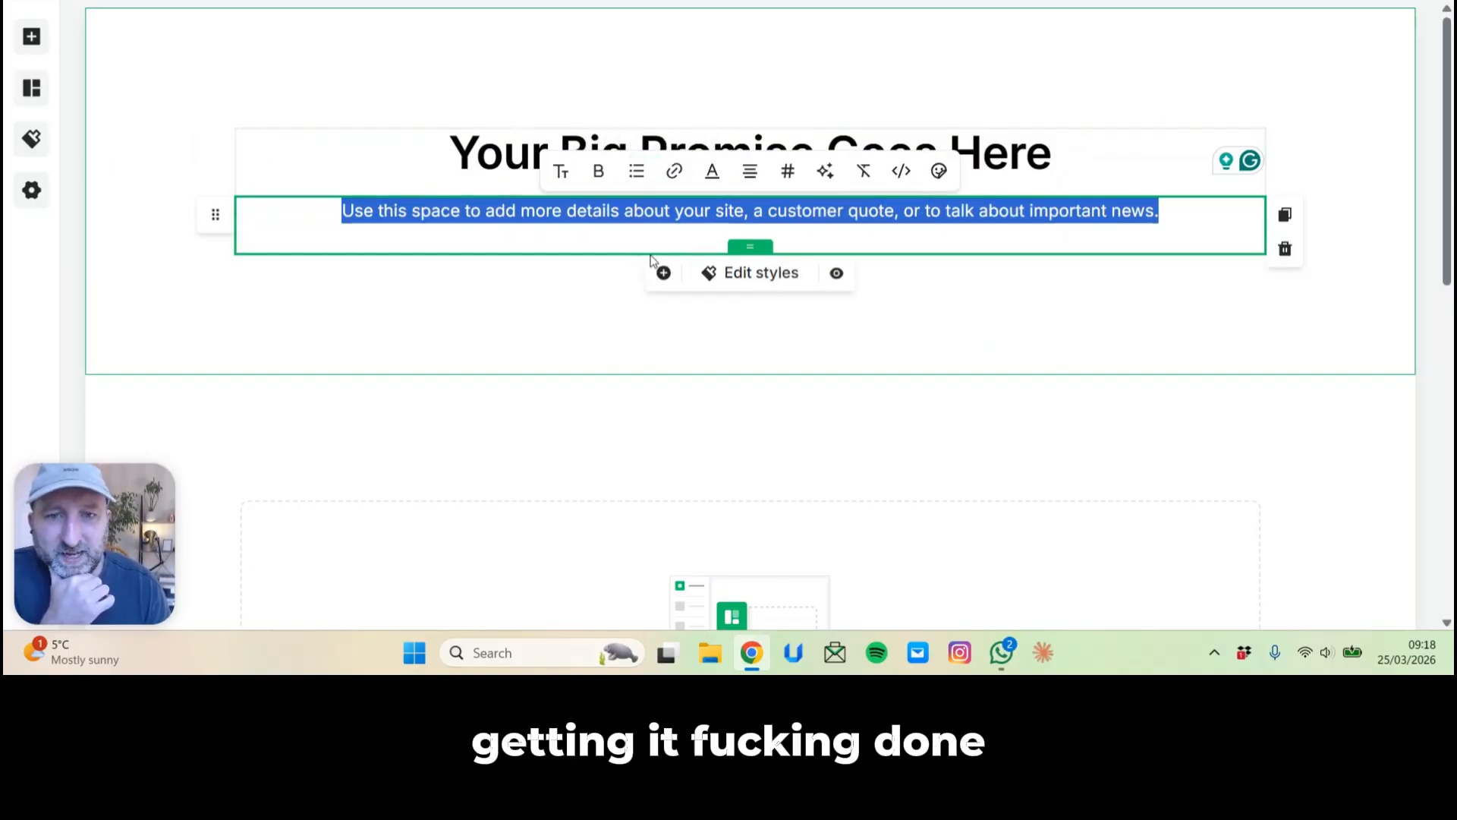
click(1287, 323)
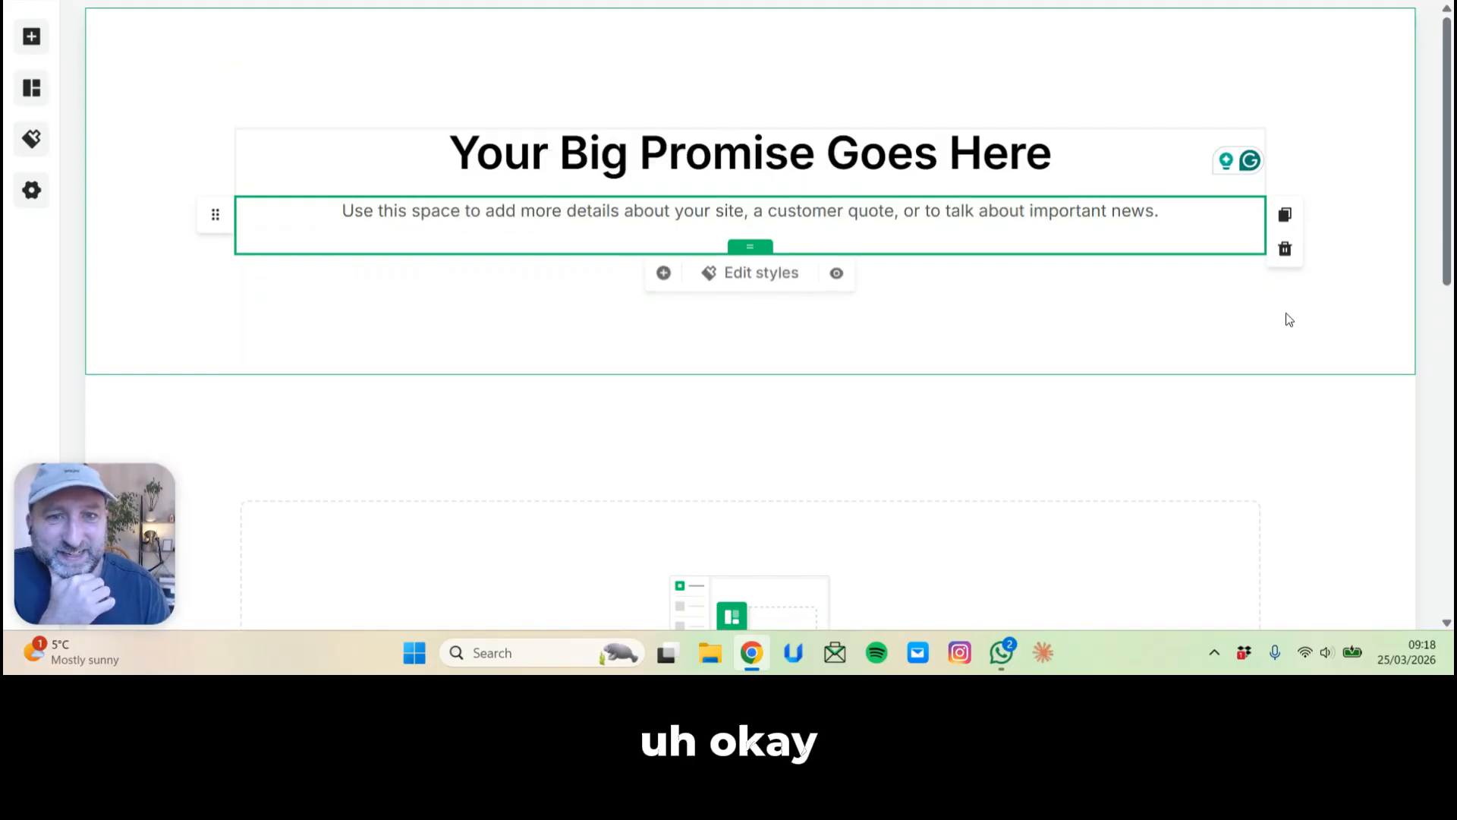
Replace the placeholder text below the heading with "Sub header to reenforse Header and give more specific context".
triple_click(414, 210)
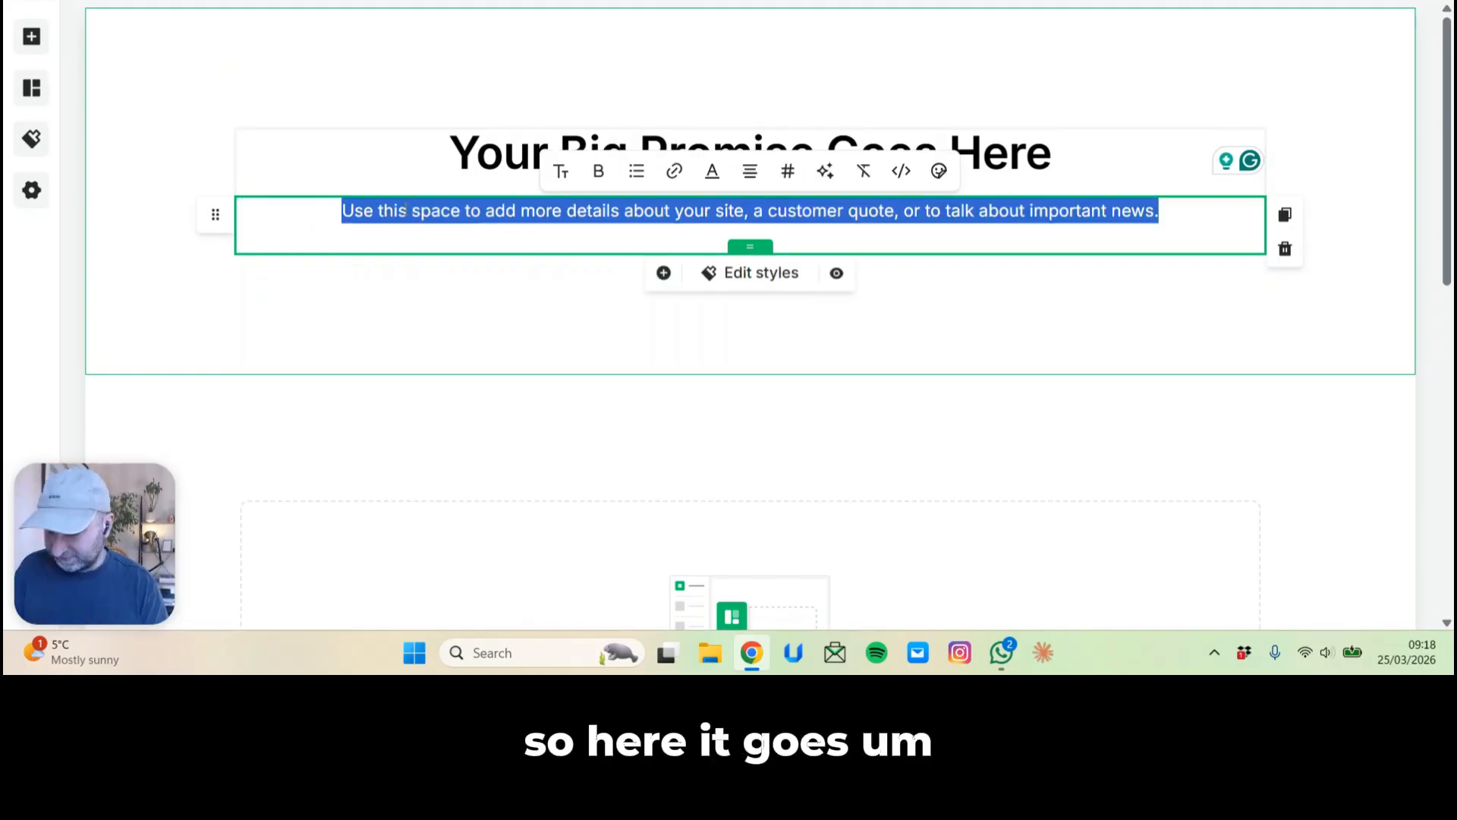
text(Sub he)
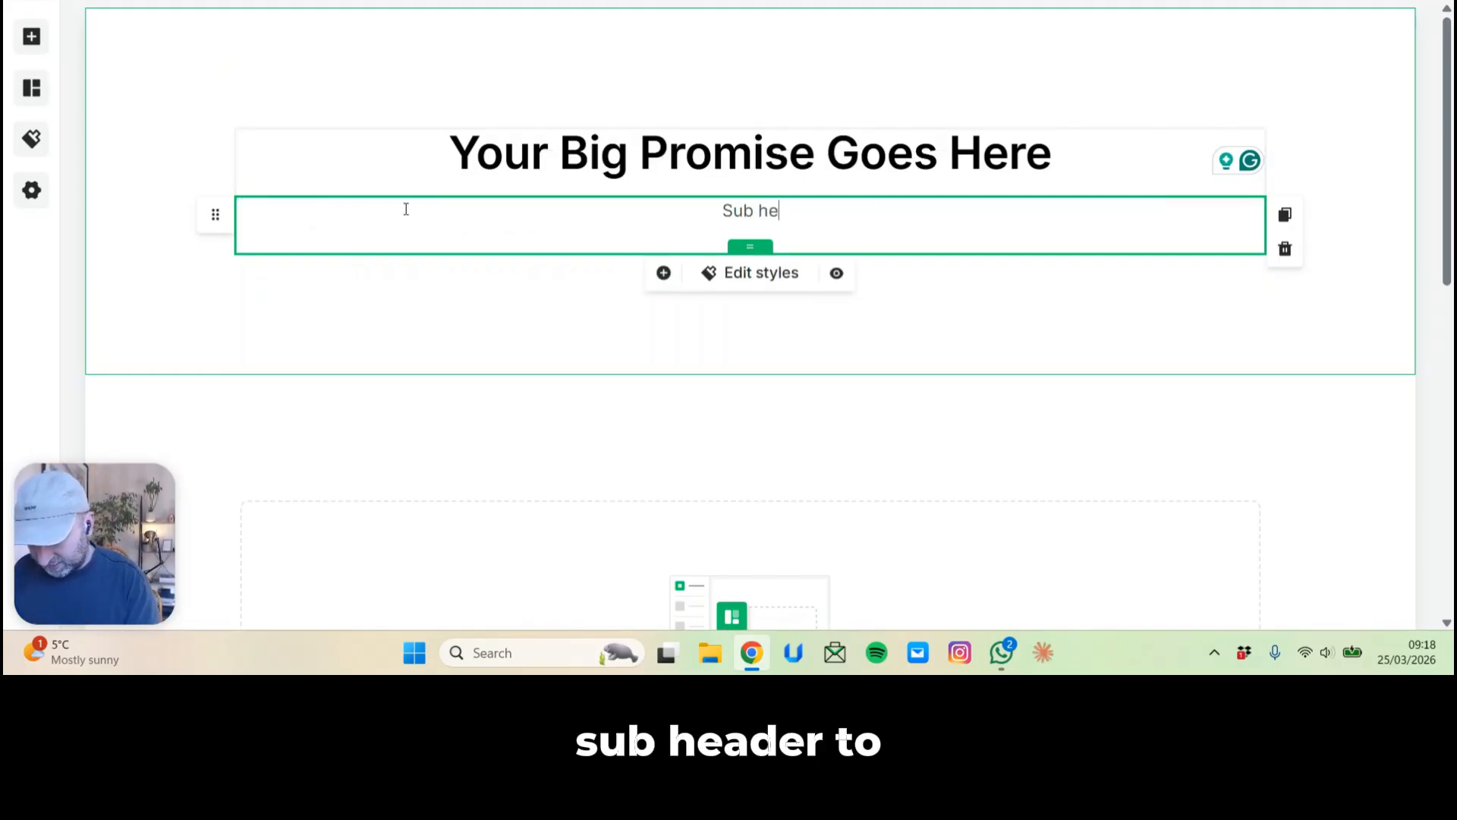
text(ader to)
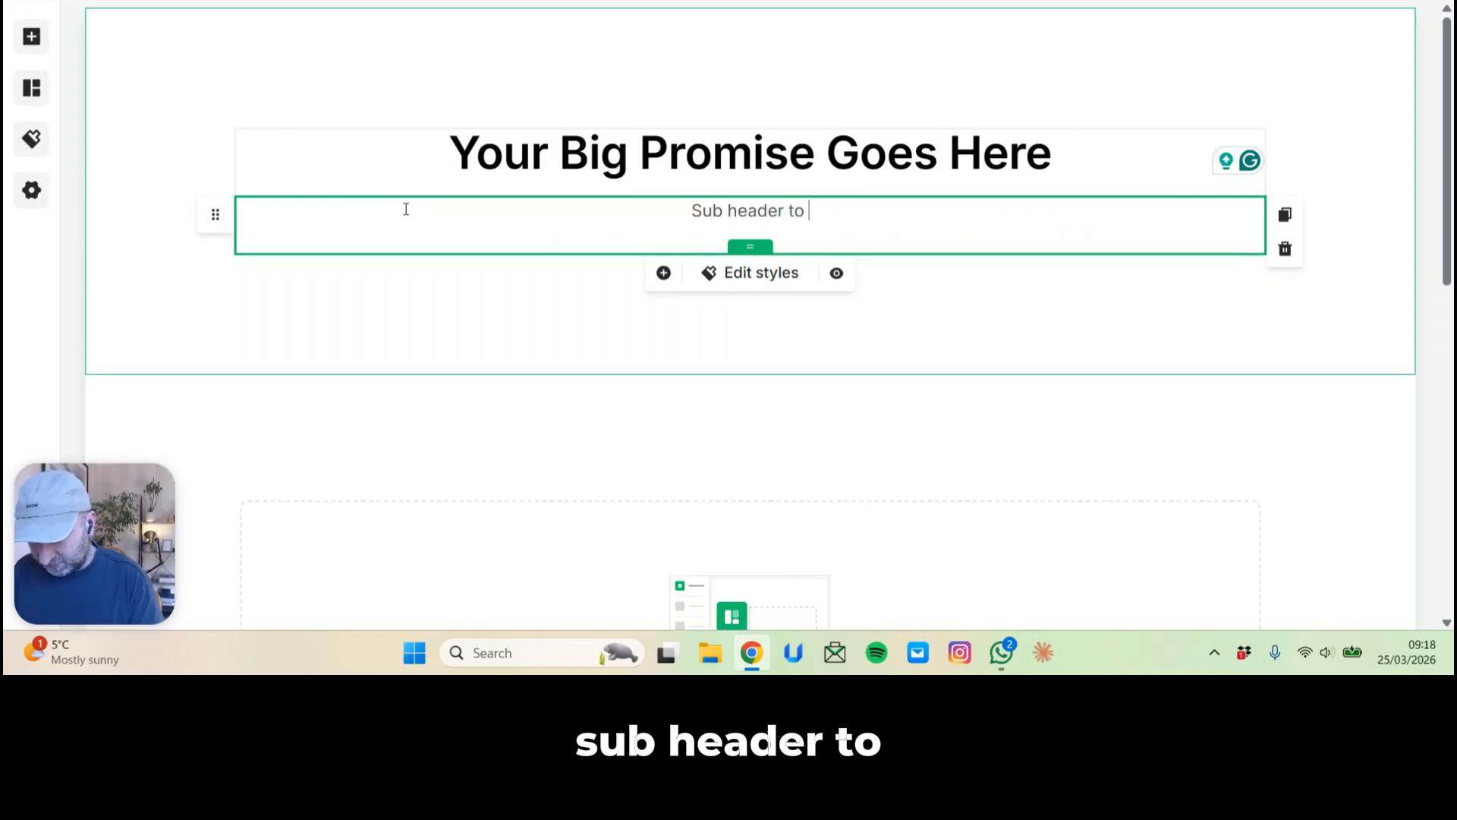
text( rein)
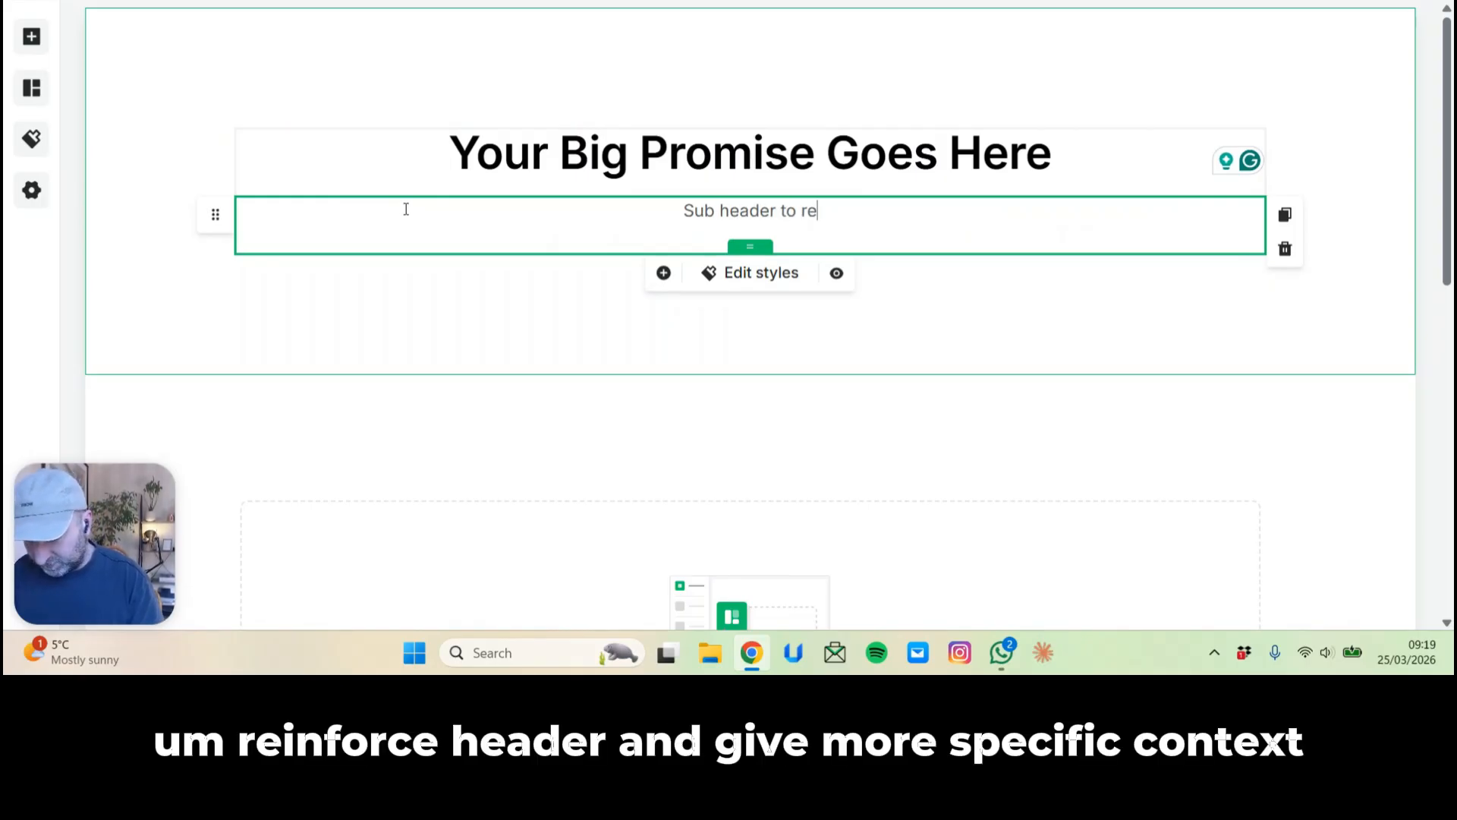
key(BackSpace)
key(BackSpace)
text(enfor)
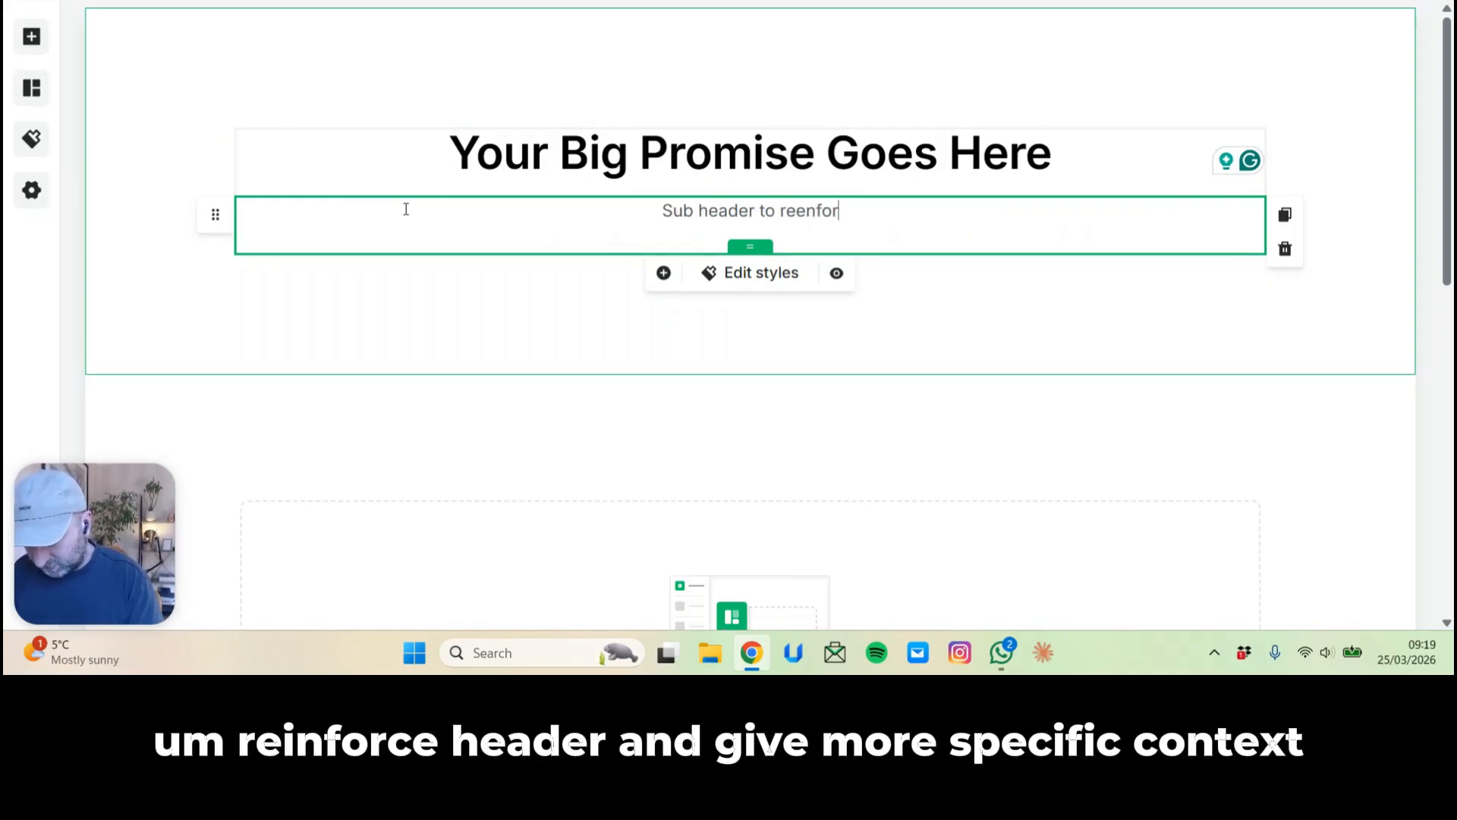
text(se Header)
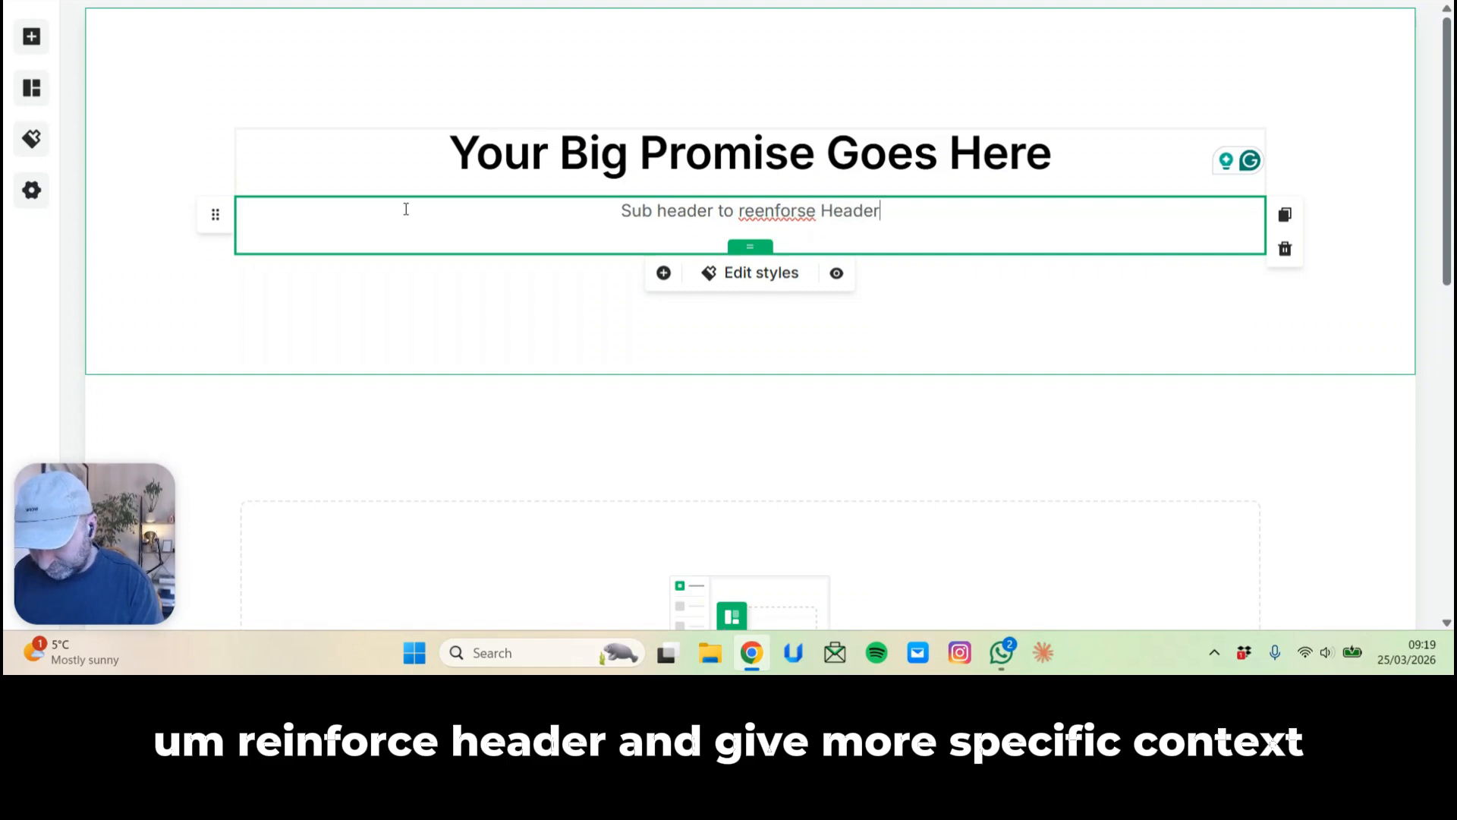
text( and give more )
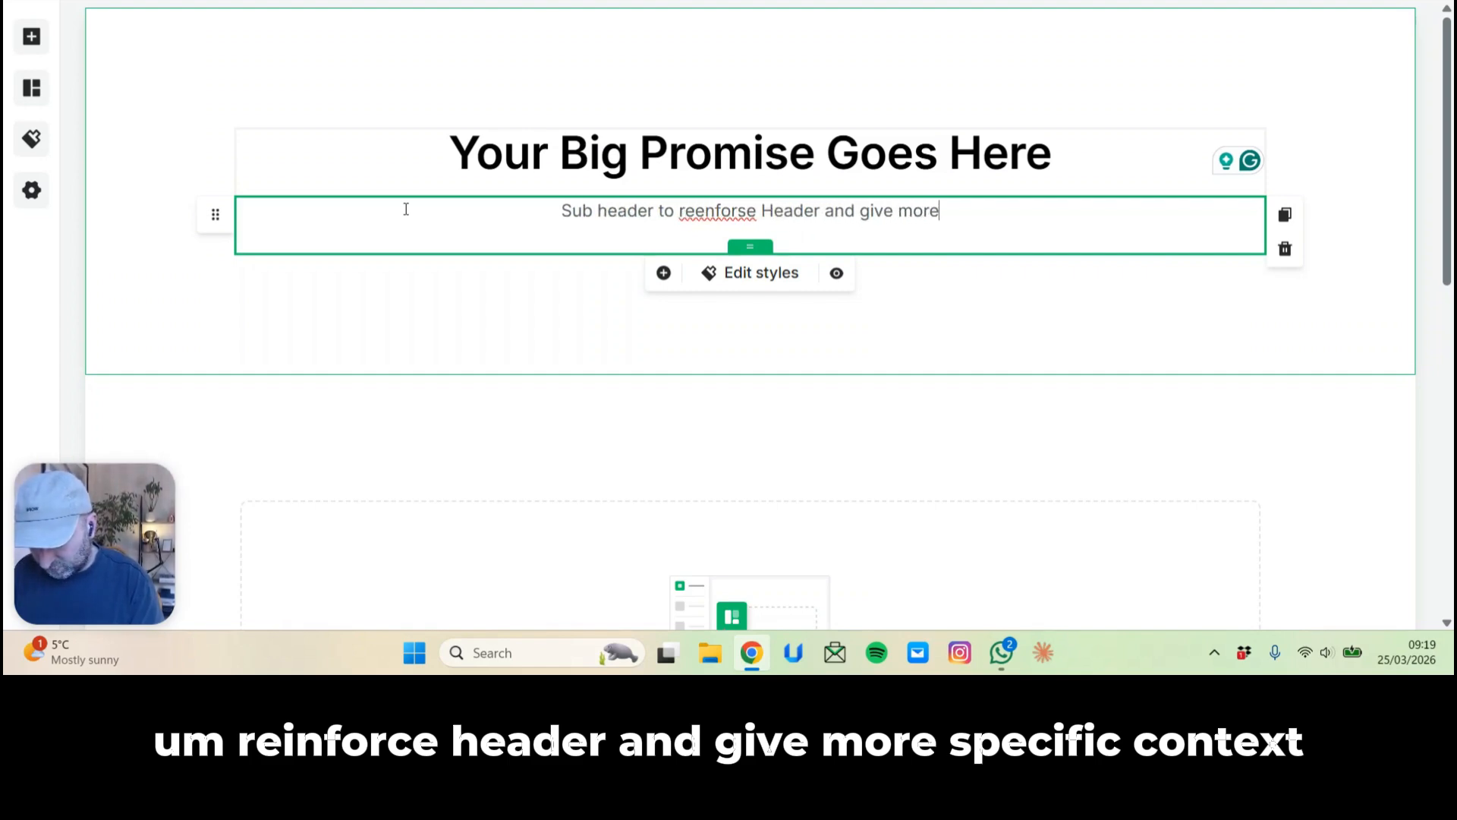
text(spec)
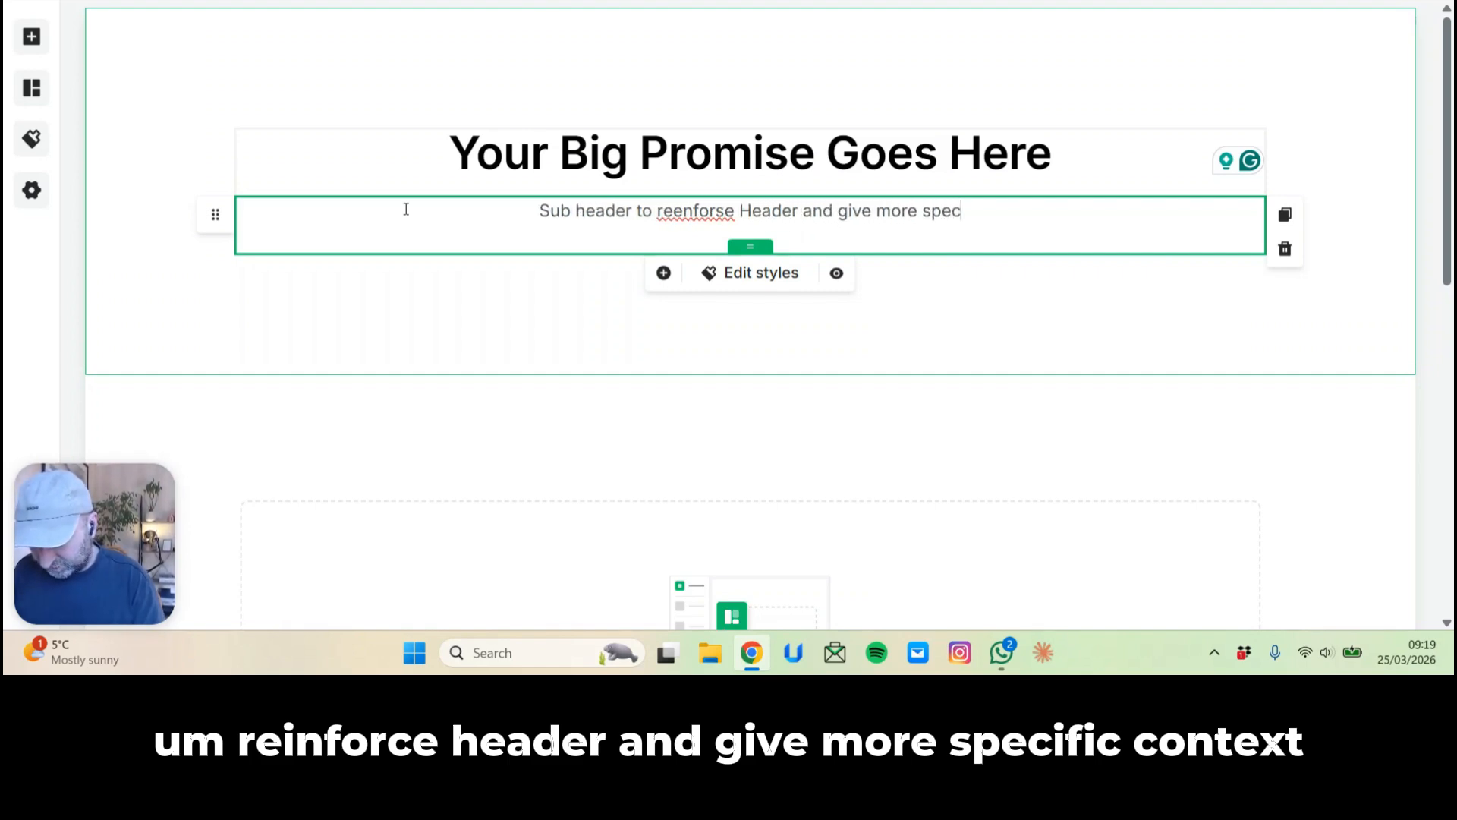
text(ific context)
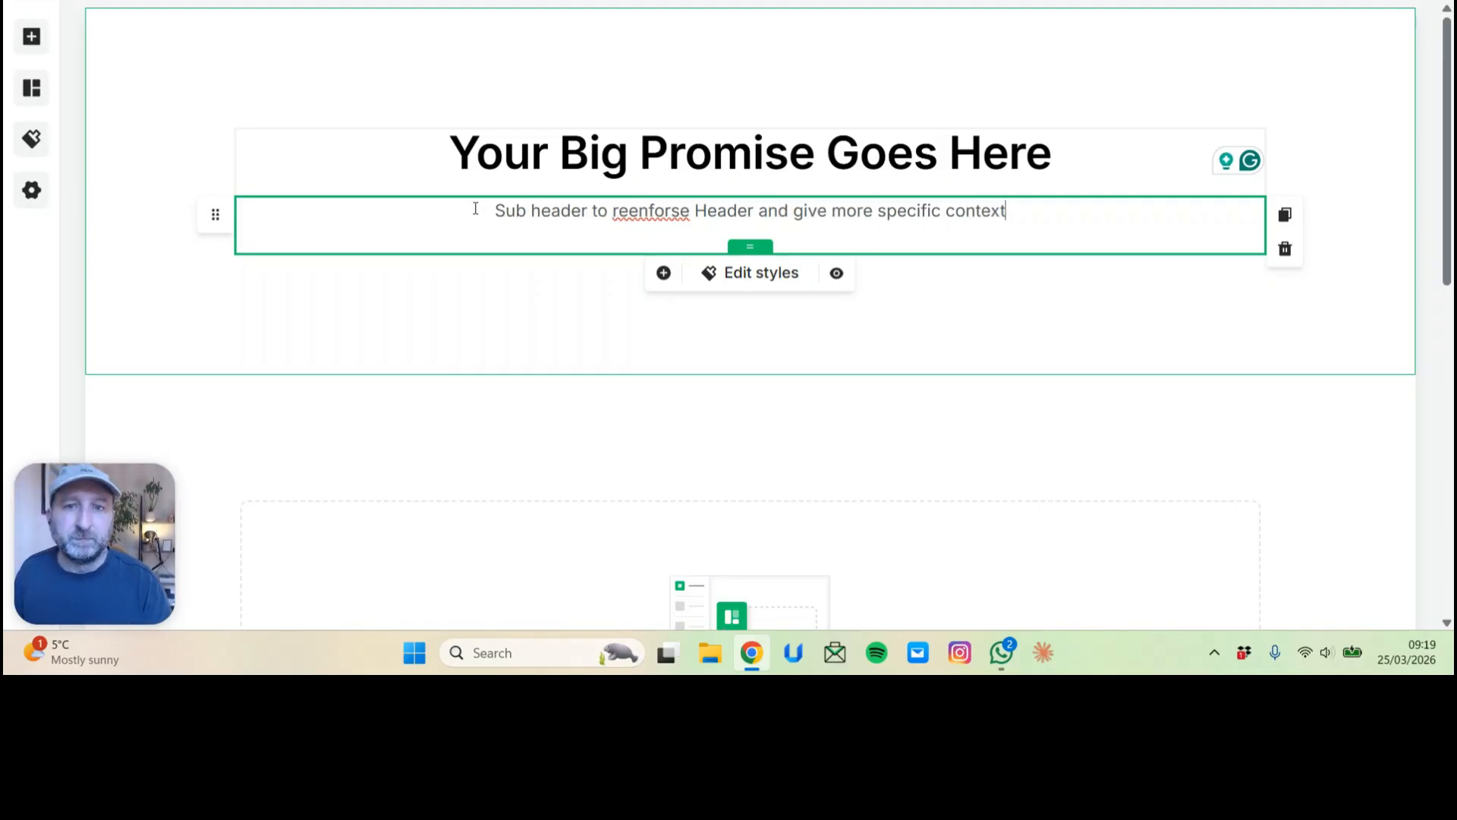
Correct the misspelled word in the subheader to "reenforce" and end the sentence with a full stop.
double_click(644, 218)
right_click(645, 217)
click(681, 180)
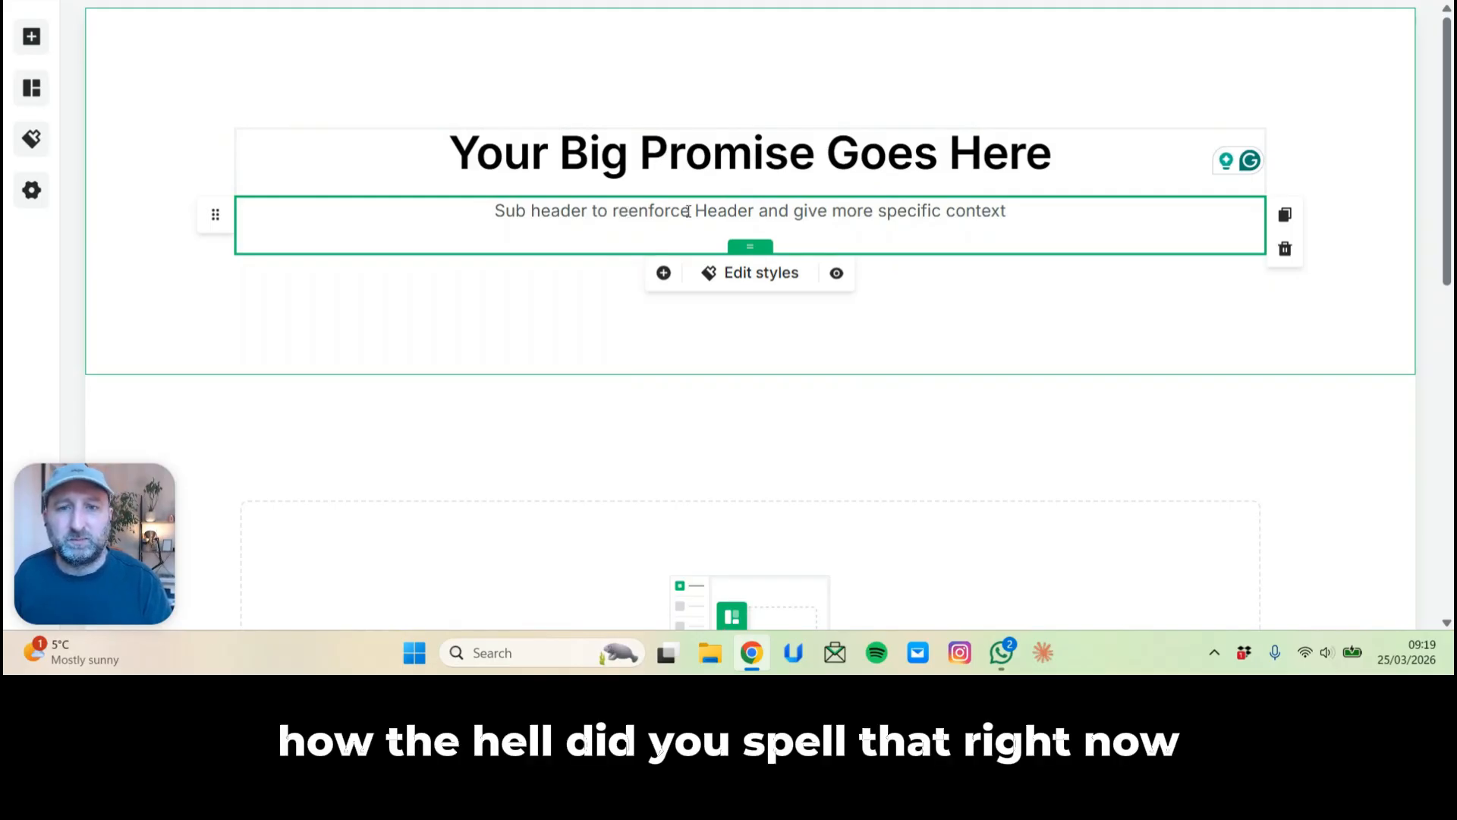
drag(687, 211, 618, 225)
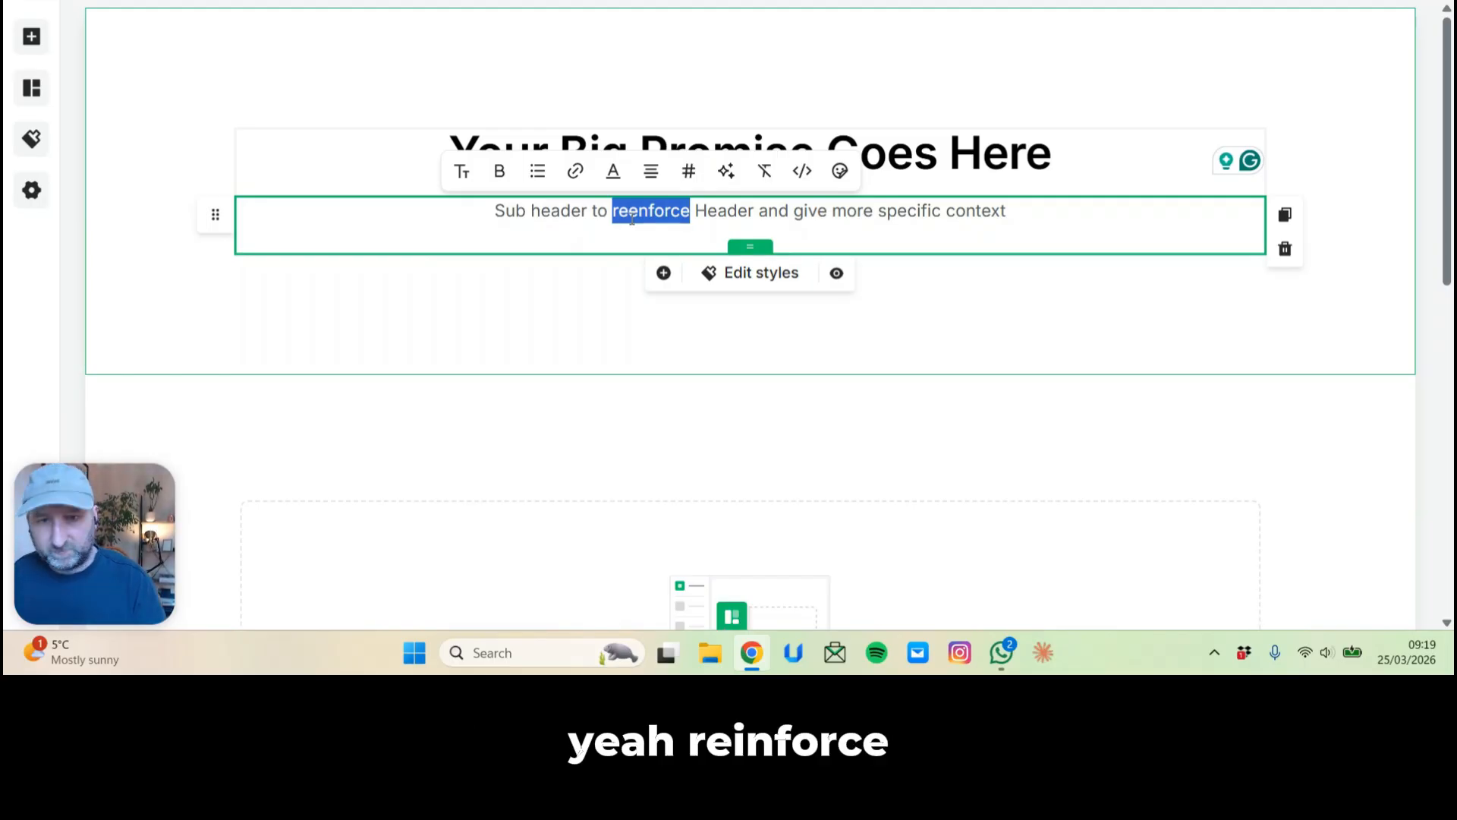
click(1093, 210)
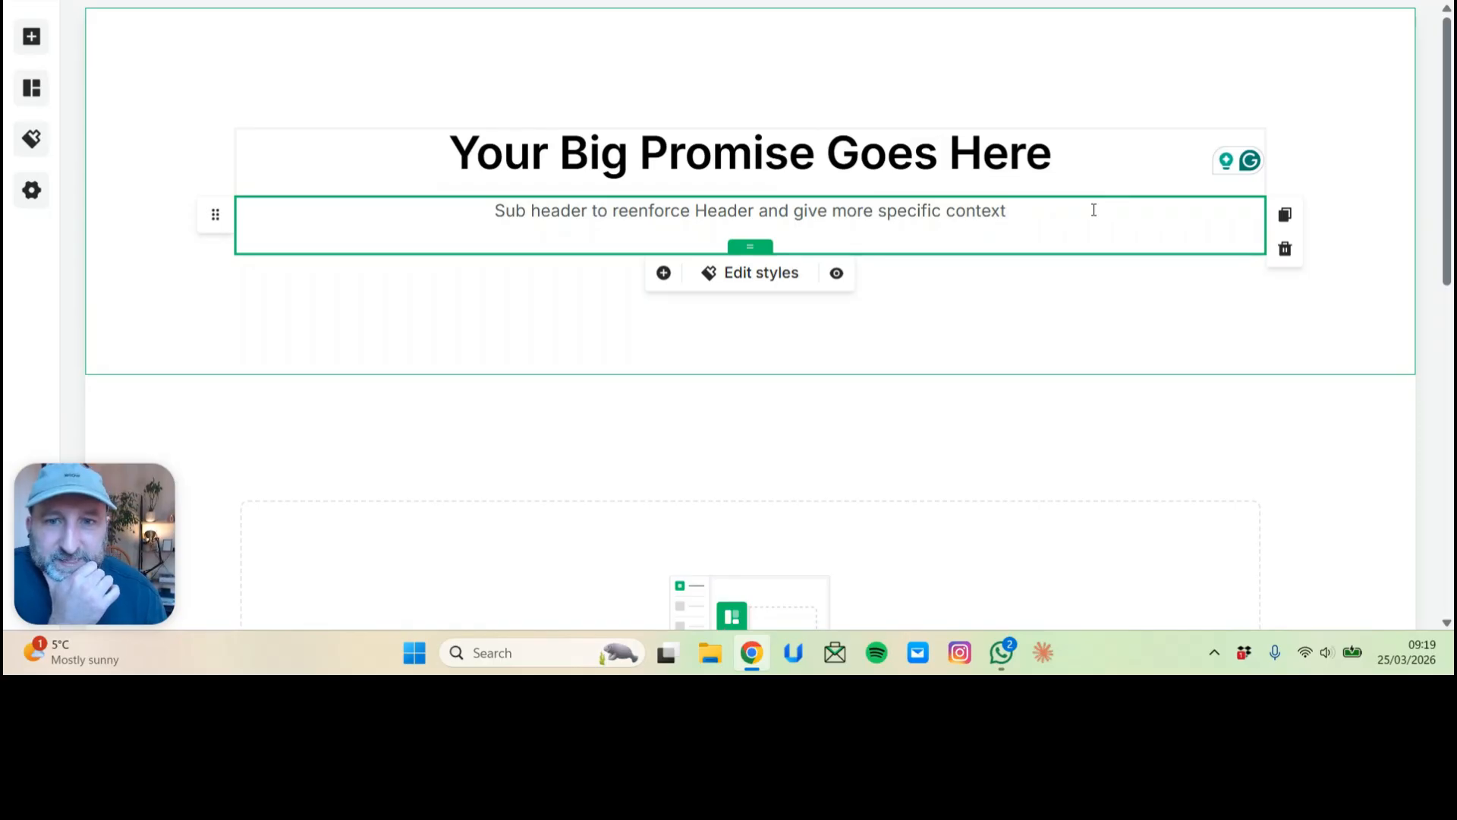
text(.)
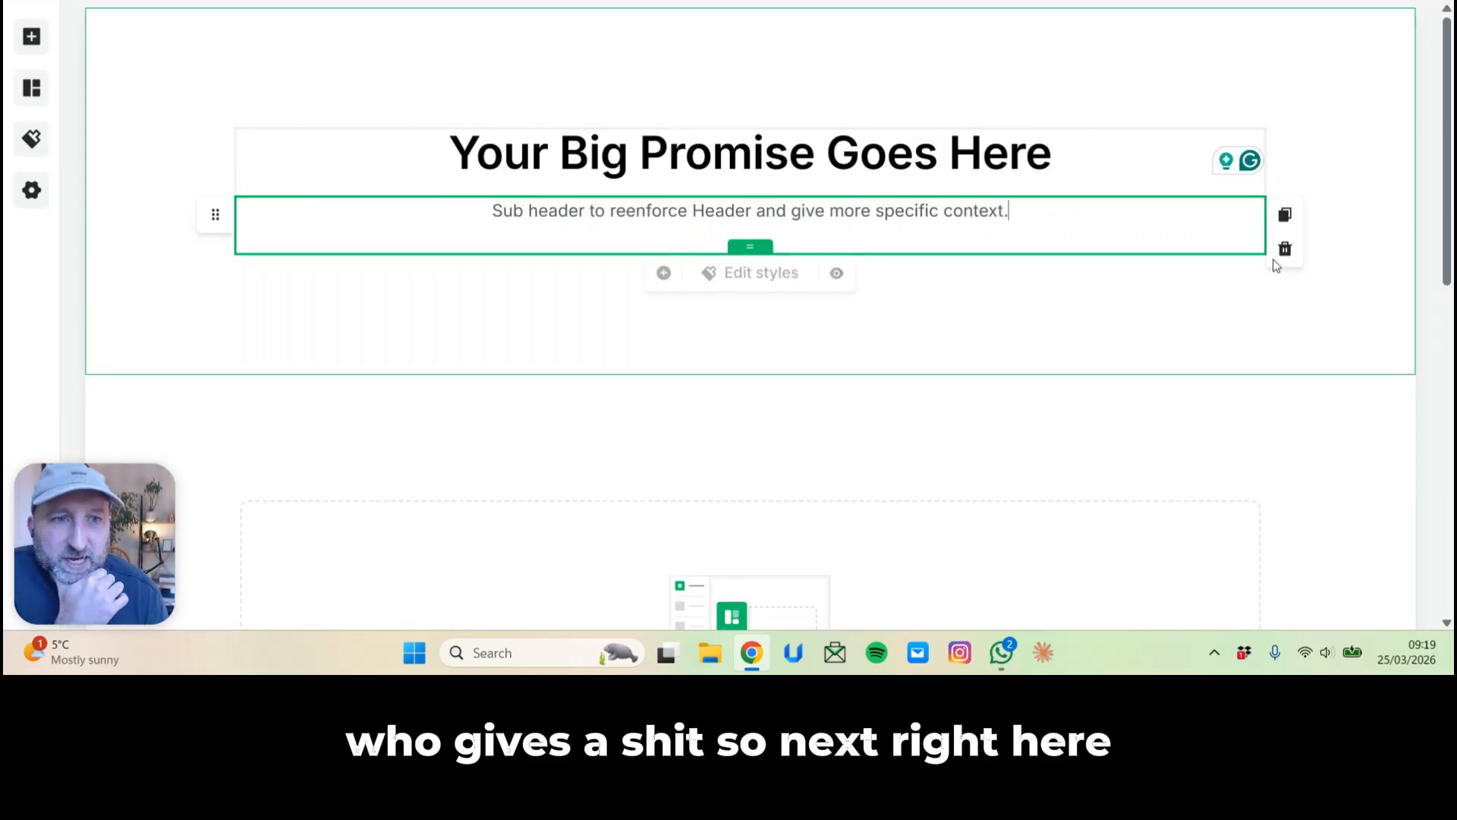
scroll(1323, 266, down, 3)
scroll(1322, 266, up, 3)
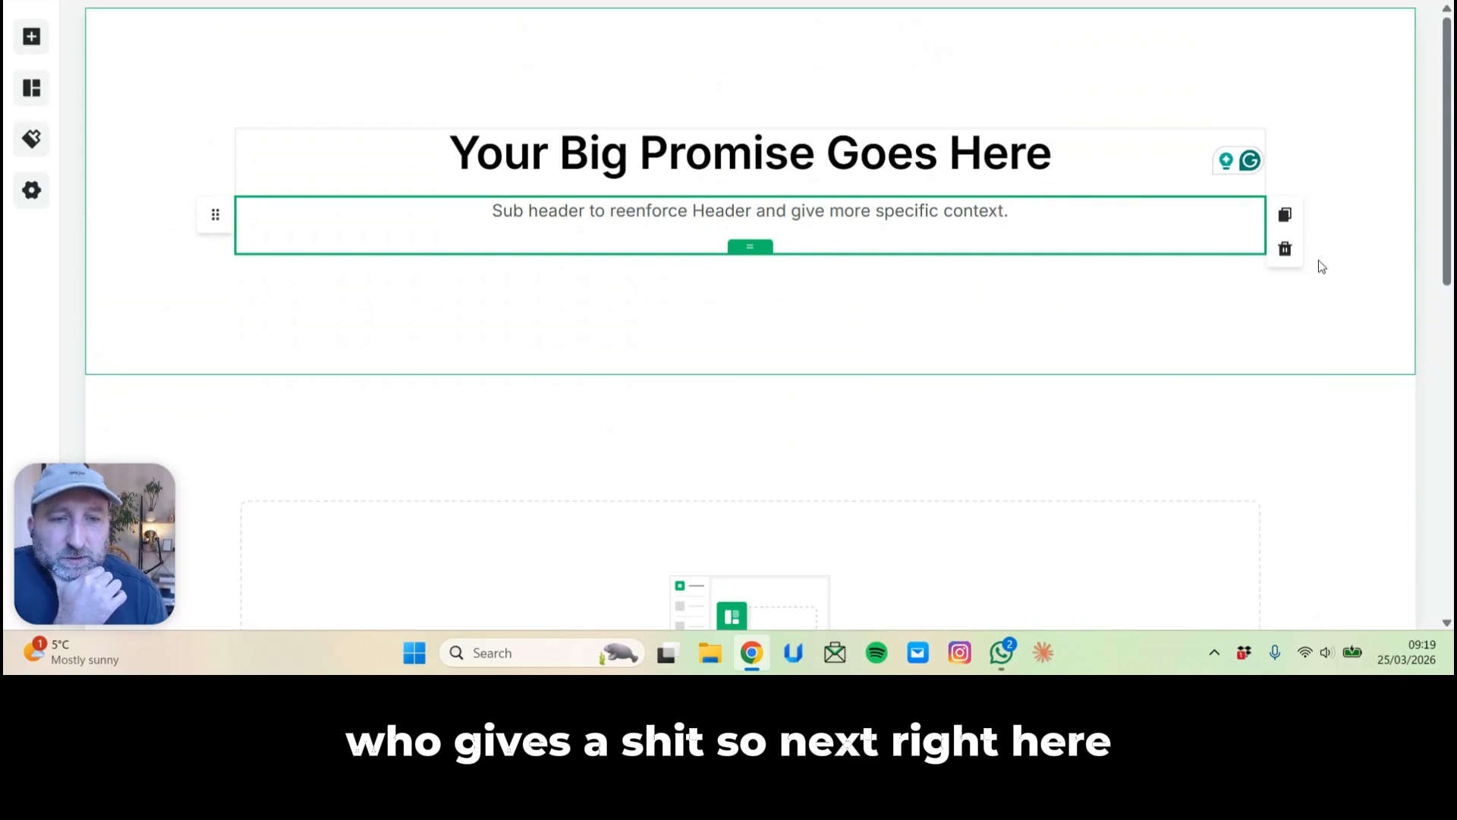
scroll(1174, 336, down, 5)
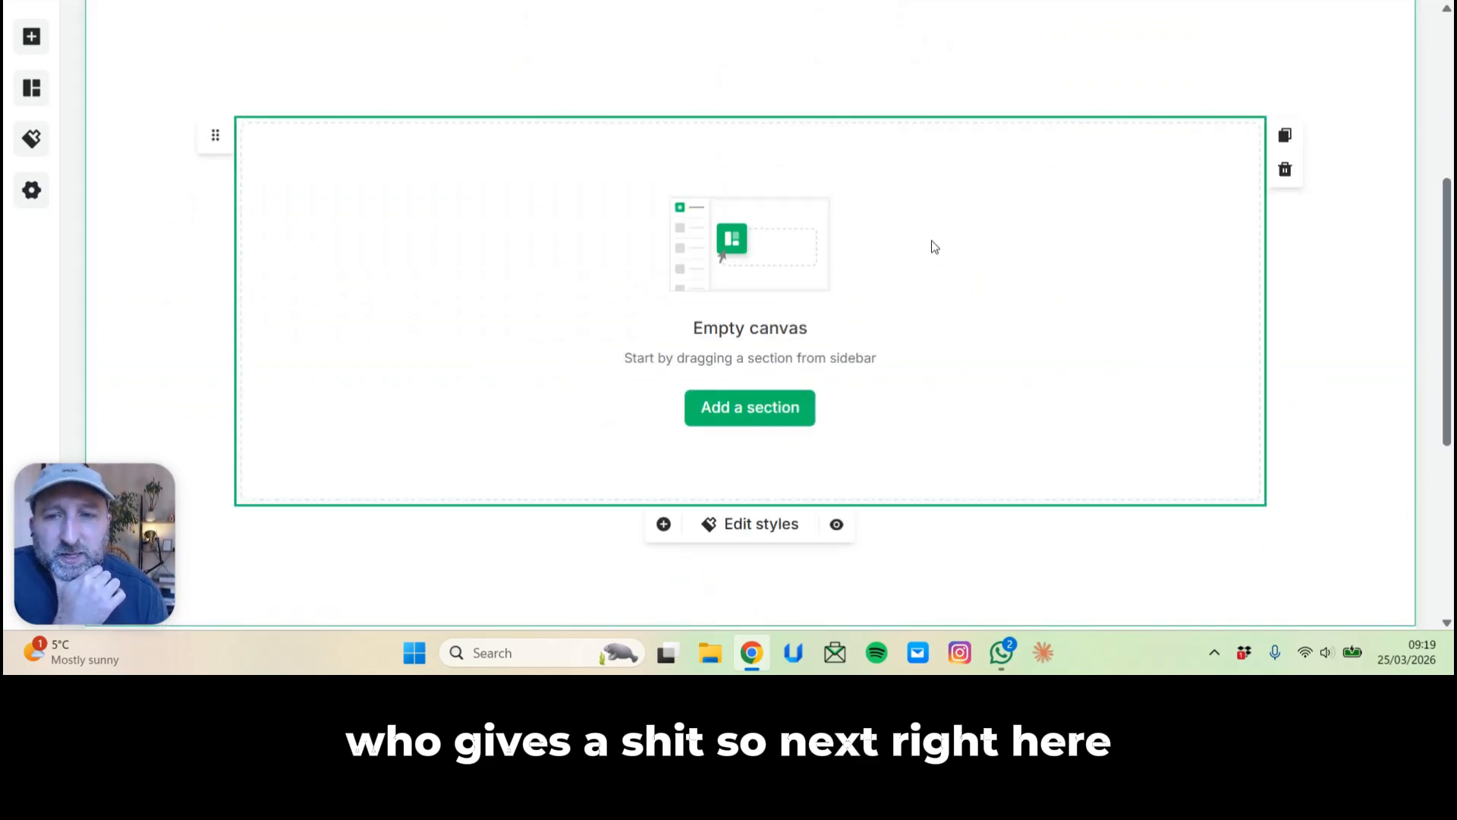
scroll(773, 172, up, 5)
scroll(755, 426, down, 5)
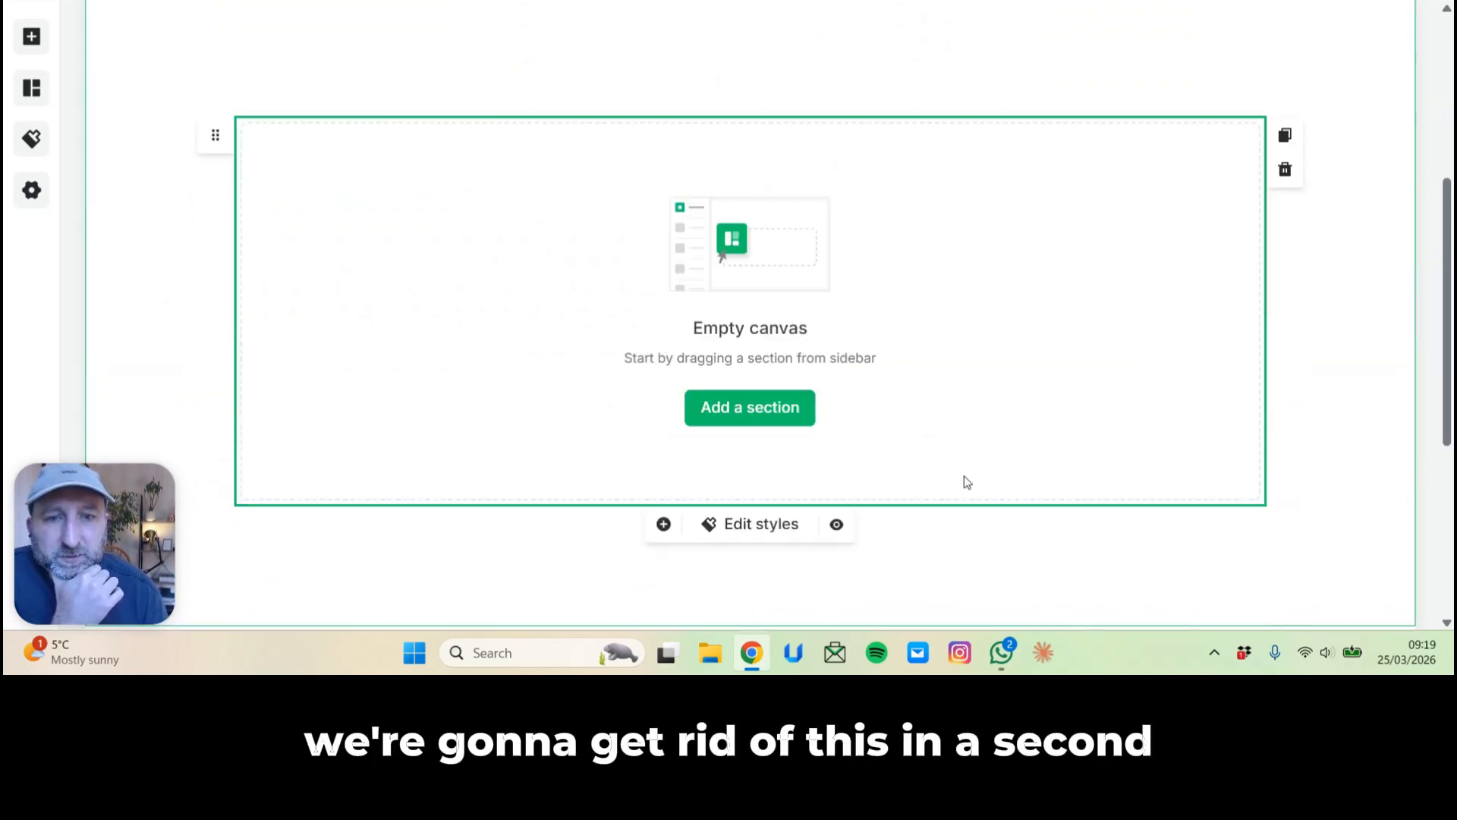
scroll(904, 321, up, 5)
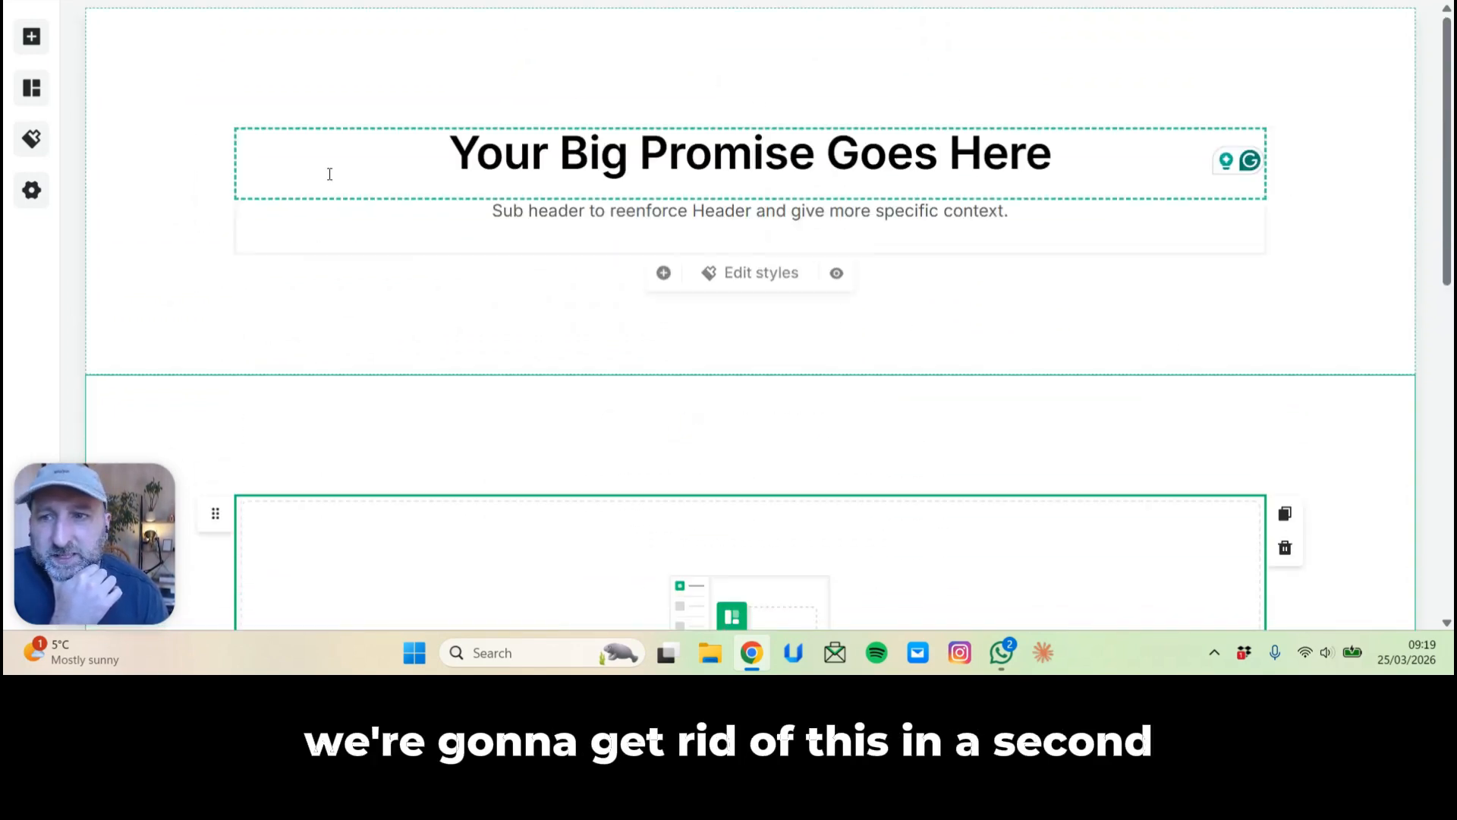
Add an image block to the section below the heading, above the empty canvas placeholder.
click(30, 37)
scroll(150, 182, down, 4)
scroll(150, 162, up, 3)
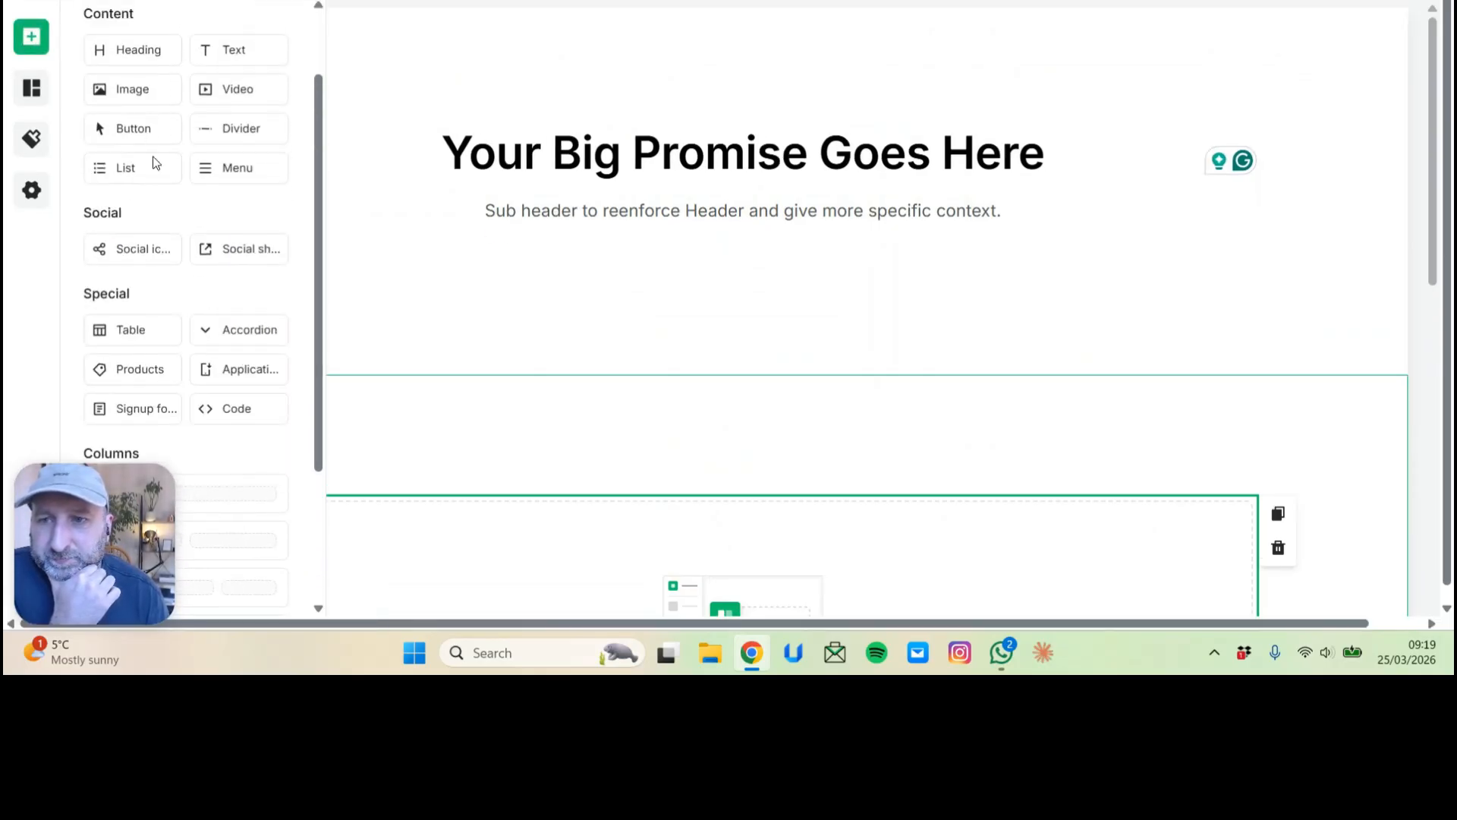
drag(129, 85, 771, 457)
Delete the empty canvas placeholder beneath the new image block.
scroll(771, 457, down, 10)
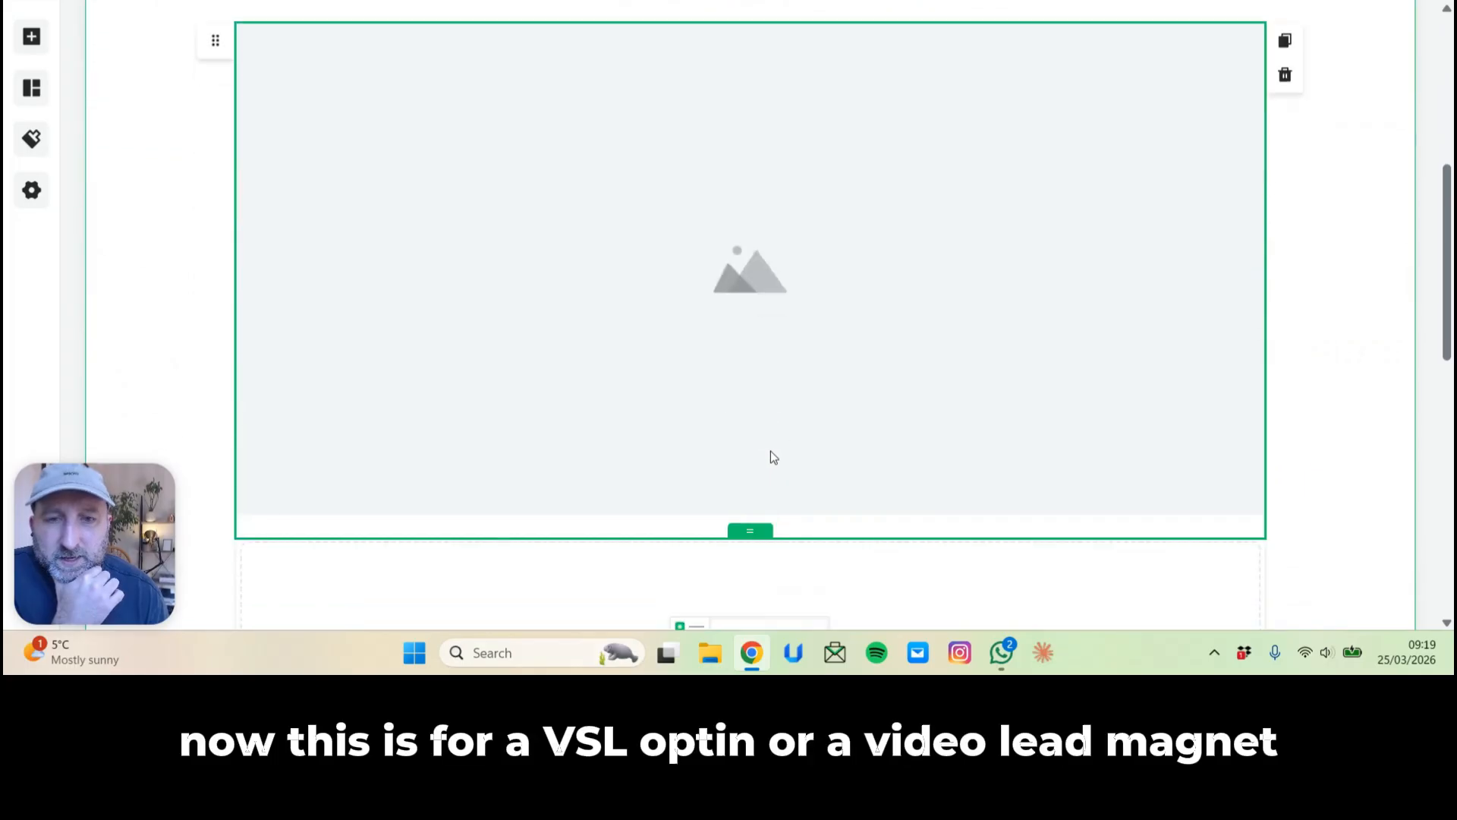
scroll(958, 390, down, 2)
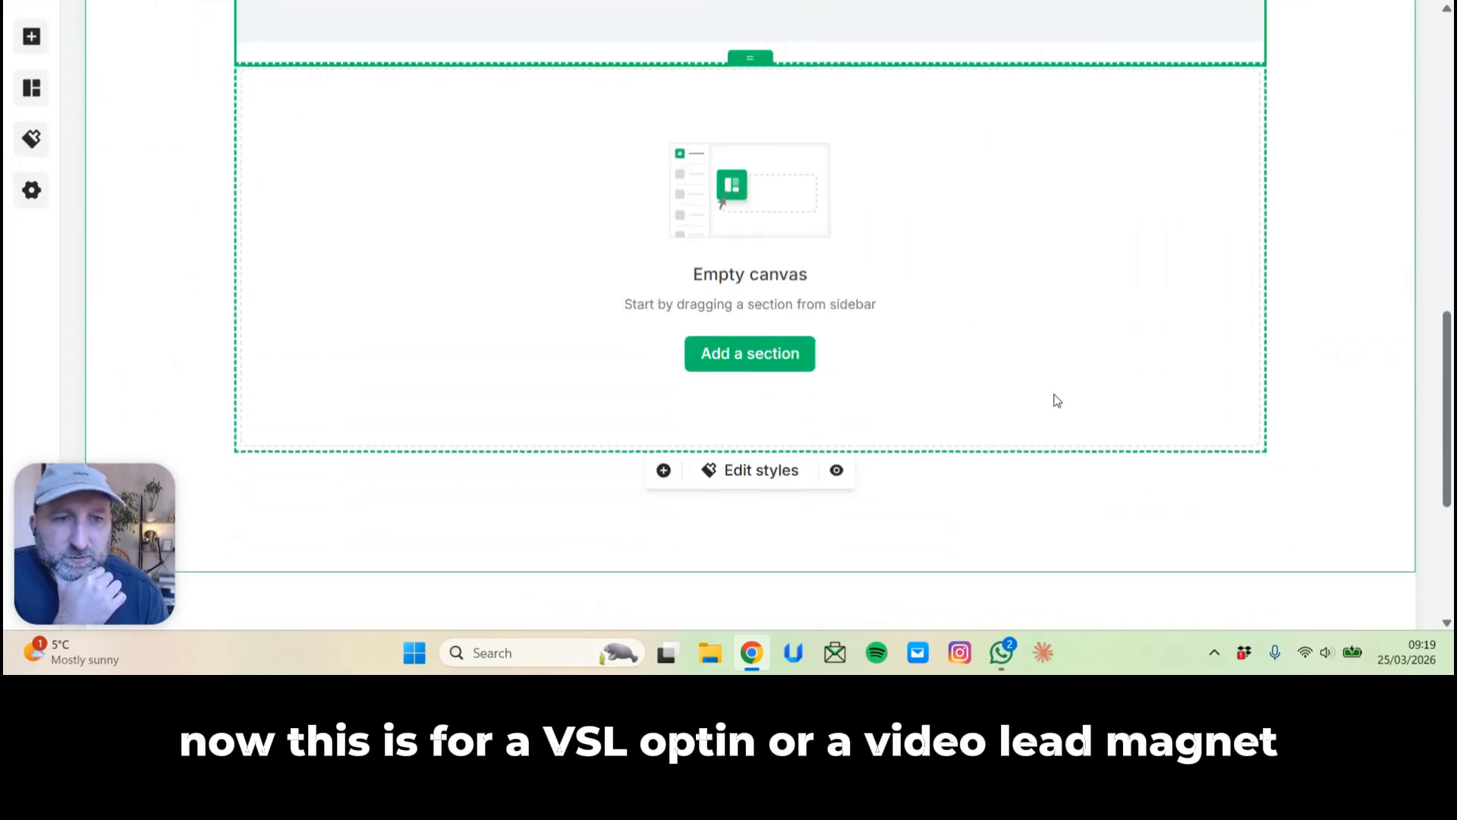
click(1058, 397)
click(1285, 118)
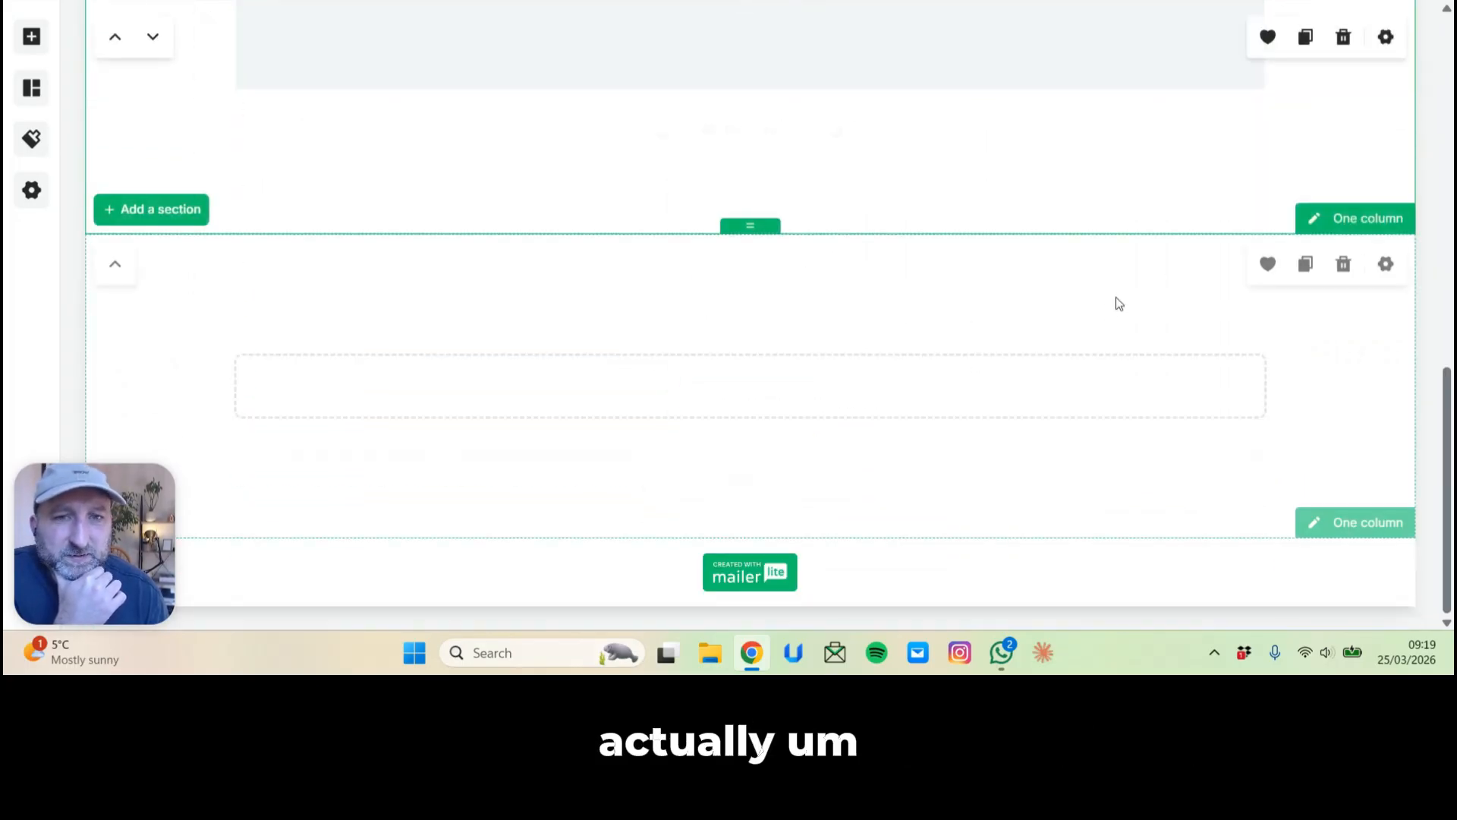
Reduce the spacing above the image block at the upper edge of its section.
scroll(991, 380, up, 3)
scroll(968, 385, up, 3)
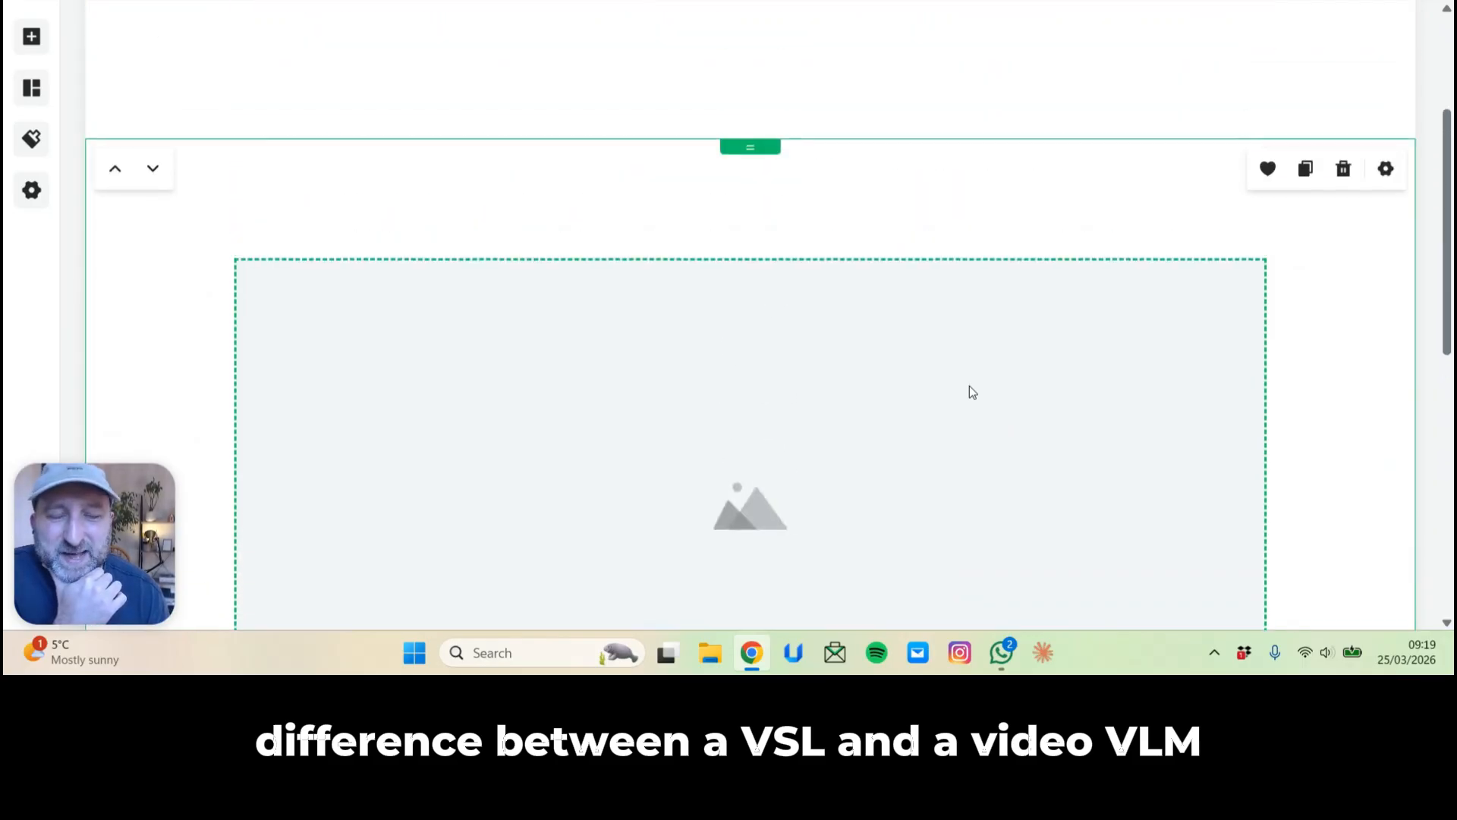
scroll(971, 390, up, 3)
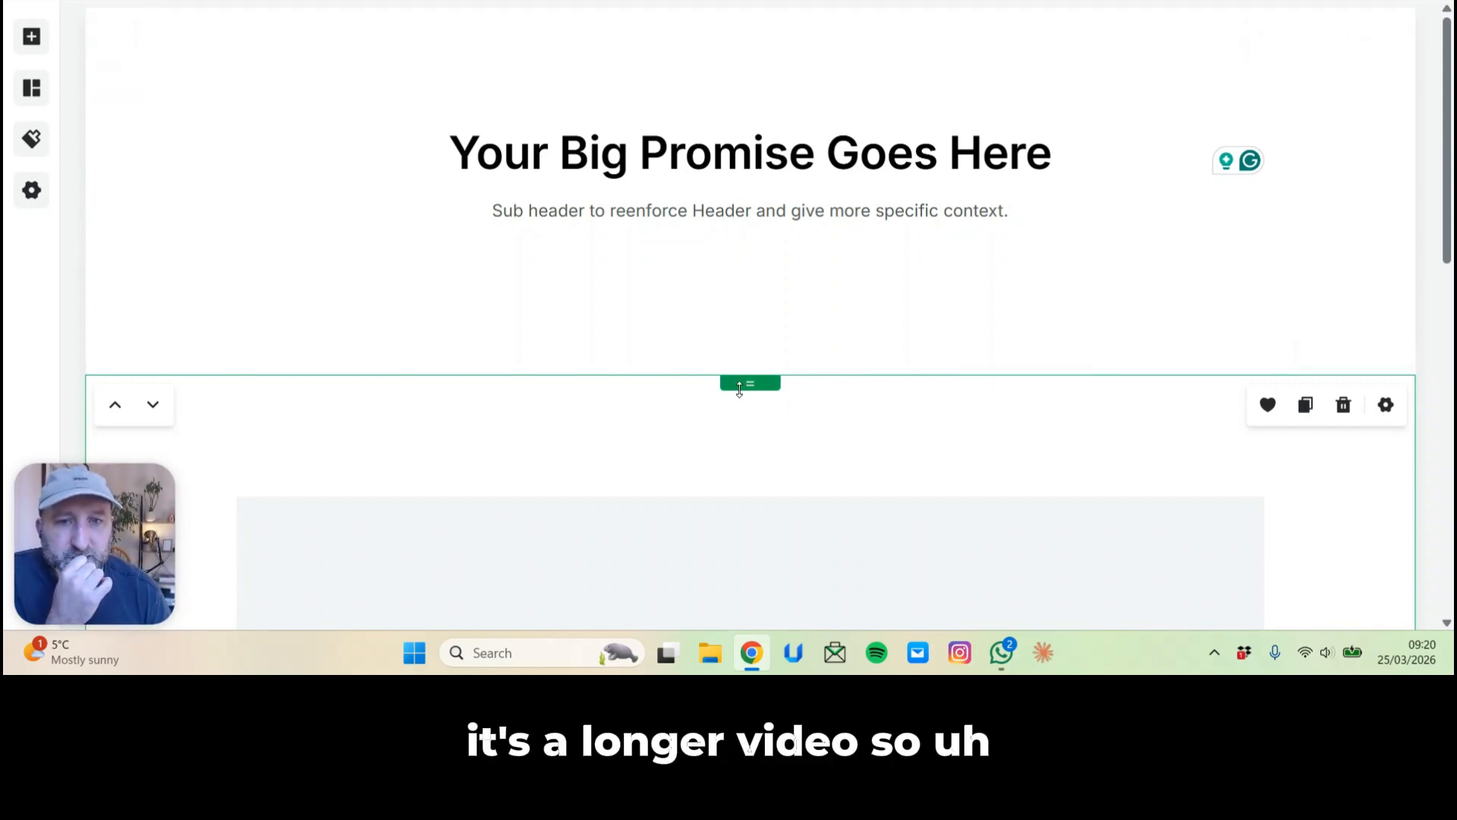
mouse_move(751, 378)
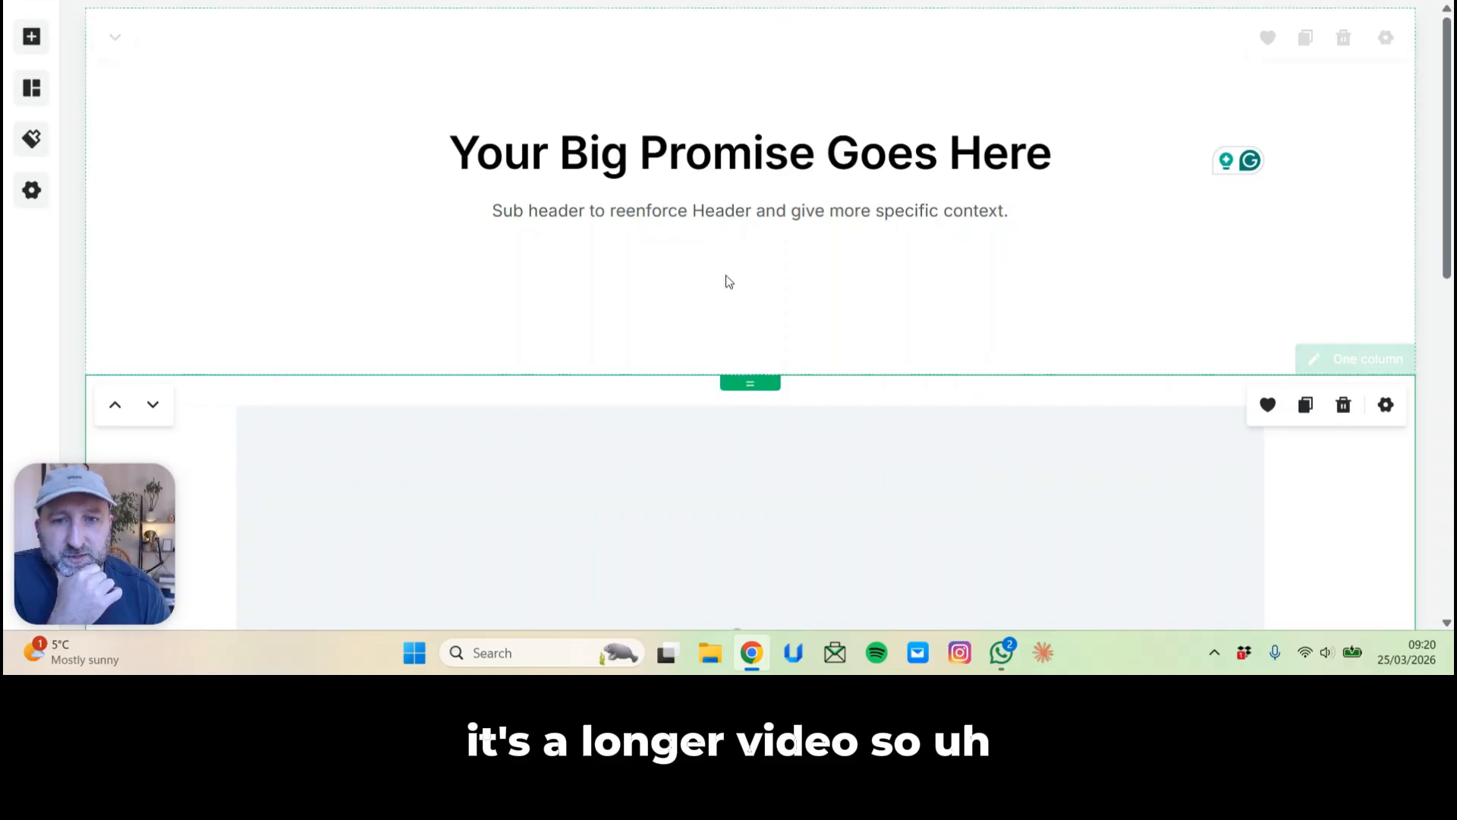
Open the image selection for the placeholder image block.
scroll(850, 390, down, 5)
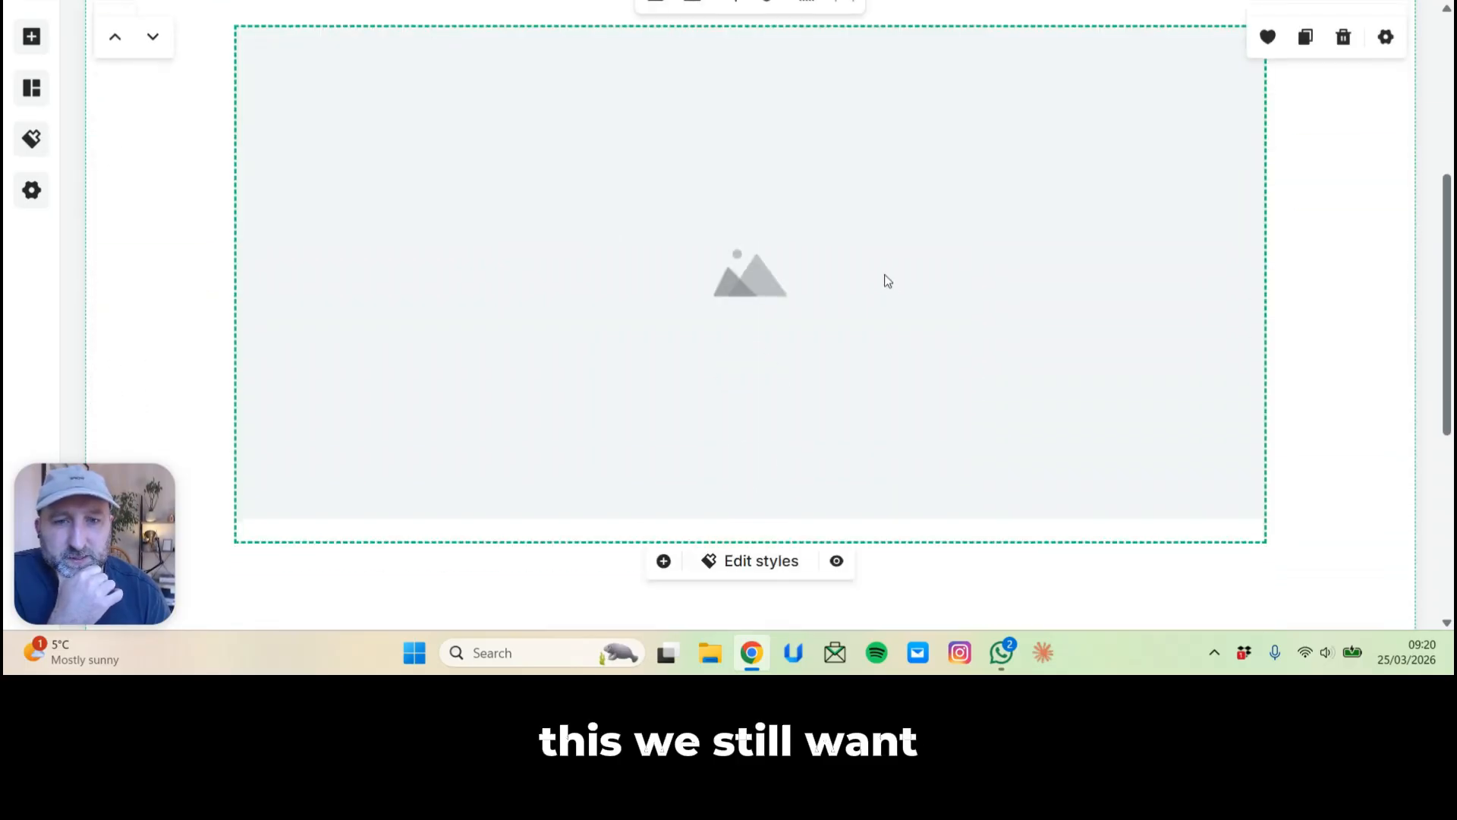
click(752, 147)
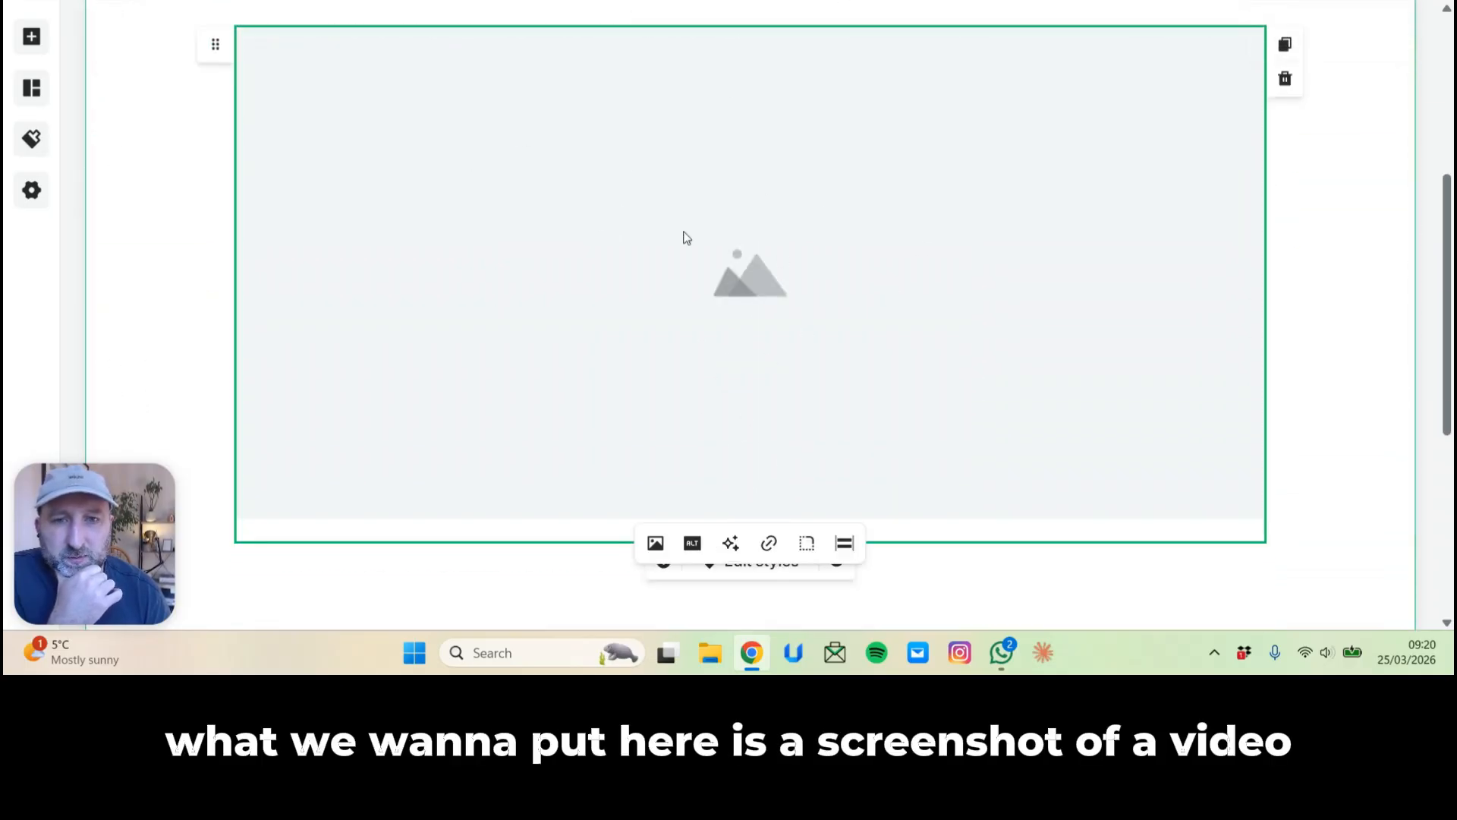
scroll(717, 378, down, 4)
scroll(803, 514, up, 4)
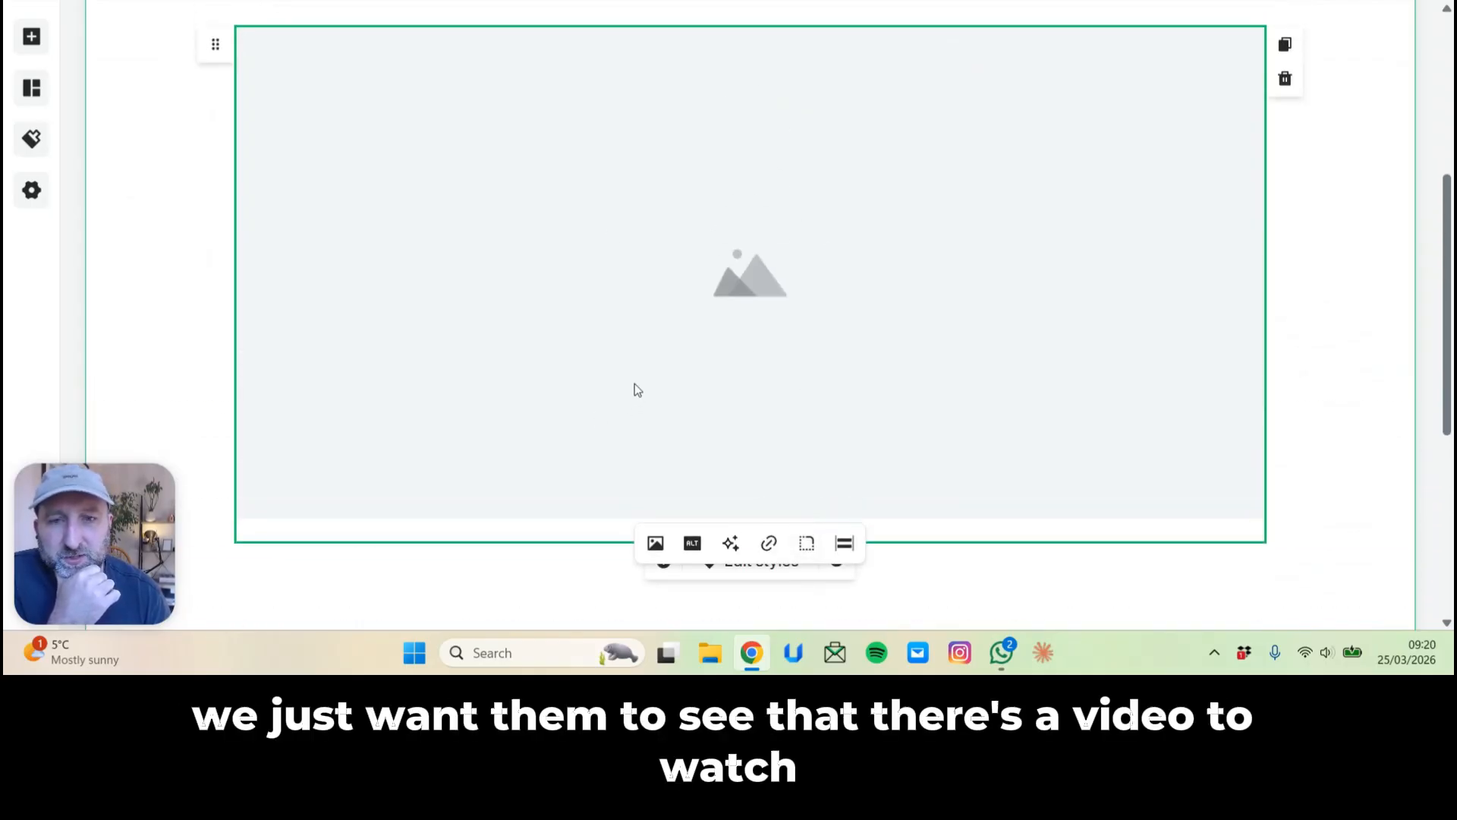
scroll(710, 325, down, 5)
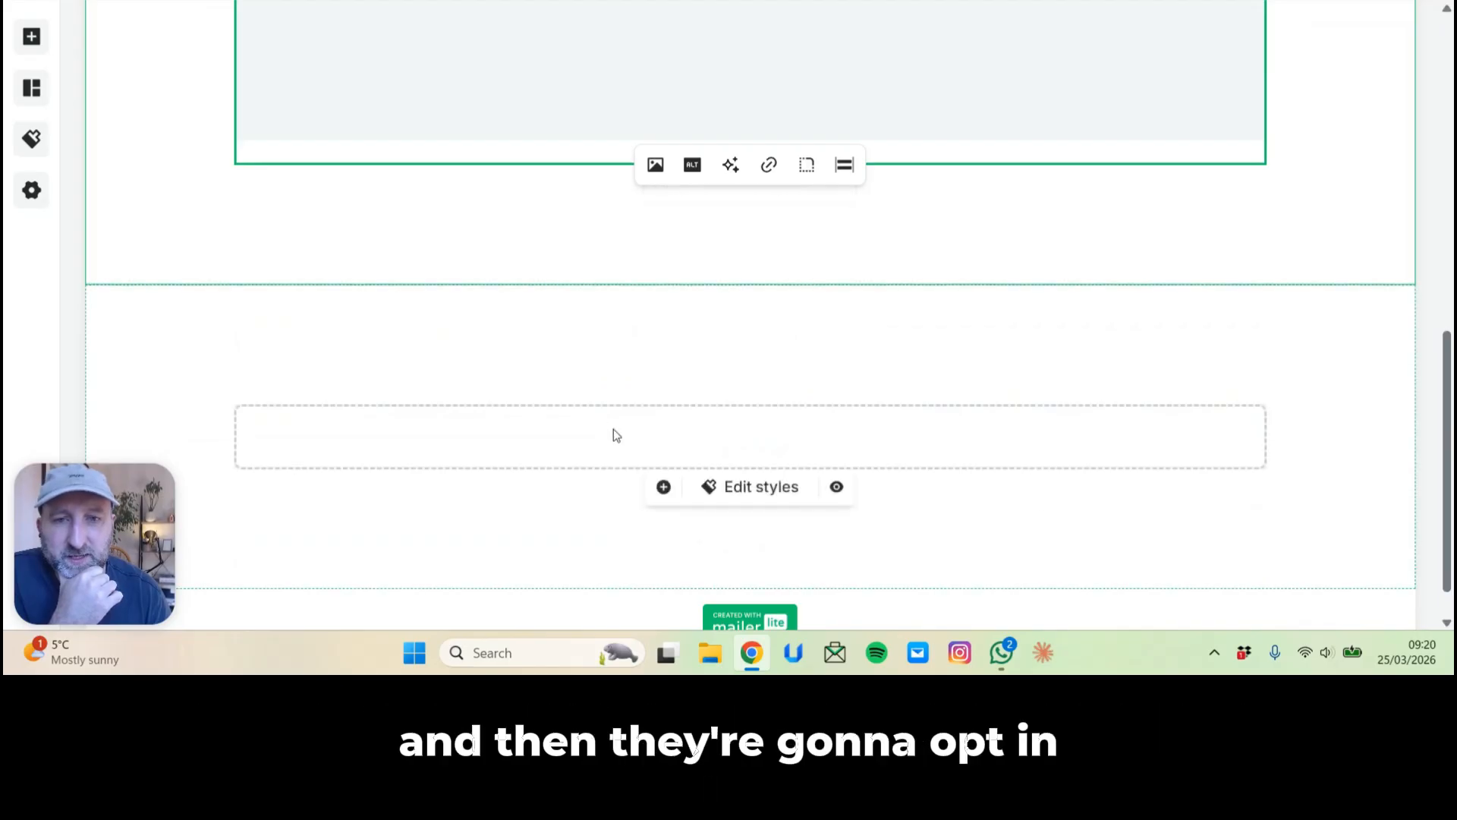
scroll(615, 435, up, 8)
scroll(628, 442, down, 5)
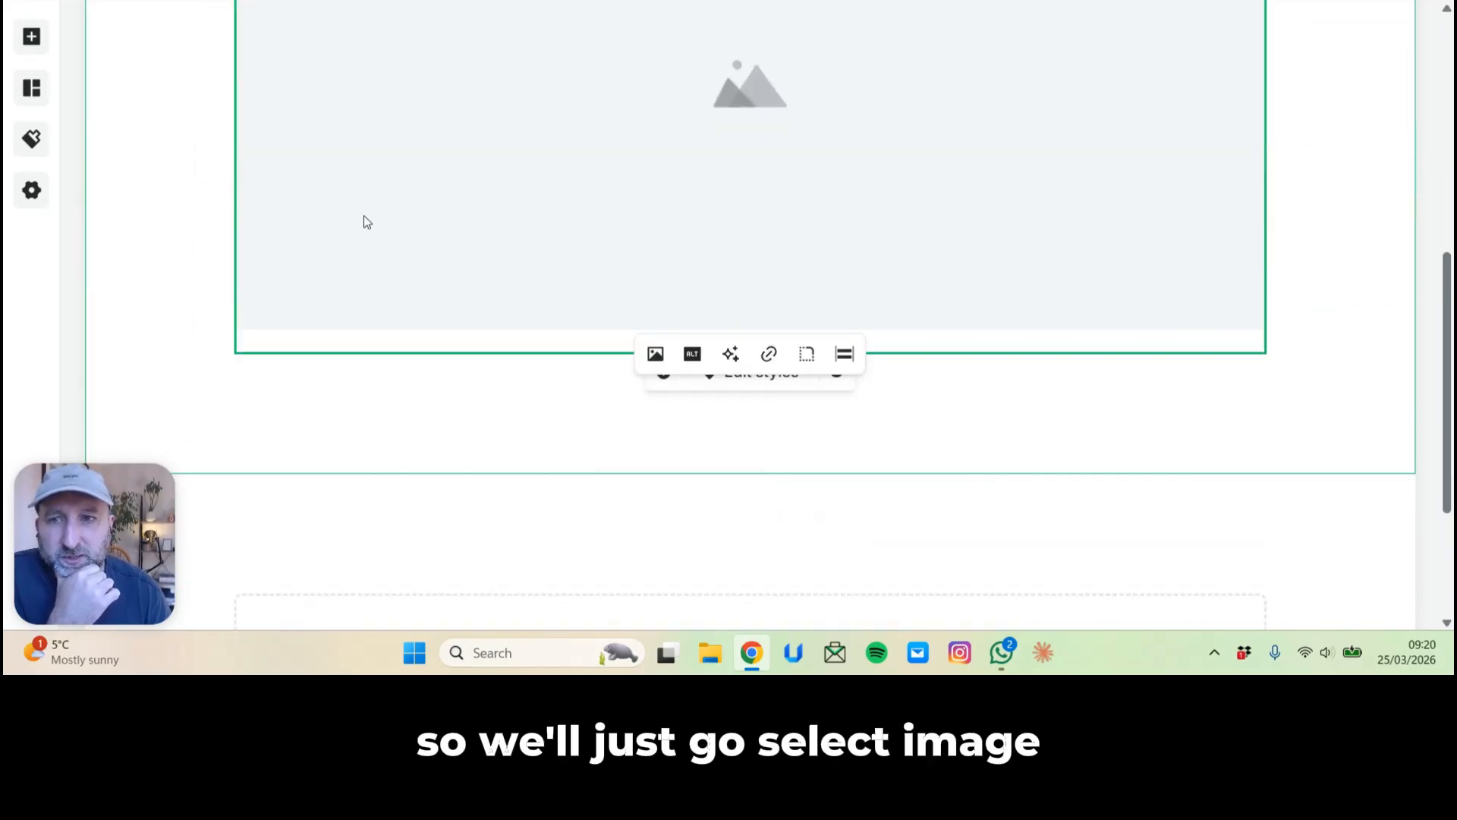
click(657, 357)
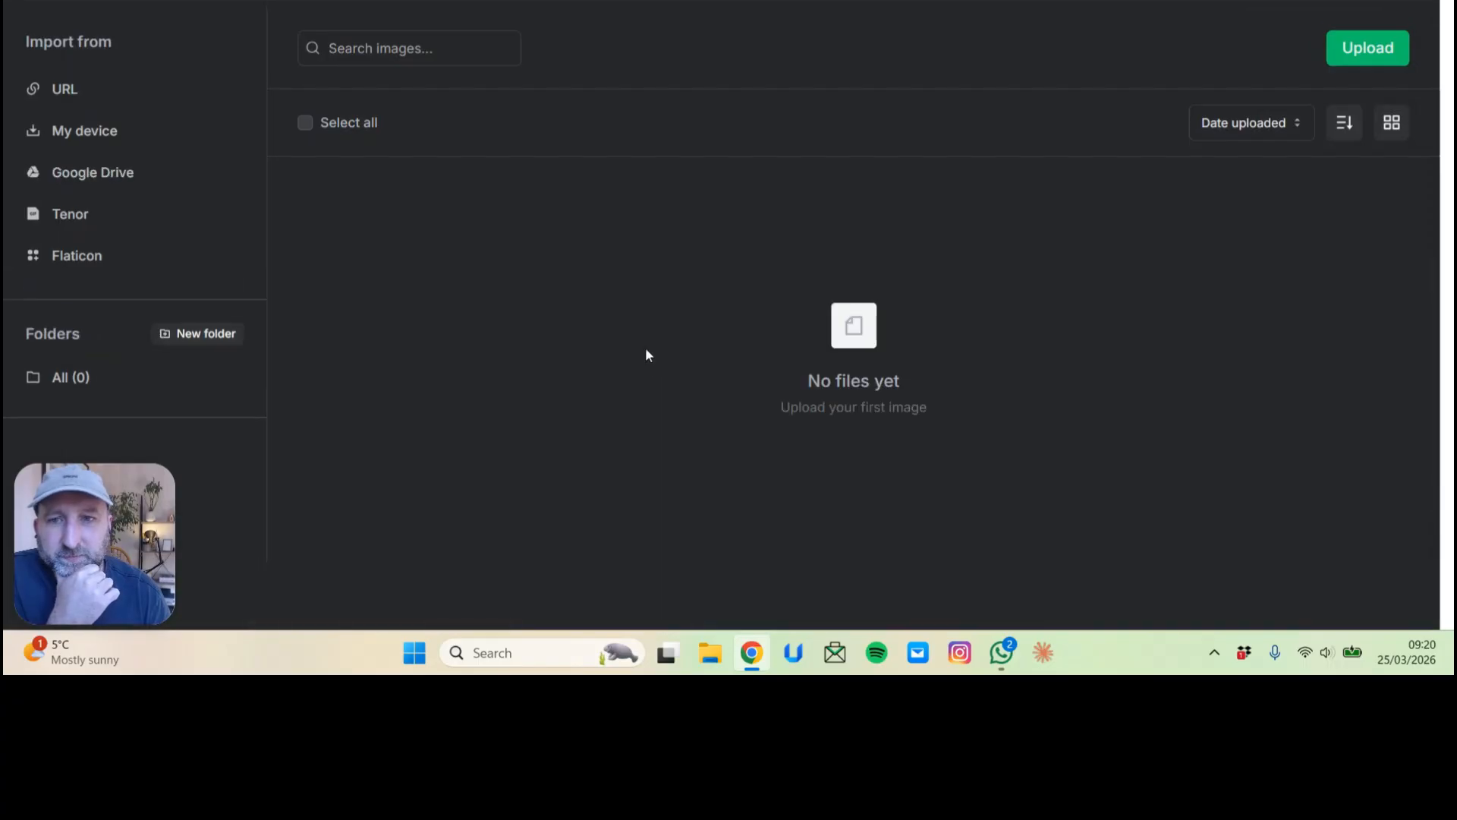
click(1355, 48)
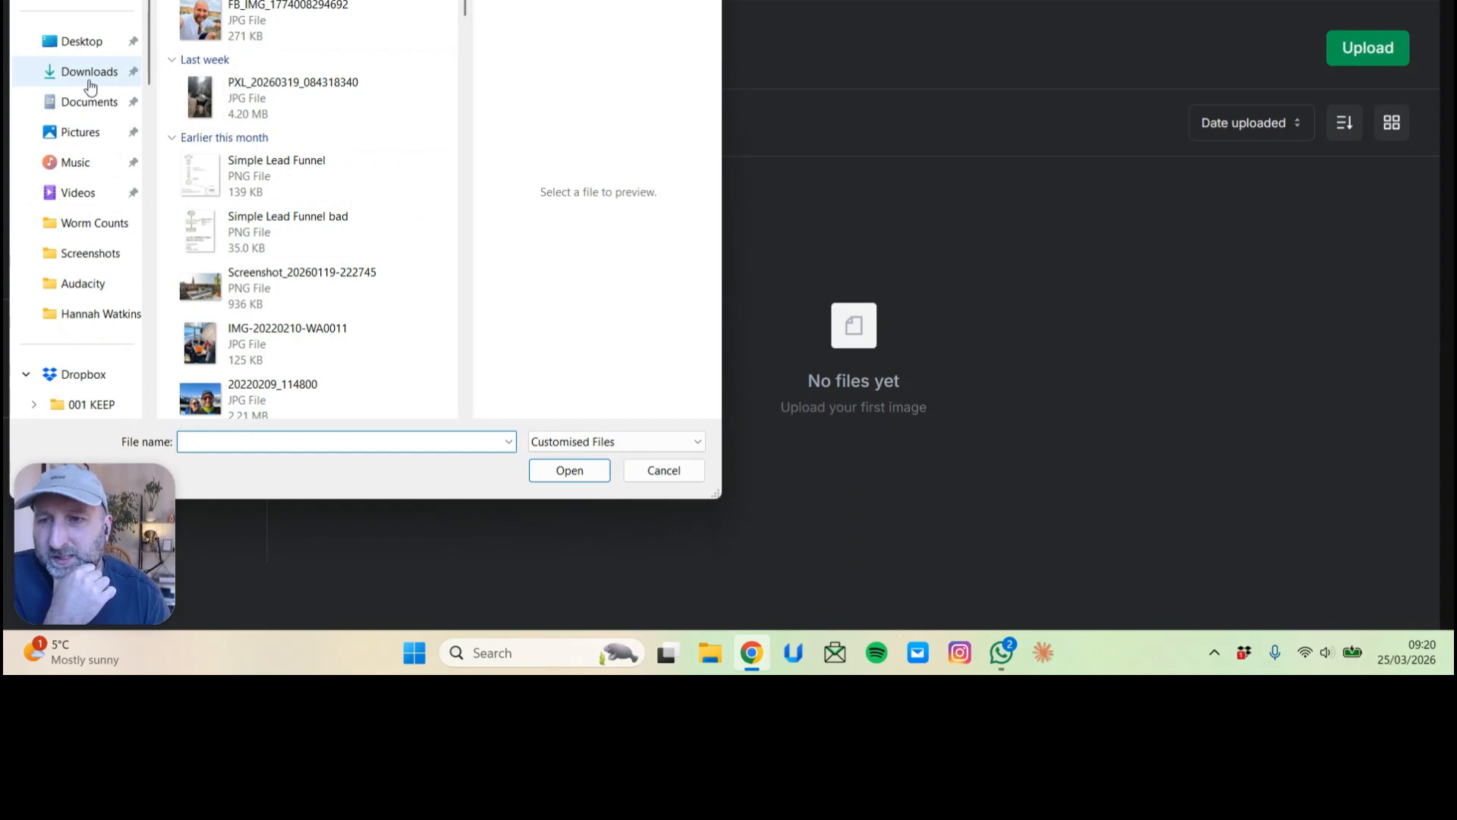
click(72, 253)
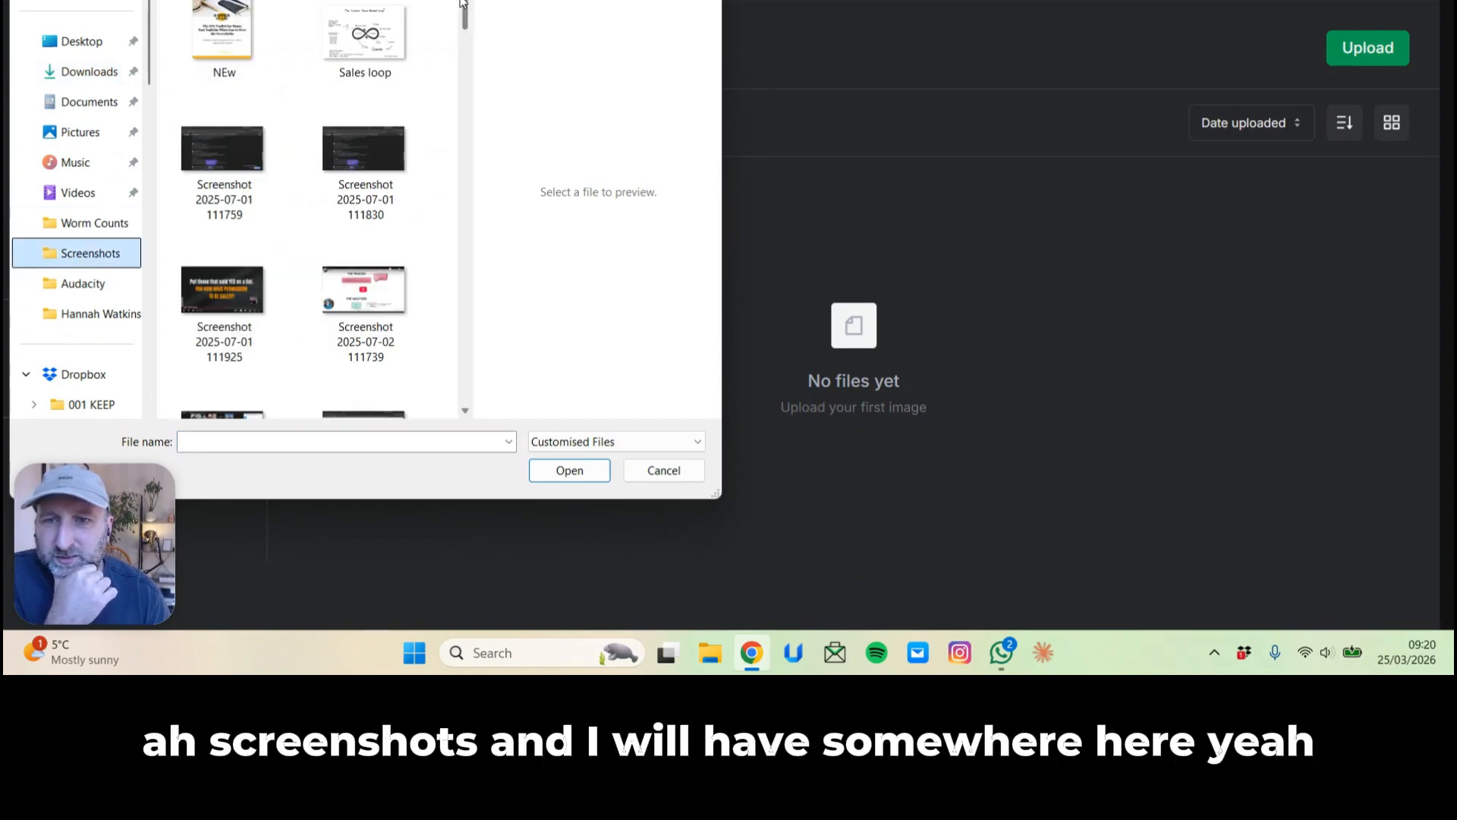
drag(461, 2, 464, 379)
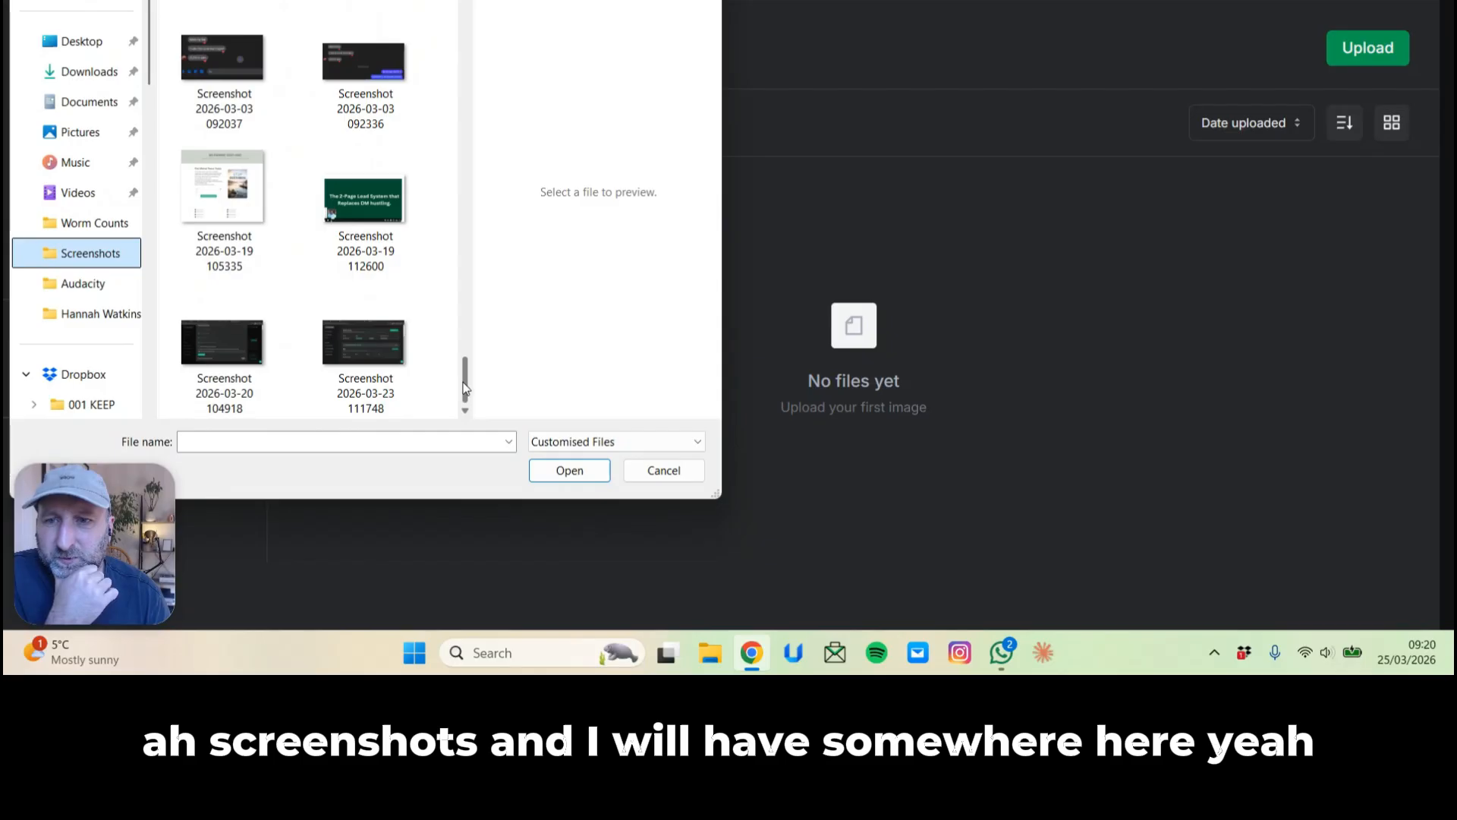
click(348, 193)
click(575, 471)
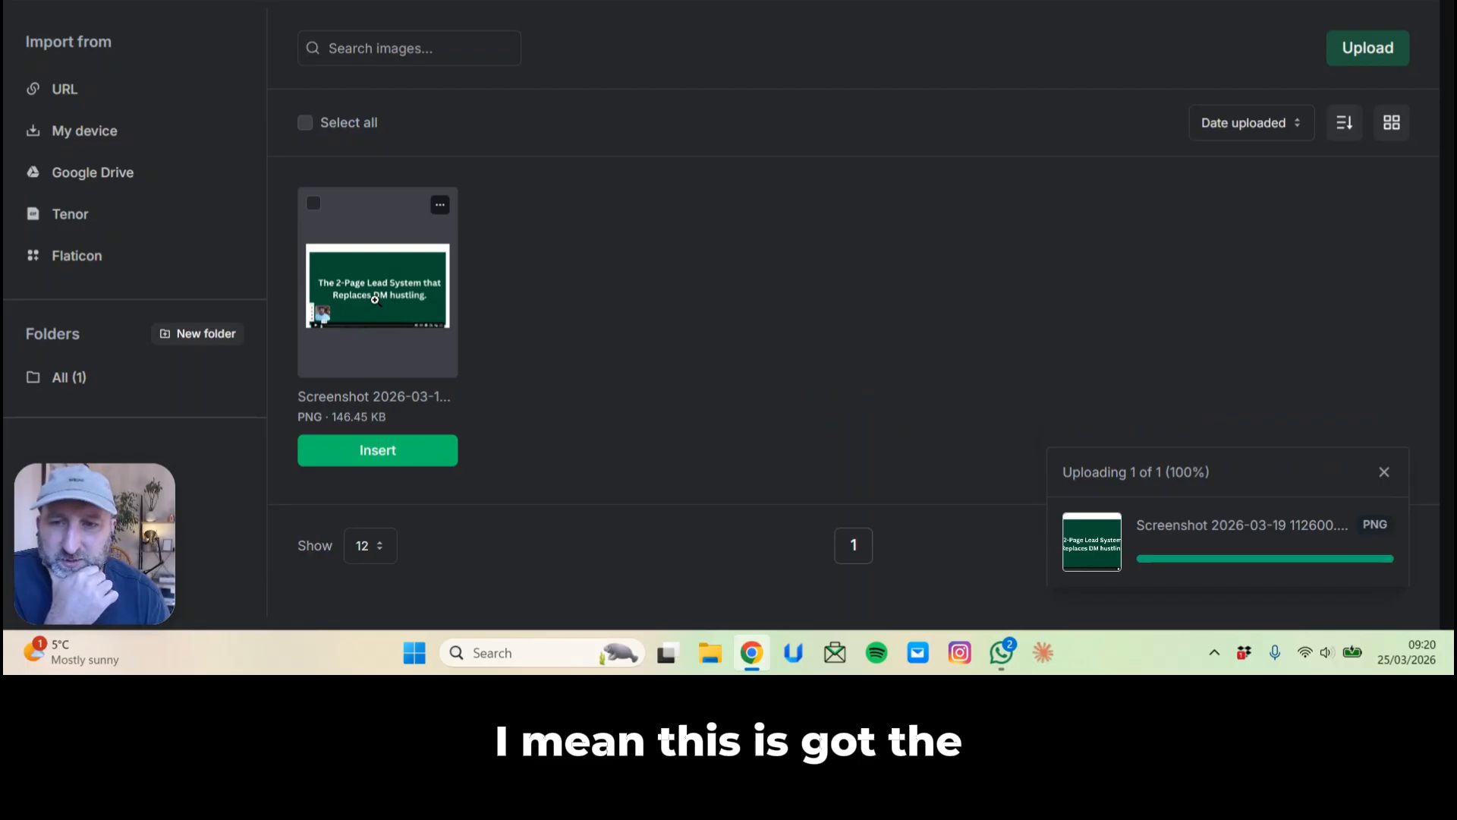
click(383, 451)
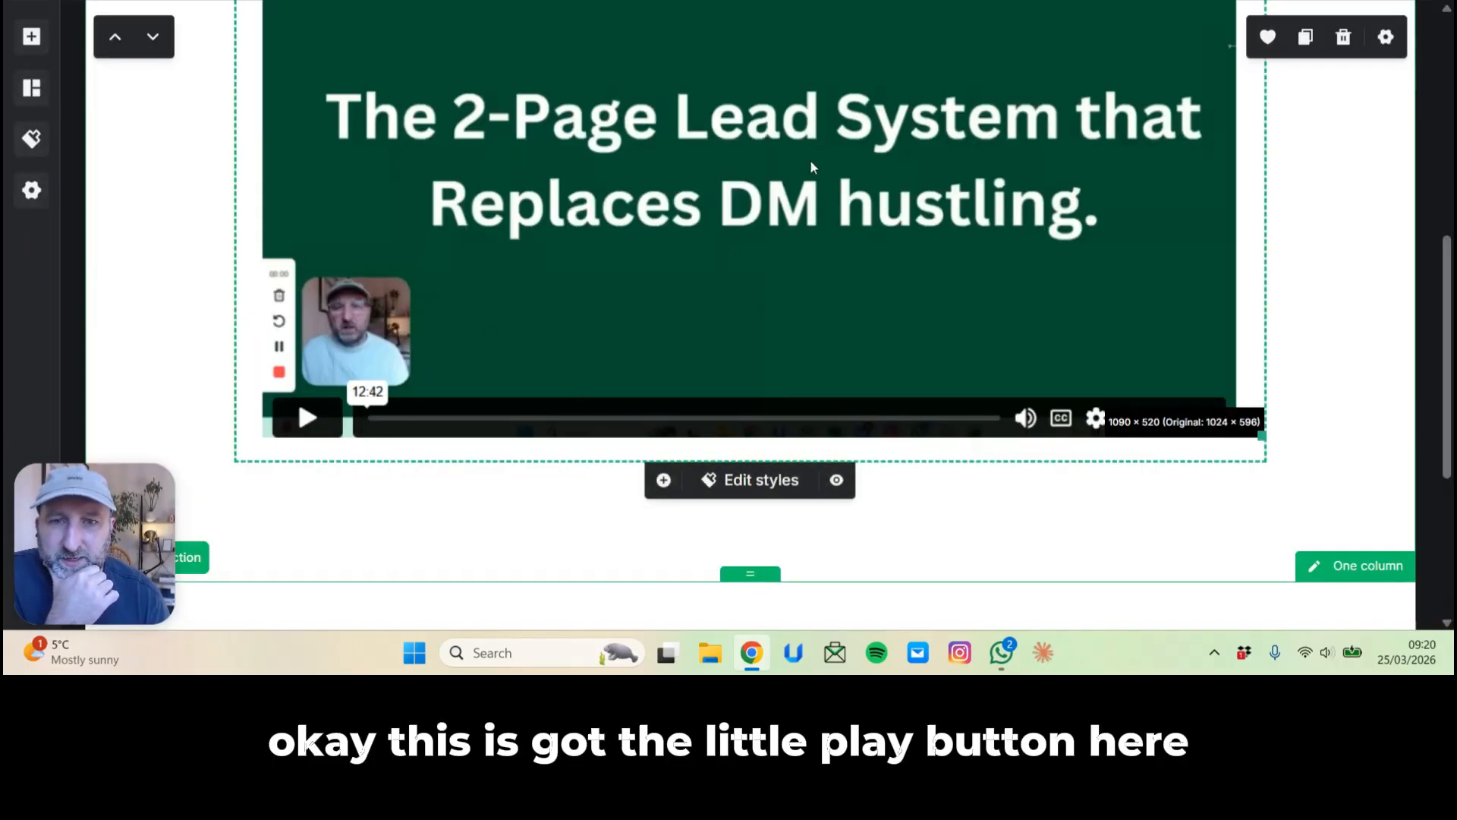
scroll(759, 129, up, 2)
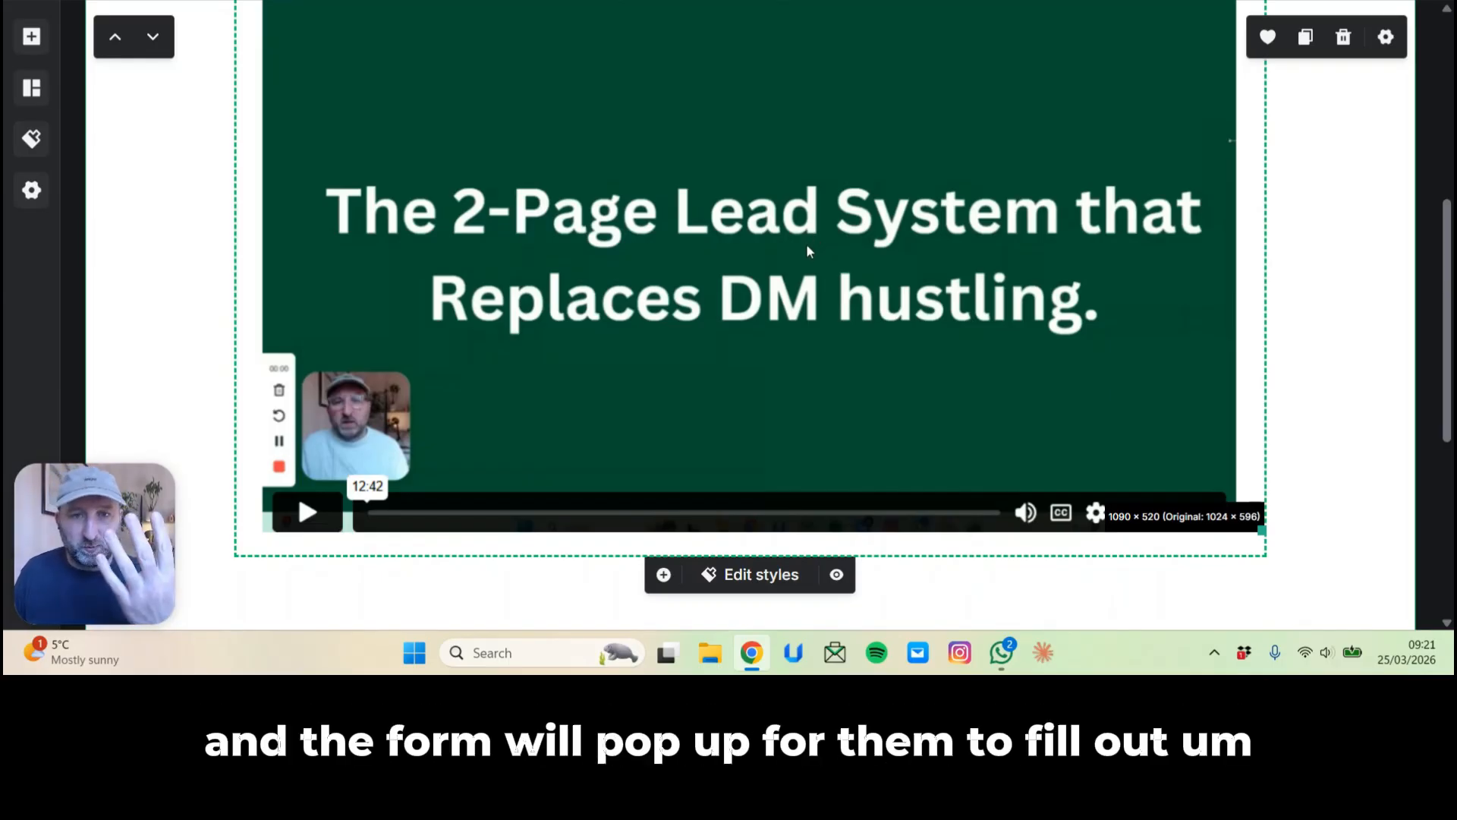
scroll(806, 246, down, 4)
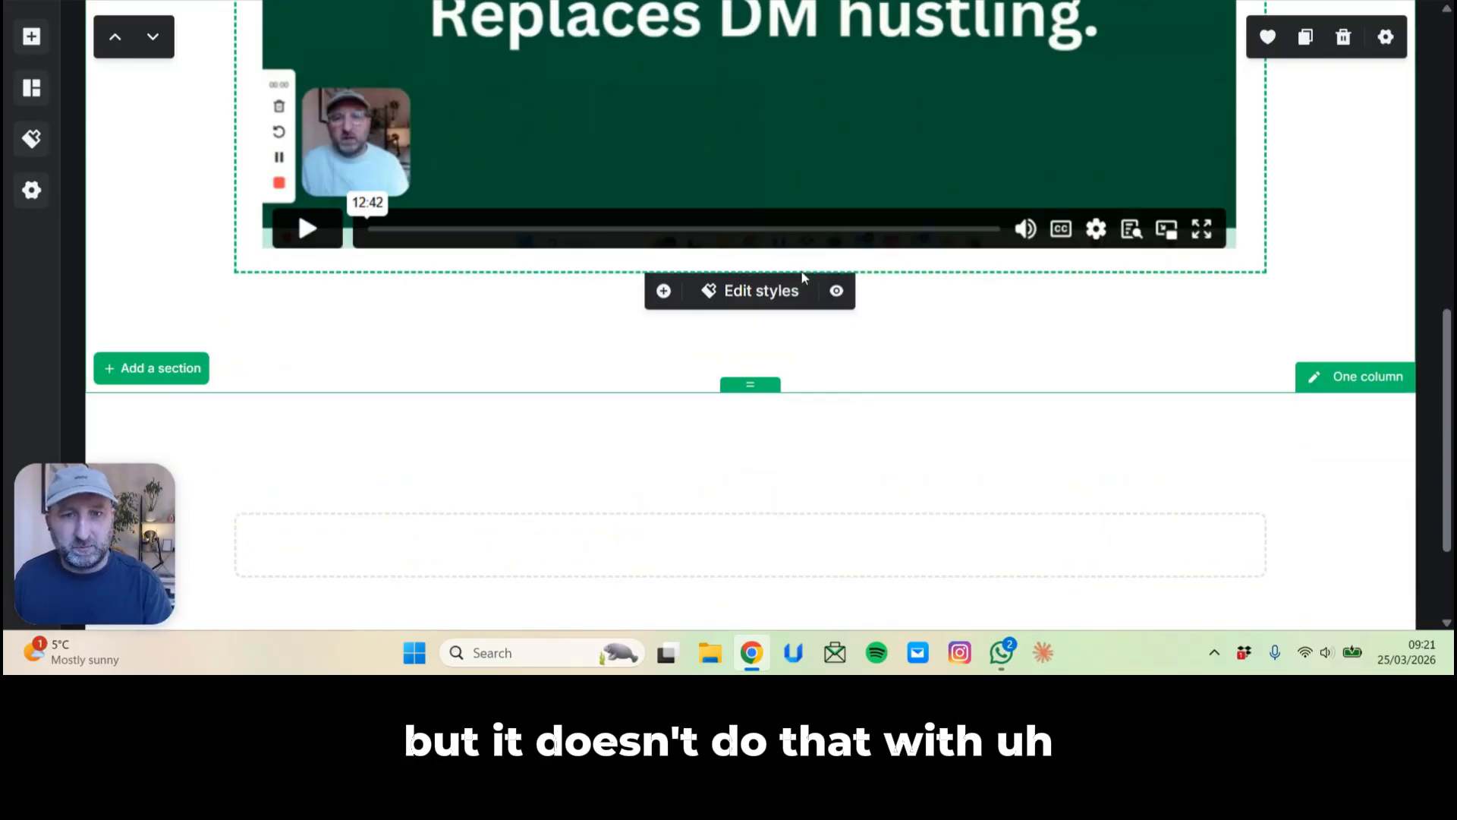
scroll(577, 186, up, 4)
scroll(489, 322, up, 2)
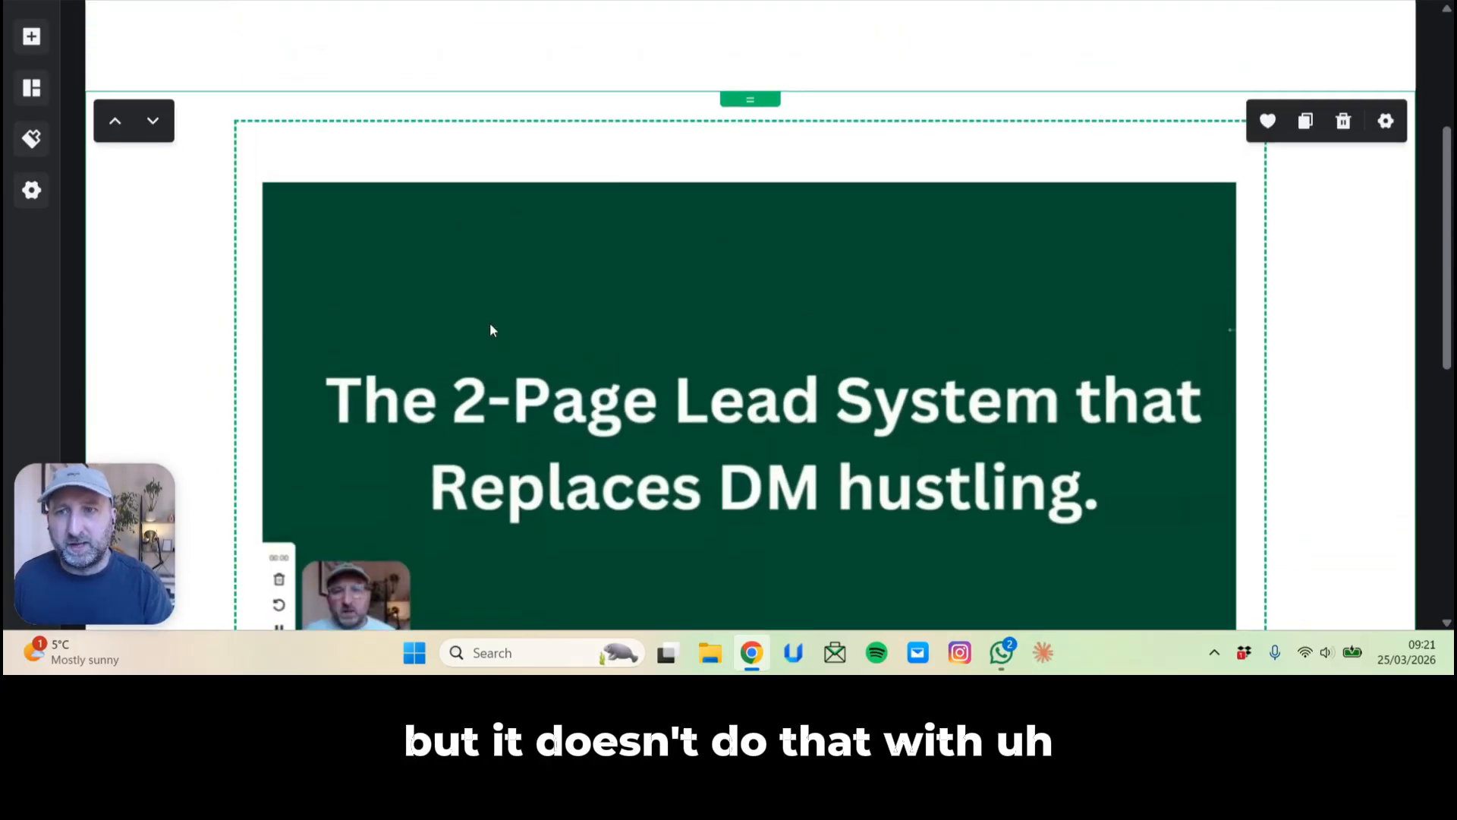
scroll(514, 304, down, 1)
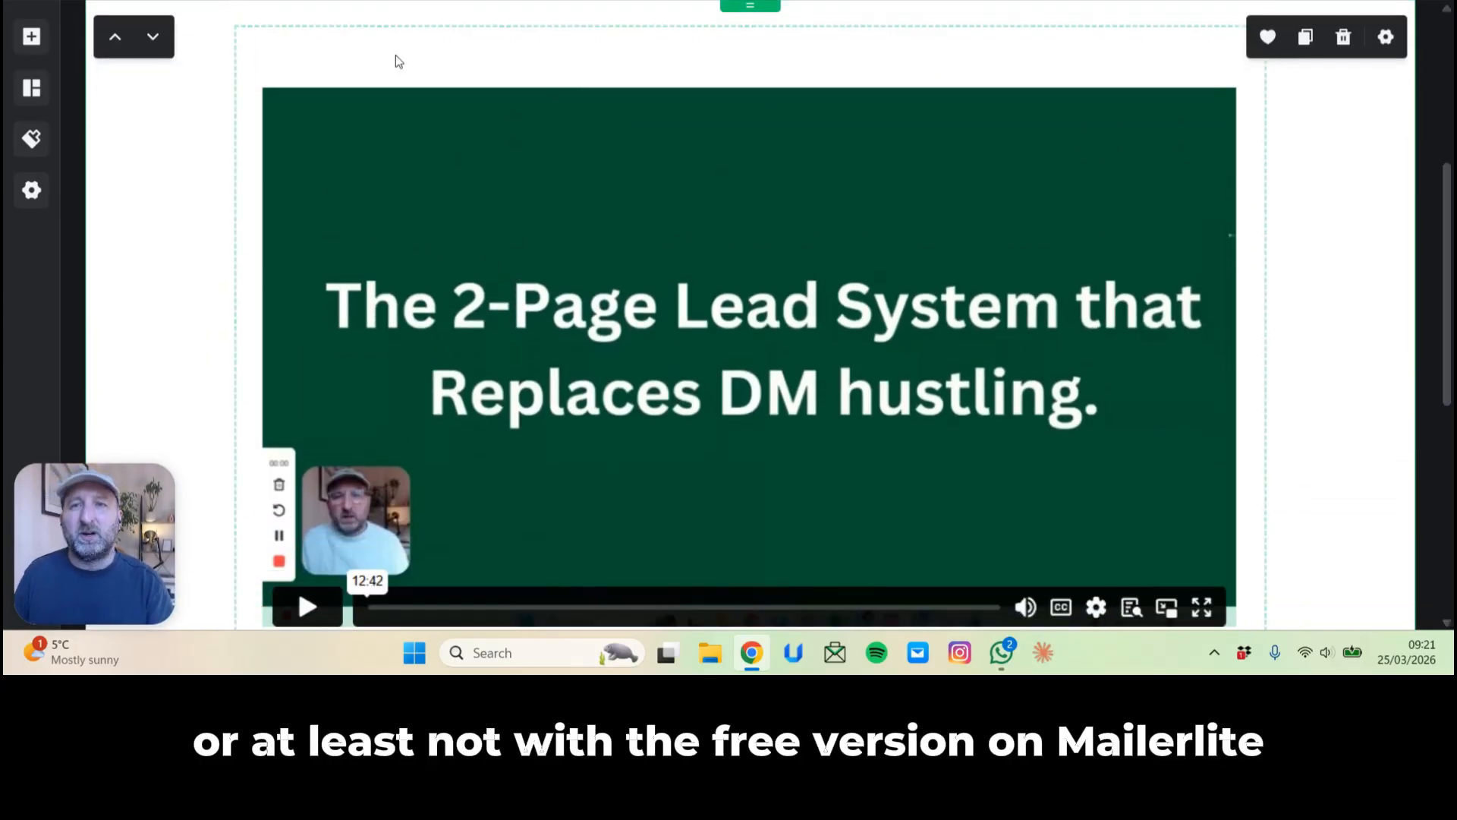
scroll(896, 252, down, 3)
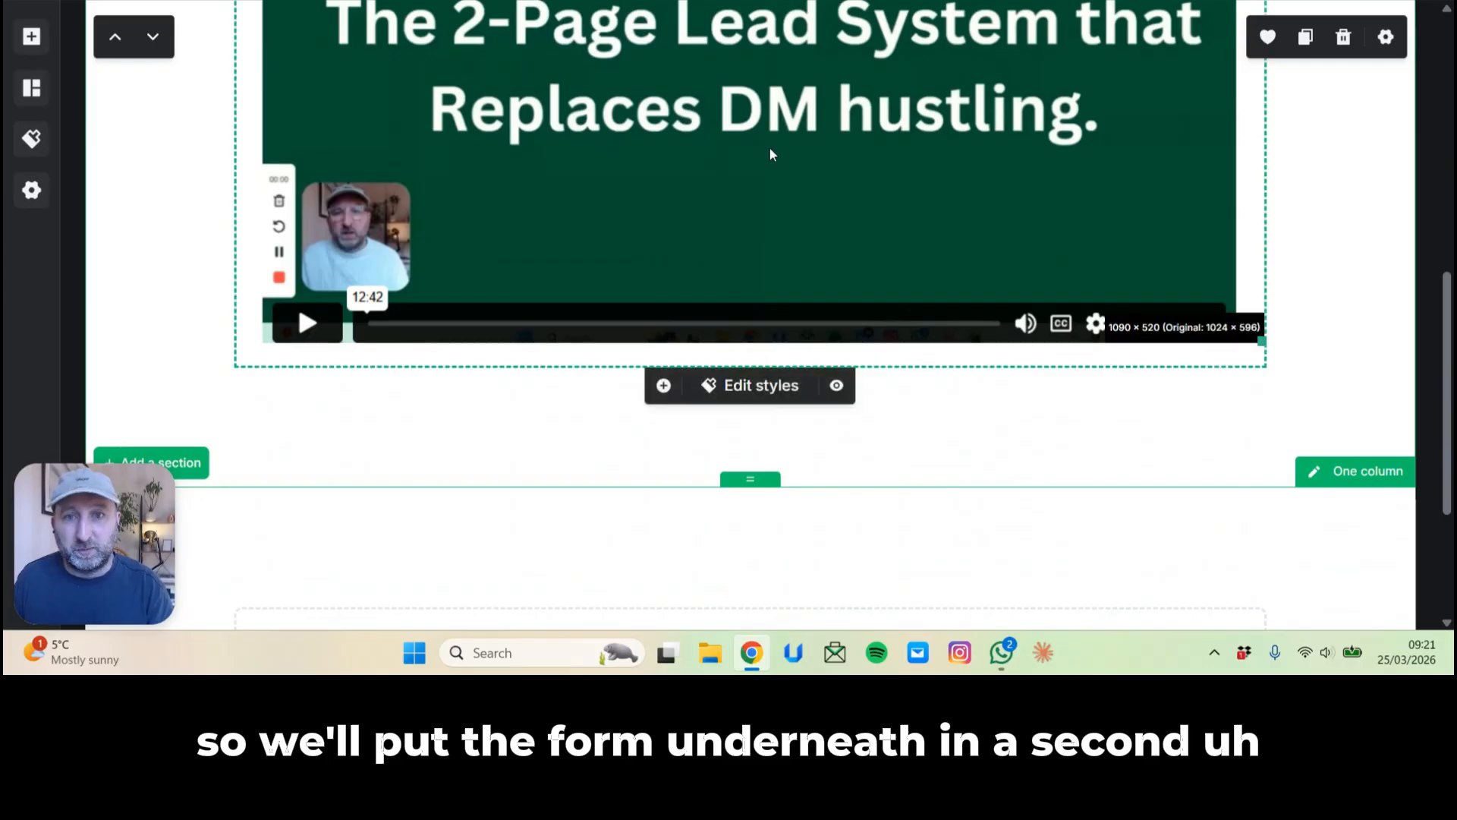
scroll(825, 164, up, 3)
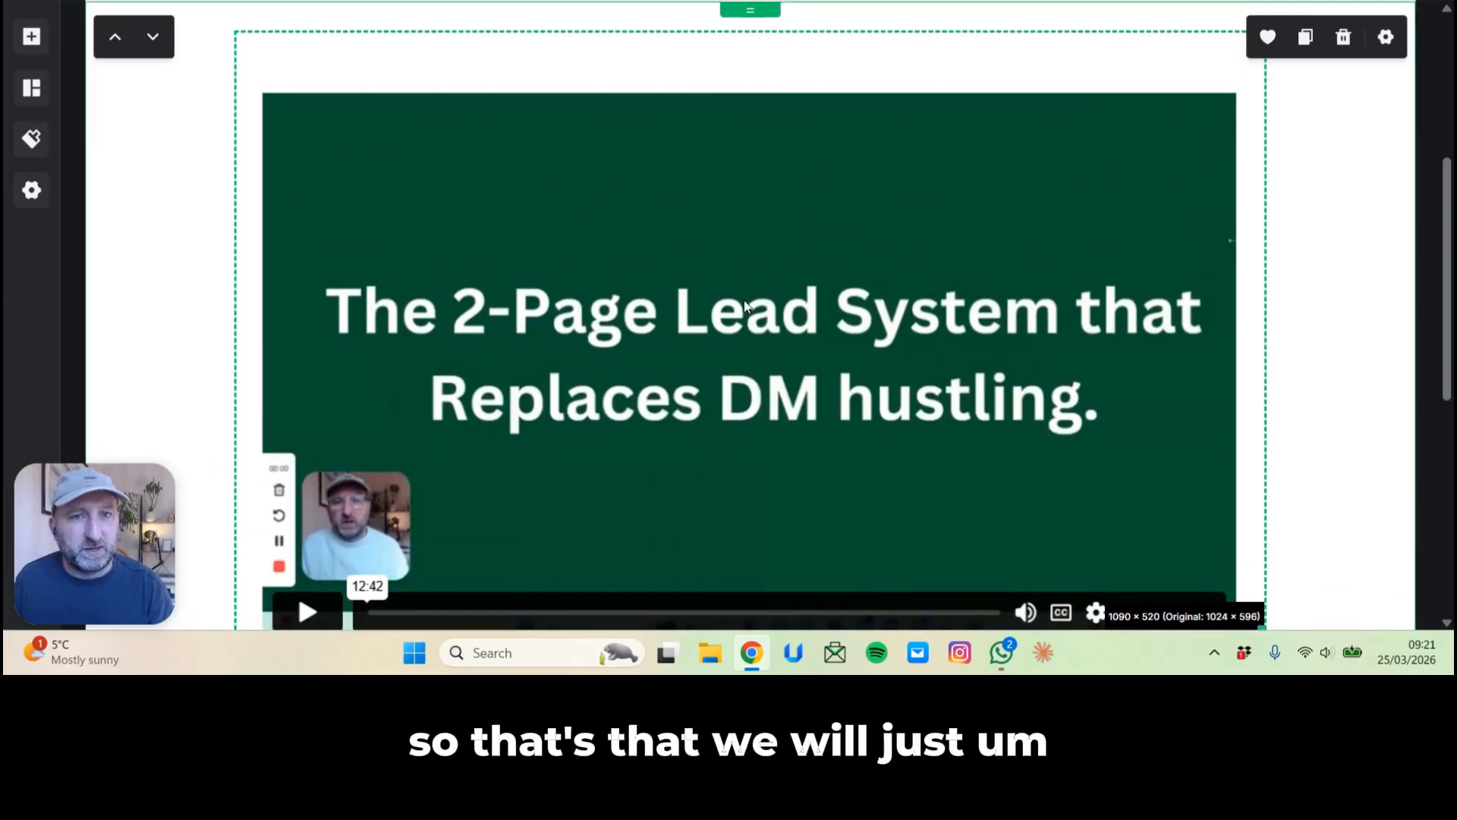
Shrink the gap between the subheader and the video screenshot section below it.
scroll(744, 299, up, 3)
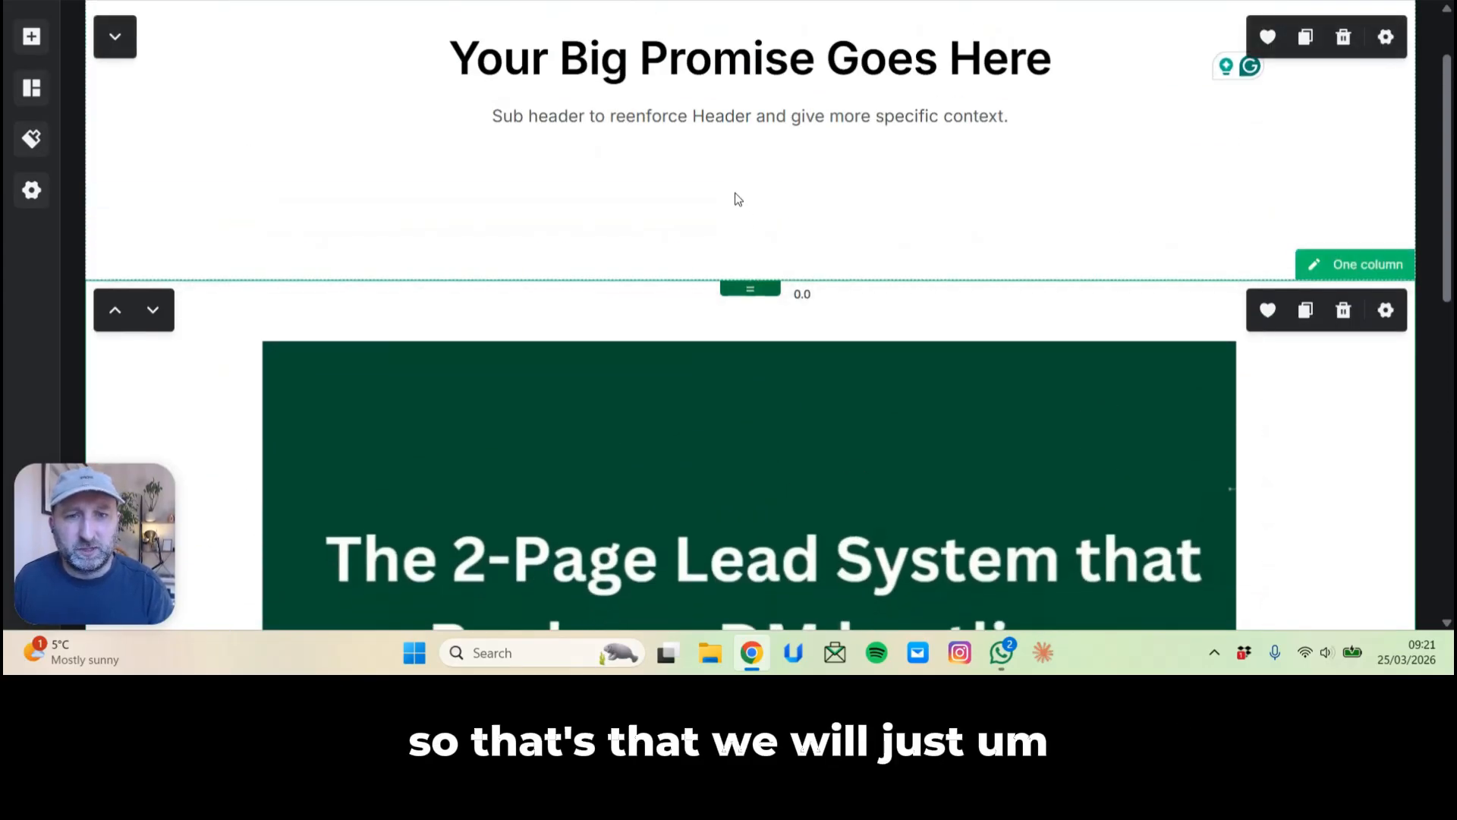
click(736, 152)
drag(733, 155, 750, 72)
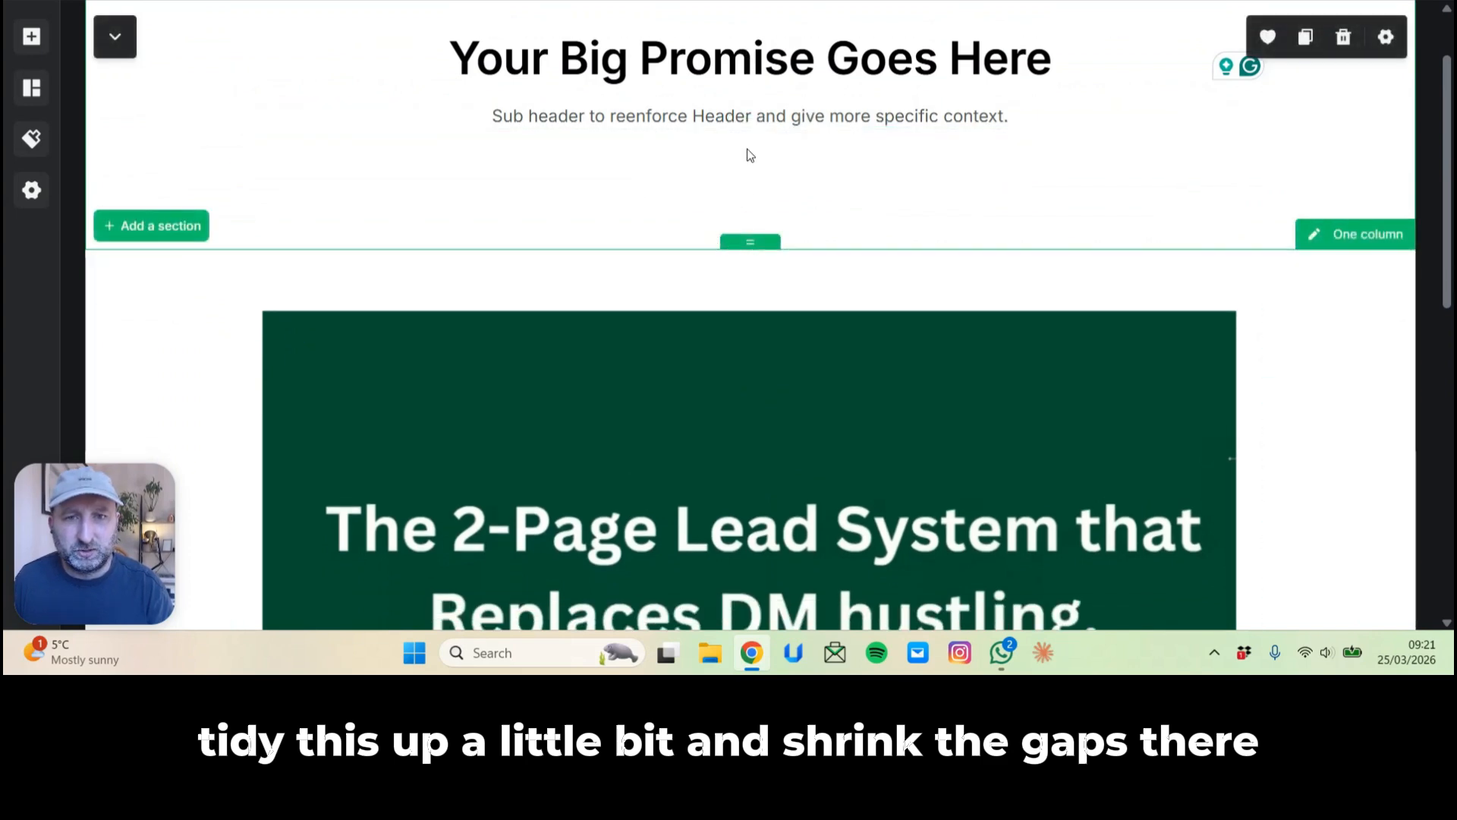
drag(762, 238, 750, 182)
Add a signup form block to the empty one-column section below the video screenshot.
scroll(787, 234, down, 9)
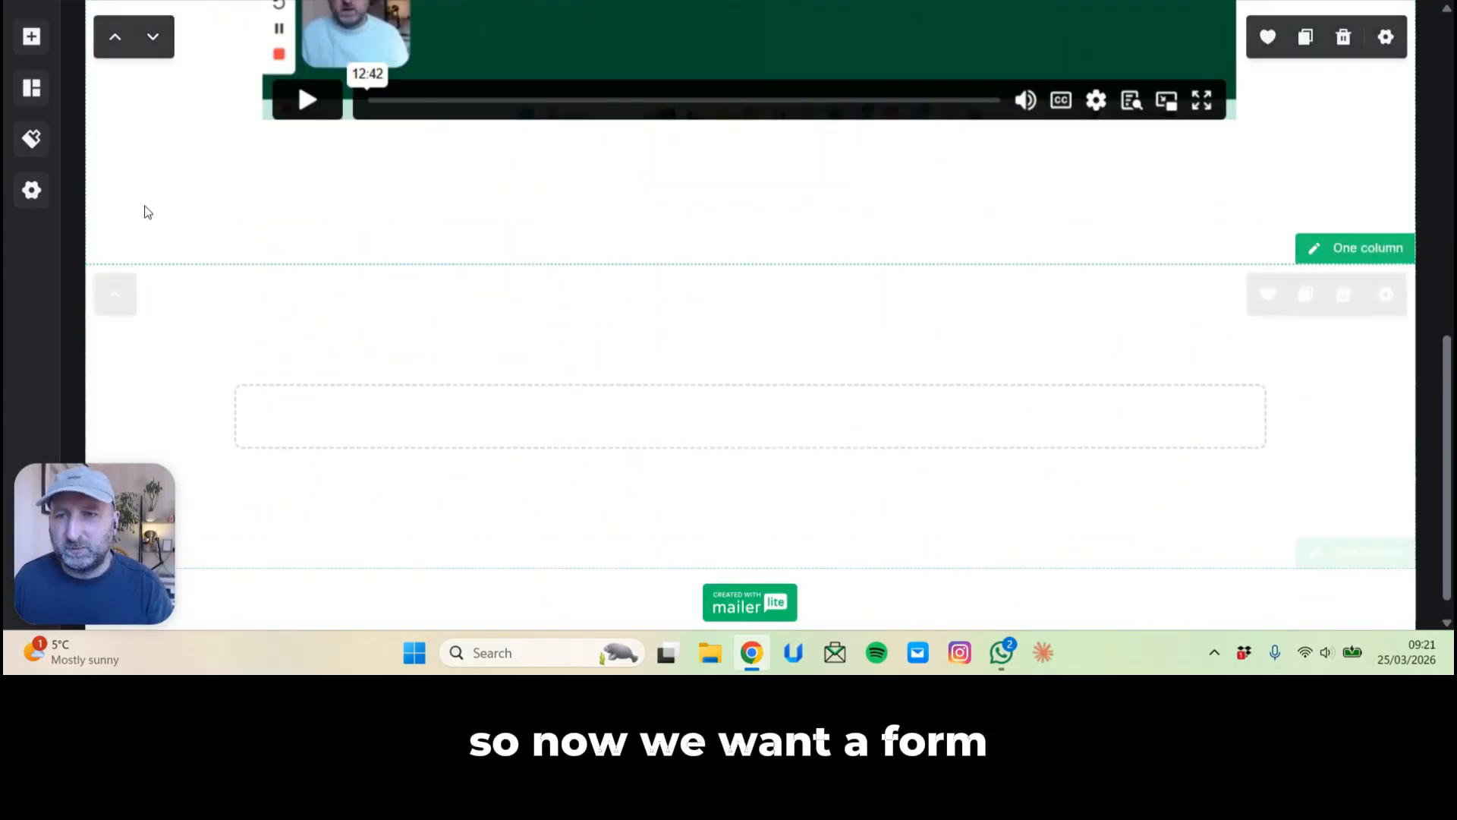
click(29, 38)
scroll(175, 252, down, 1)
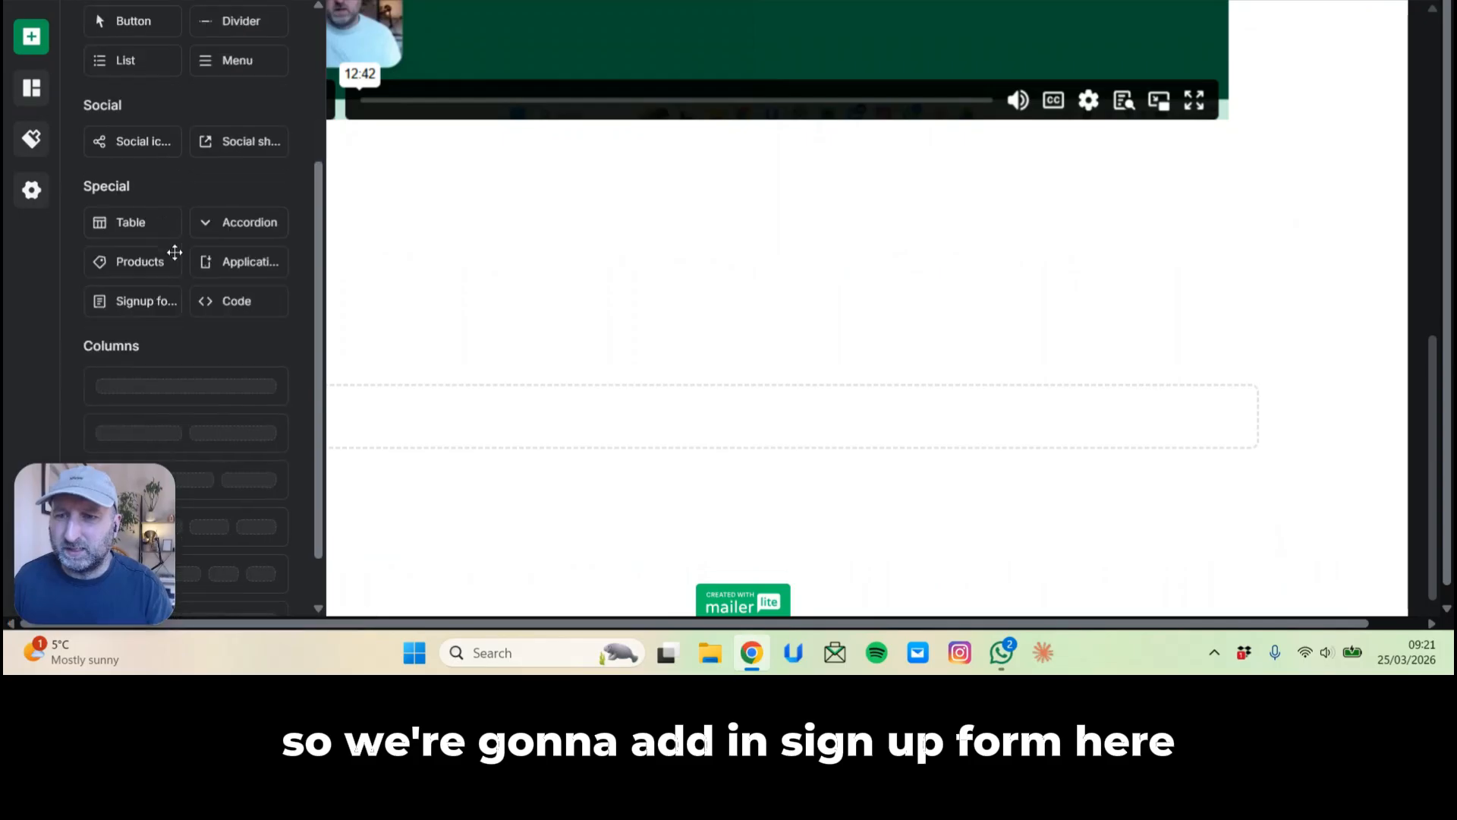
drag(136, 220, 795, 419)
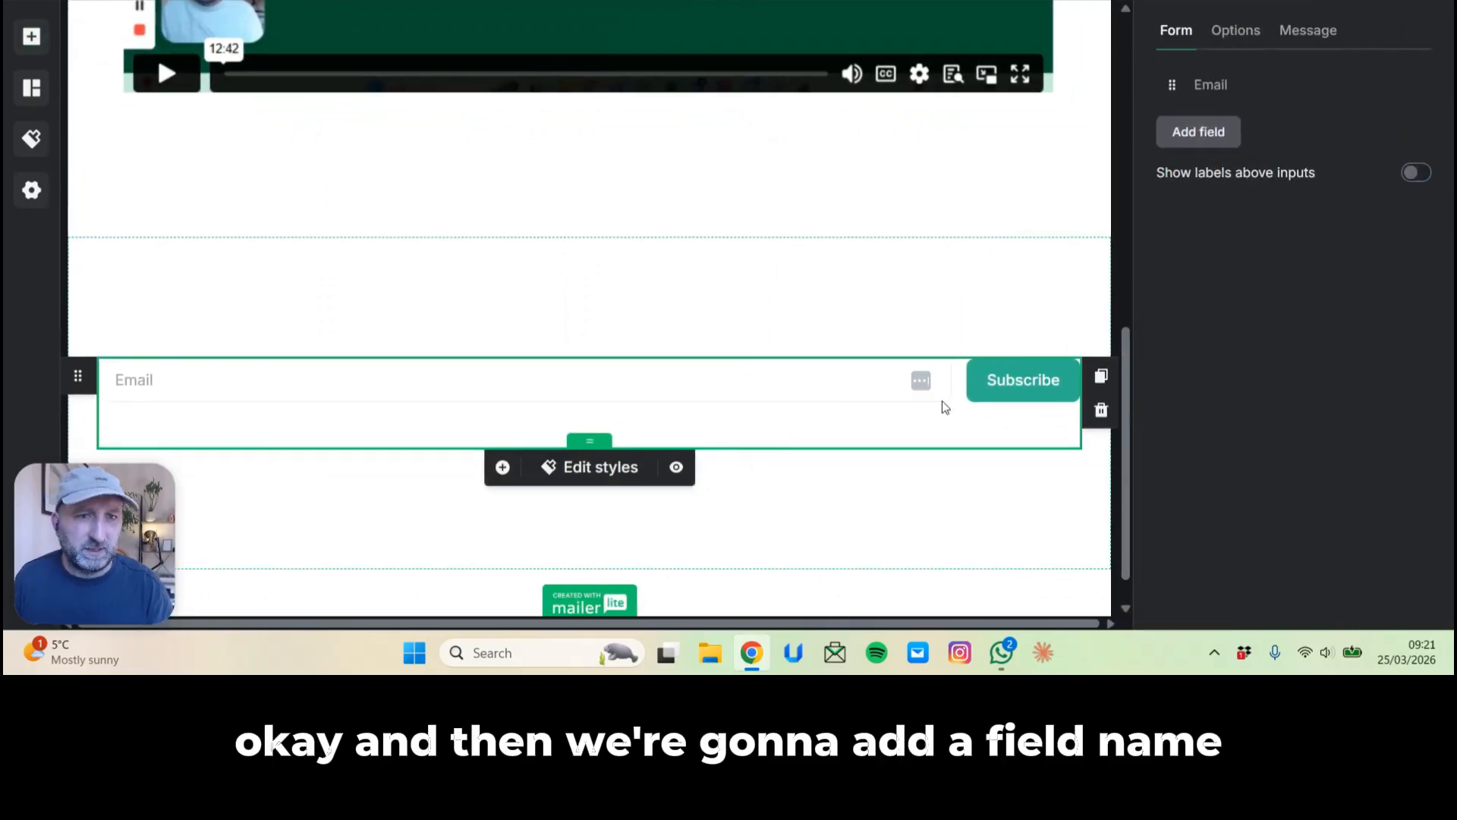
Add a Name field to the signup form and place it above the Email field.
click(1203, 136)
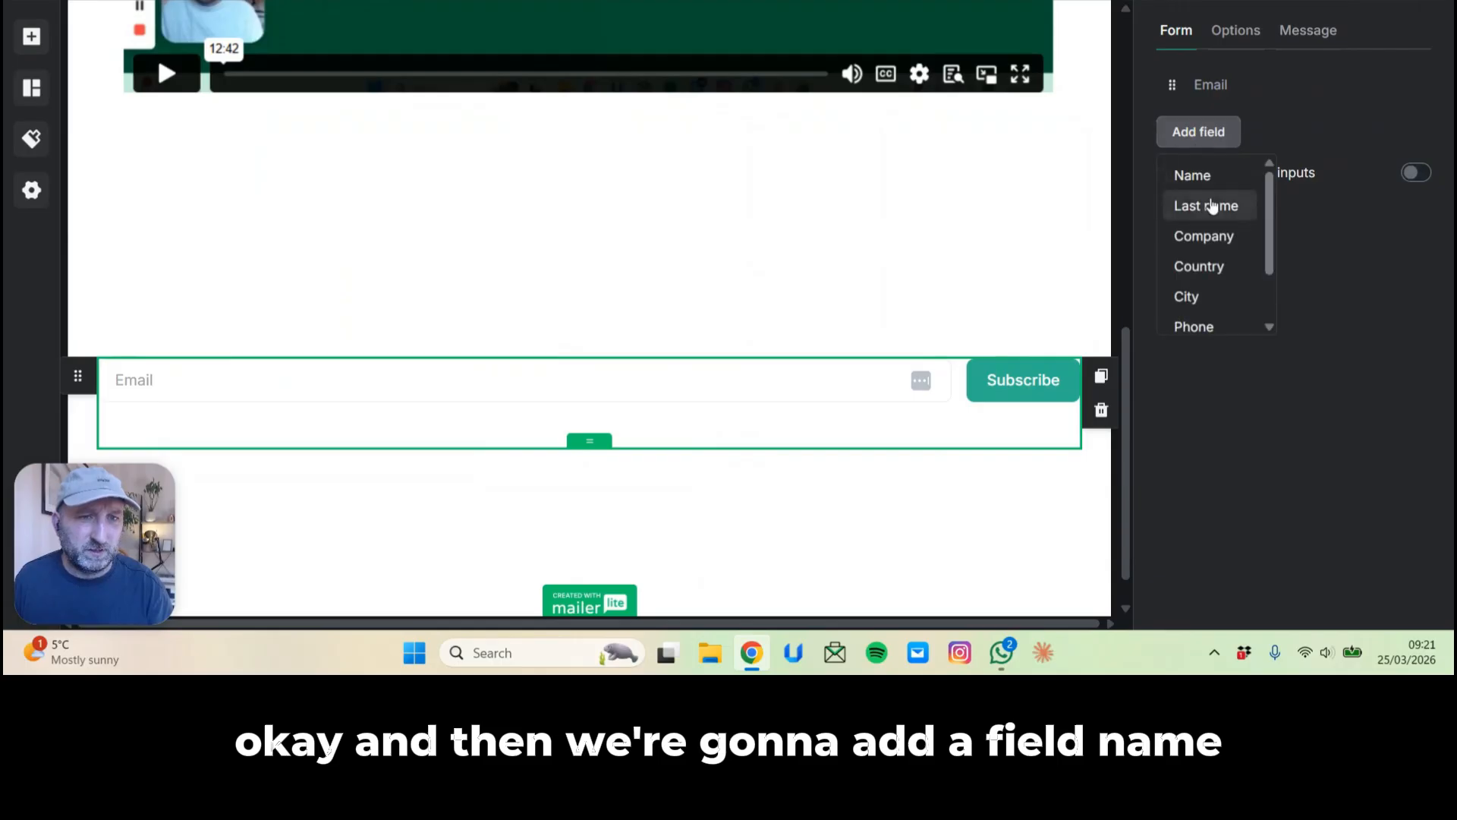
click(1198, 178)
drag(1172, 125, 1174, 91)
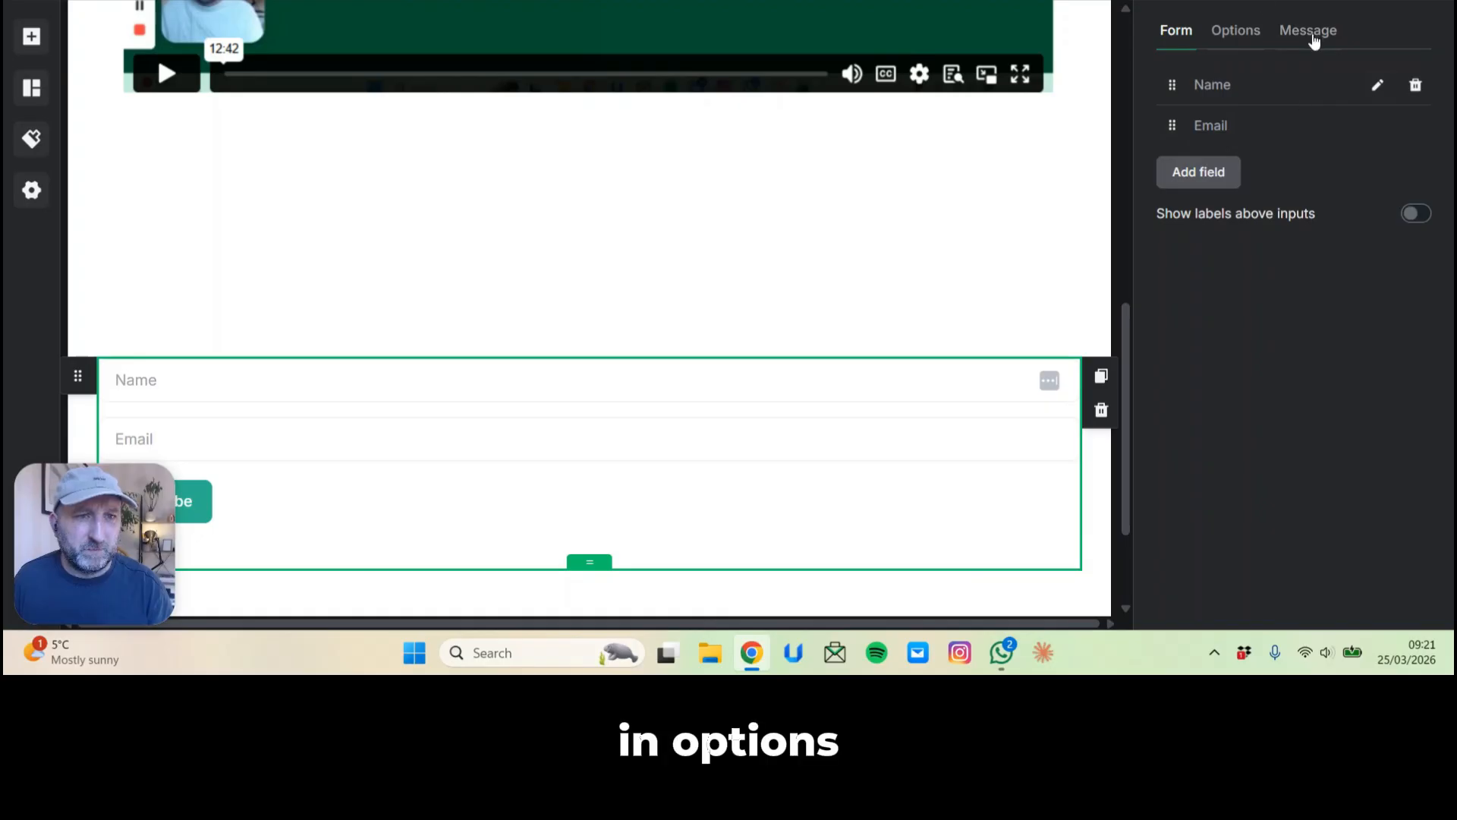
Review the signup form's options, its redirect choices and the landing page and success page views.
click(1249, 36)
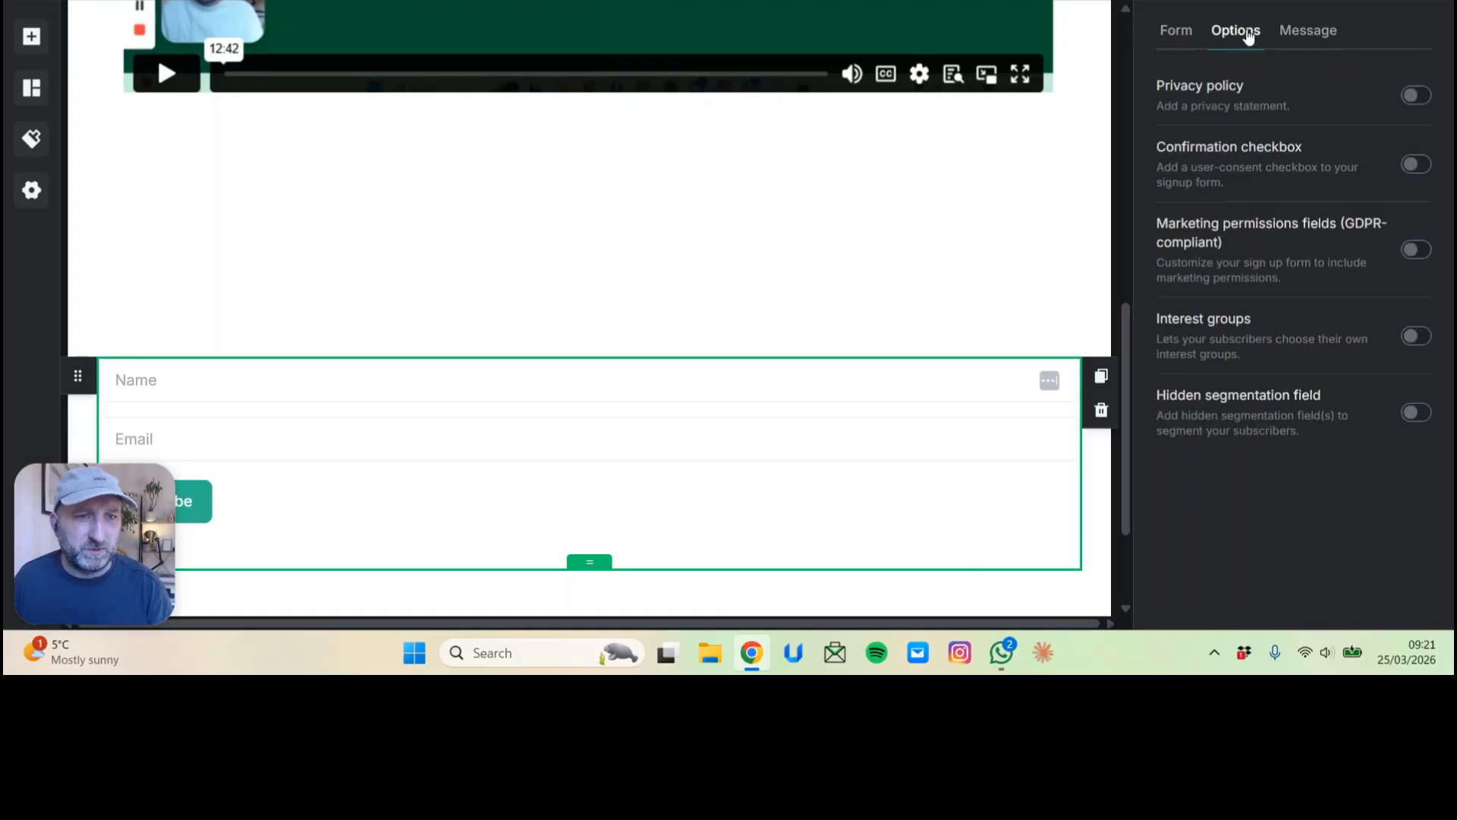
click(1309, 38)
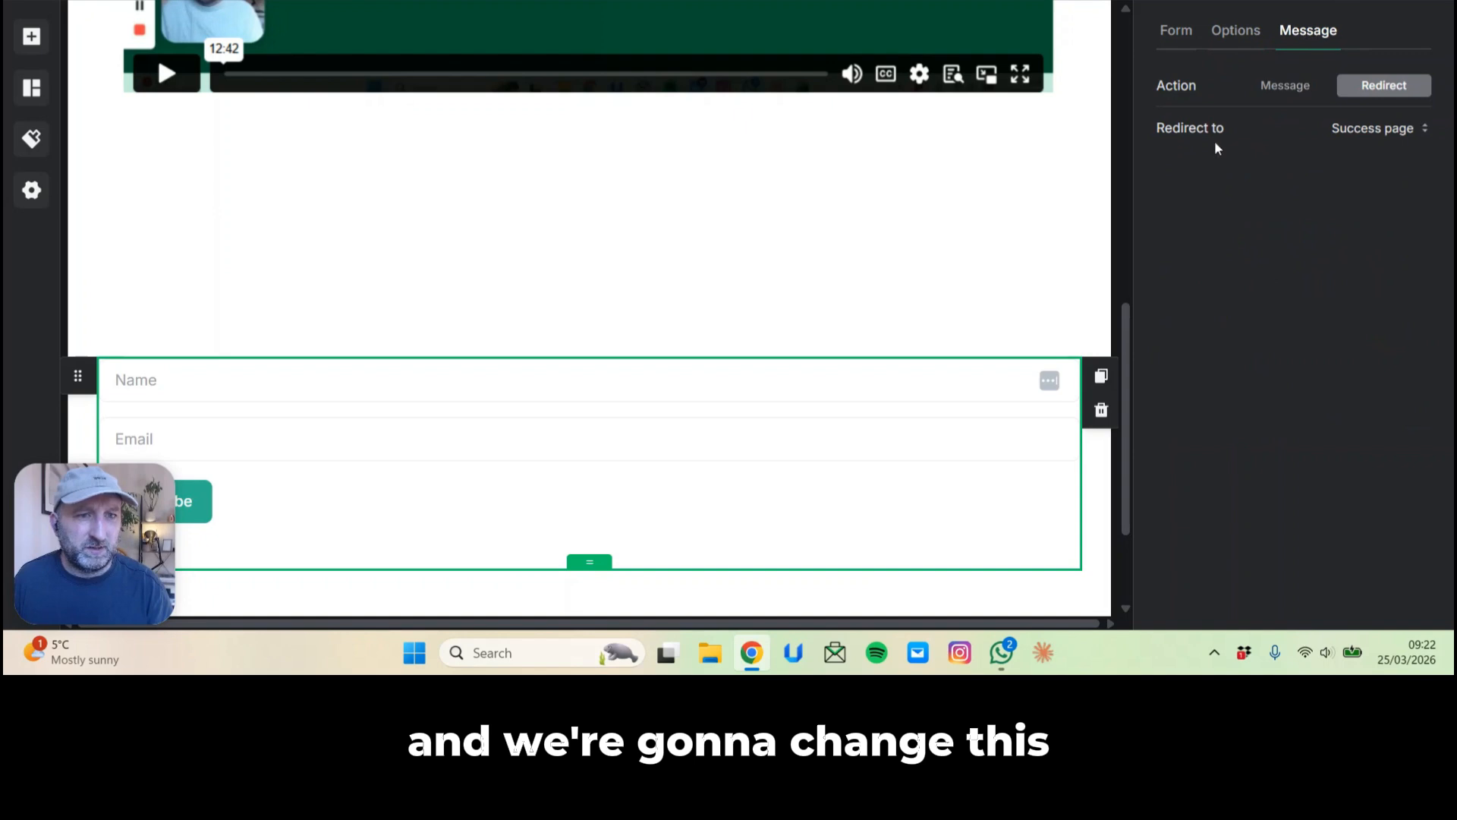
click(1425, 133)
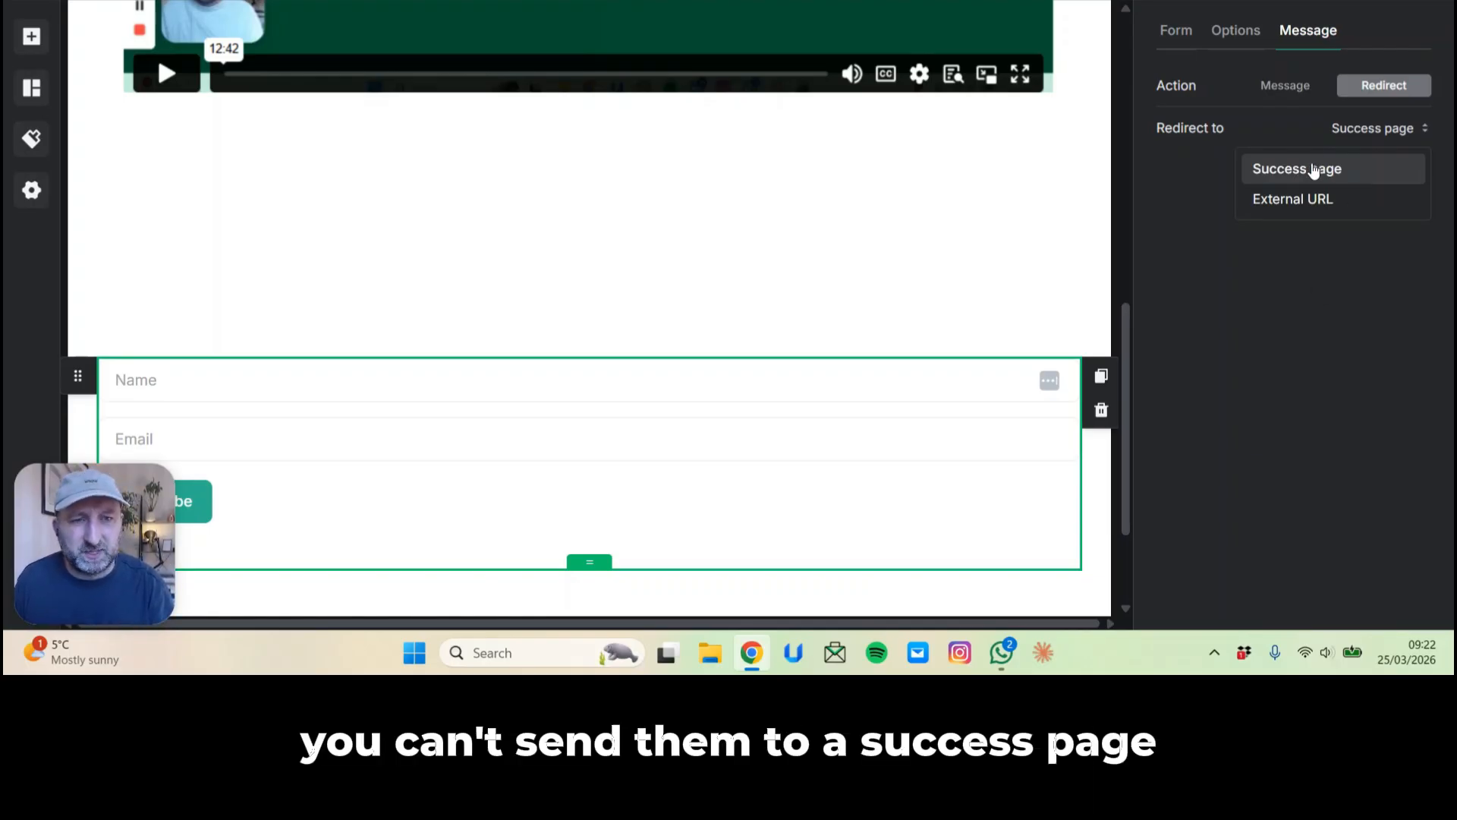
scroll(509, 262, up, 10)
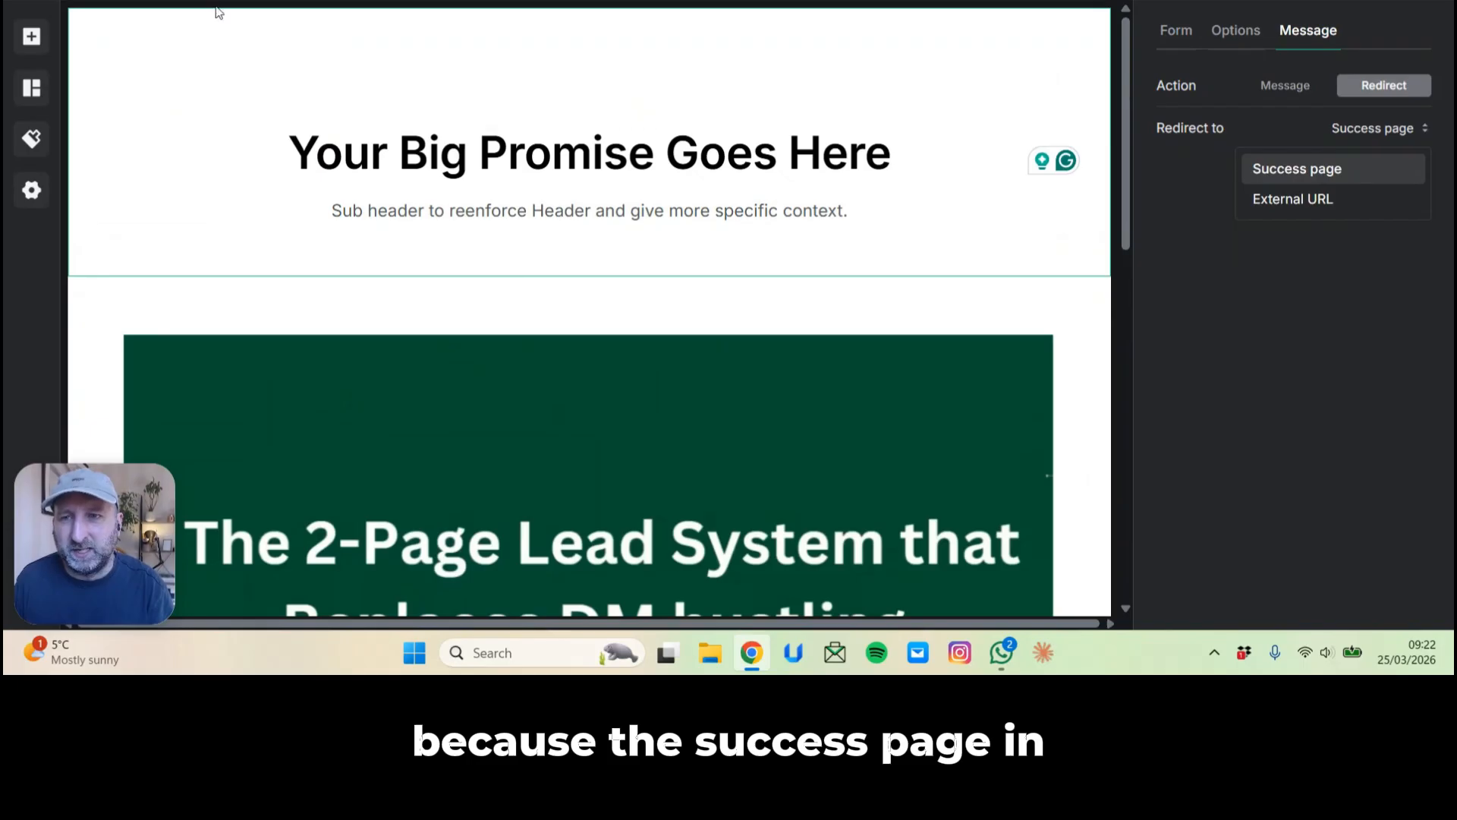
click(182, 2)
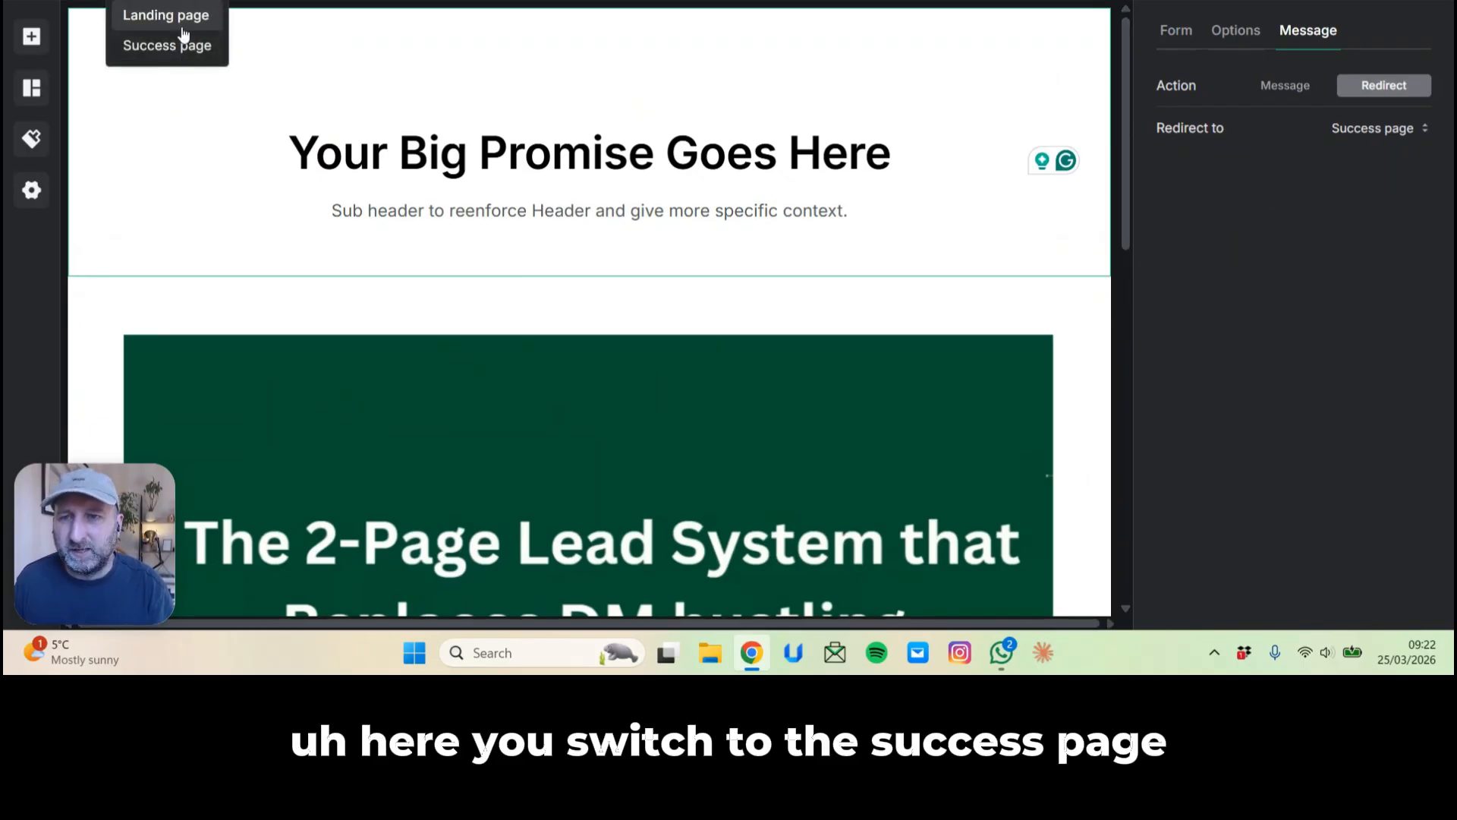
click(525, 72)
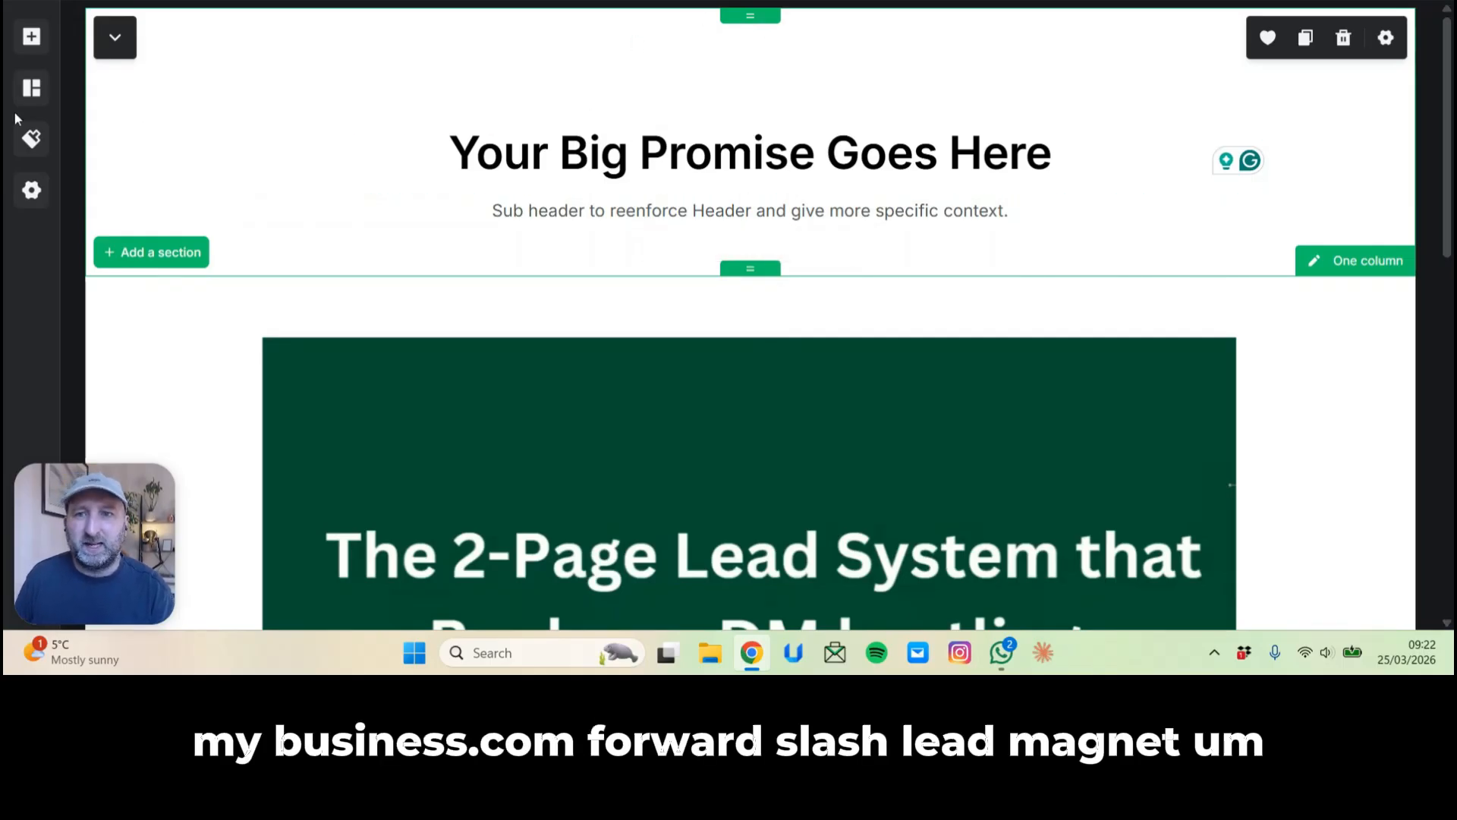
scroll(518, 387, down, 3)
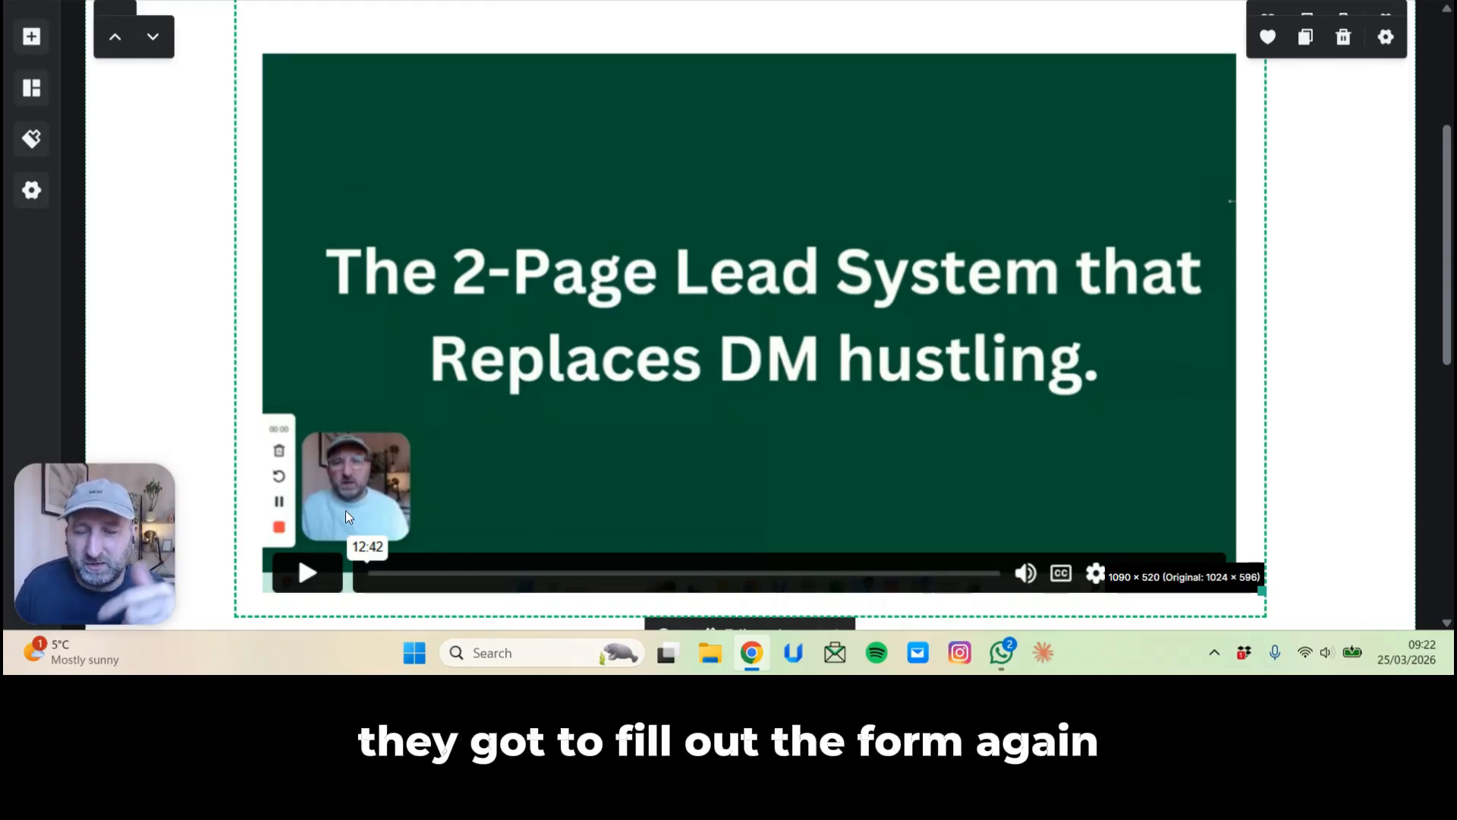
scroll(345, 510, up, 4)
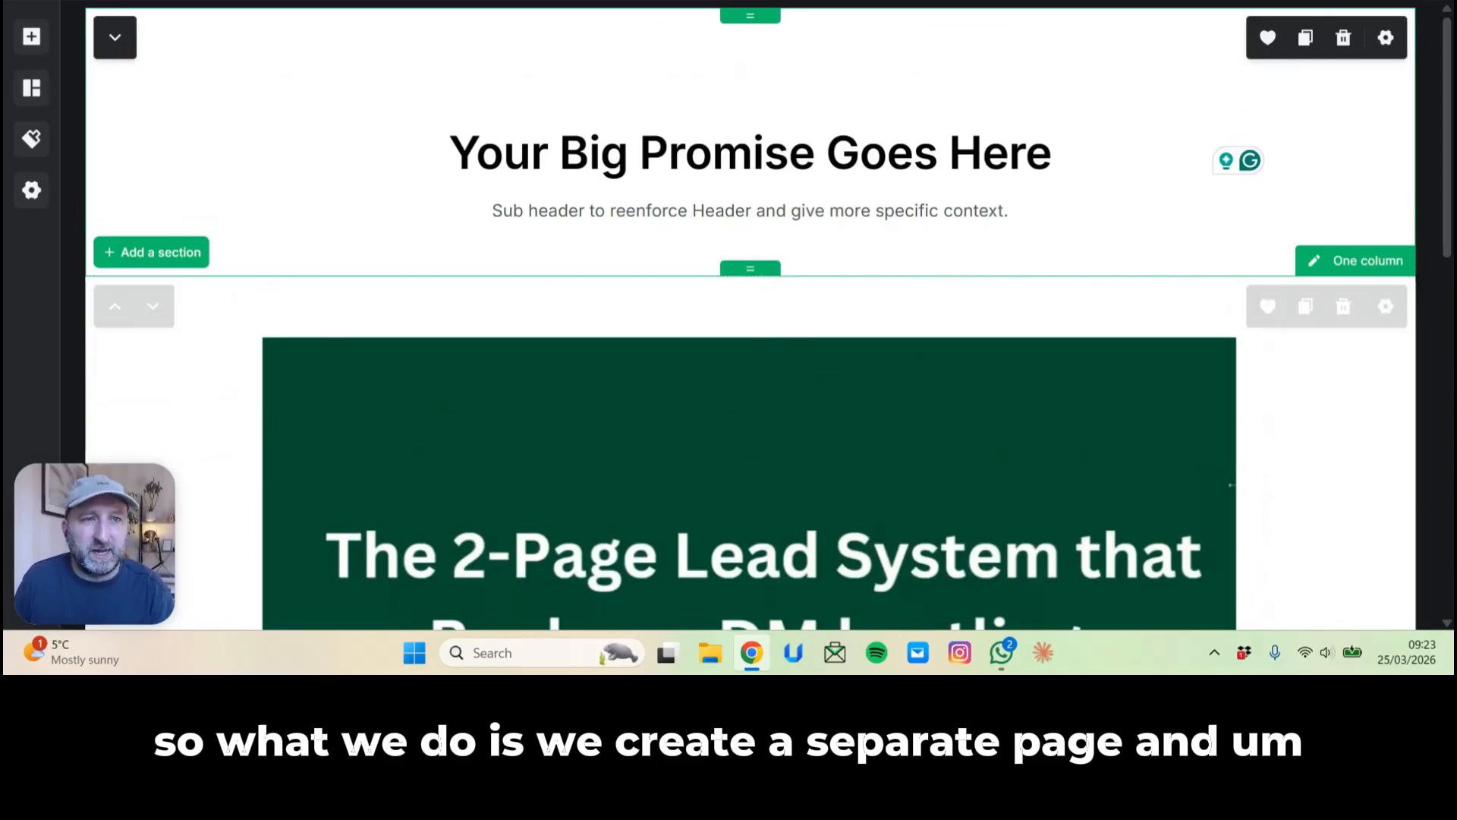
Set the signup form to redirect to an external URL and activate its web address field.
scroll(1125, 472, down, 10)
click(1096, 509)
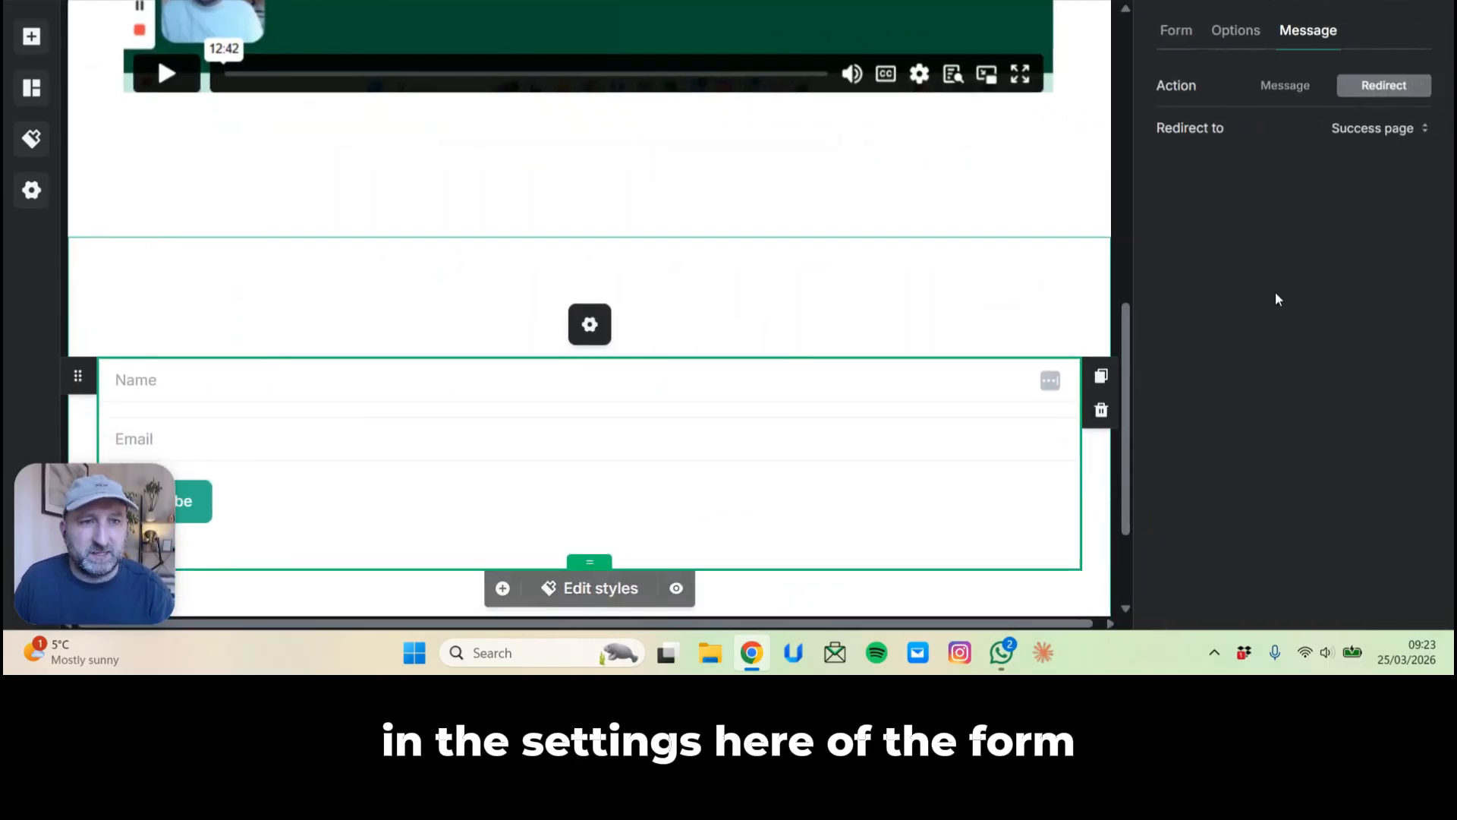
click(1404, 129)
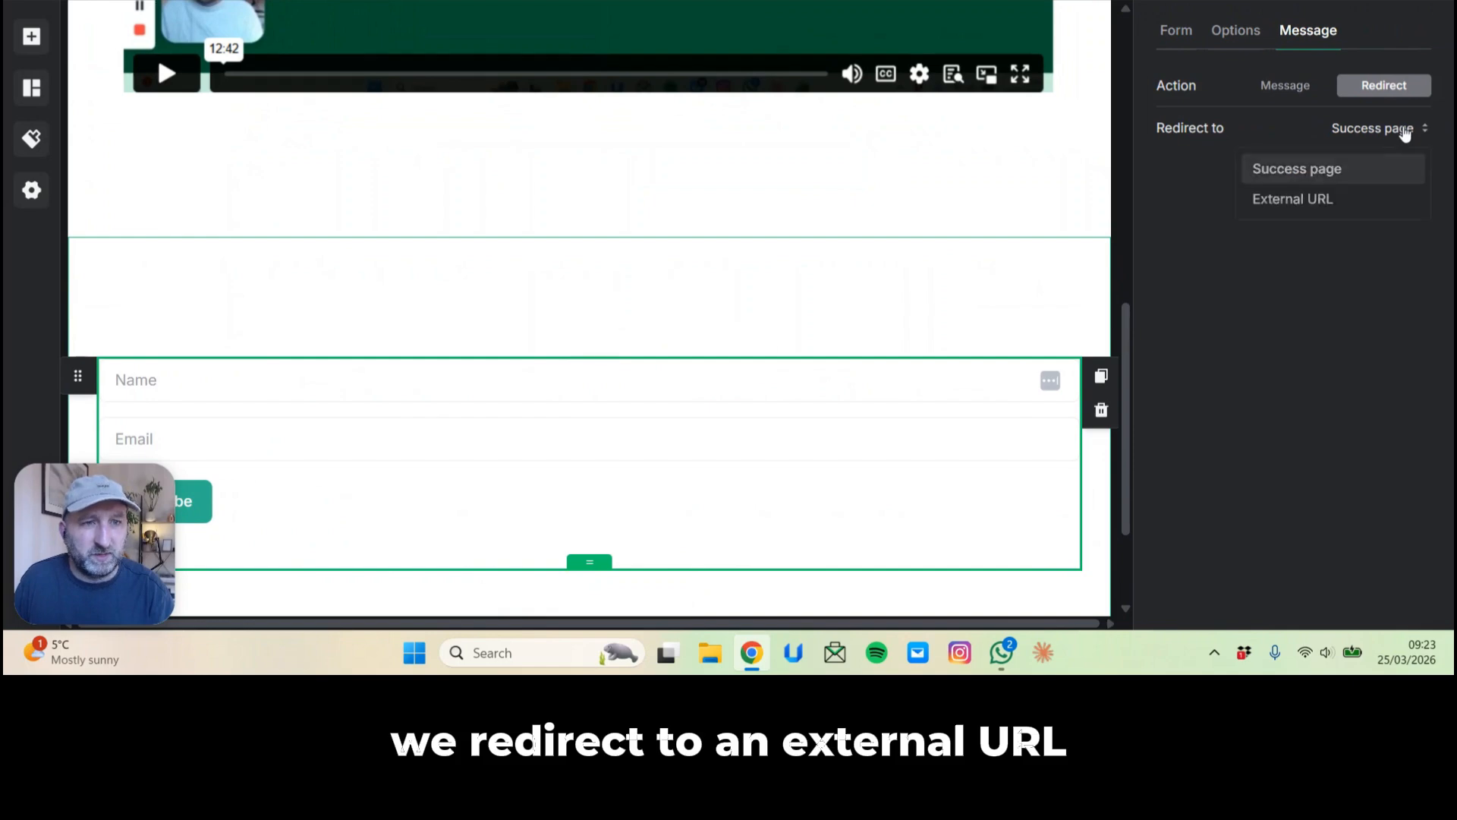
click(1346, 202)
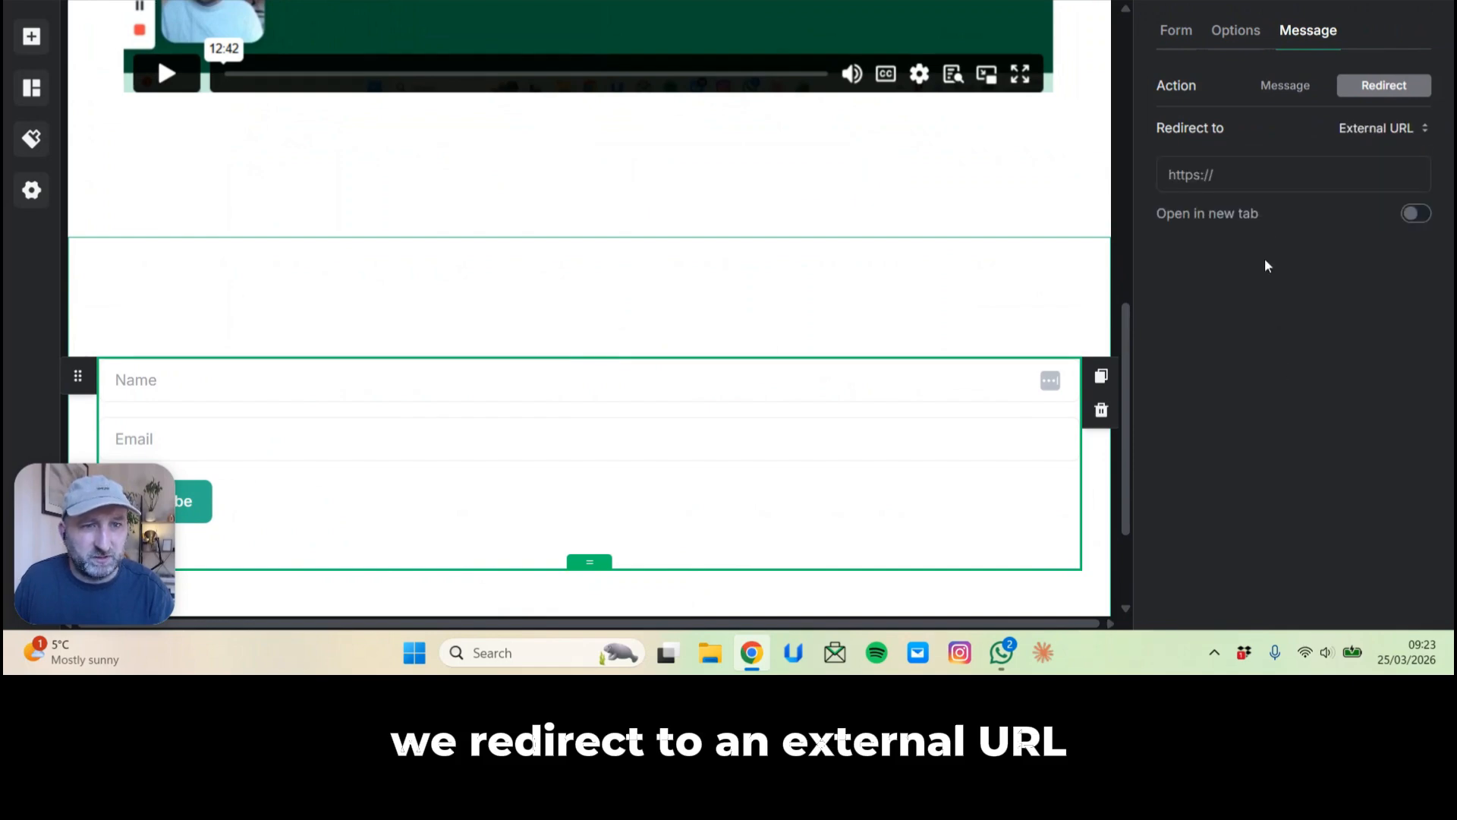
click(1248, 179)
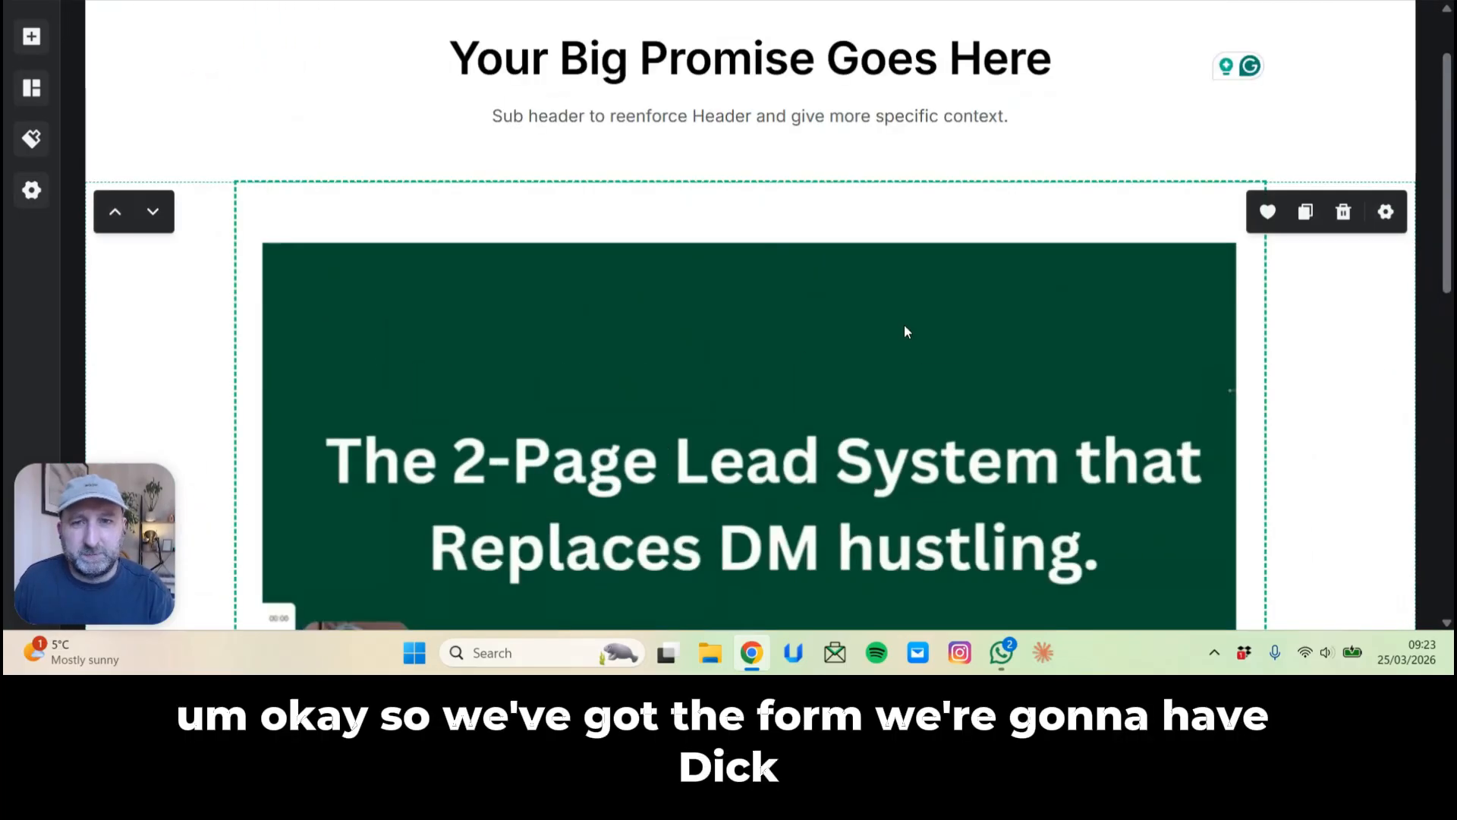
Add a list block directly below the video screenshot and duplicate it to make two lists.
scroll(906, 316, down, 8)
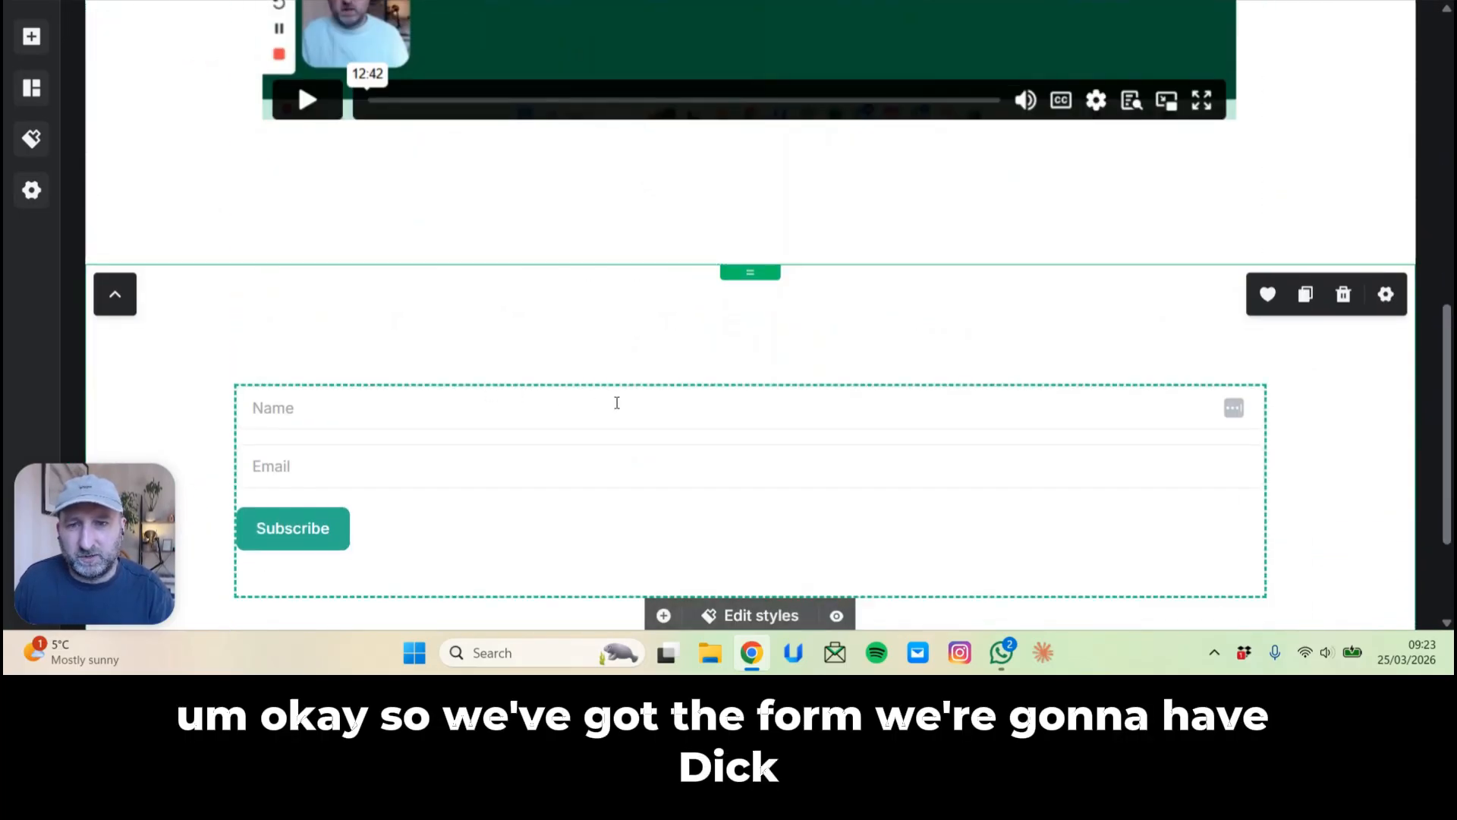
click(24, 45)
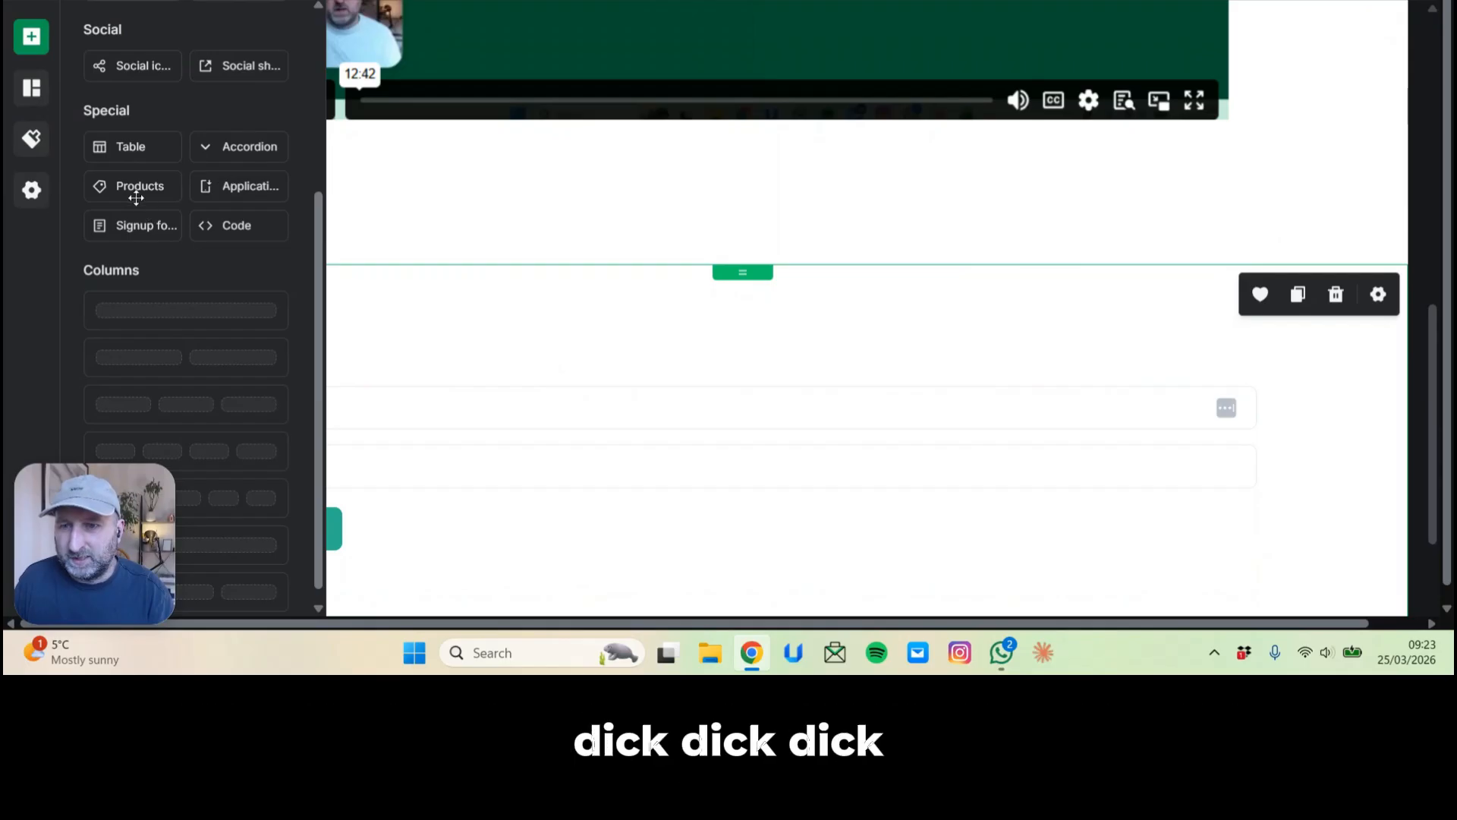
scroll(163, 185, up, 4)
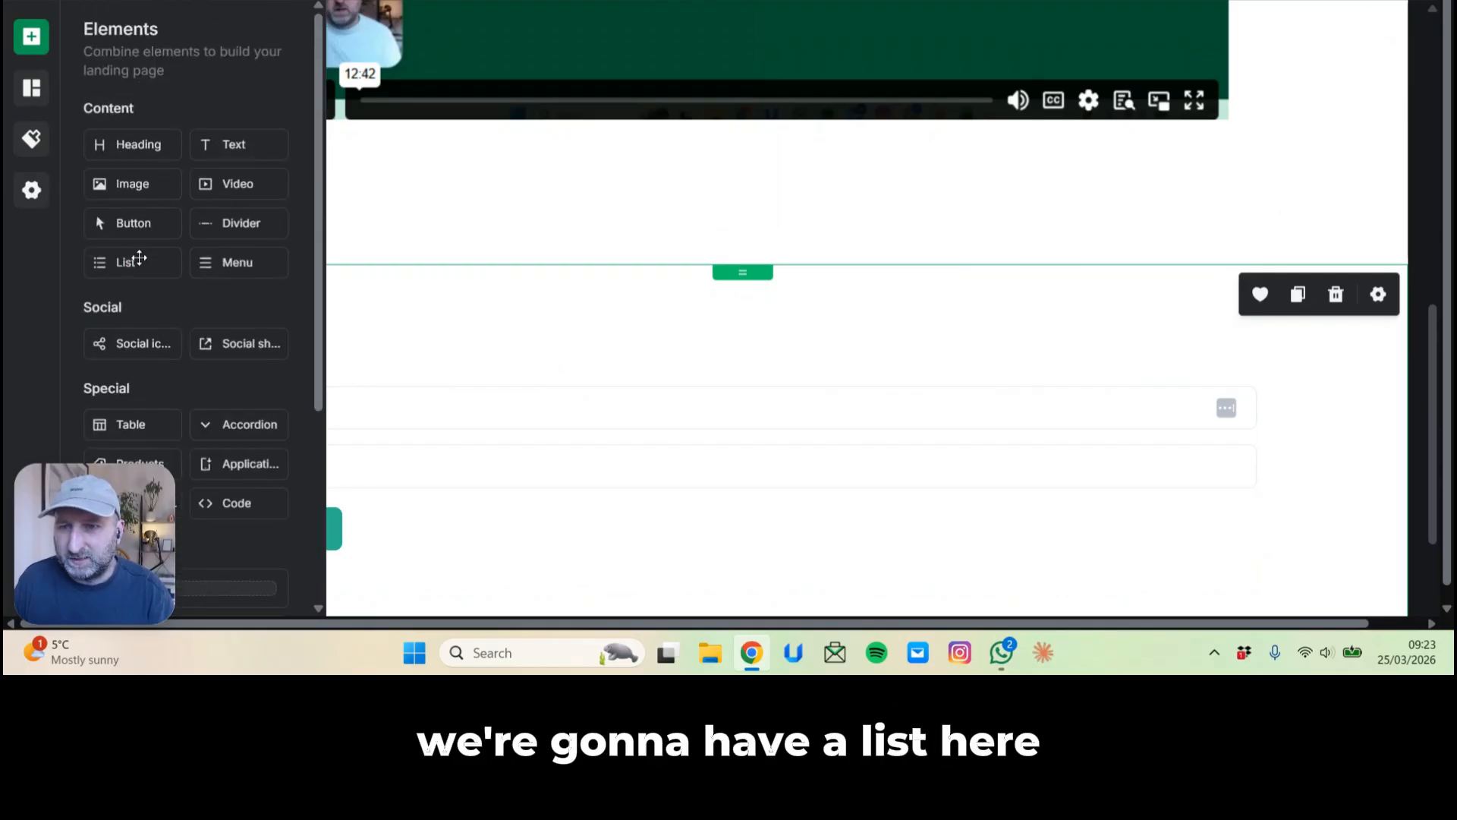
drag(143, 263, 779, 147)
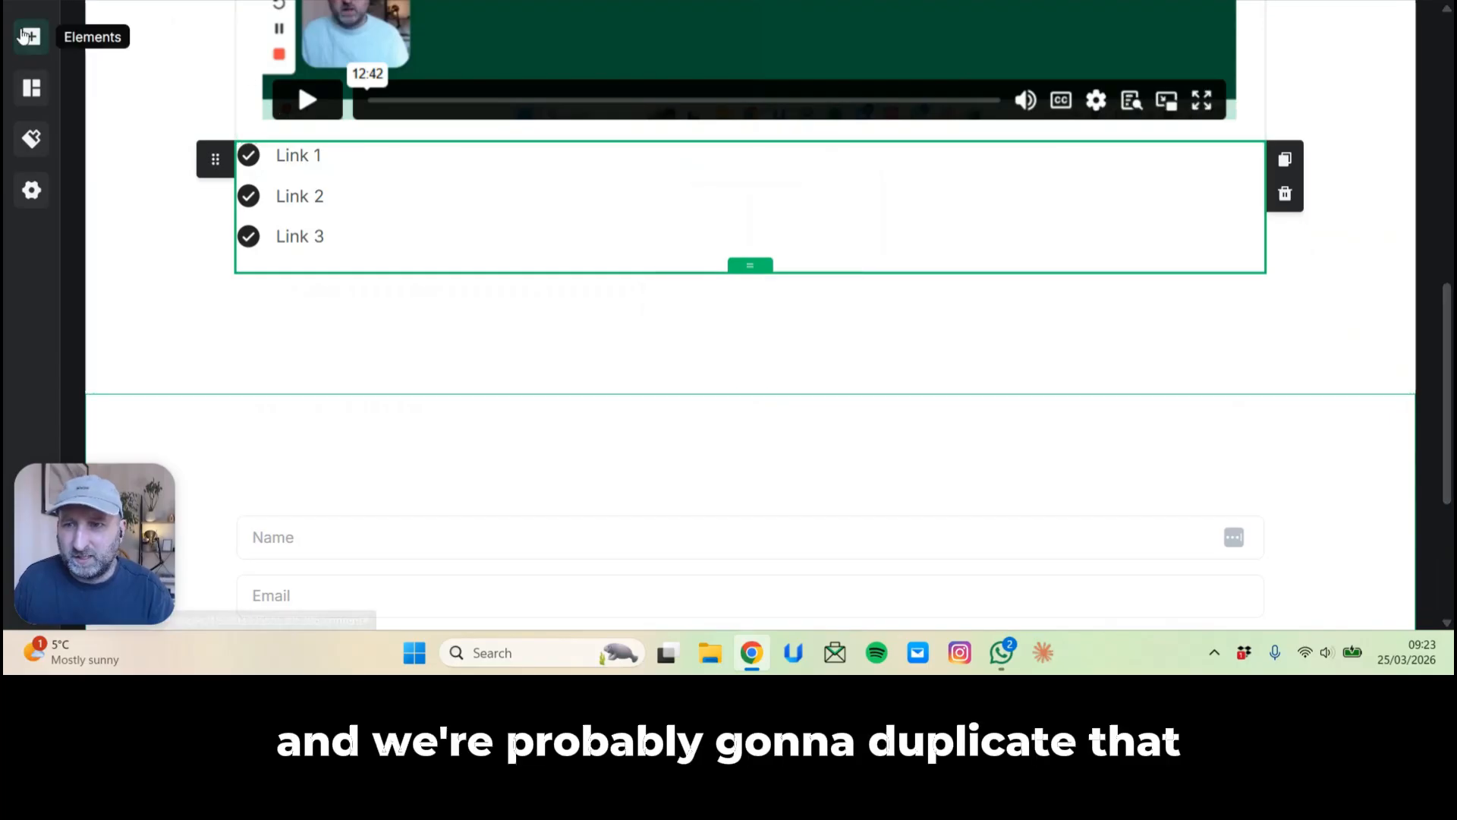
click(1285, 160)
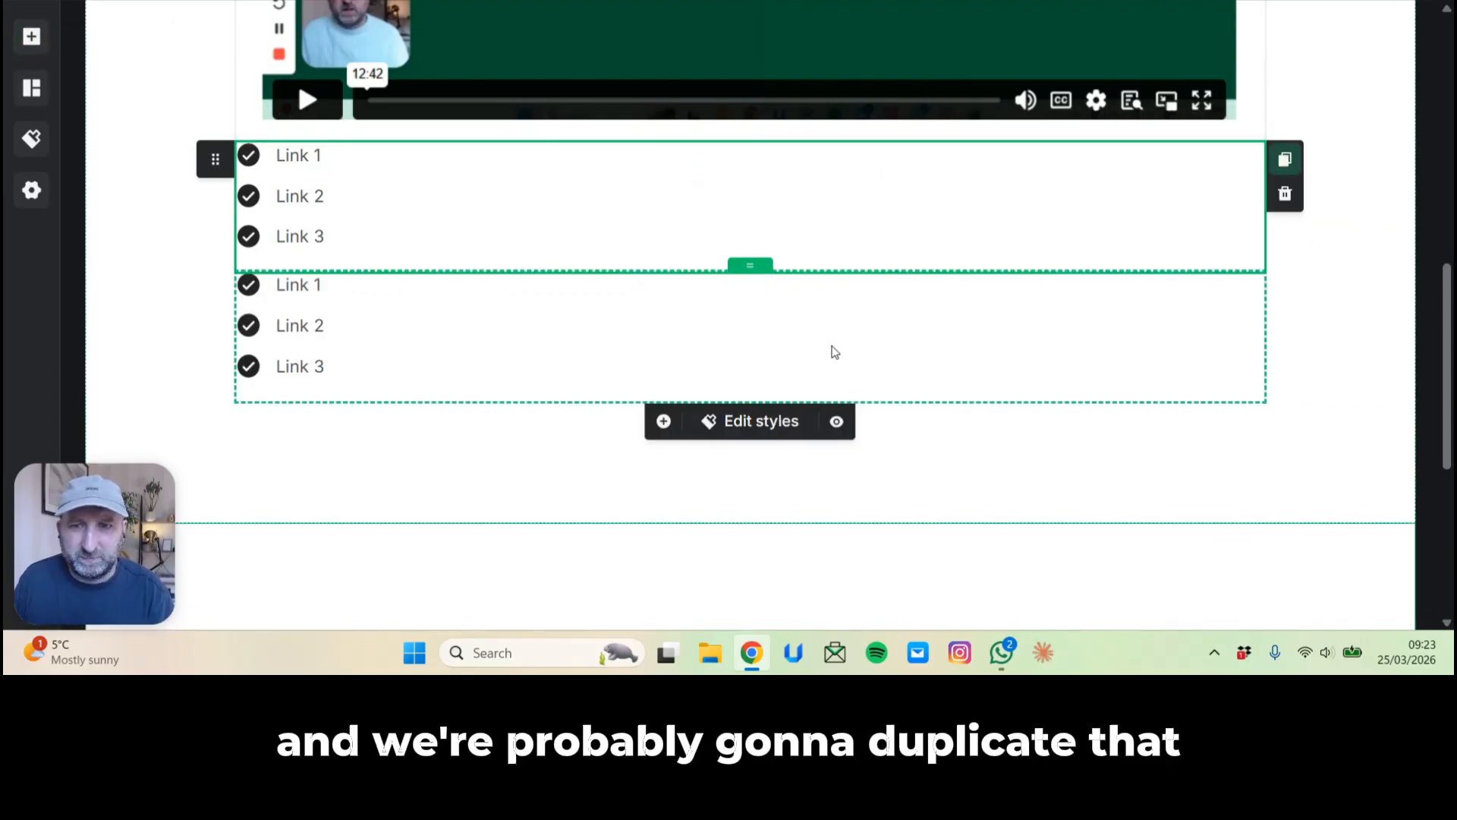
Replace all three items of the first list below the video screenshot with "Amazing benefit".
scroll(830, 347, down, 2)
scroll(283, 238, up, 3)
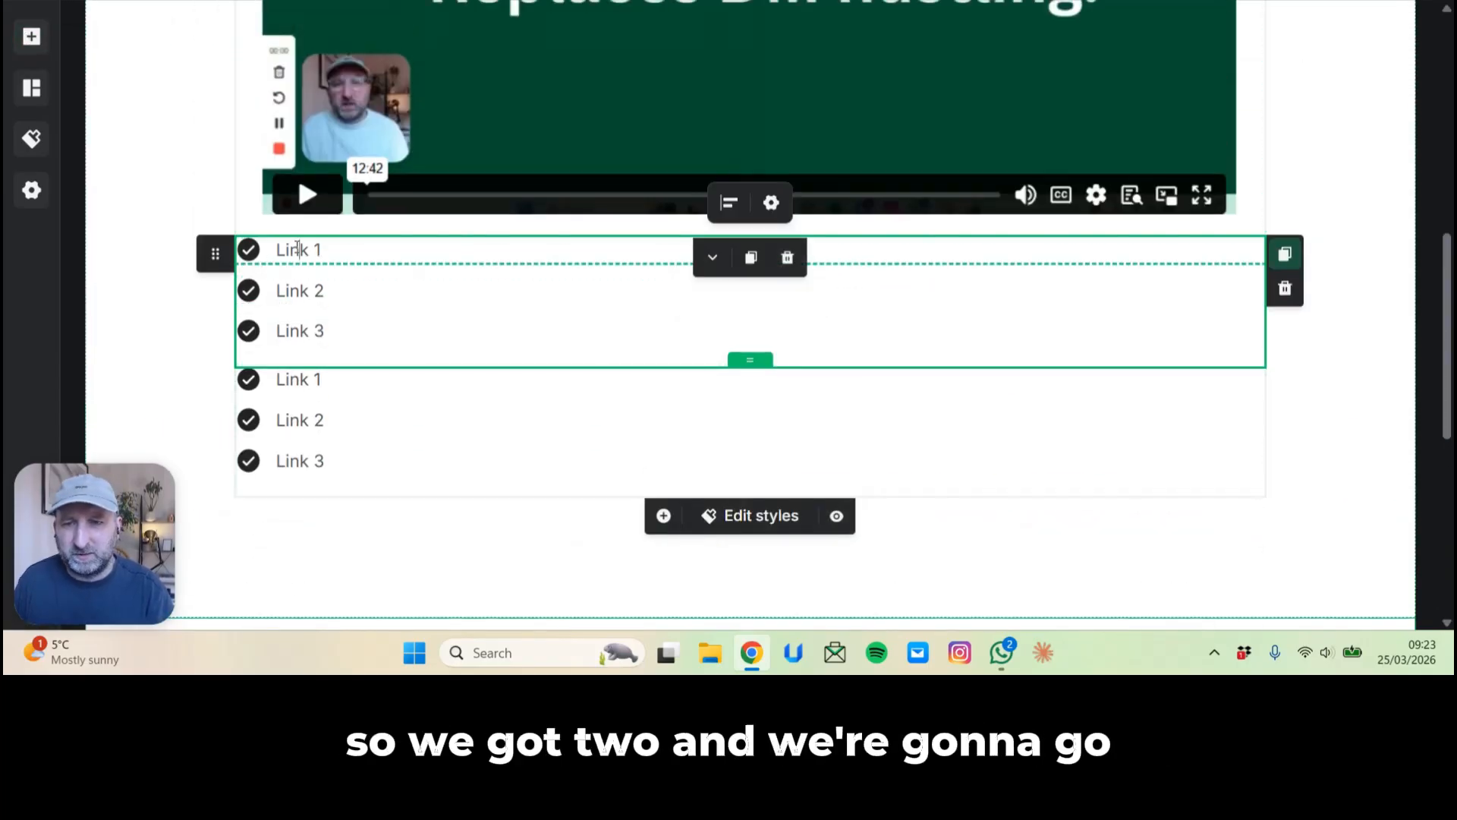
double_click(296, 251)
text(Ama)
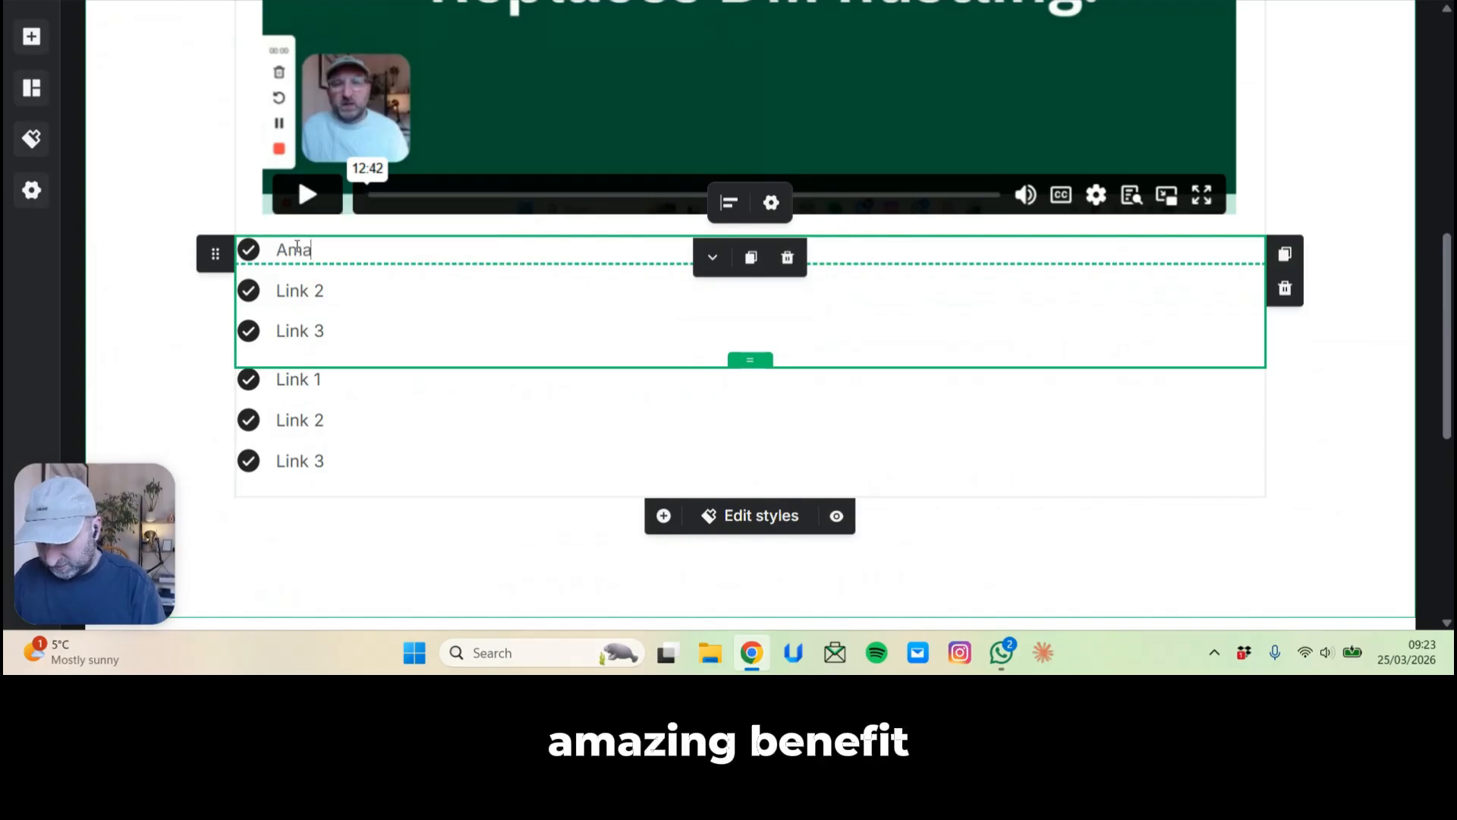
text(zing benefit)
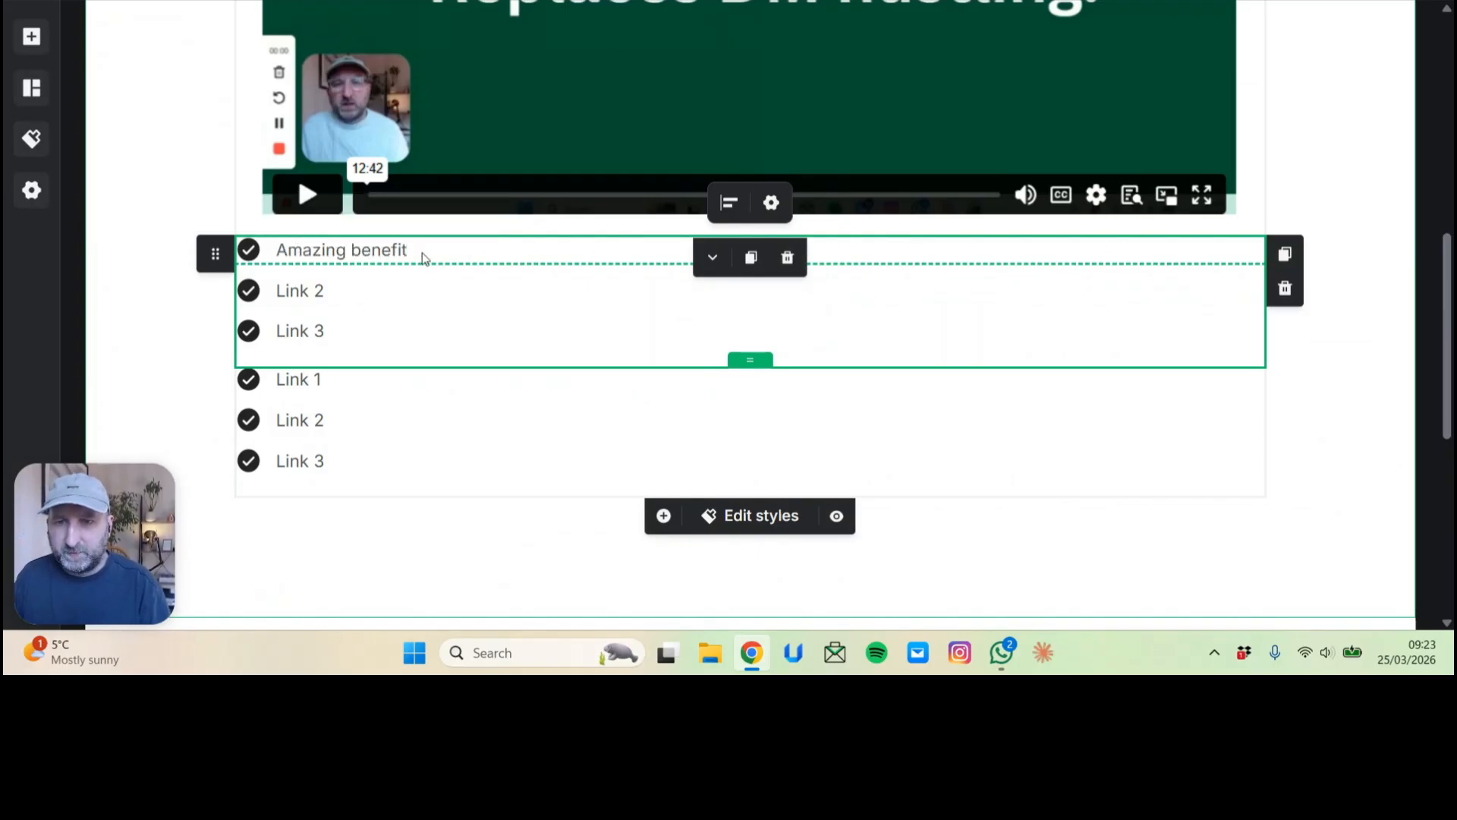
key(ctrl+shift+Left)
key(ctrl+shift+Left)
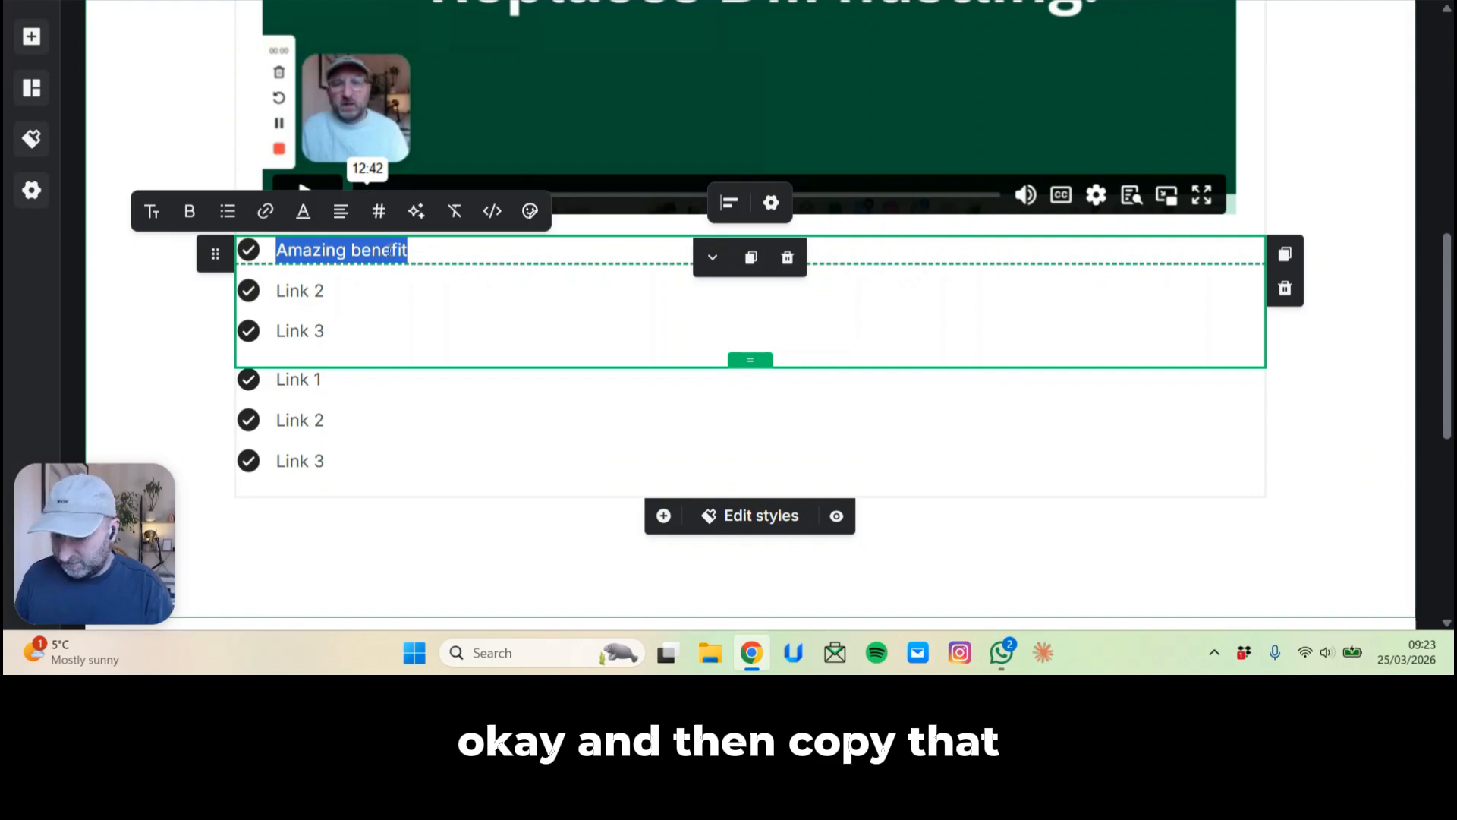
key(ctrl+c)
triple_click(309, 291)
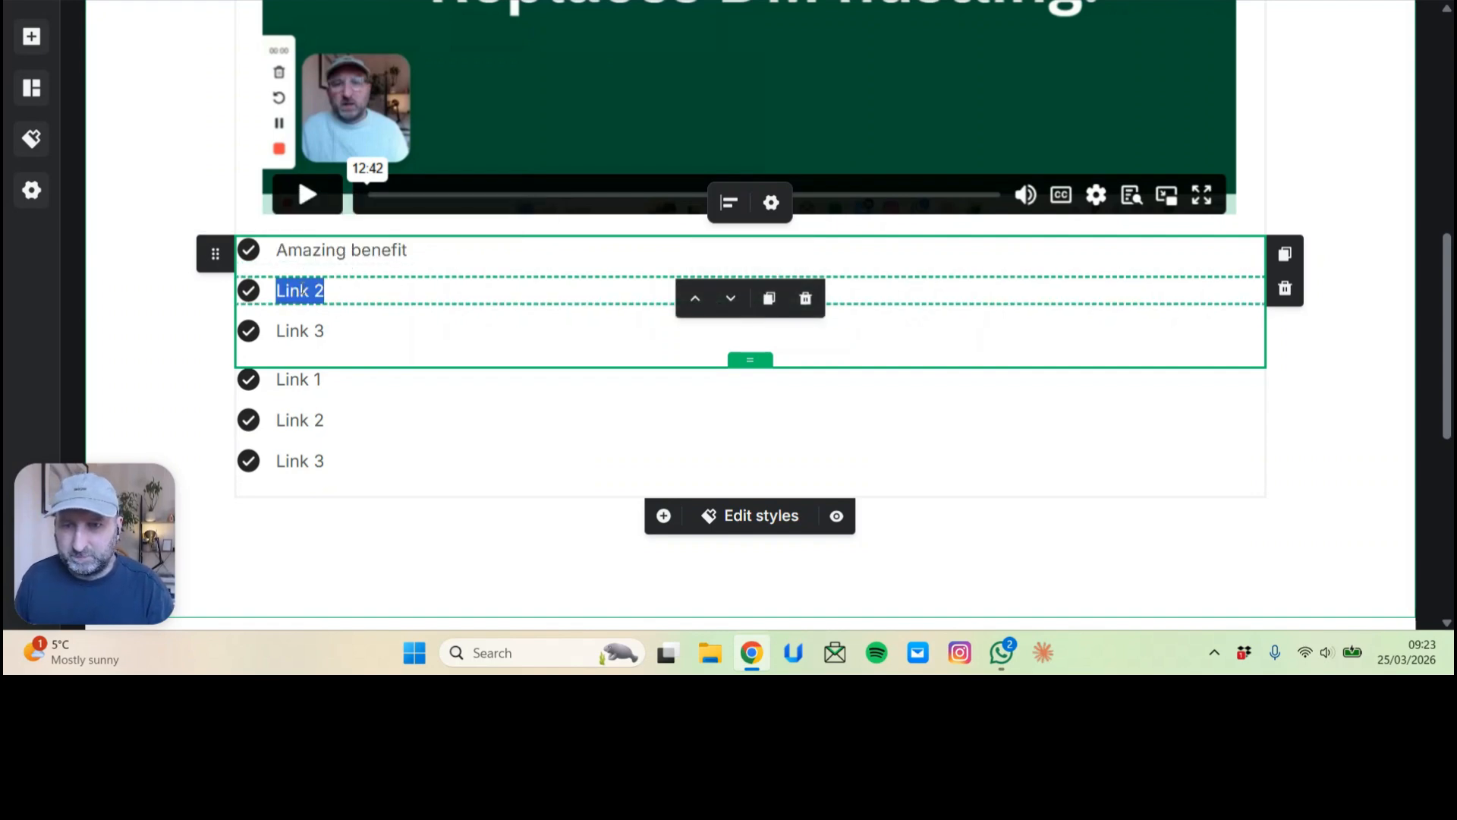
key(ctrl+v)
click(289, 332)
triple_click(290, 332)
key(ctrl+v)
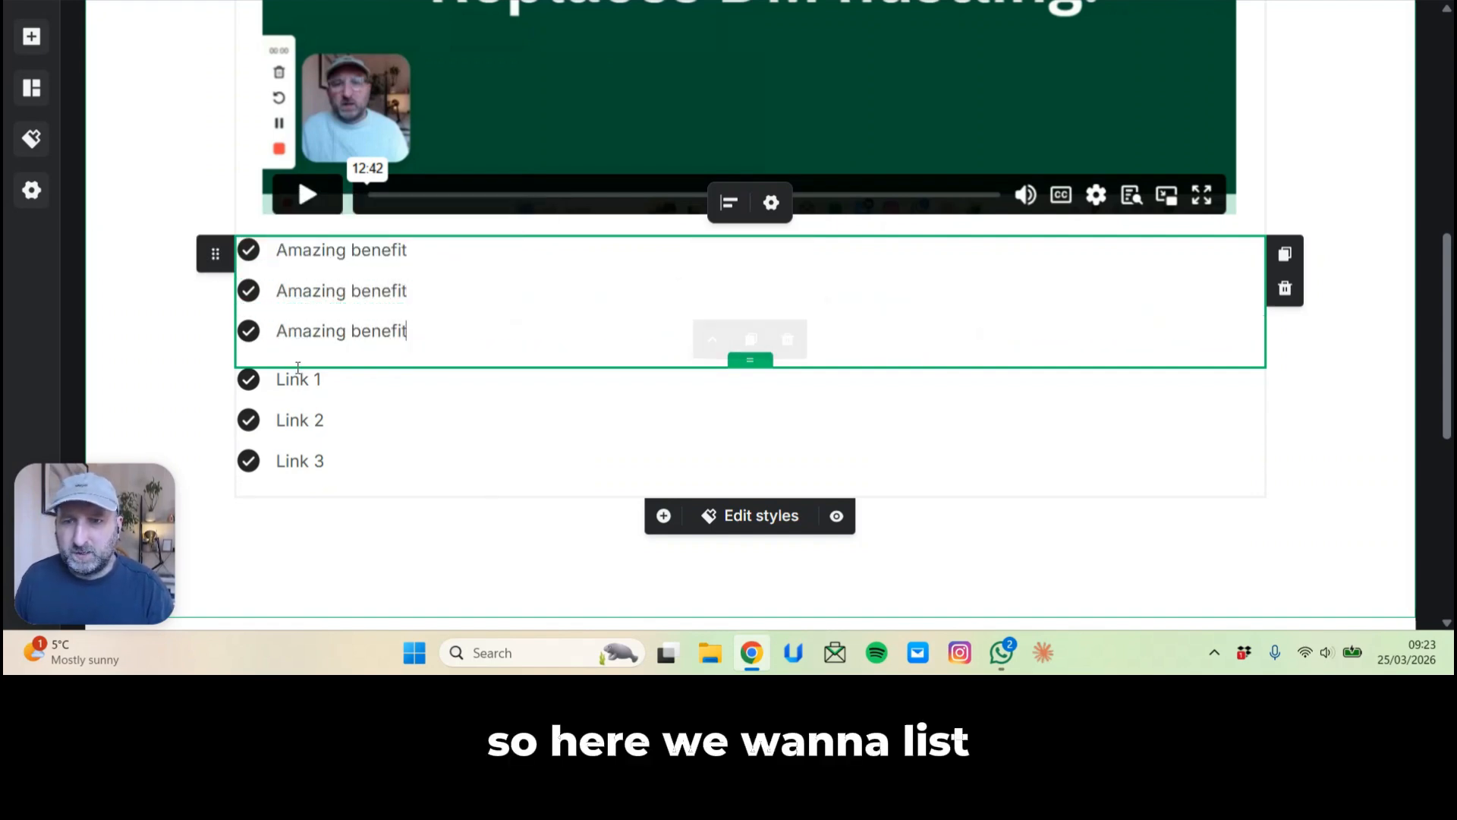
Replace all three items of the duplicated second list with the copied text "Amazing benefit".
triple_click(291, 379)
key(ctrl+v)
click(292, 420)
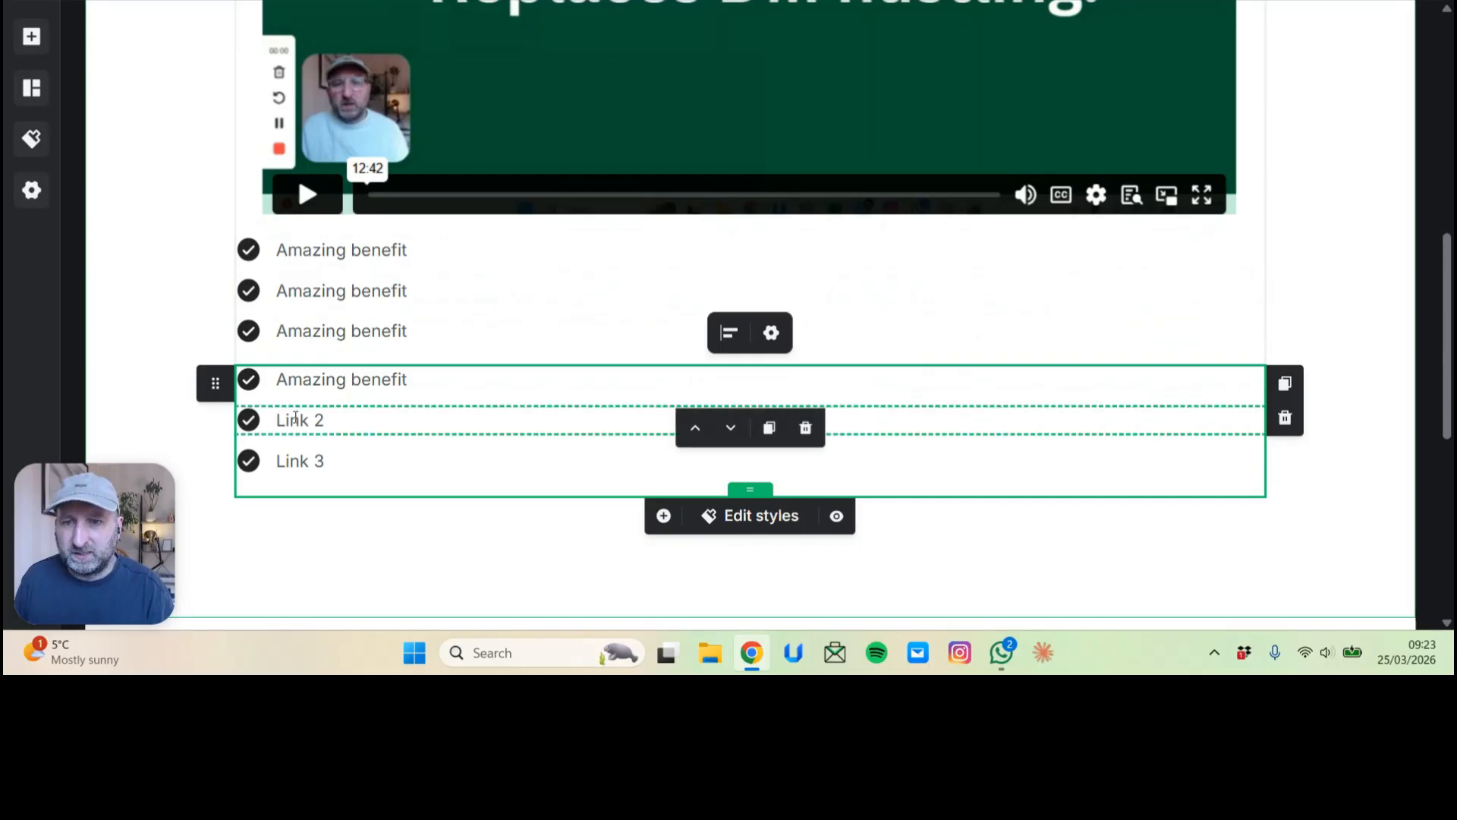
triple_click(291, 420)
key(ctrl+v)
click(317, 459)
triple_click(317, 459)
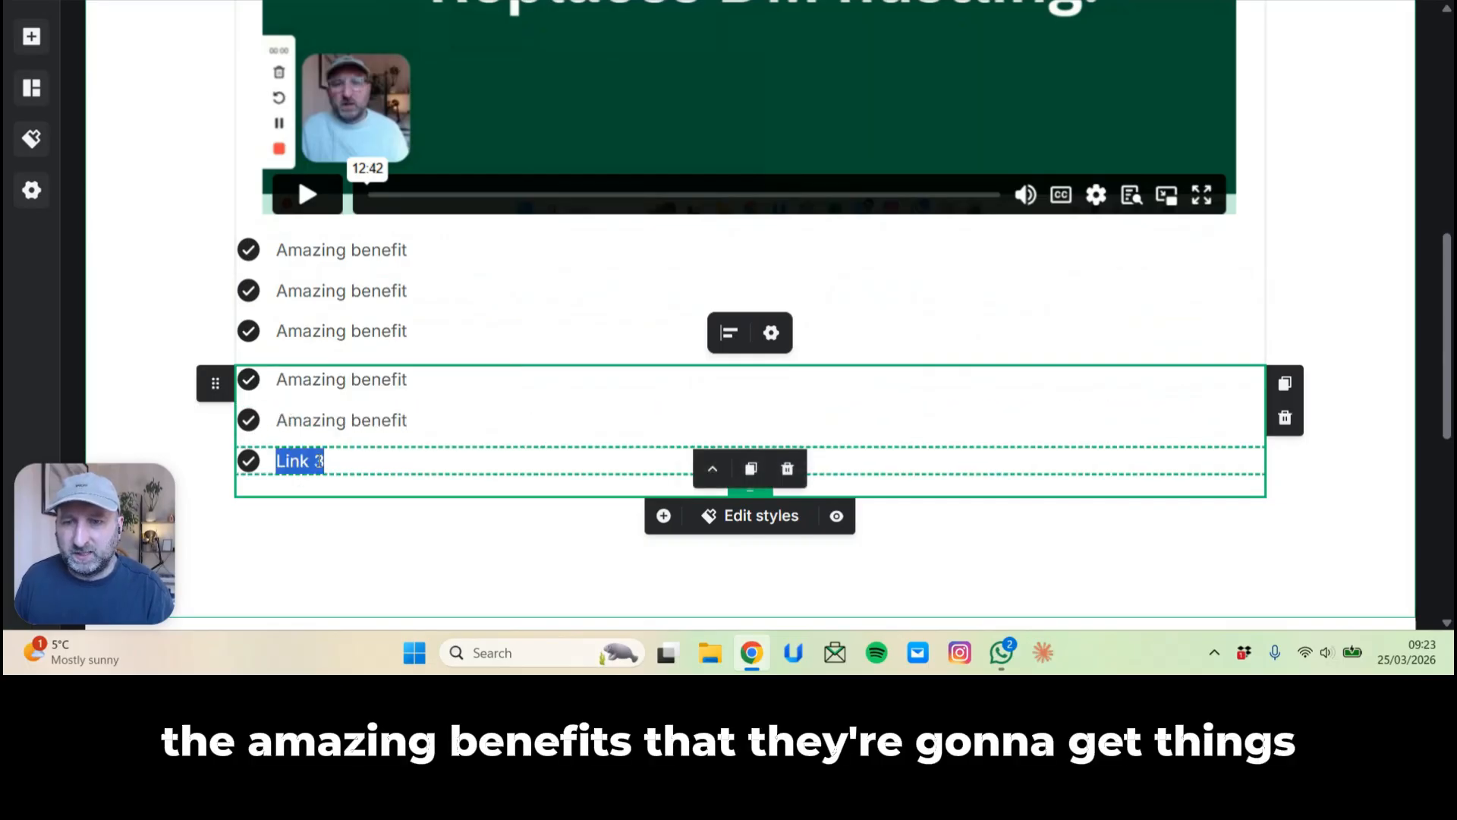
key(ctrl+v)
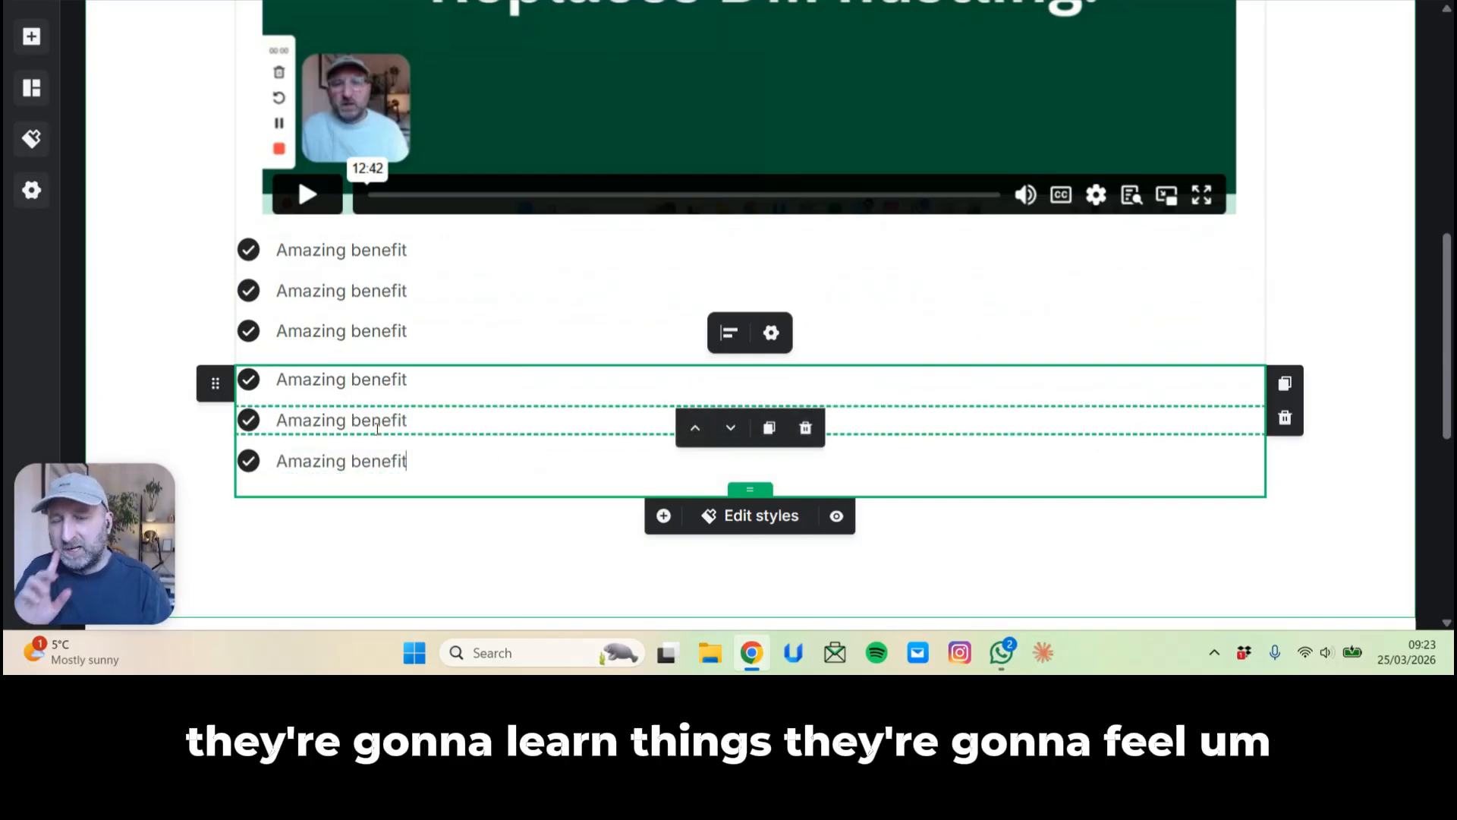
Review the page layout from the headline through the video screenshot and benefit lists to the signup form.
scroll(416, 426, up, 2)
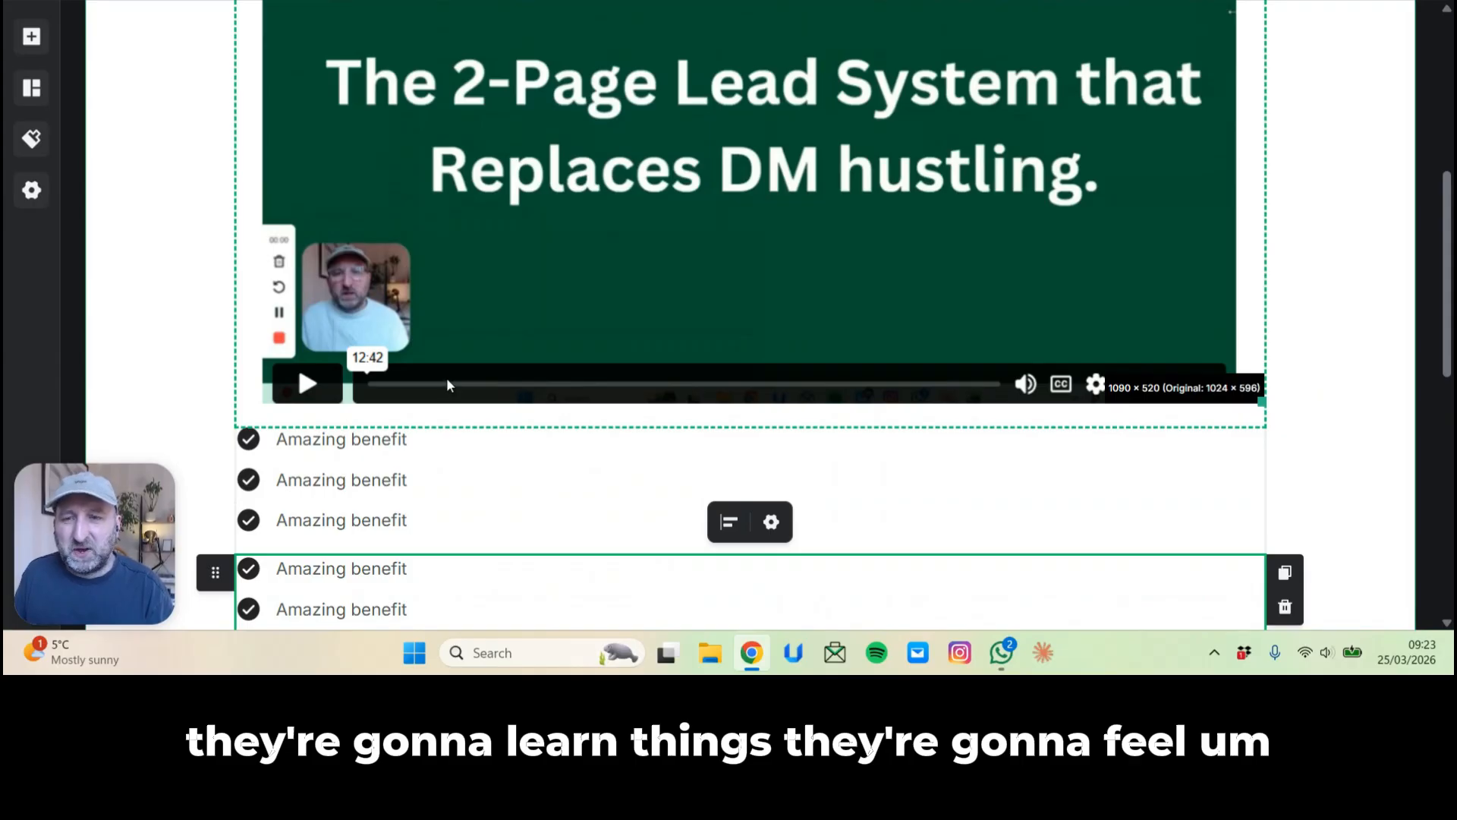
scroll(694, 455, down, 2)
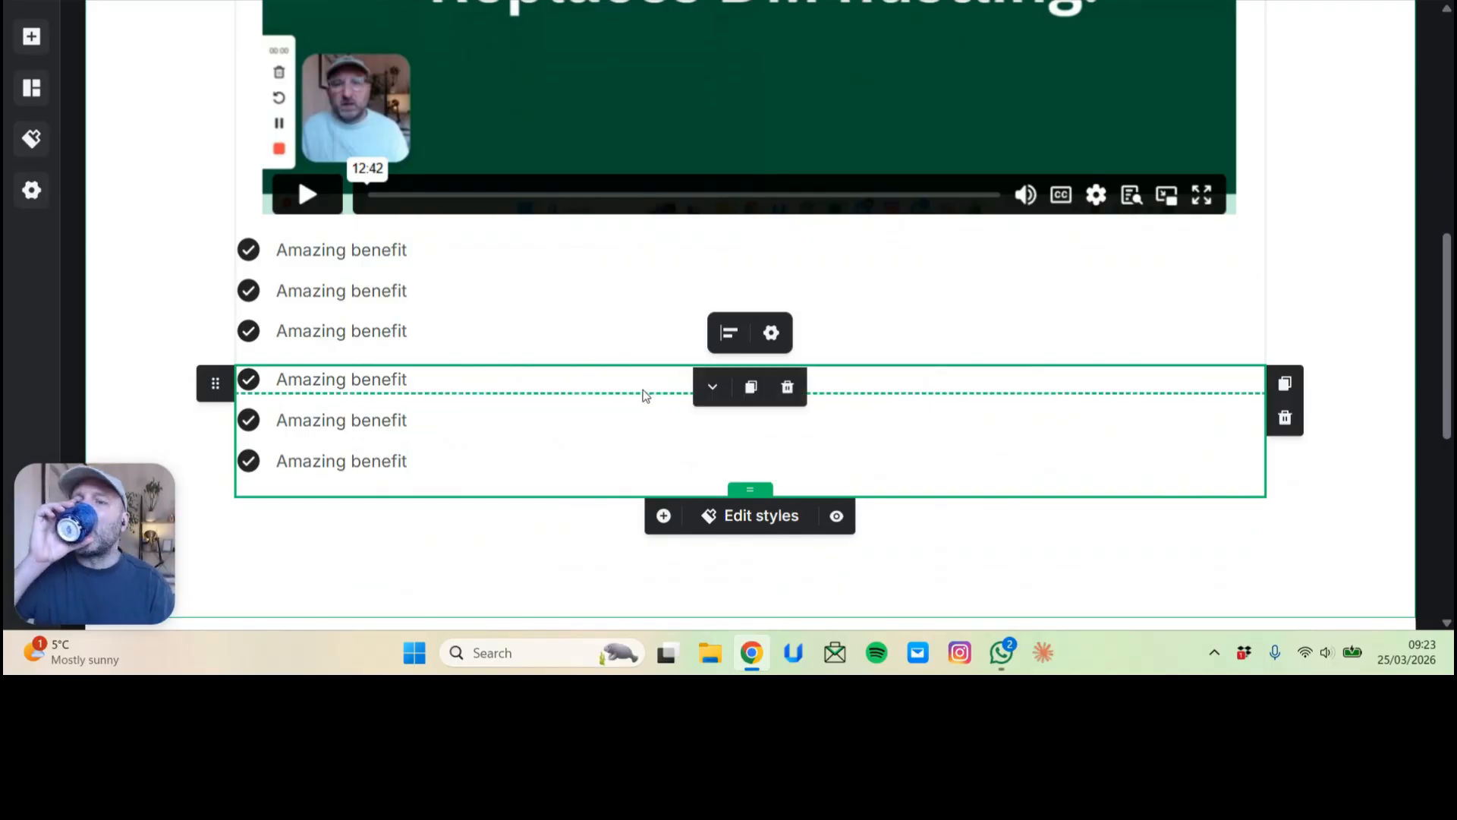
scroll(638, 383, up, 6)
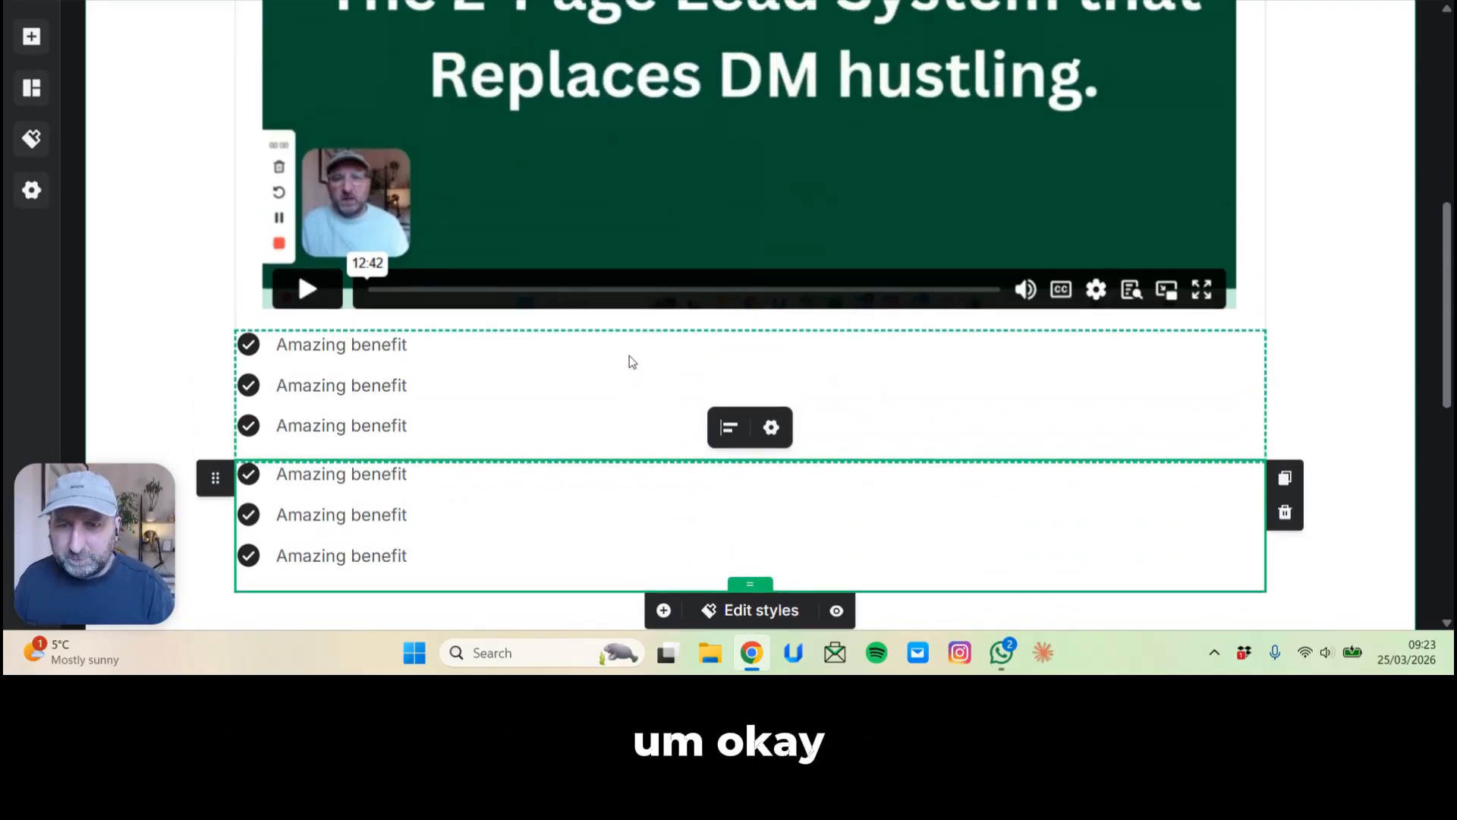
scroll(632, 353, down, 7)
scroll(634, 356, up, 10)
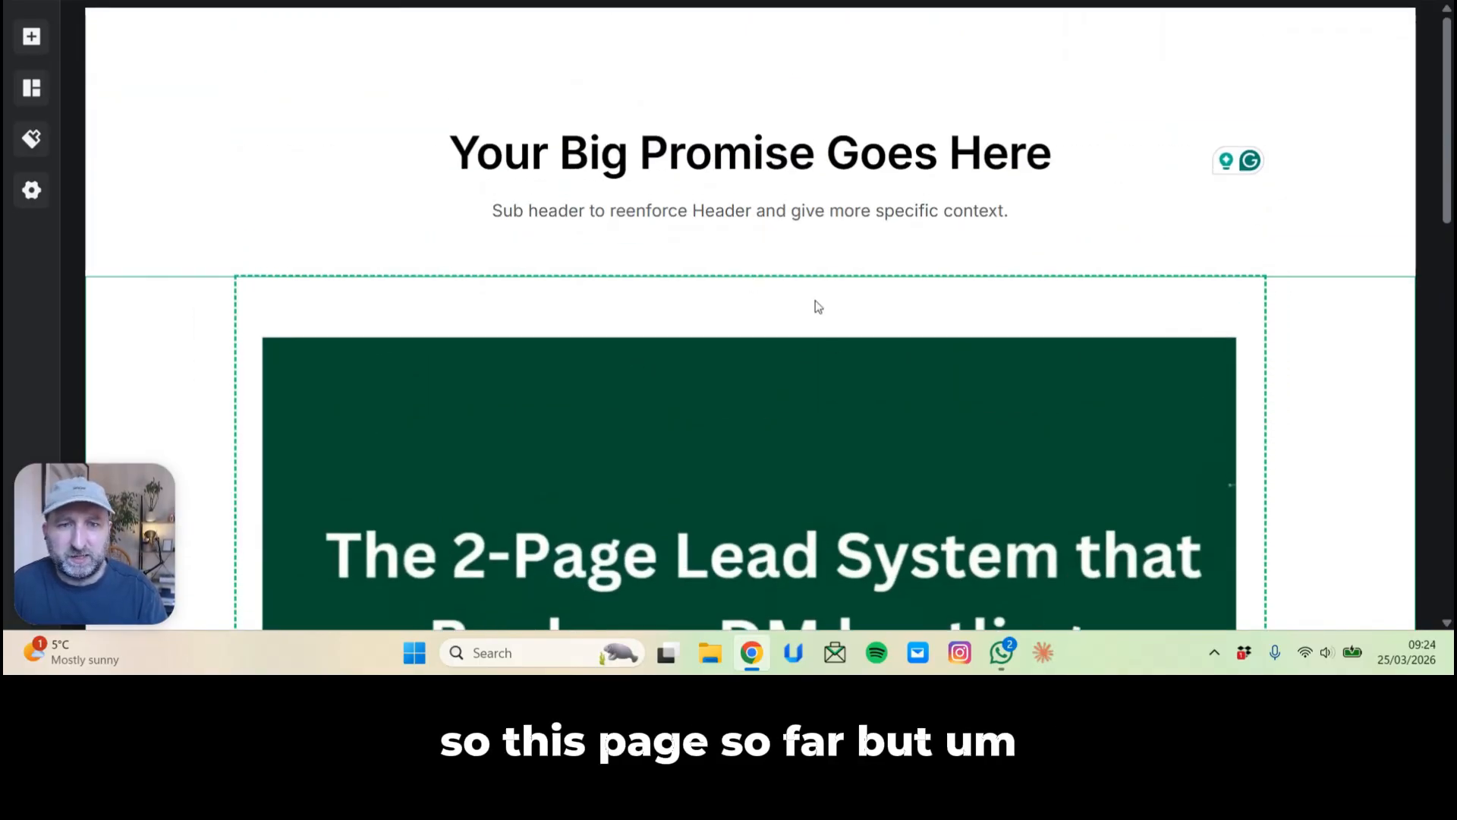
scroll(816, 304, down, 10)
scroll(826, 301, up, 5)
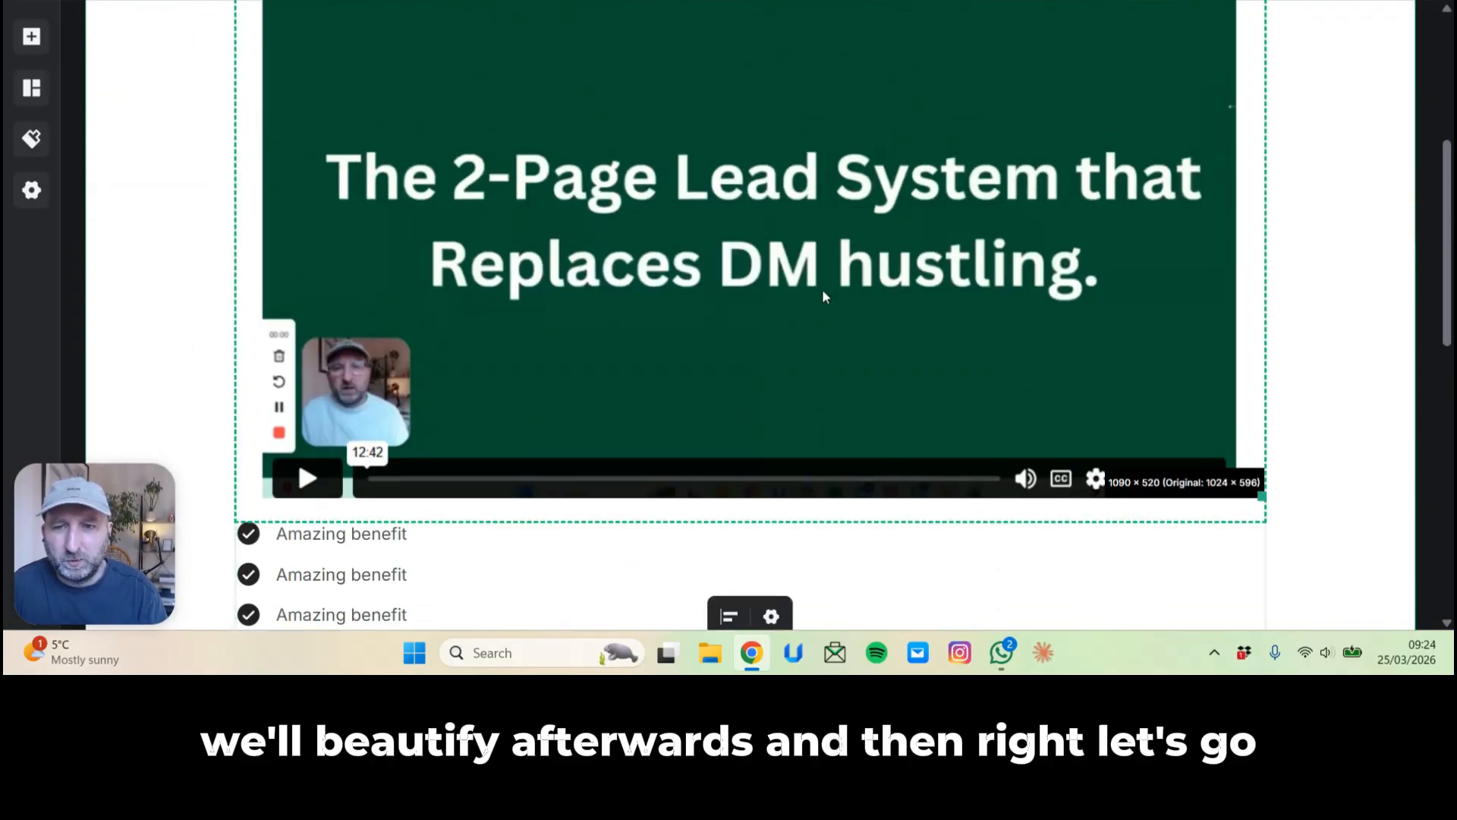
Add a text block between the video screenshot and the first benefit list.
click(32, 38)
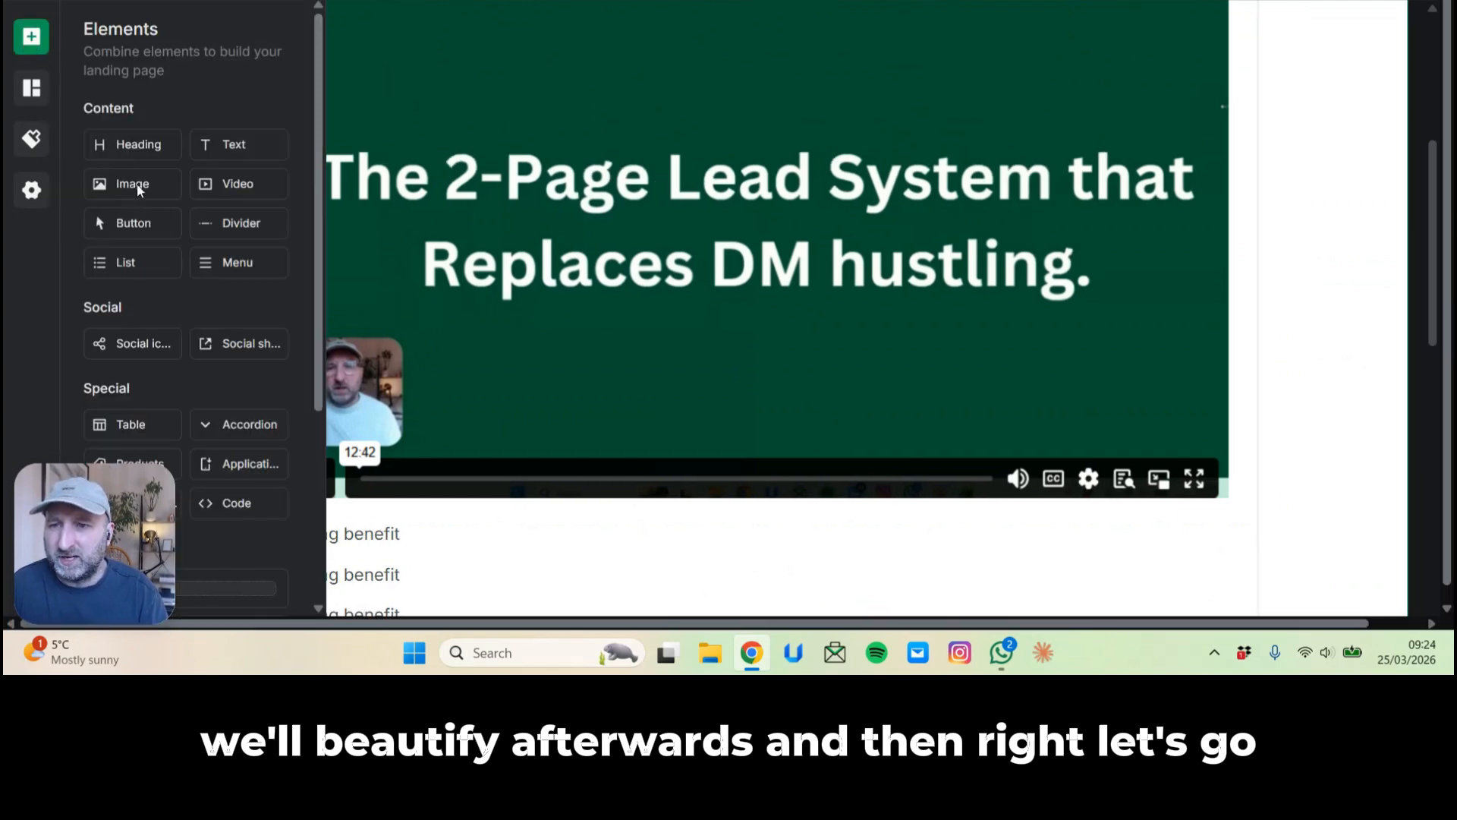
scroll(143, 208, down, 4)
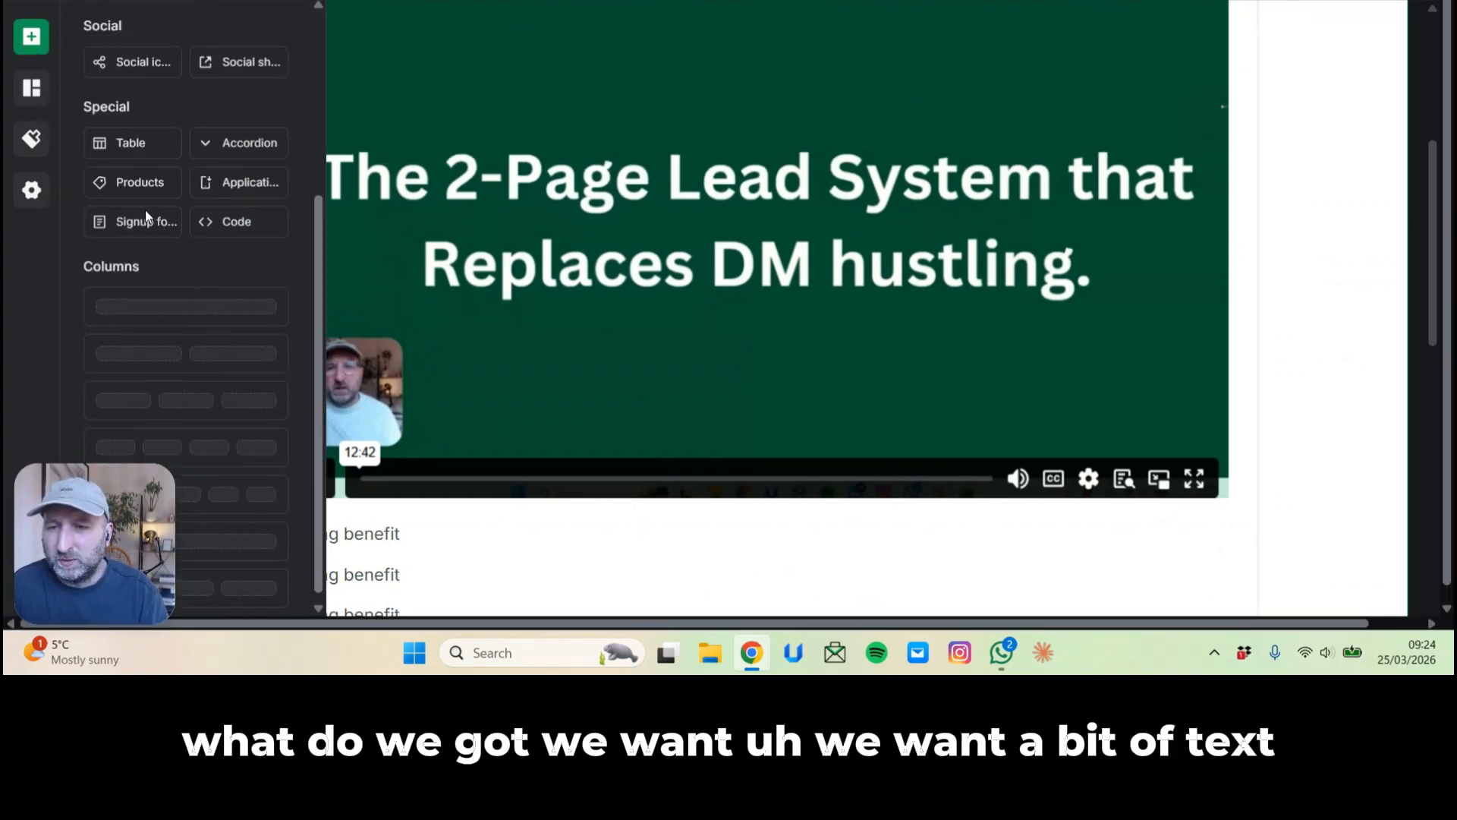
scroll(543, 317, up, 5)
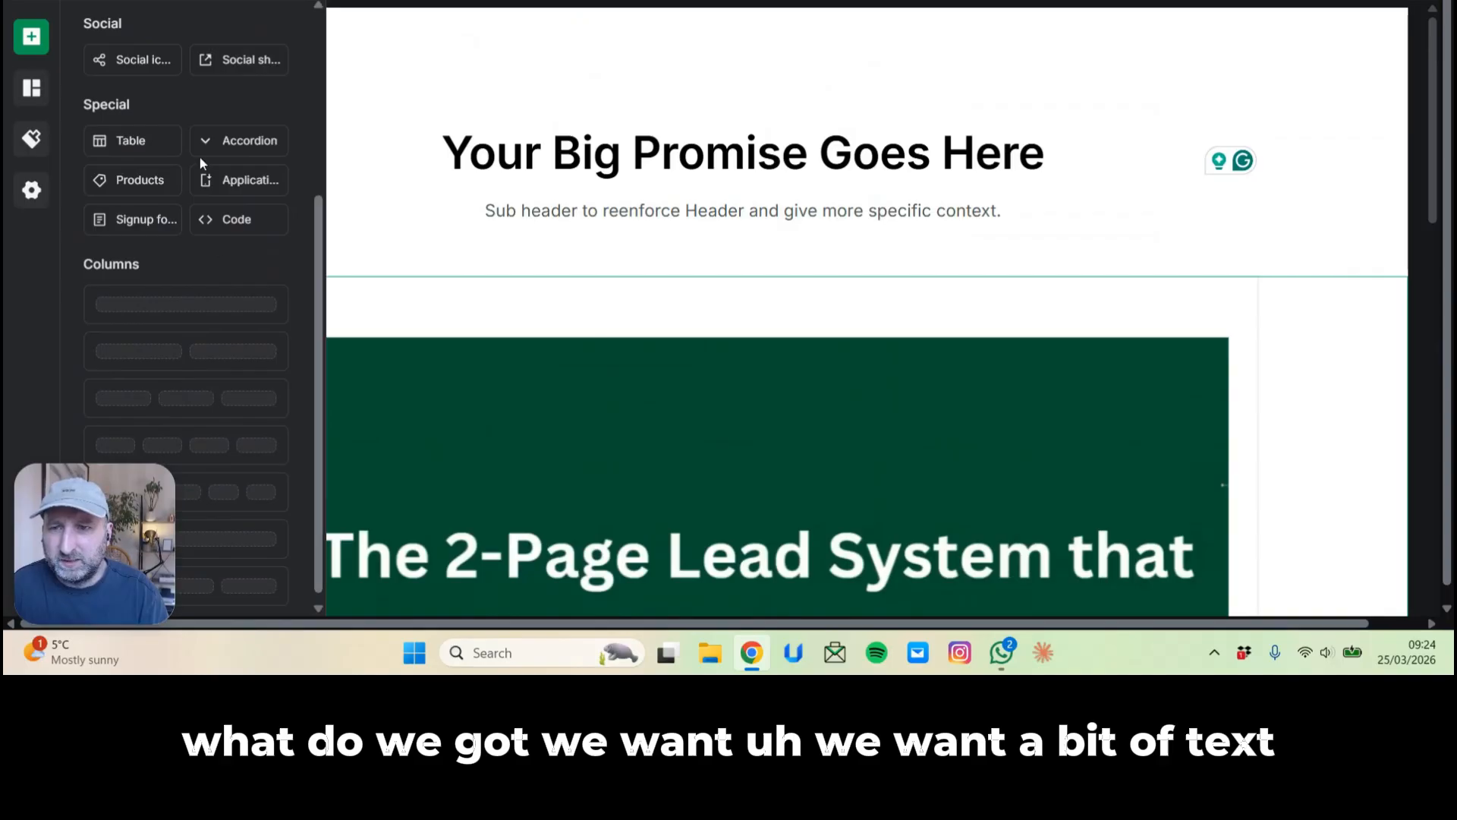
scroll(218, 239, up, 4)
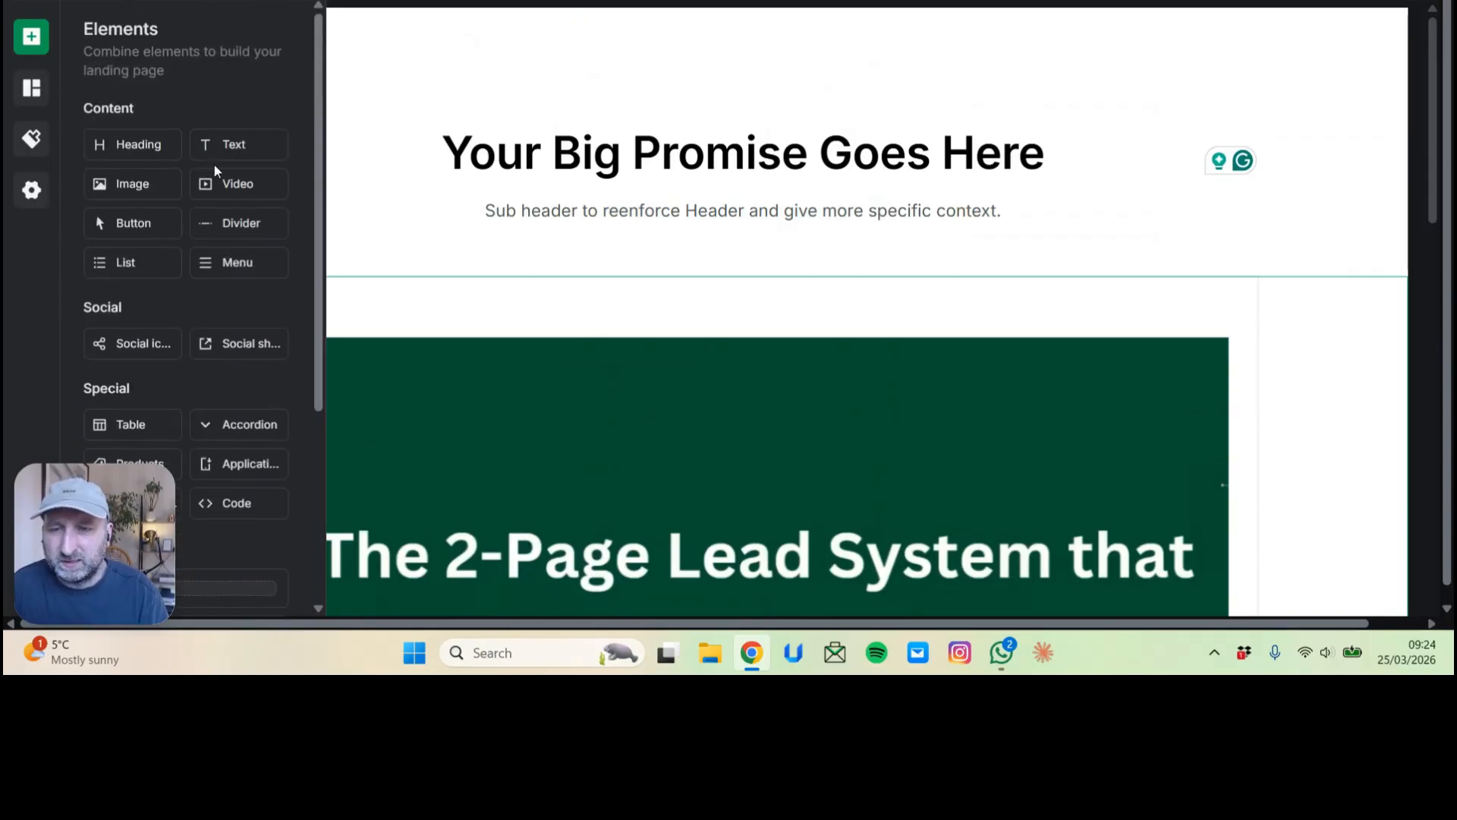
scroll(654, 221, down, 6)
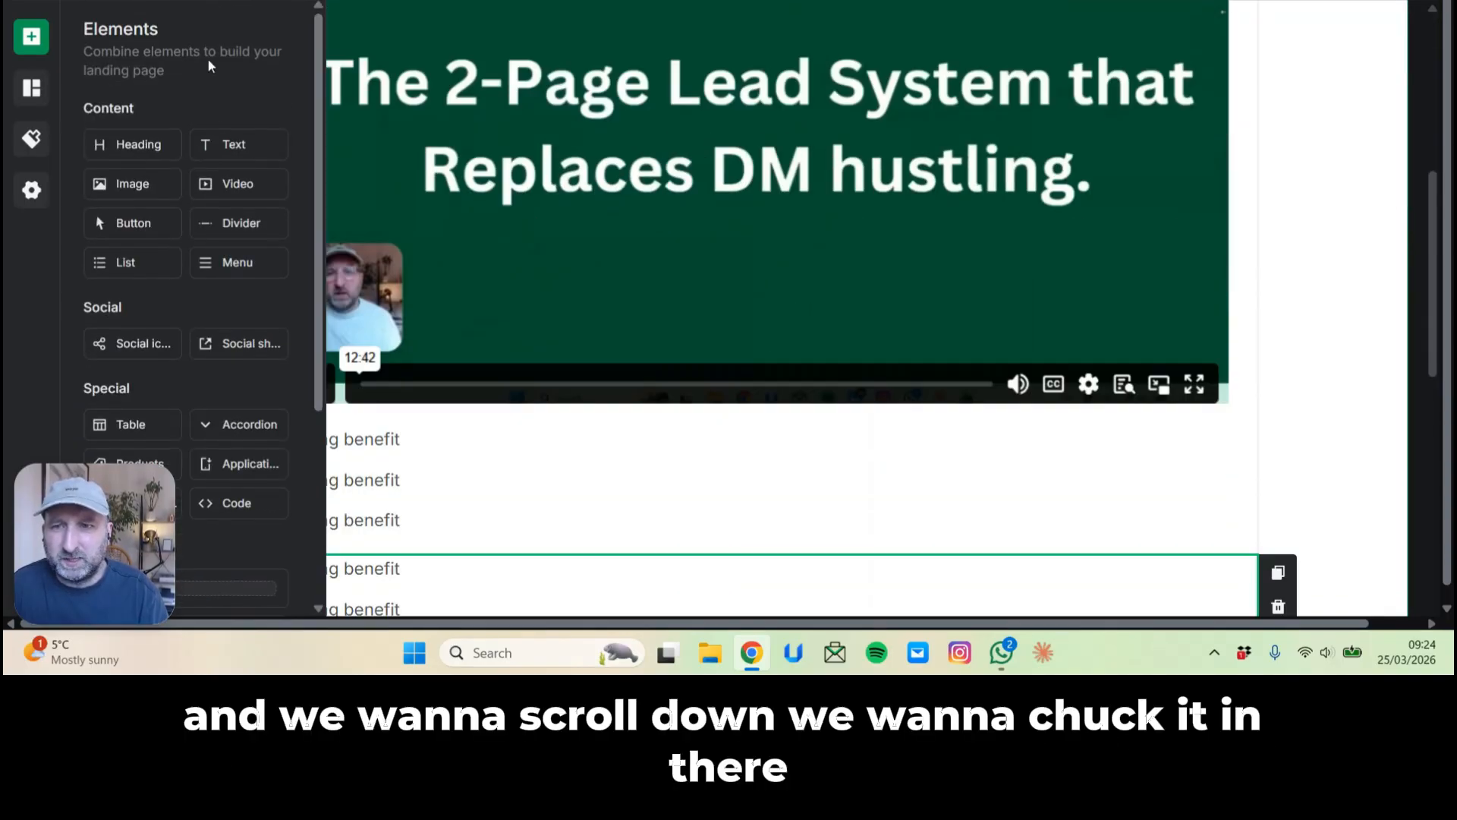
drag(222, 145, 756, 444)
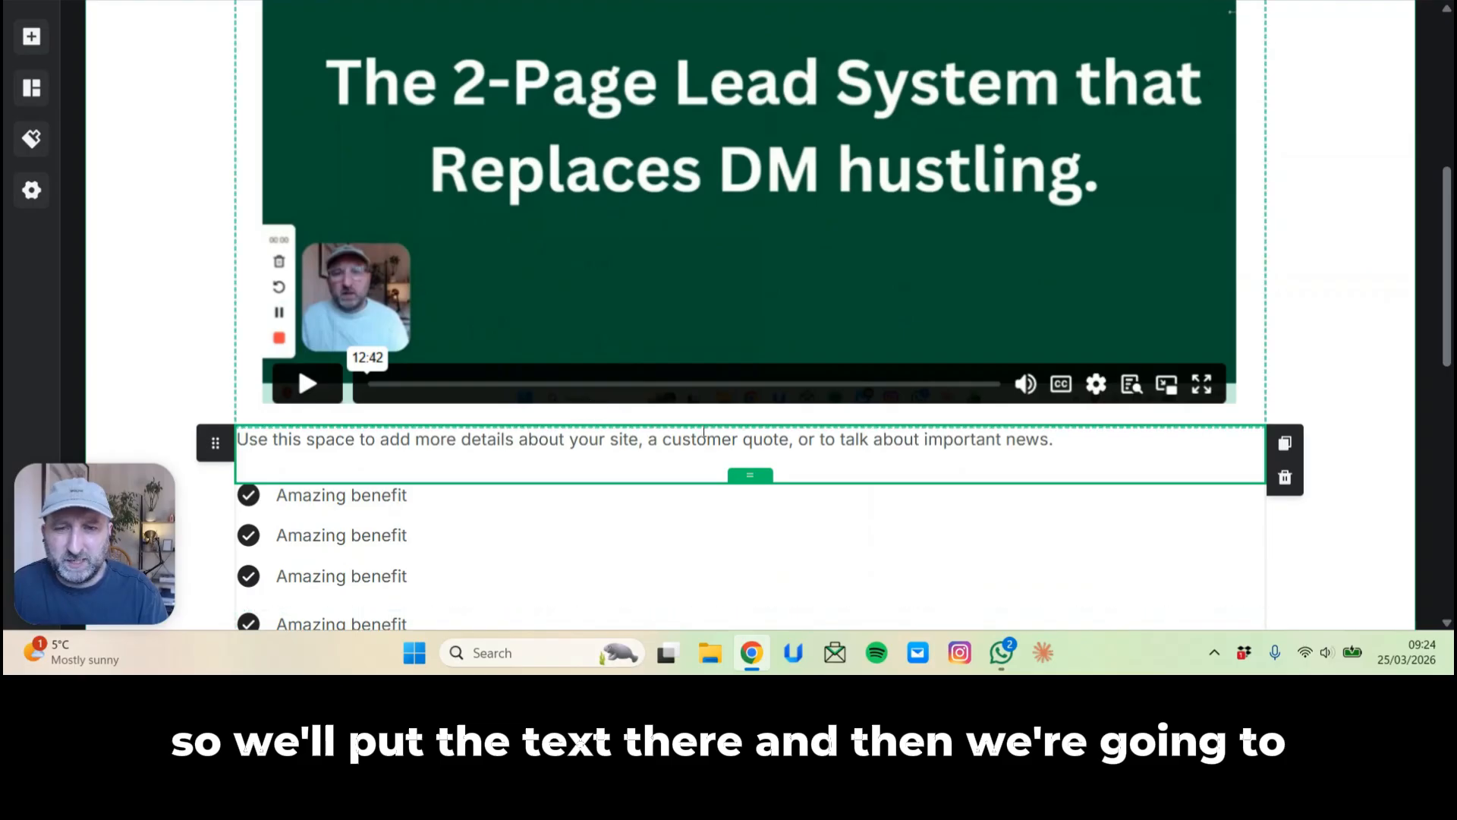
Increase the spacing between the video screenshot and the text block below it.
click(750, 386)
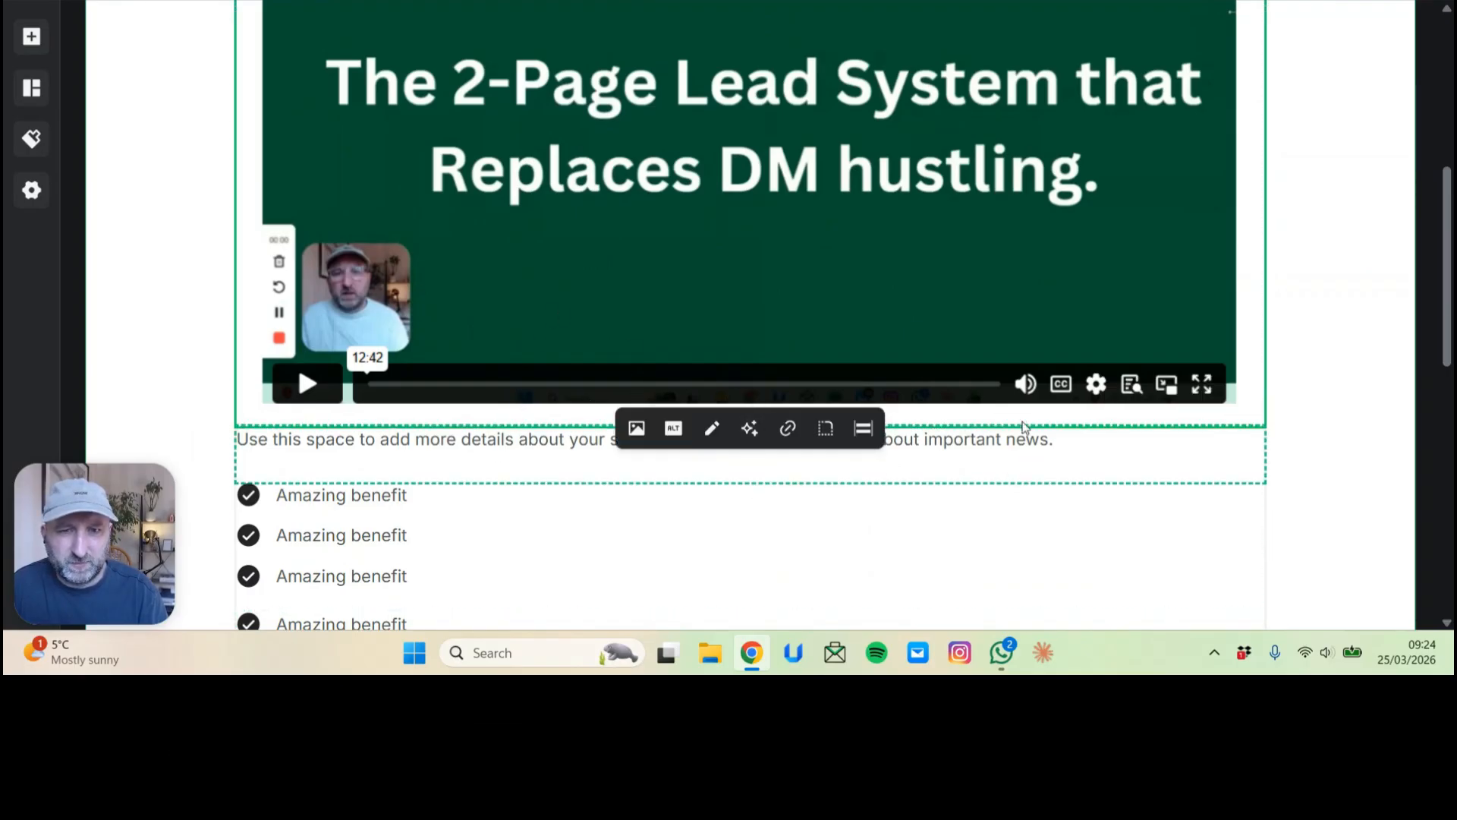
click(999, 490)
click(1002, 467)
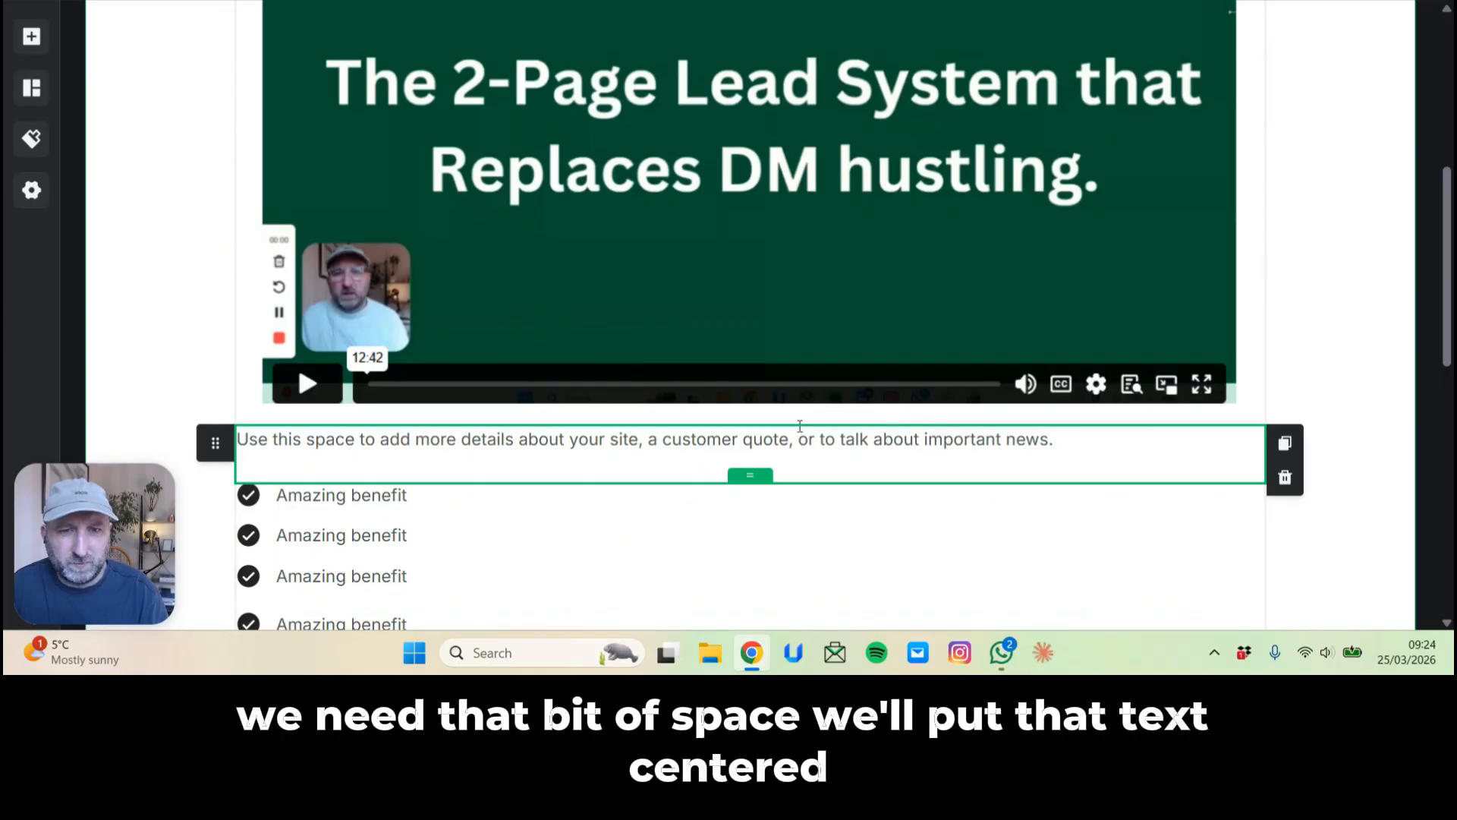
click(759, 412)
drag(756, 419, 751, 472)
Centre the placeholder text in the text block below the video screenshot.
scroll(782, 468, down, 2)
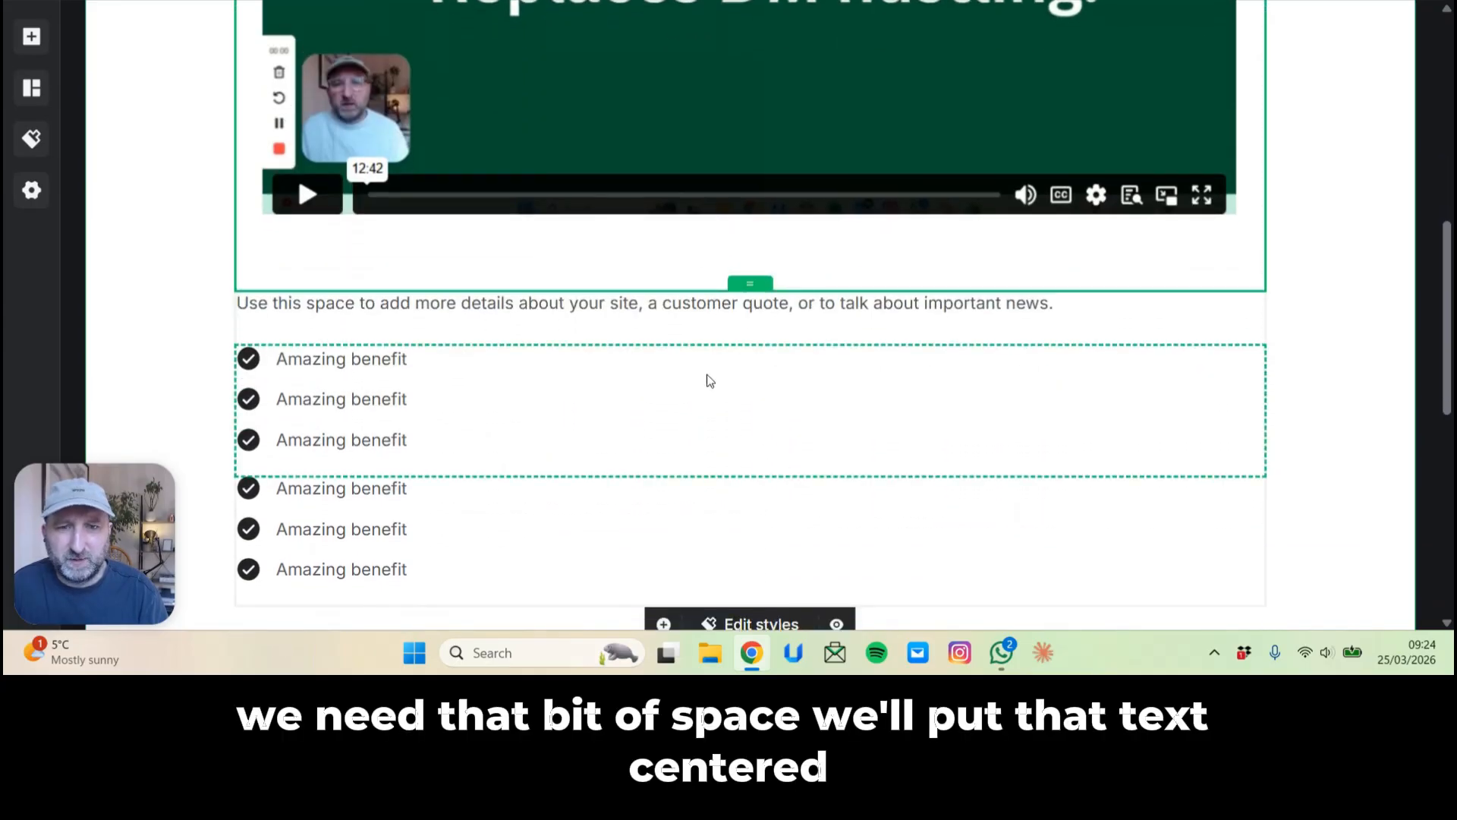
drag(1063, 309, 235, 304)
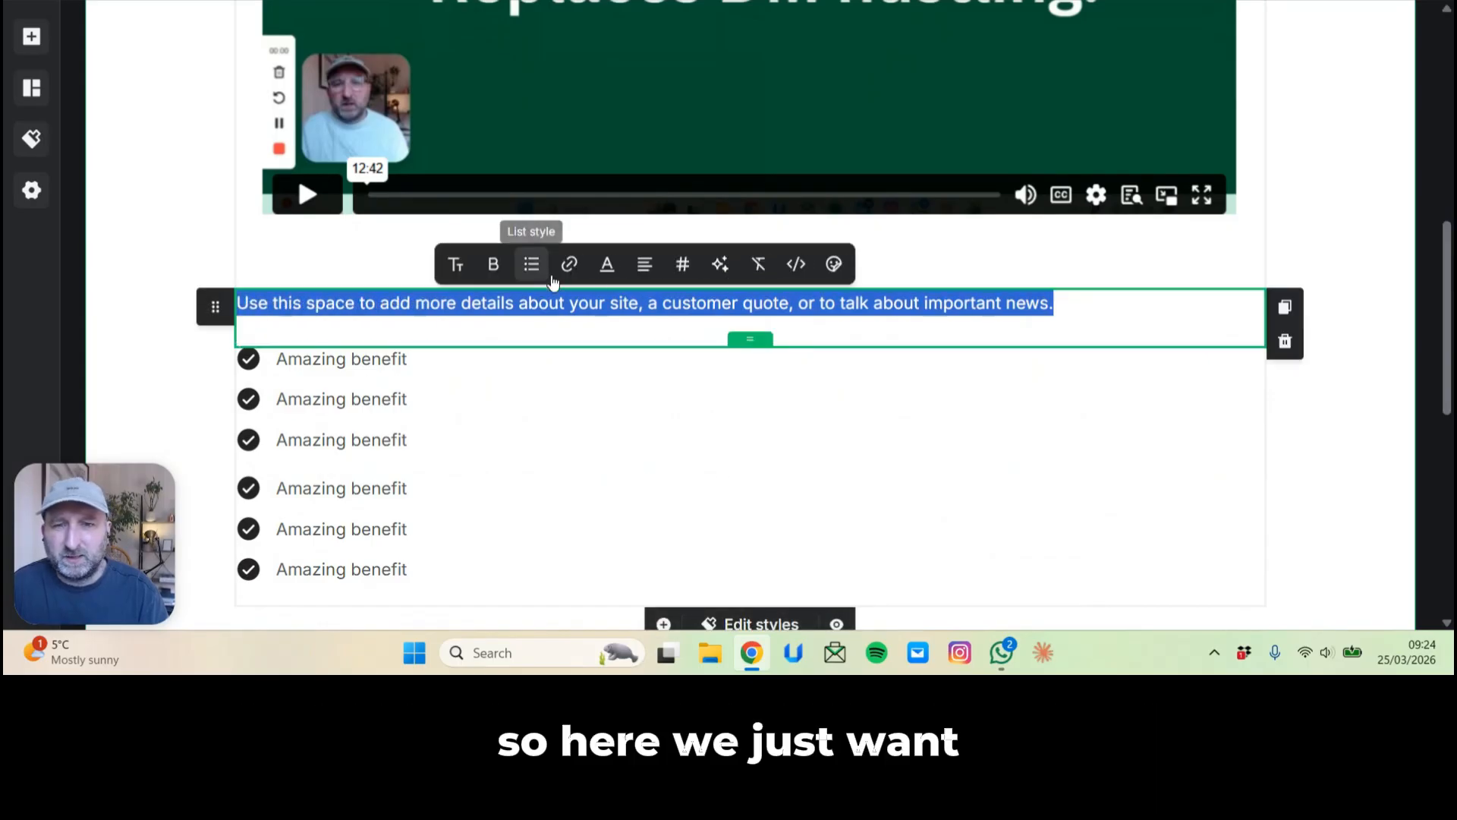
click(646, 264)
click(668, 339)
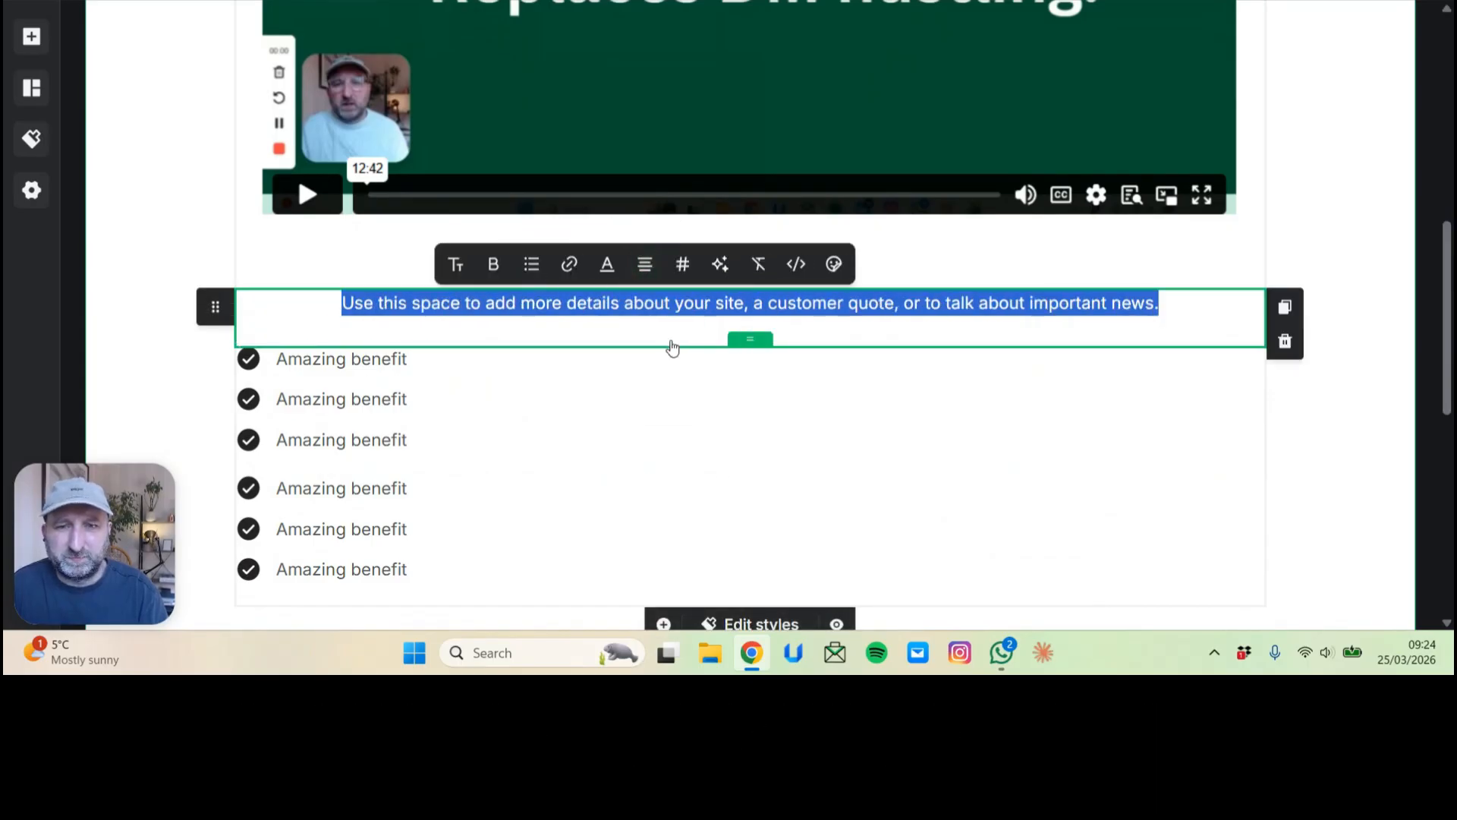
Replace the centred placeholder text with "Short paragraph expaining why this specific person (IDEAL CLIENT) should watch tihs video.".
text(Short )
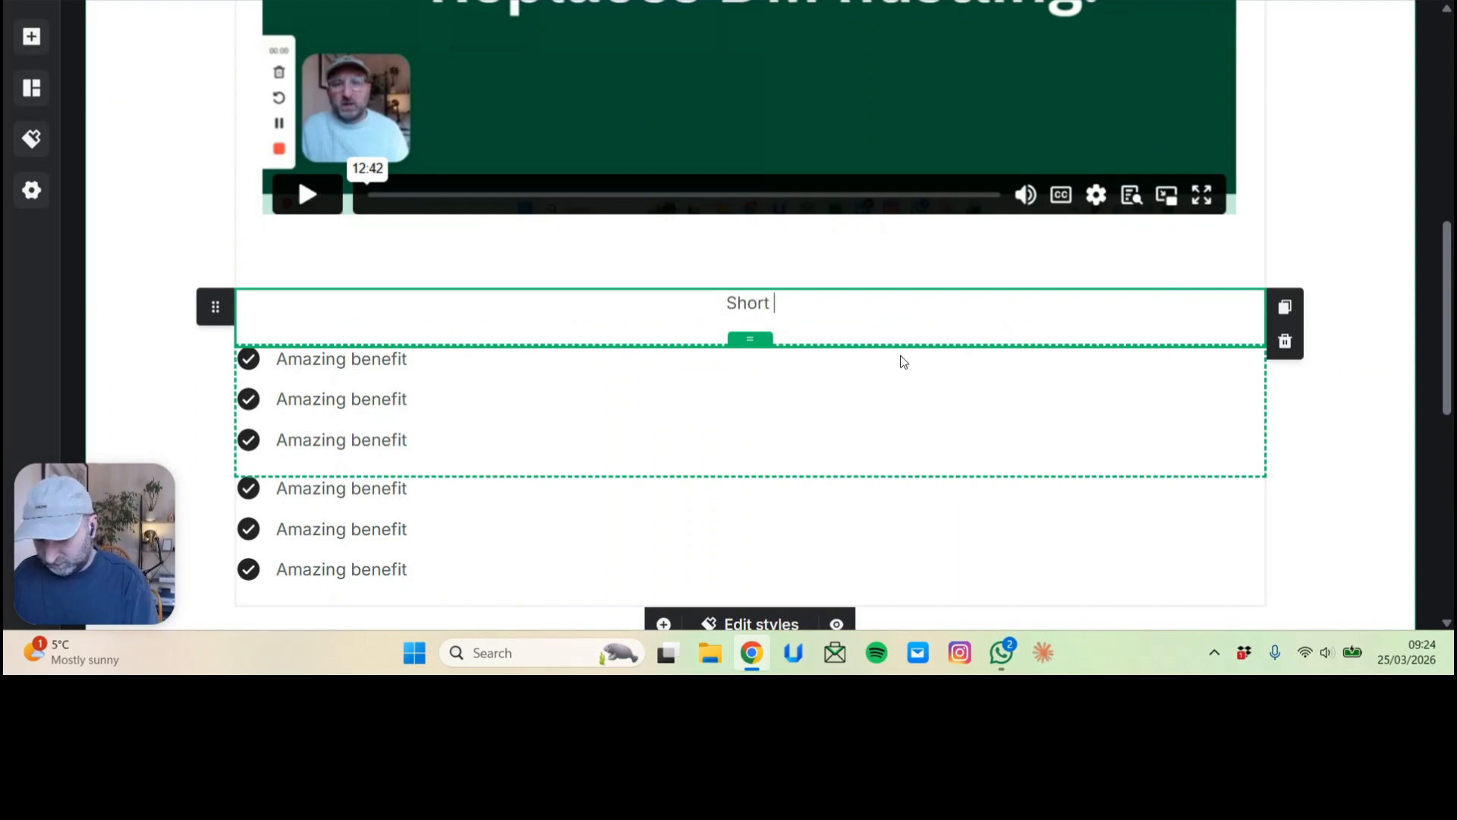
text(para)
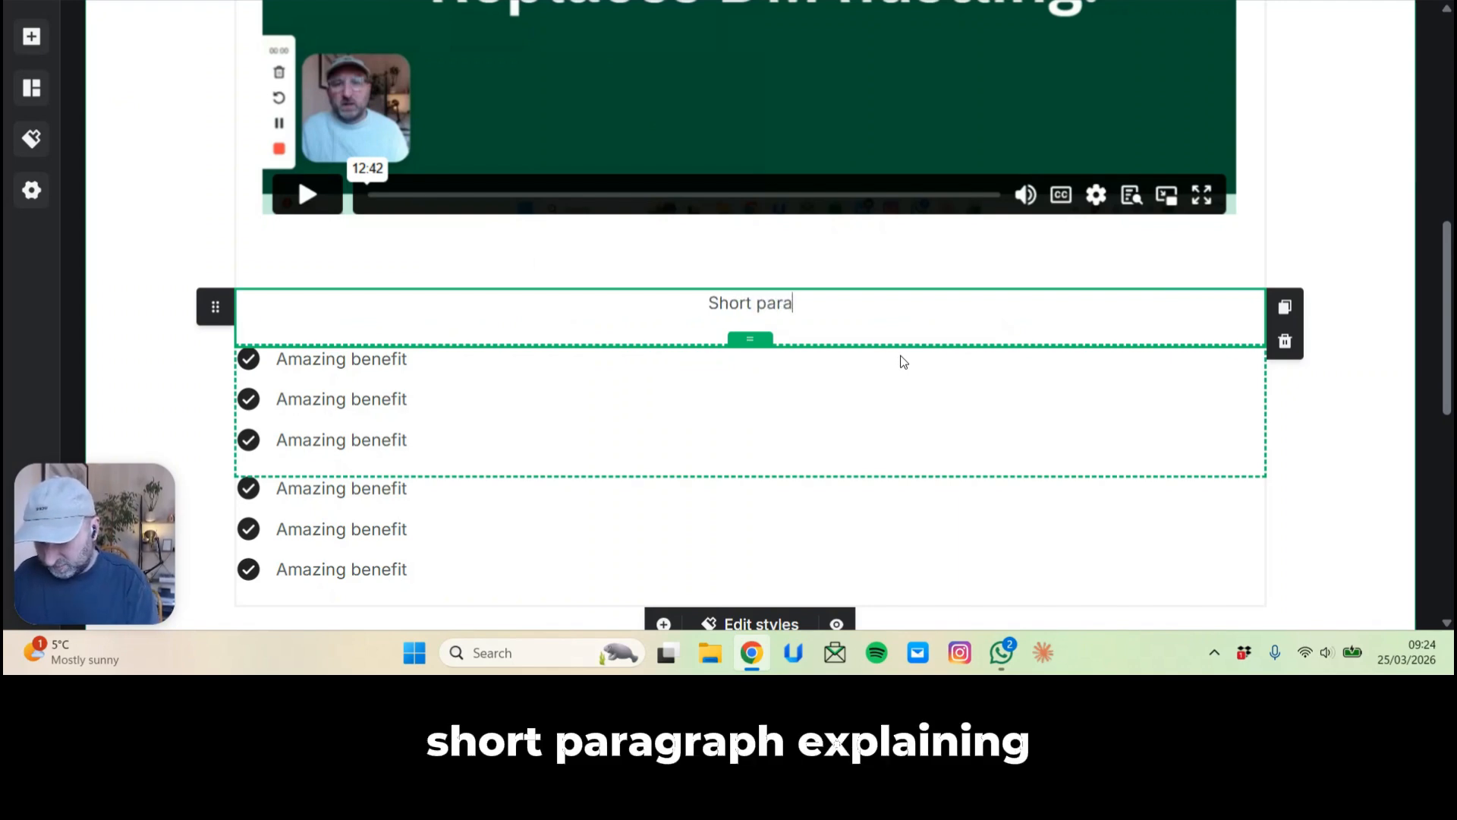
text(graph ex)
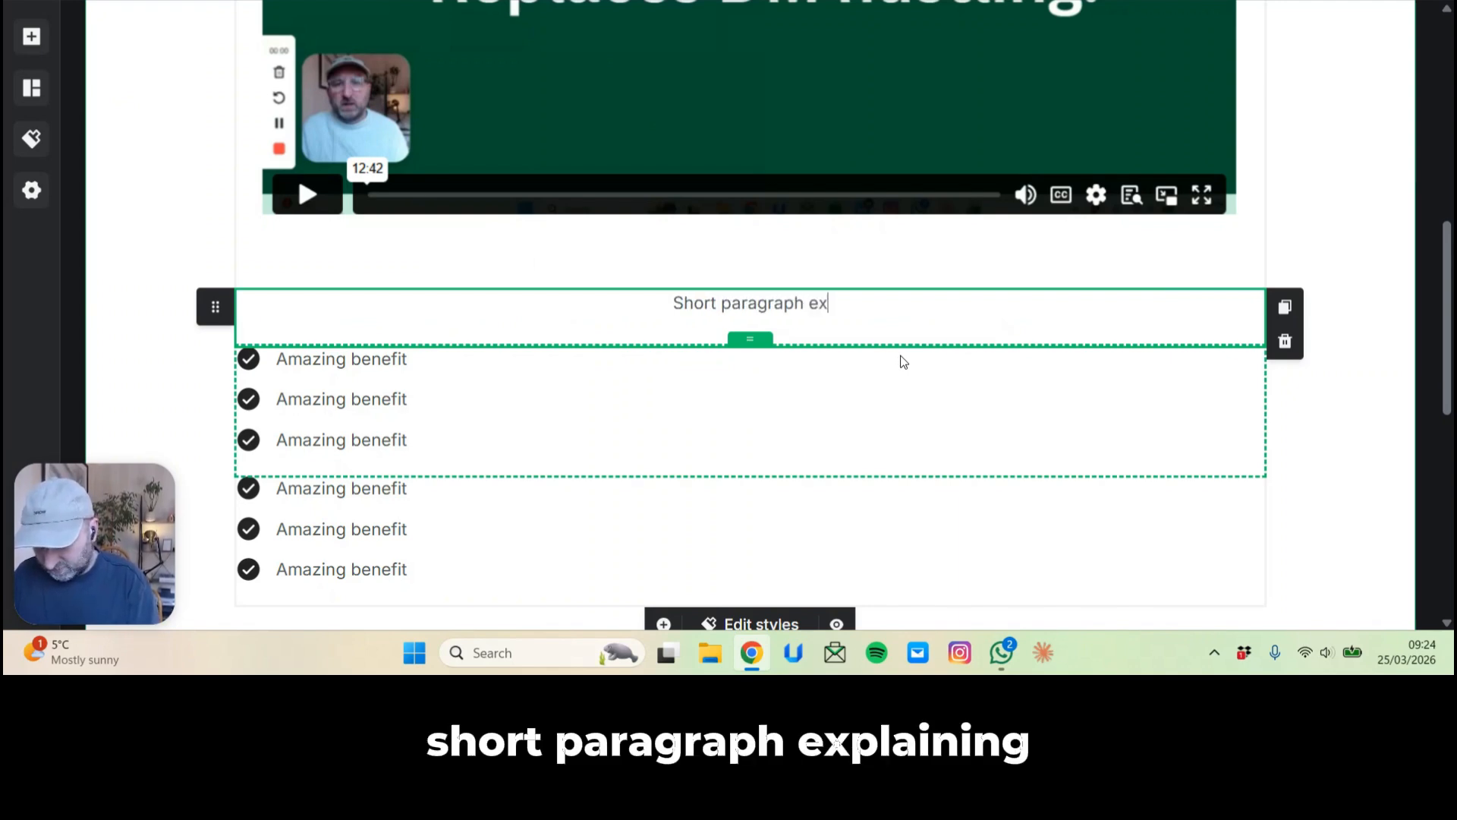
text(paining )
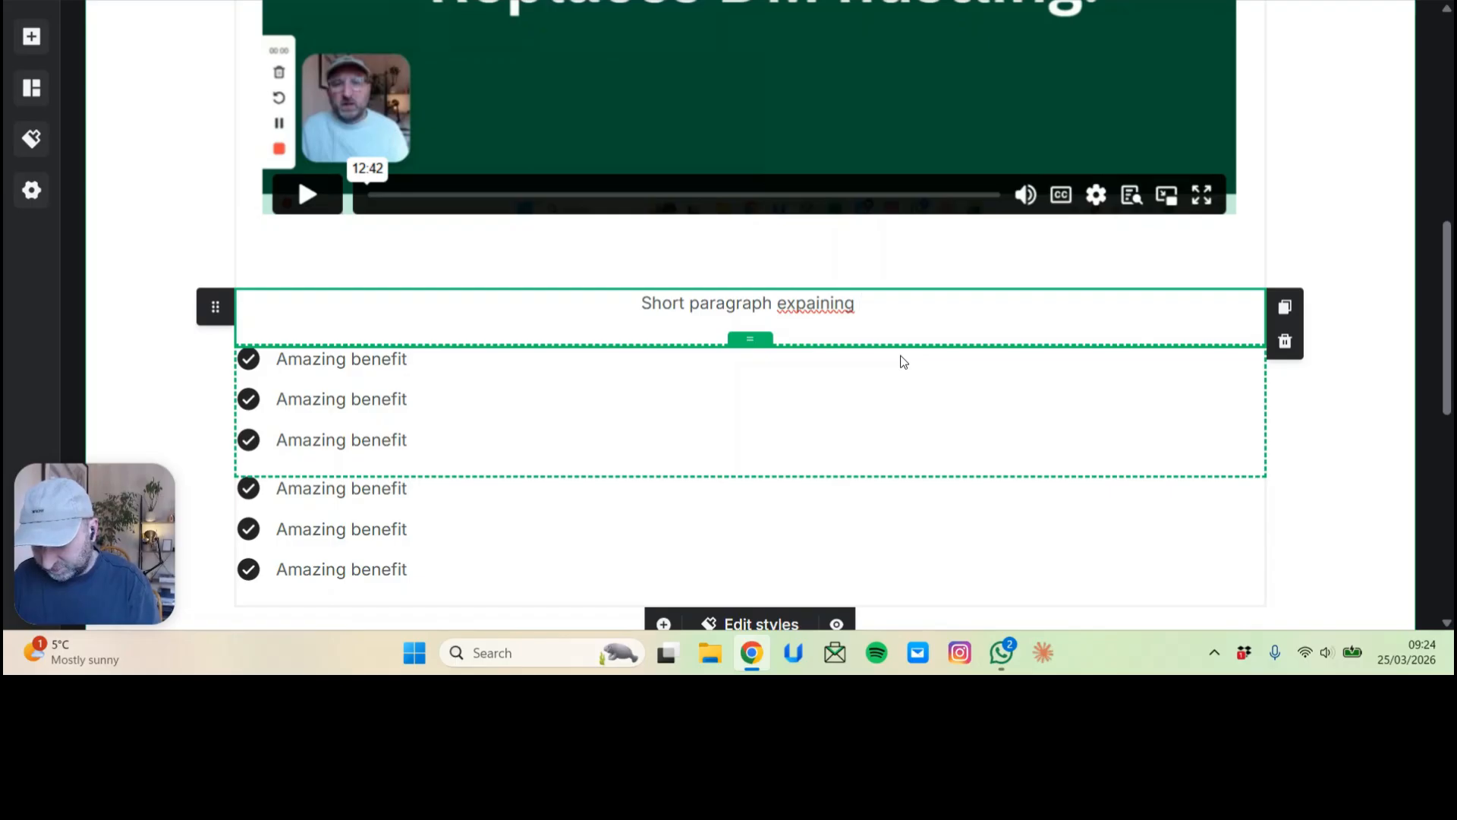
text(wh)
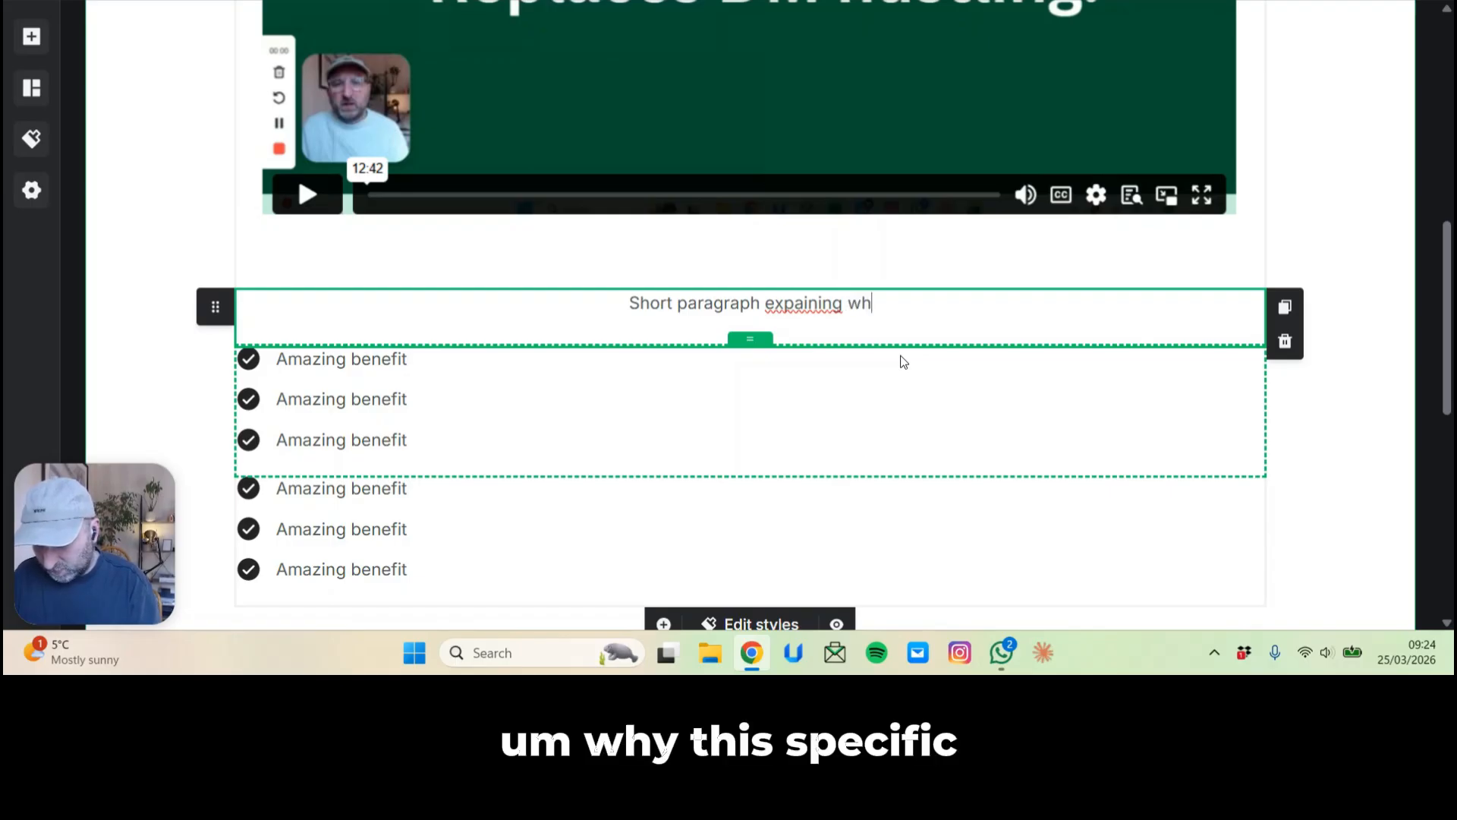
text(y this specifi)
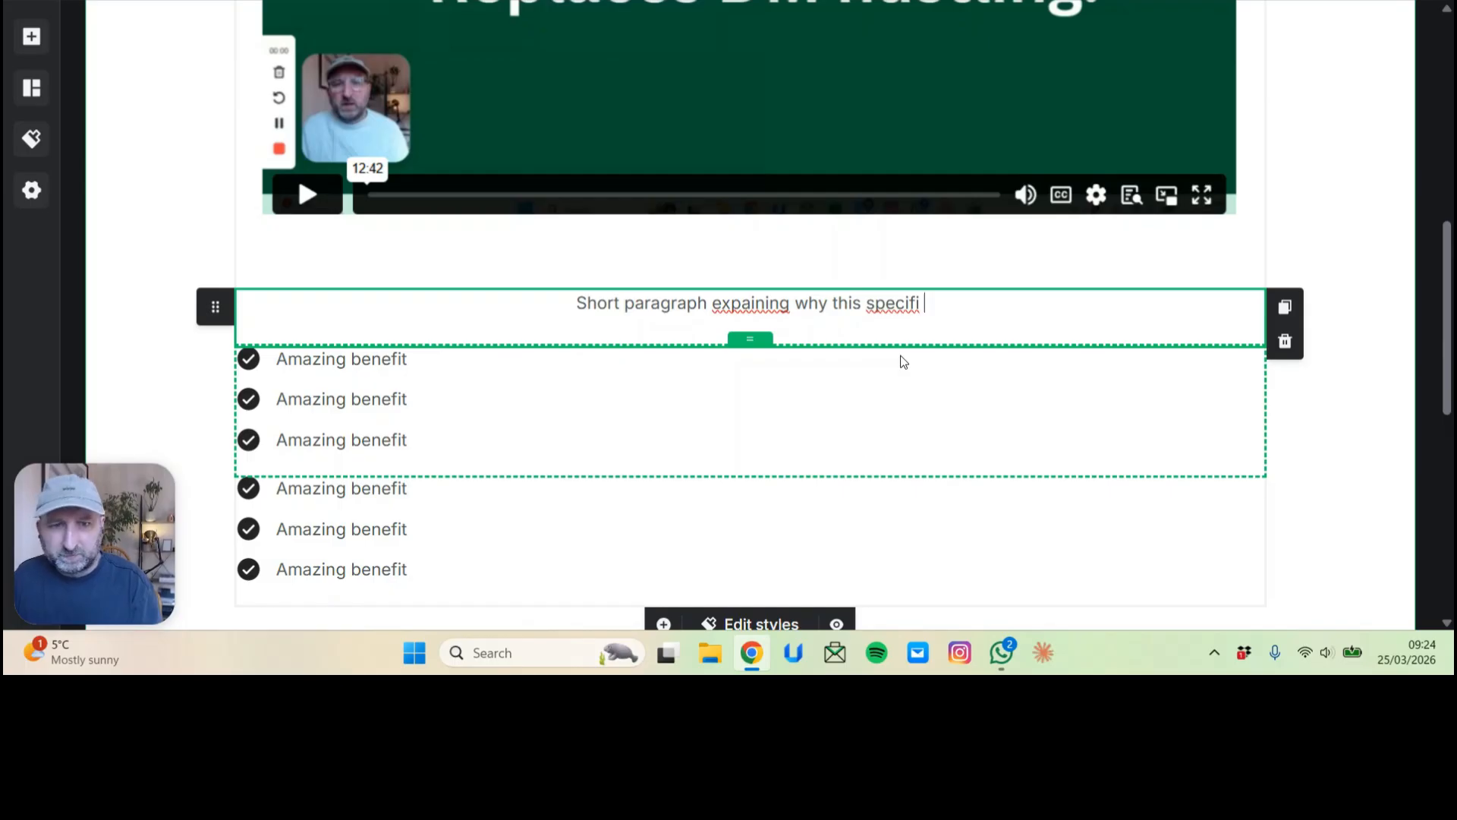
text(c person )
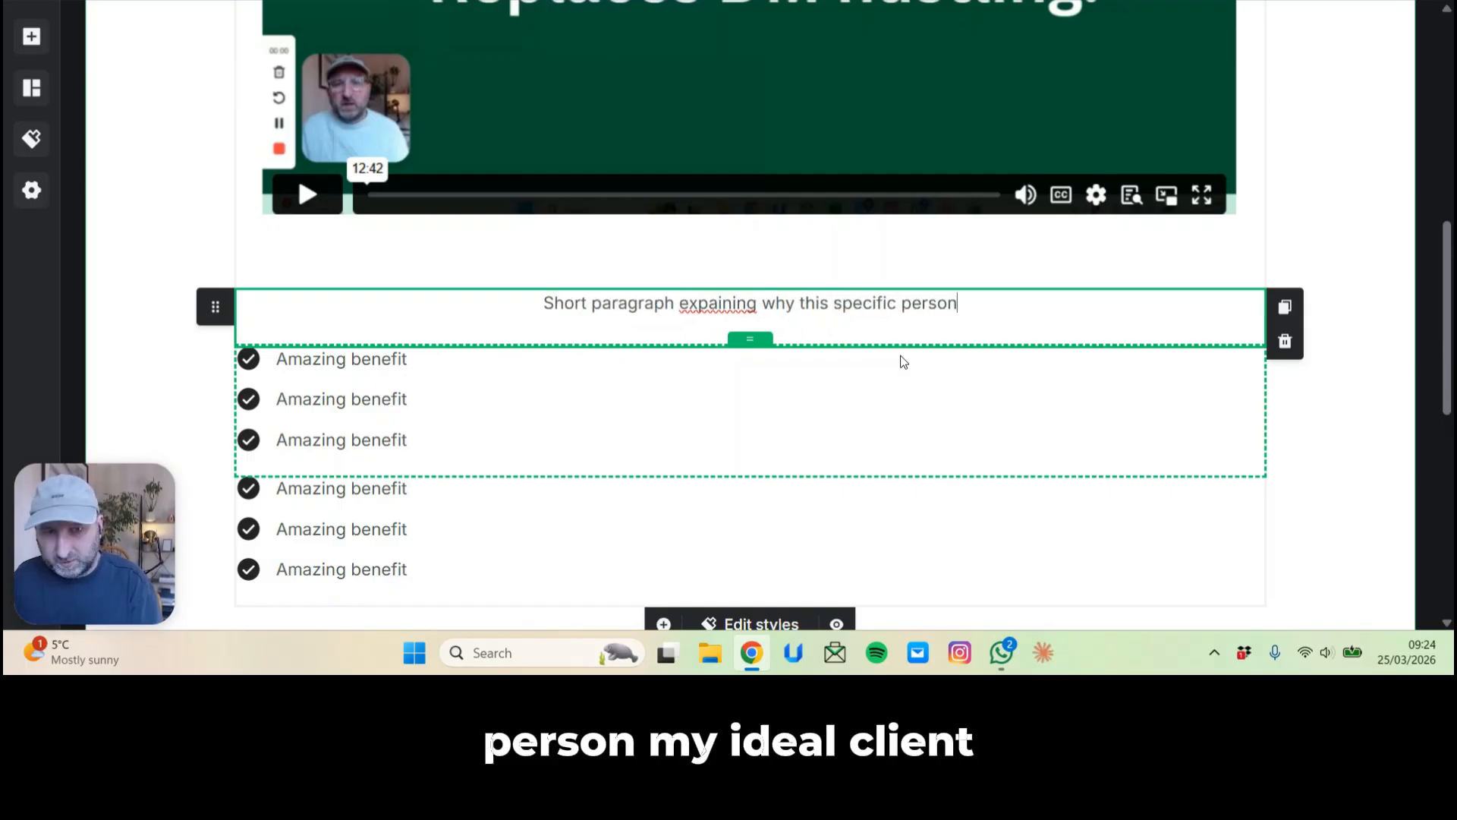
text((IDEA)
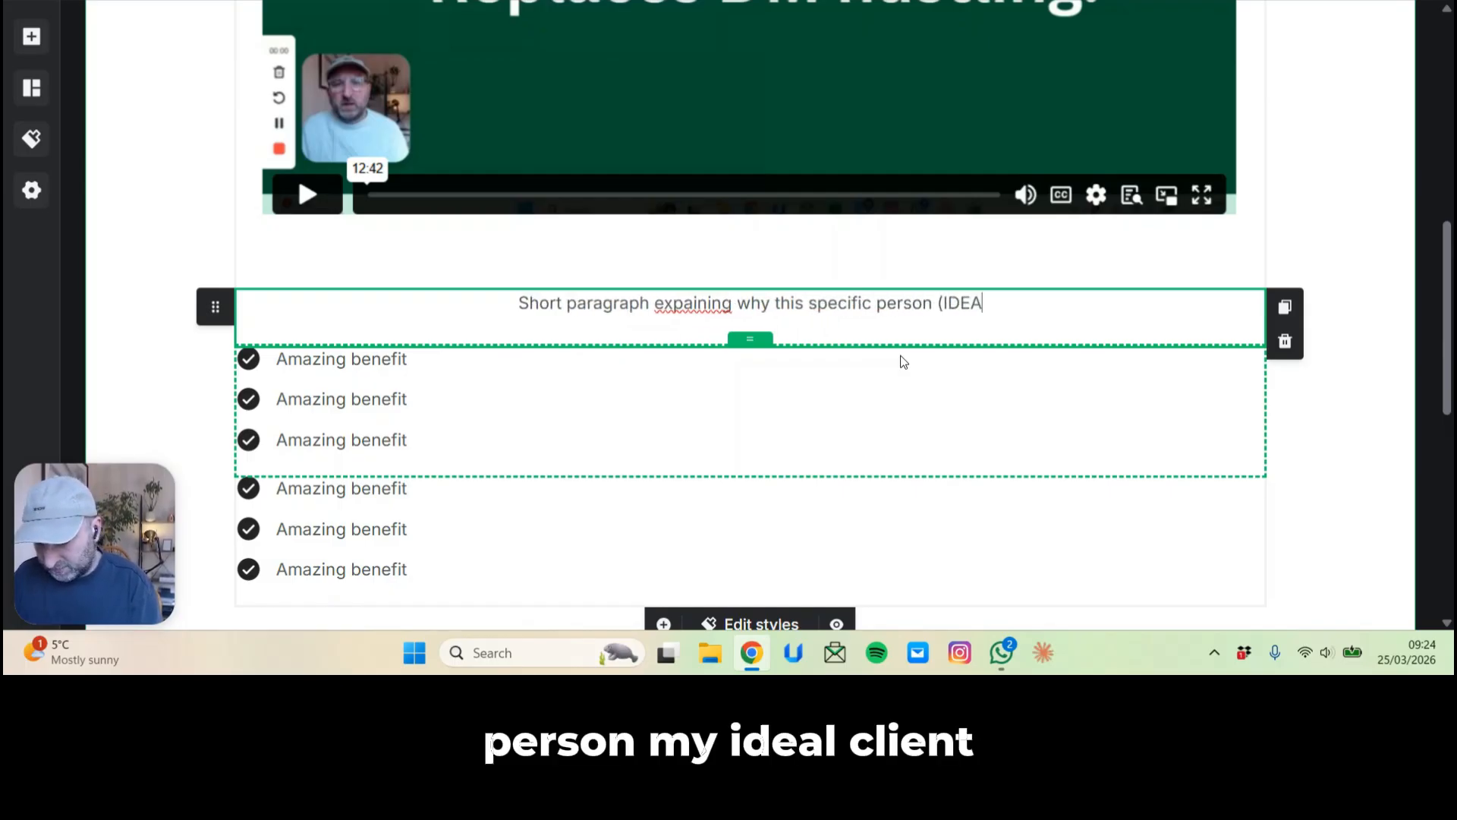
text(L CLIENT) sh)
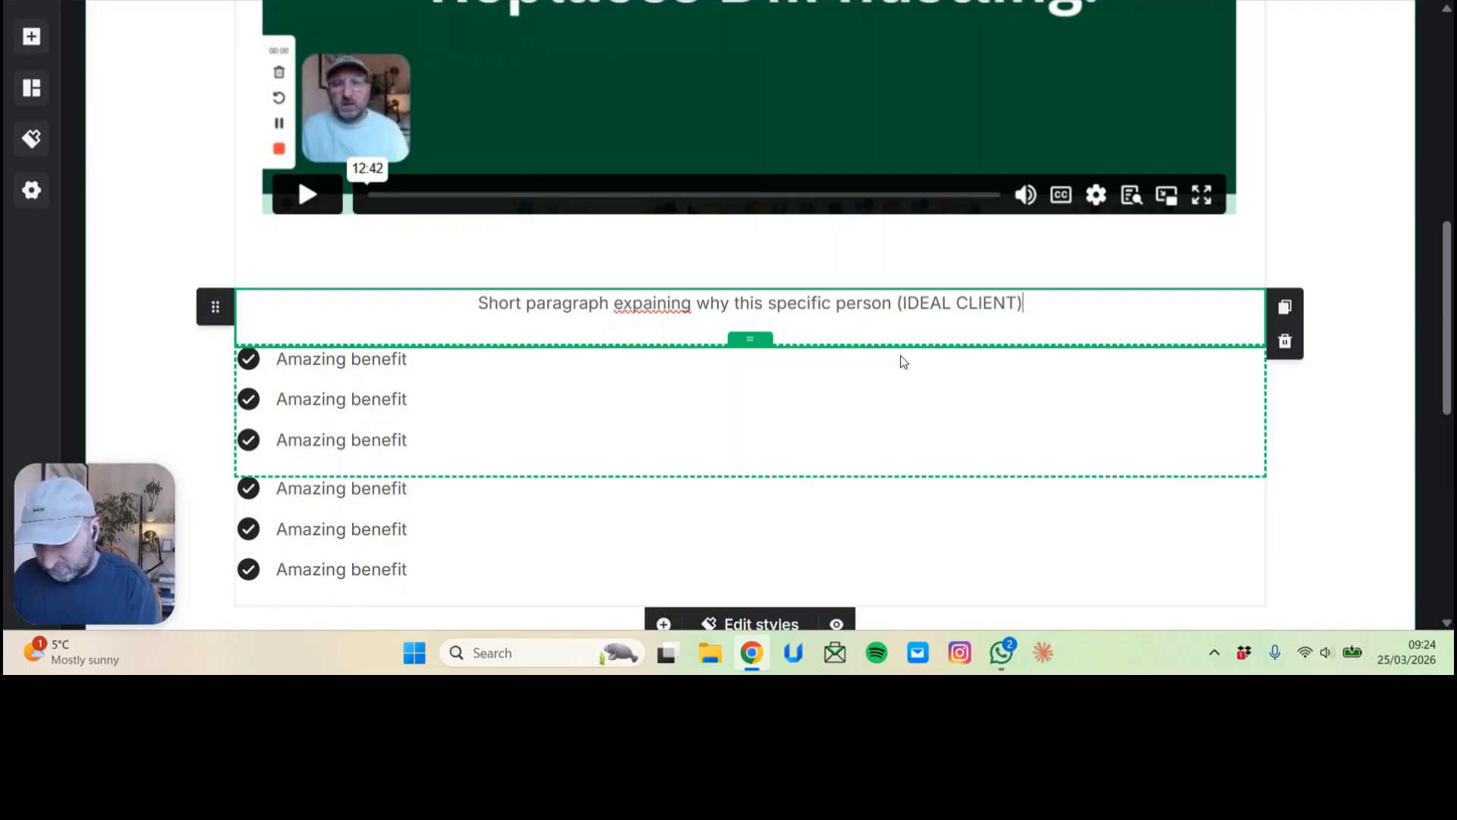
text(ould wat)
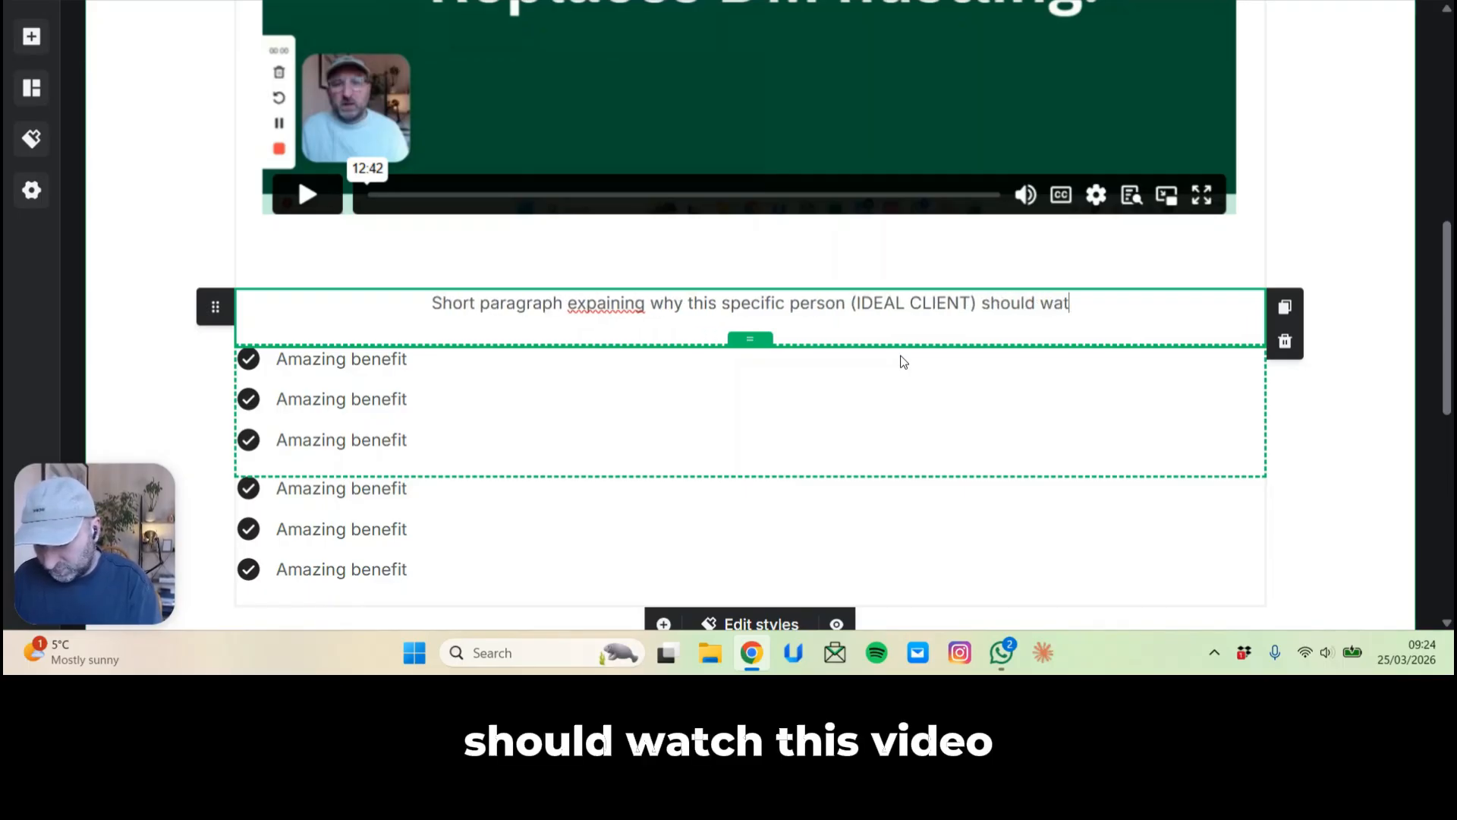
text(ch tihs video)
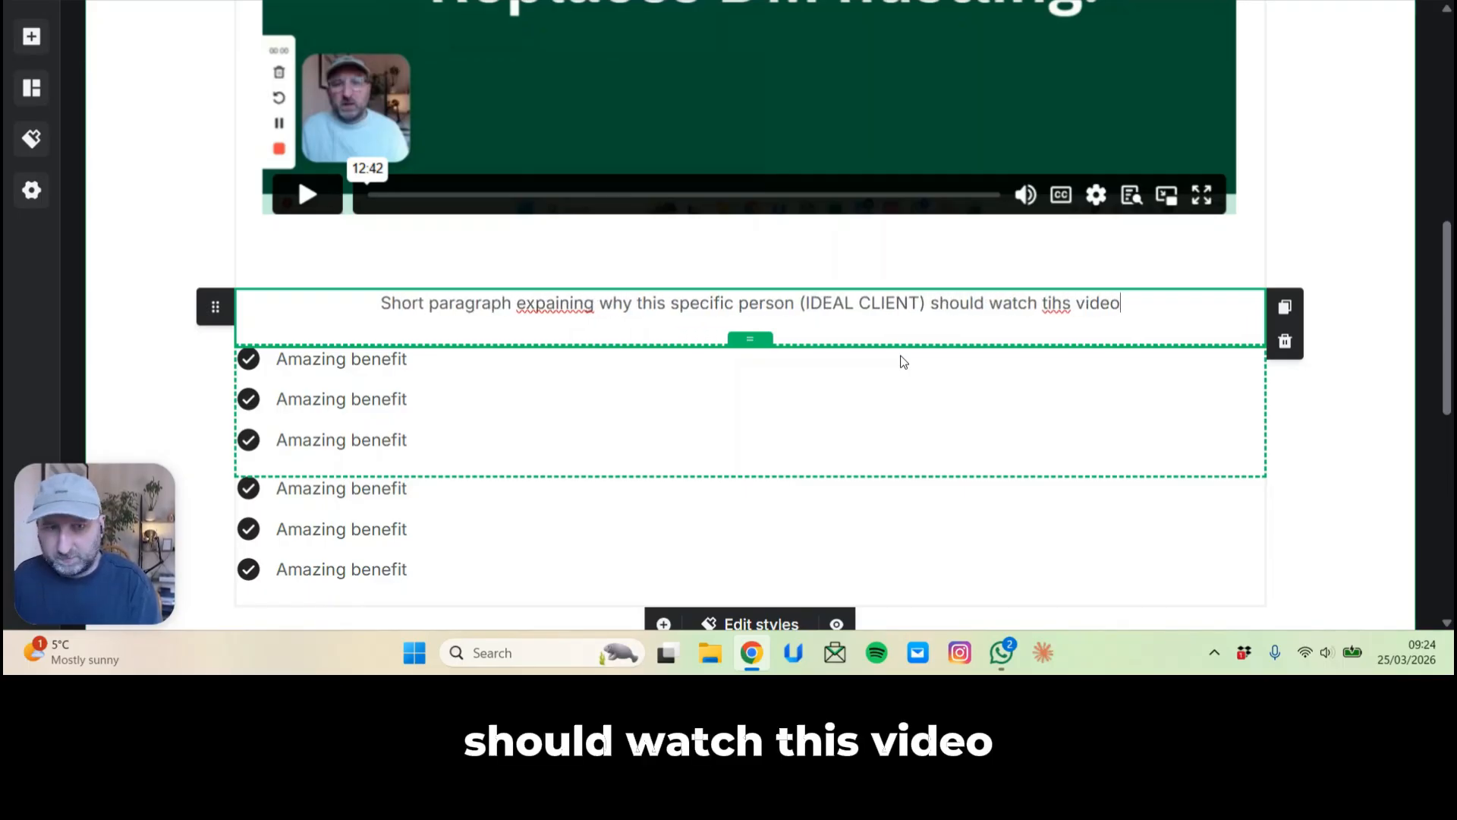
text(.)
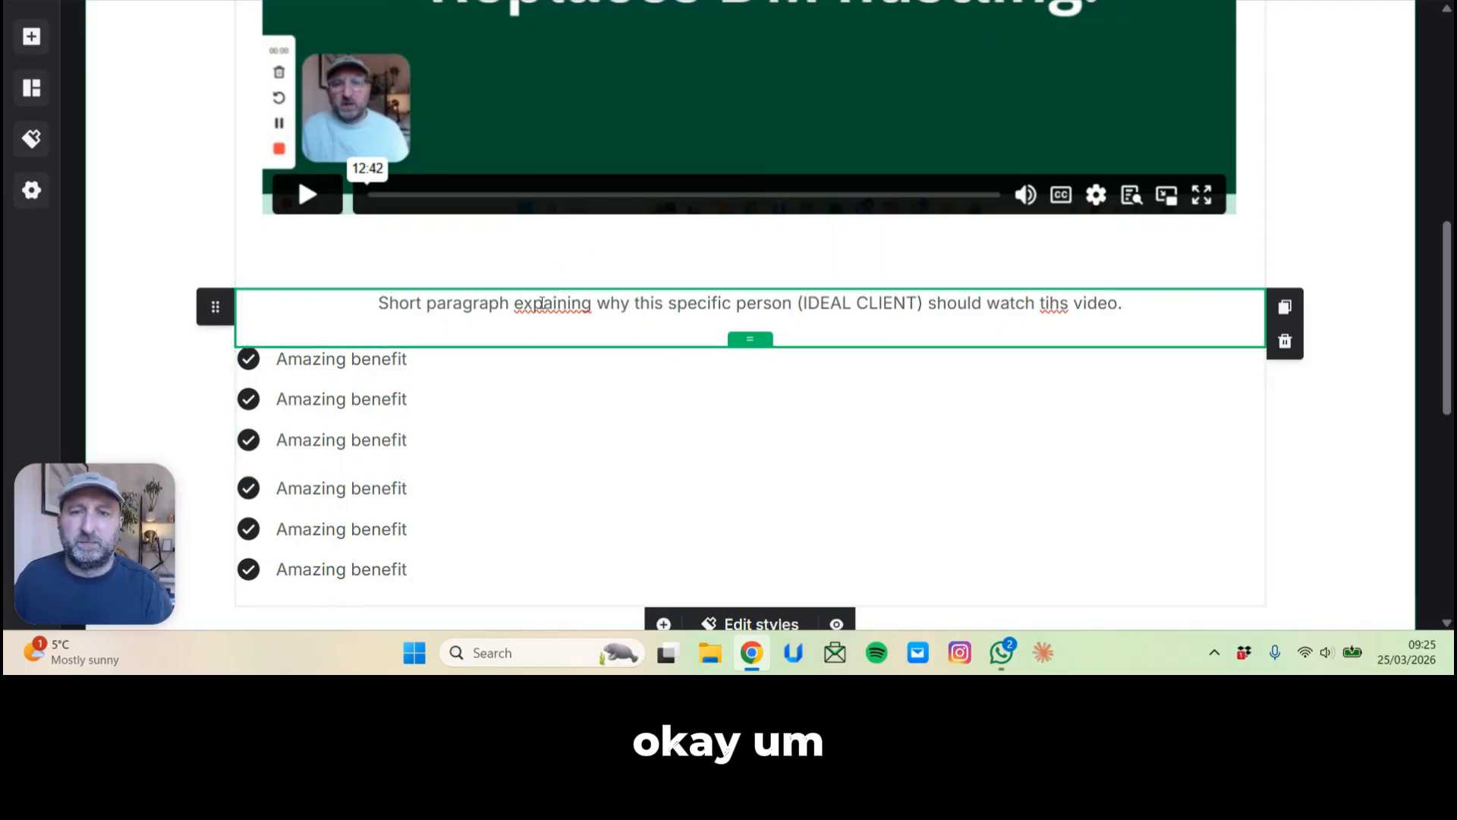
Correct the two misspelled words in the paragraph to "explaining" and "this".
click(541, 304)
text(l)
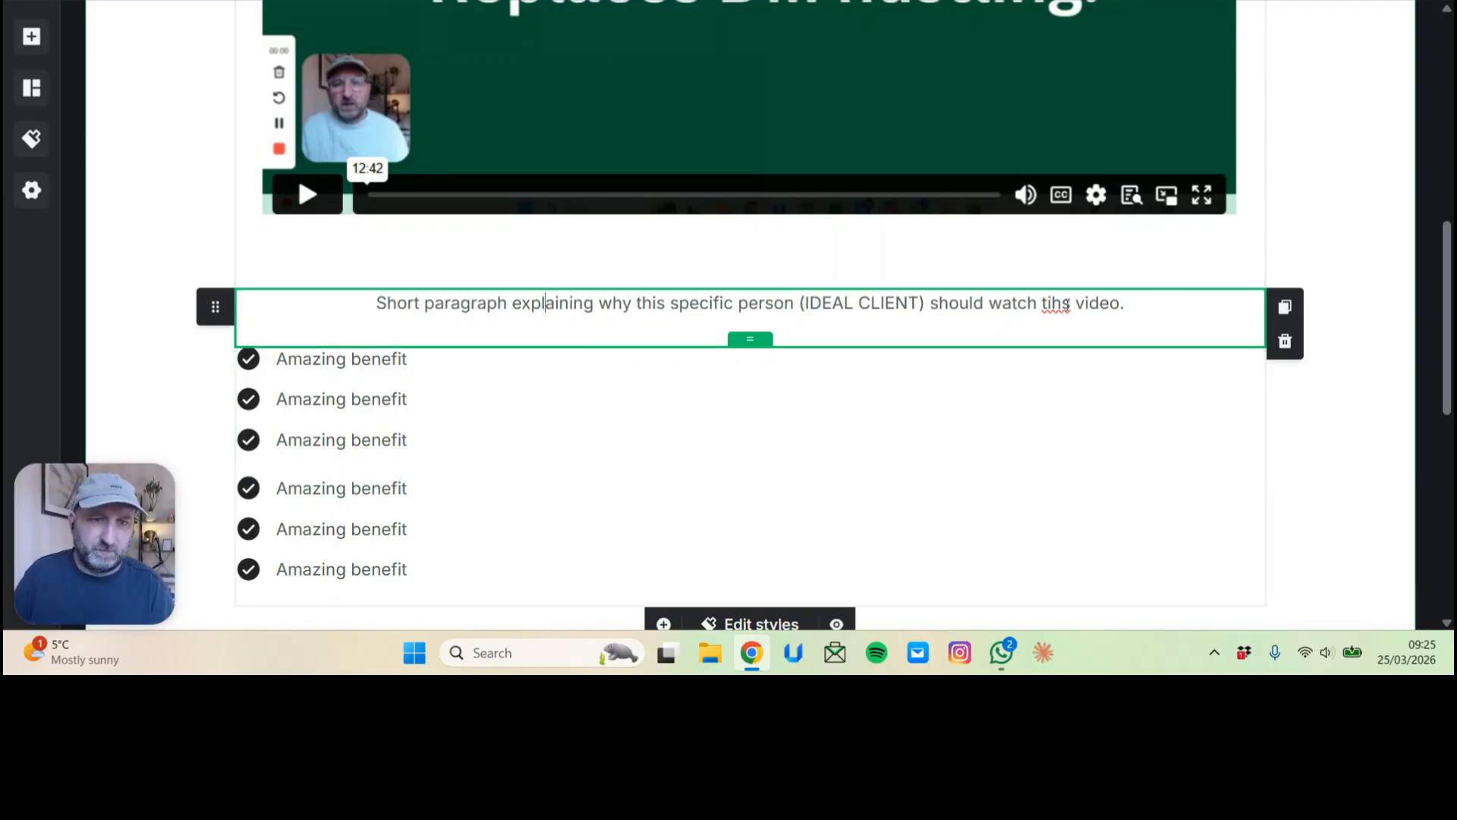
drag(1061, 303, 1052, 303)
key(BackSpace)
key(BackSpace)
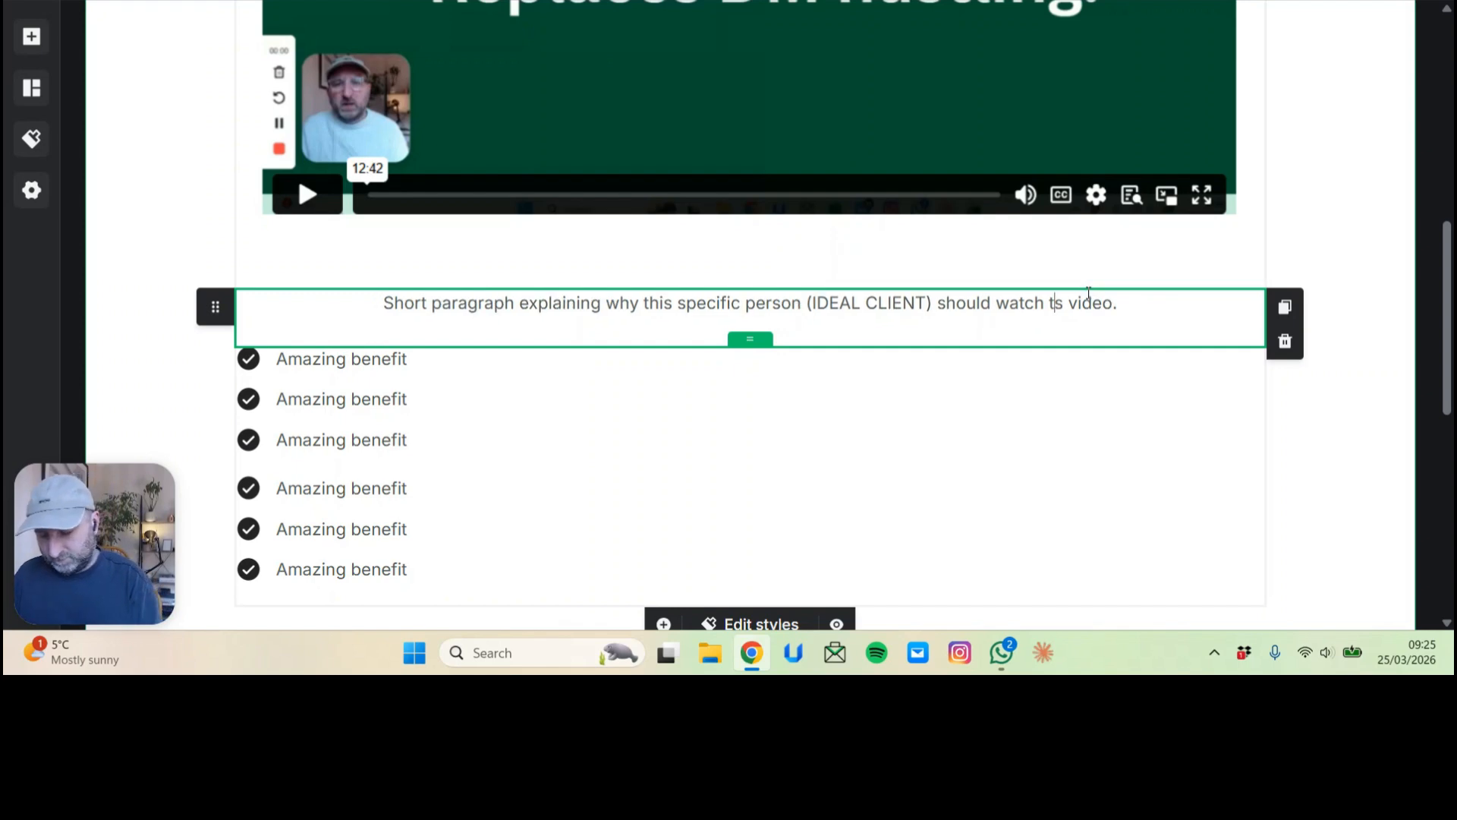
text(hi)
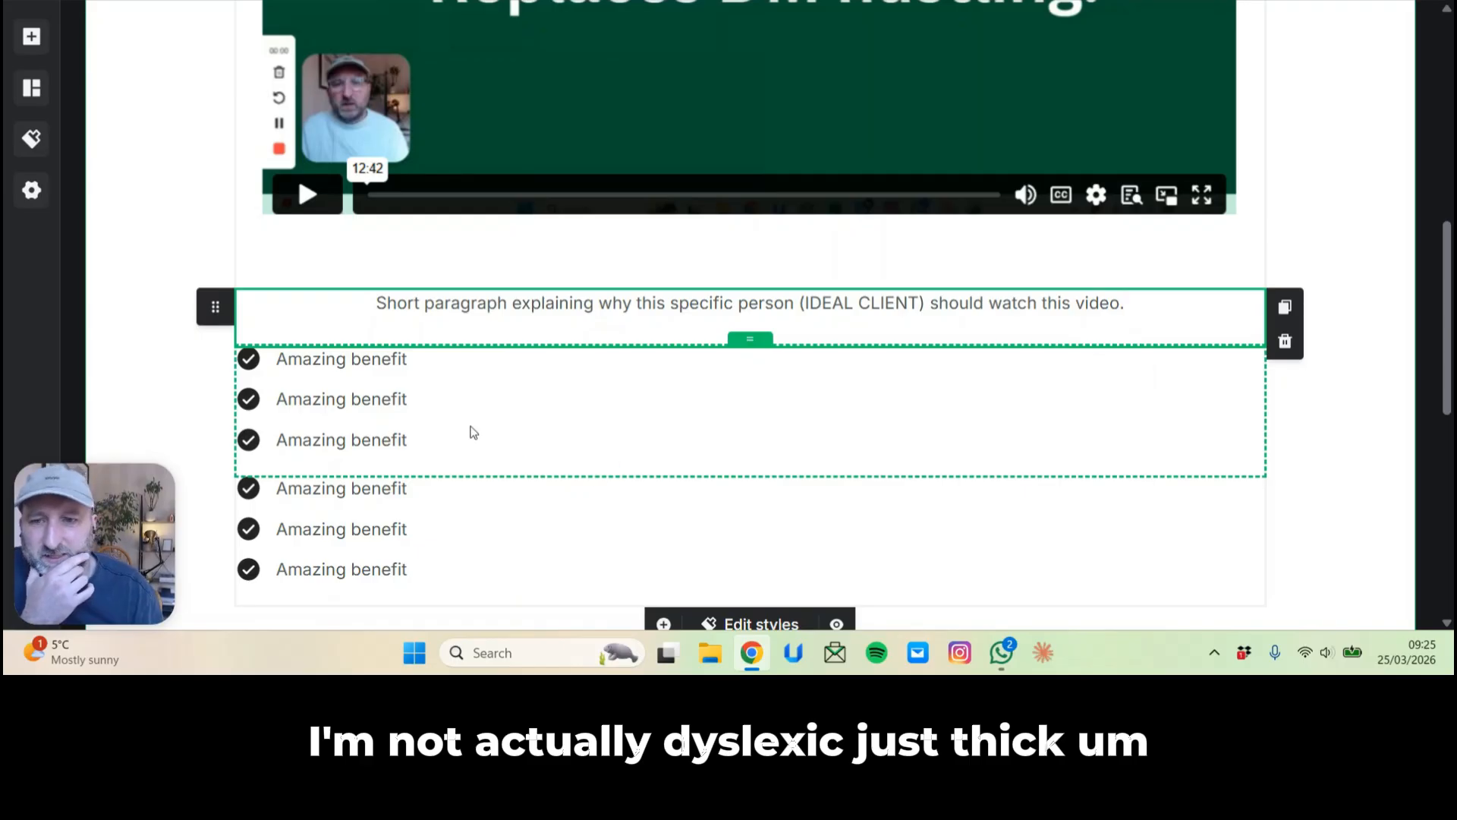
Copy the paragraph's sentence and paste it twice at its end to make a longer paragraph.
scroll(474, 433, down, 3)
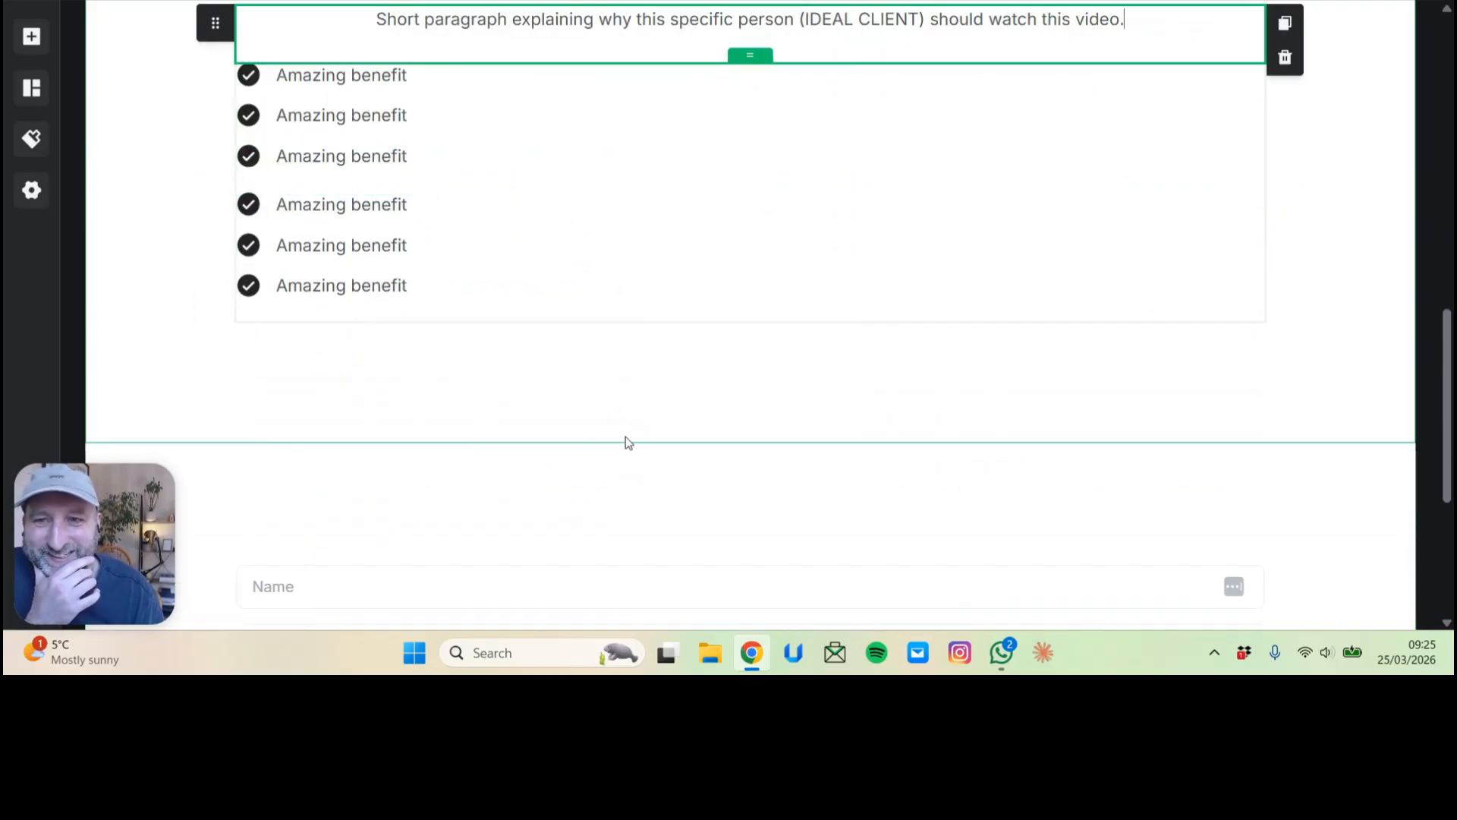
scroll(758, 423, up, 2)
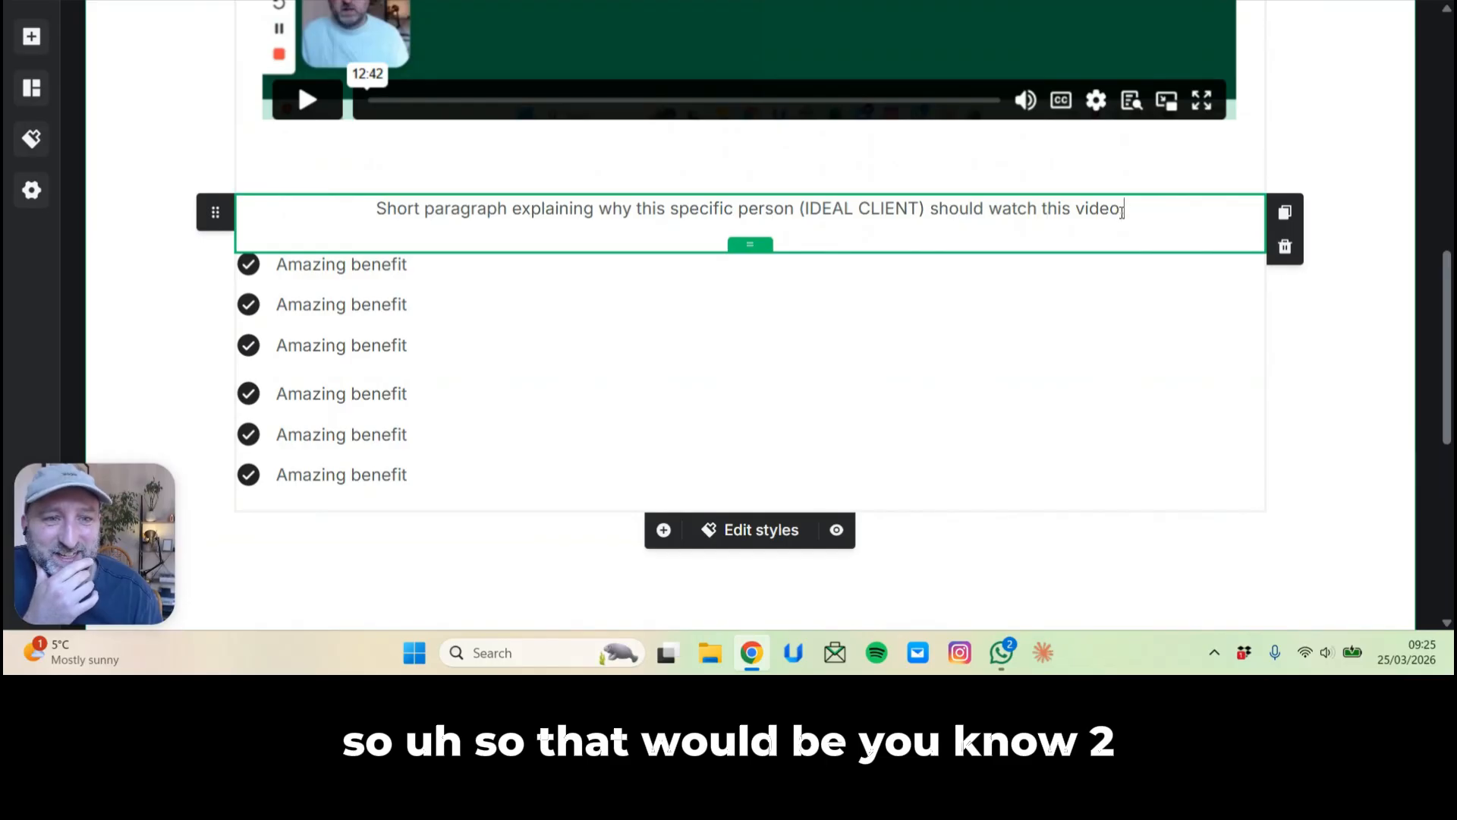
drag(1122, 210, 350, 206)
key(ctrl+c)
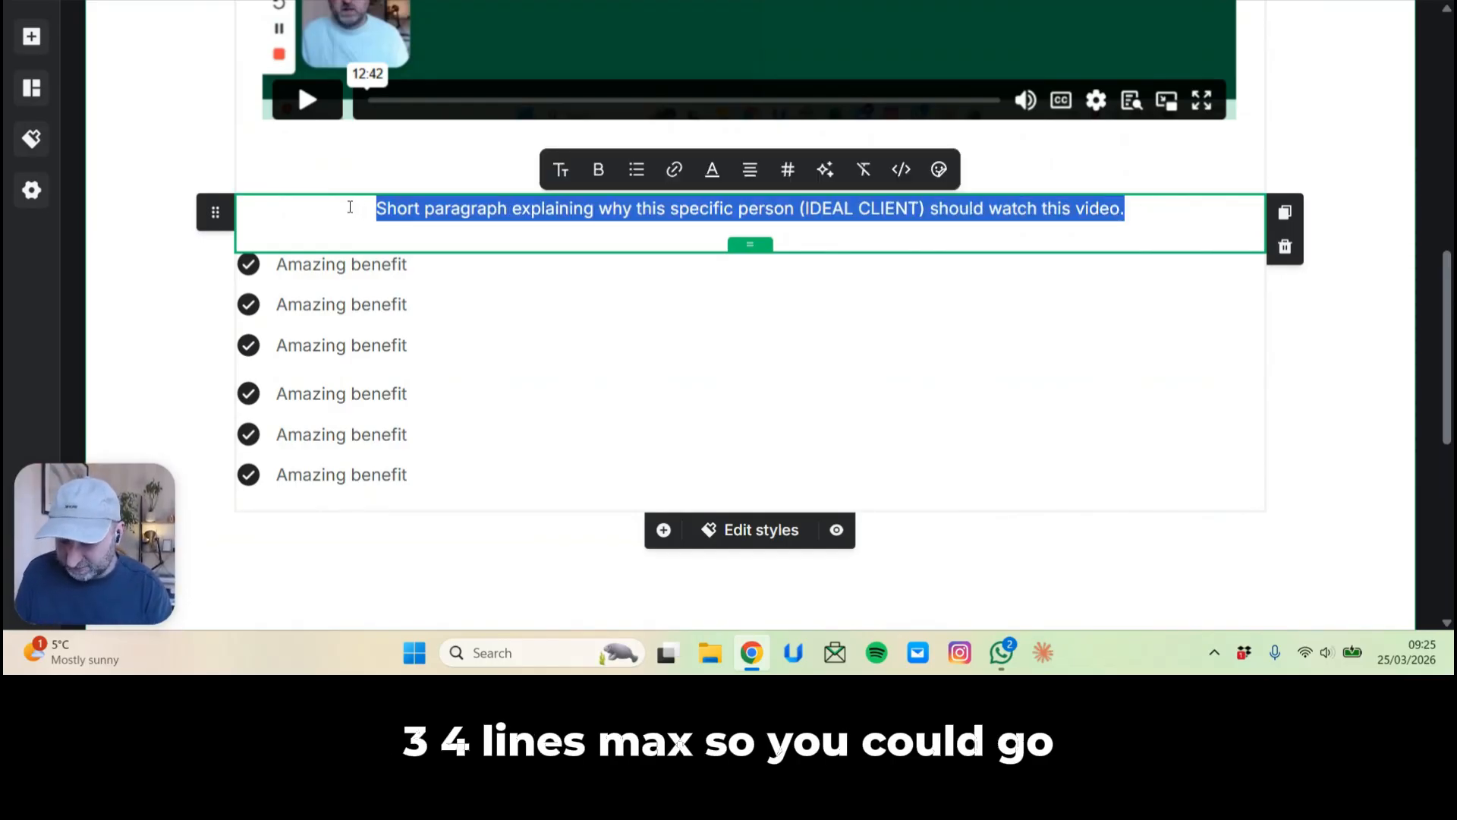
click(1144, 210)
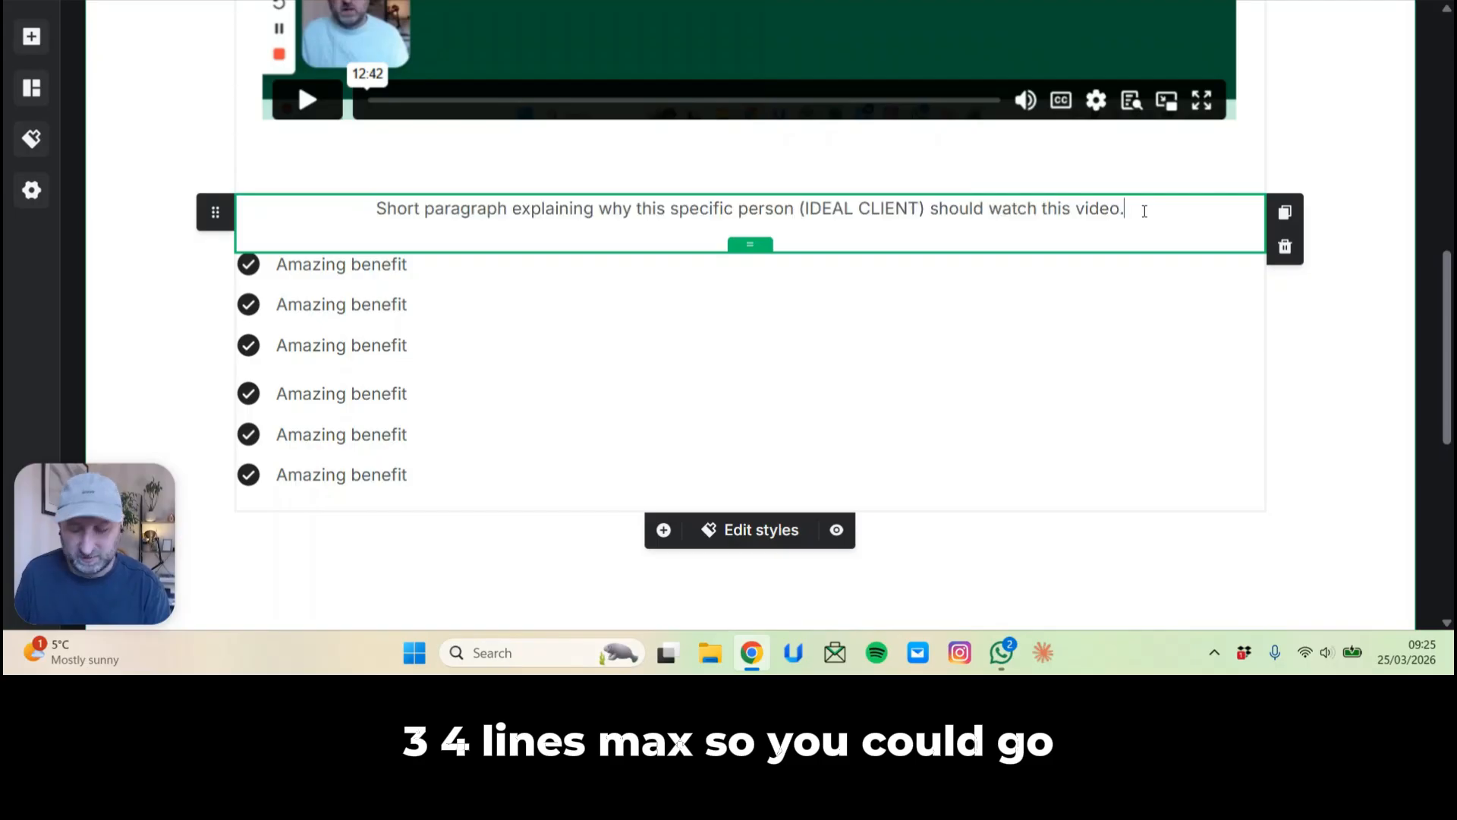
key(ctrl+v)
key(ctrl+v)
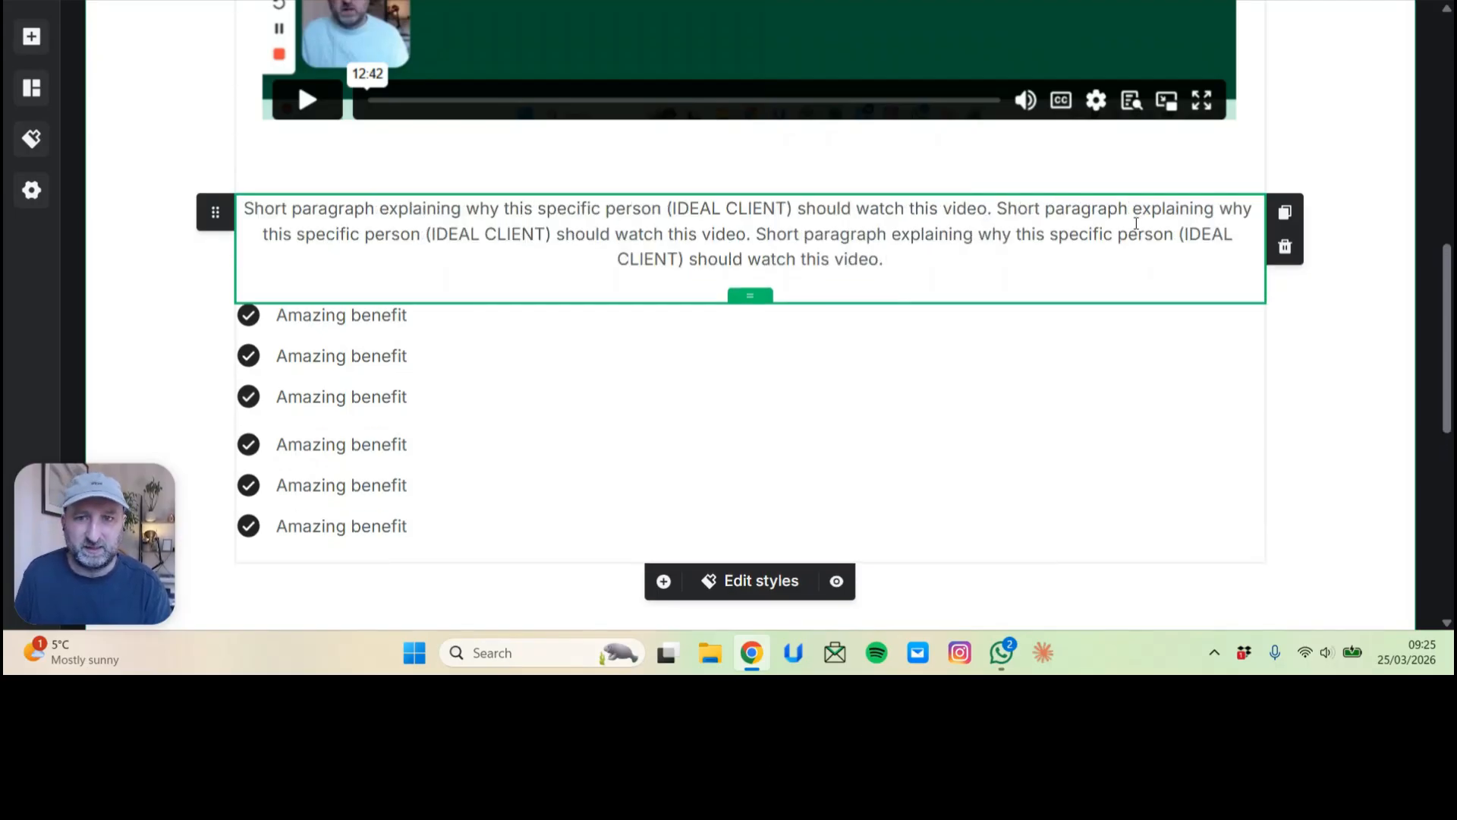
Increase the spacing between the paragraph and the first benefit list to about 3.5.
scroll(885, 345, down, 1)
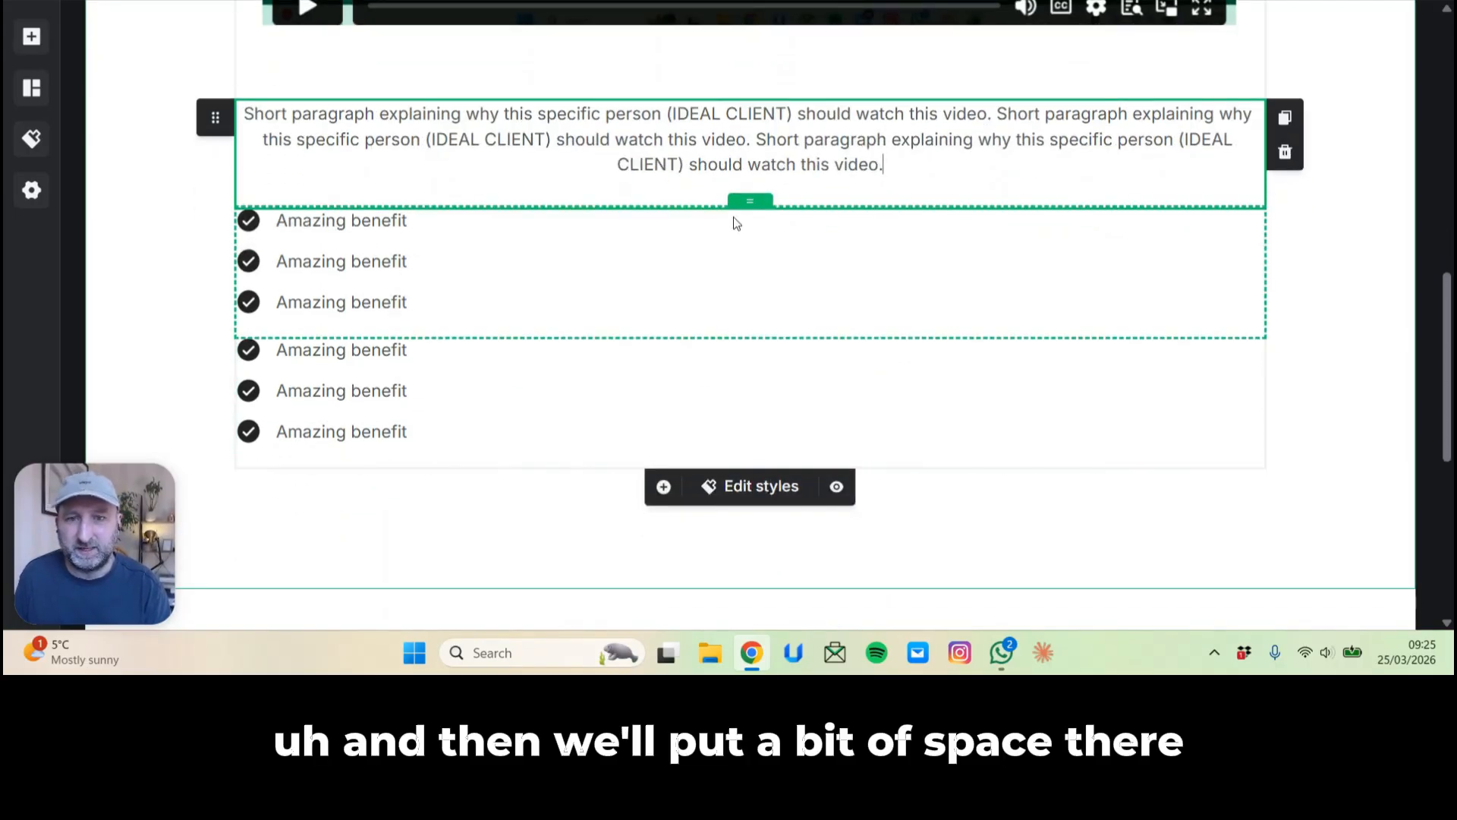
drag(750, 201, 751, 236)
scroll(750, 233, down, 2)
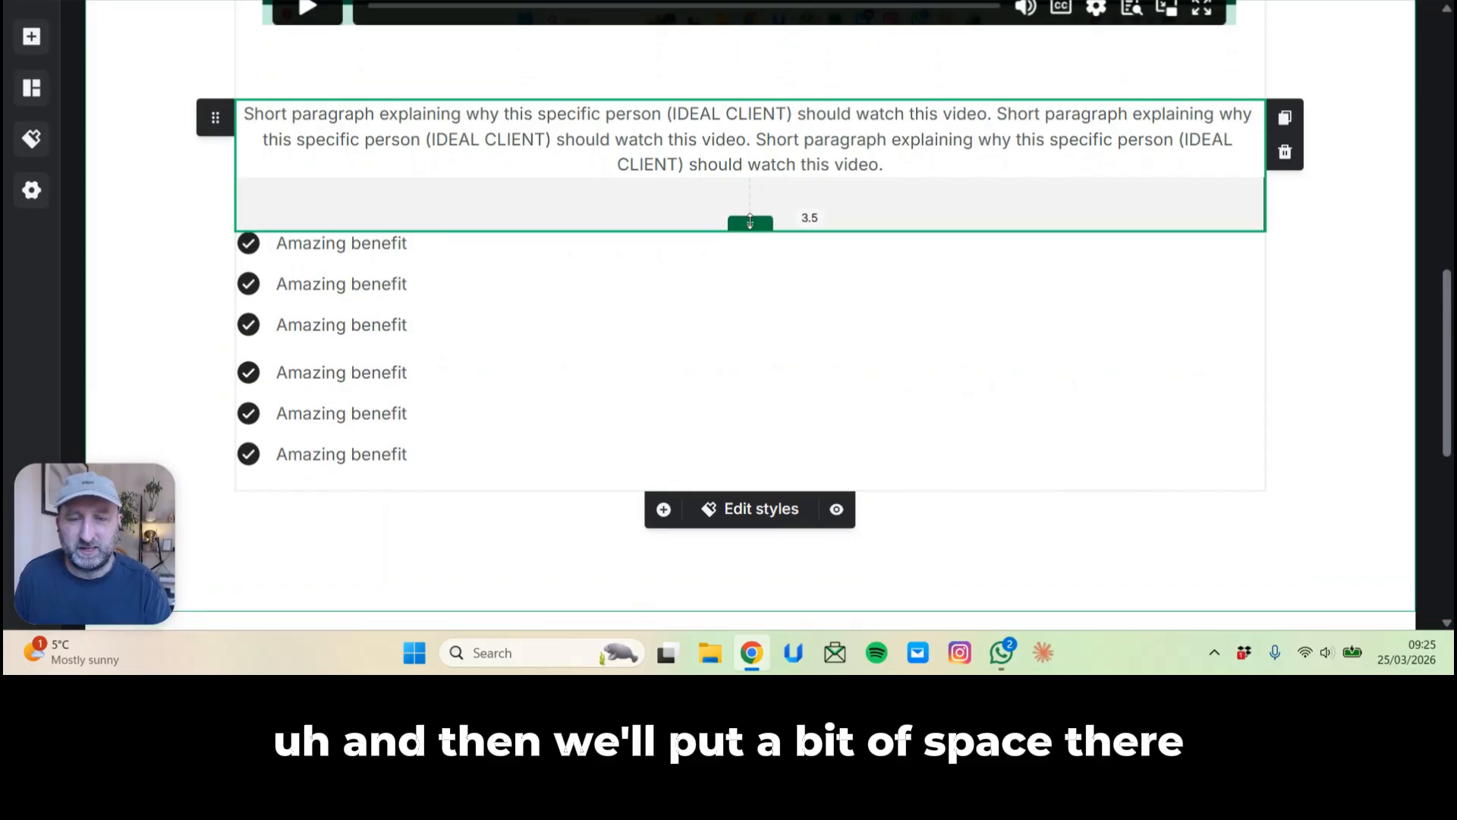
scroll(602, 213, down, 2)
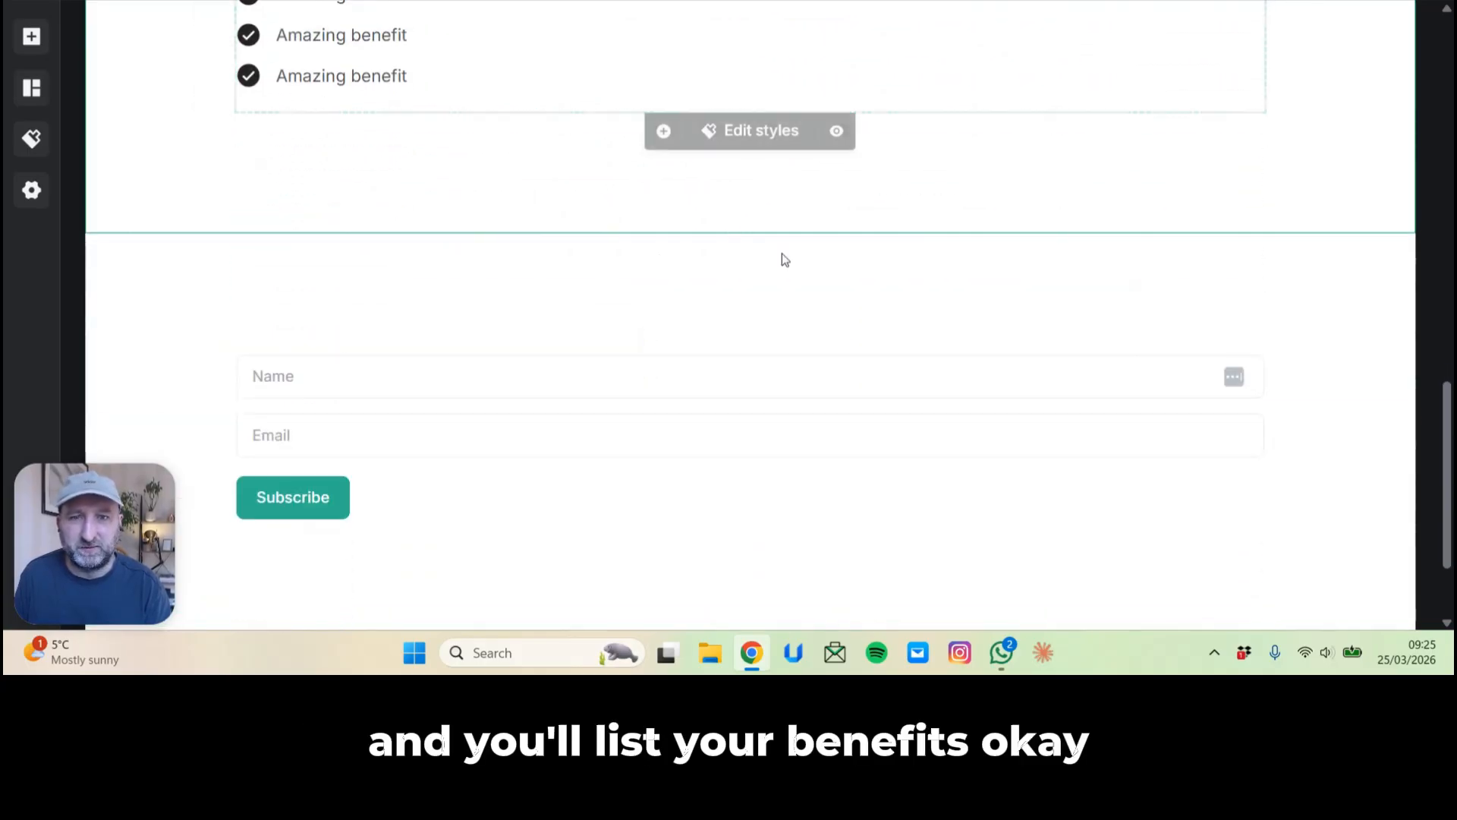
scroll(333, 325, up, 4)
scroll(553, 401, down, 2)
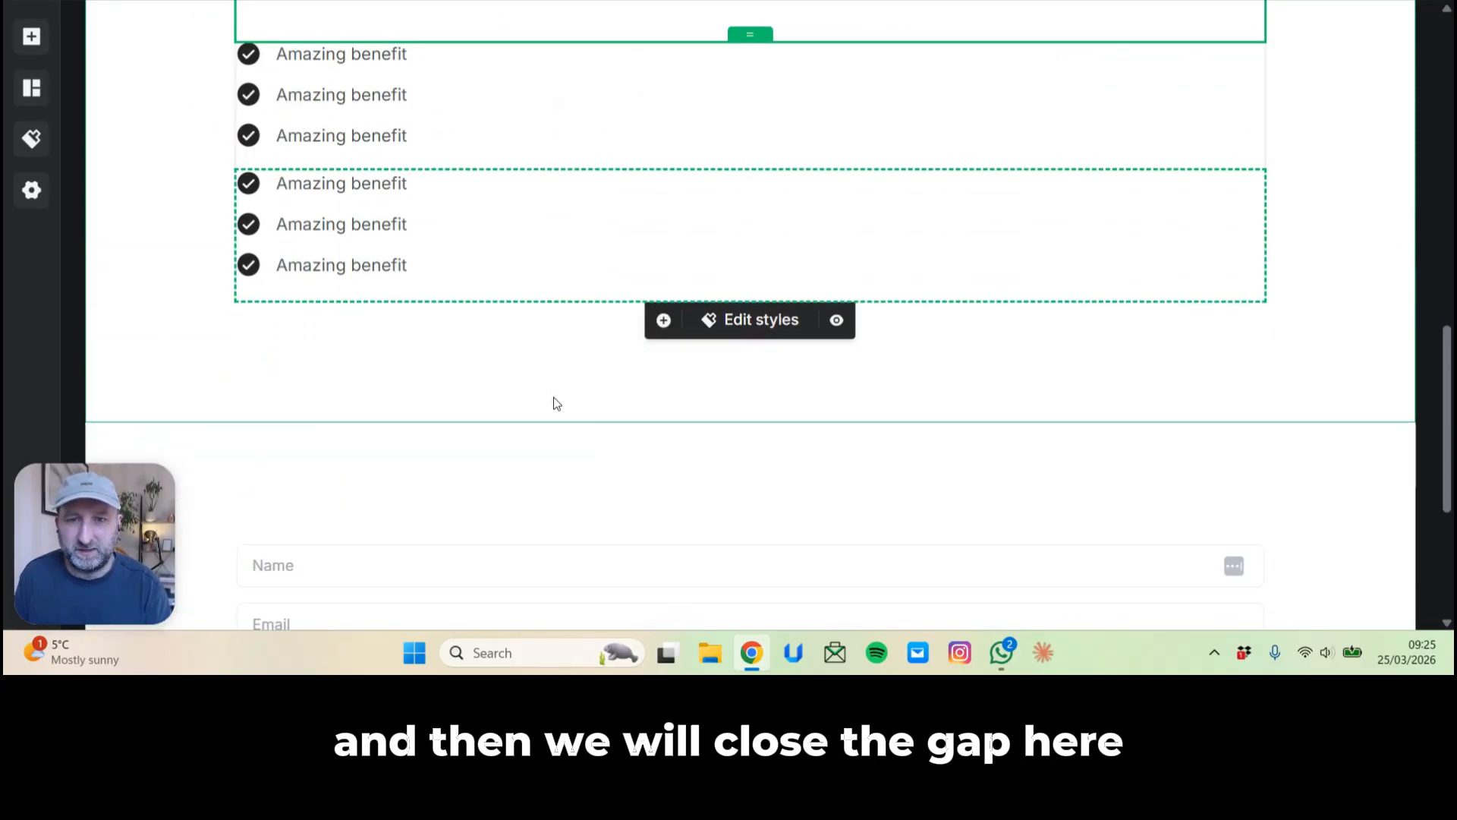
Reduce the space below the second benefit list and add a text element above the Name field of the signup form.
scroll(768, 423, down, 2)
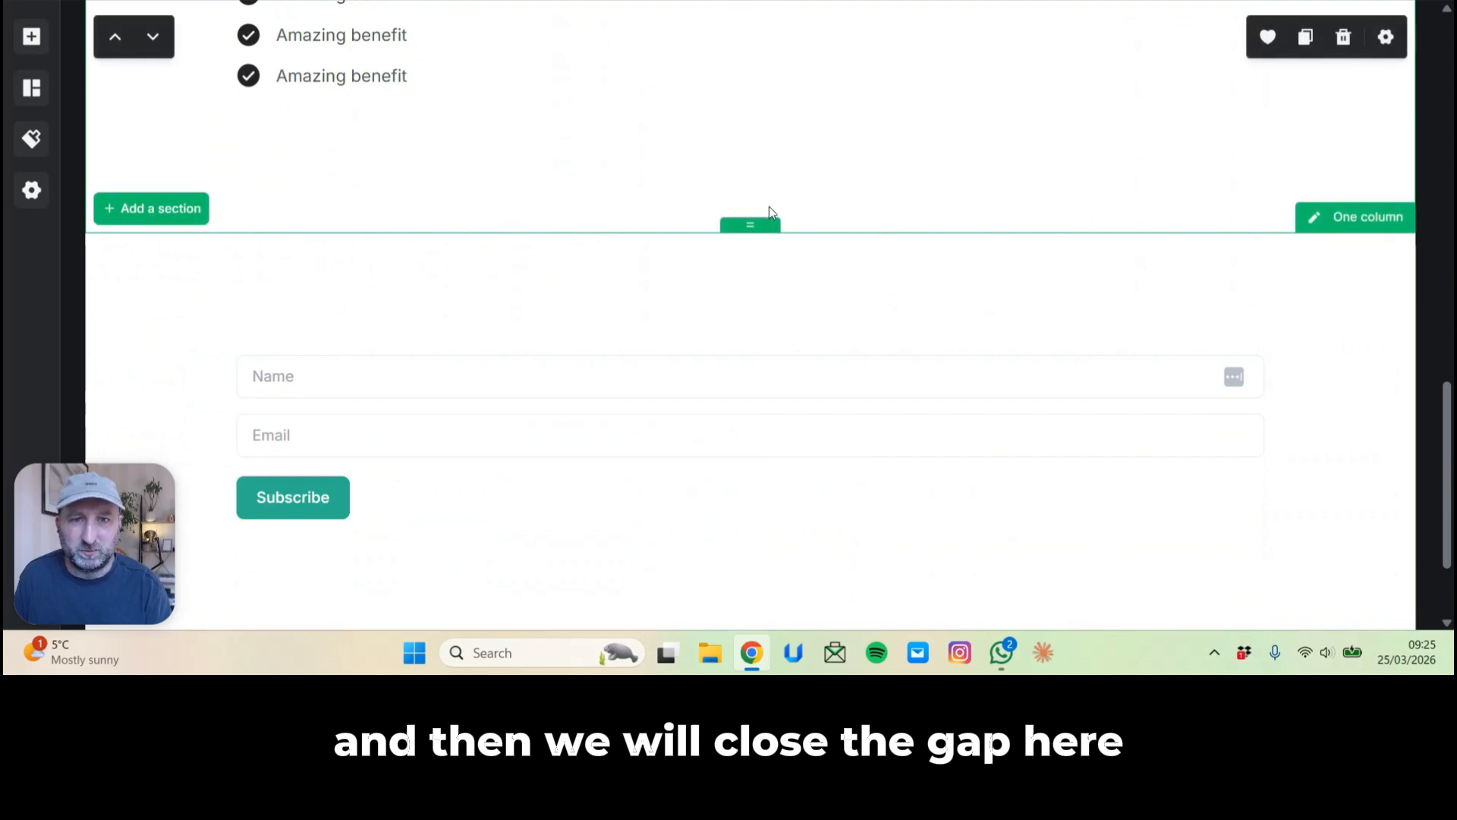
drag(751, 225, 731, 177)
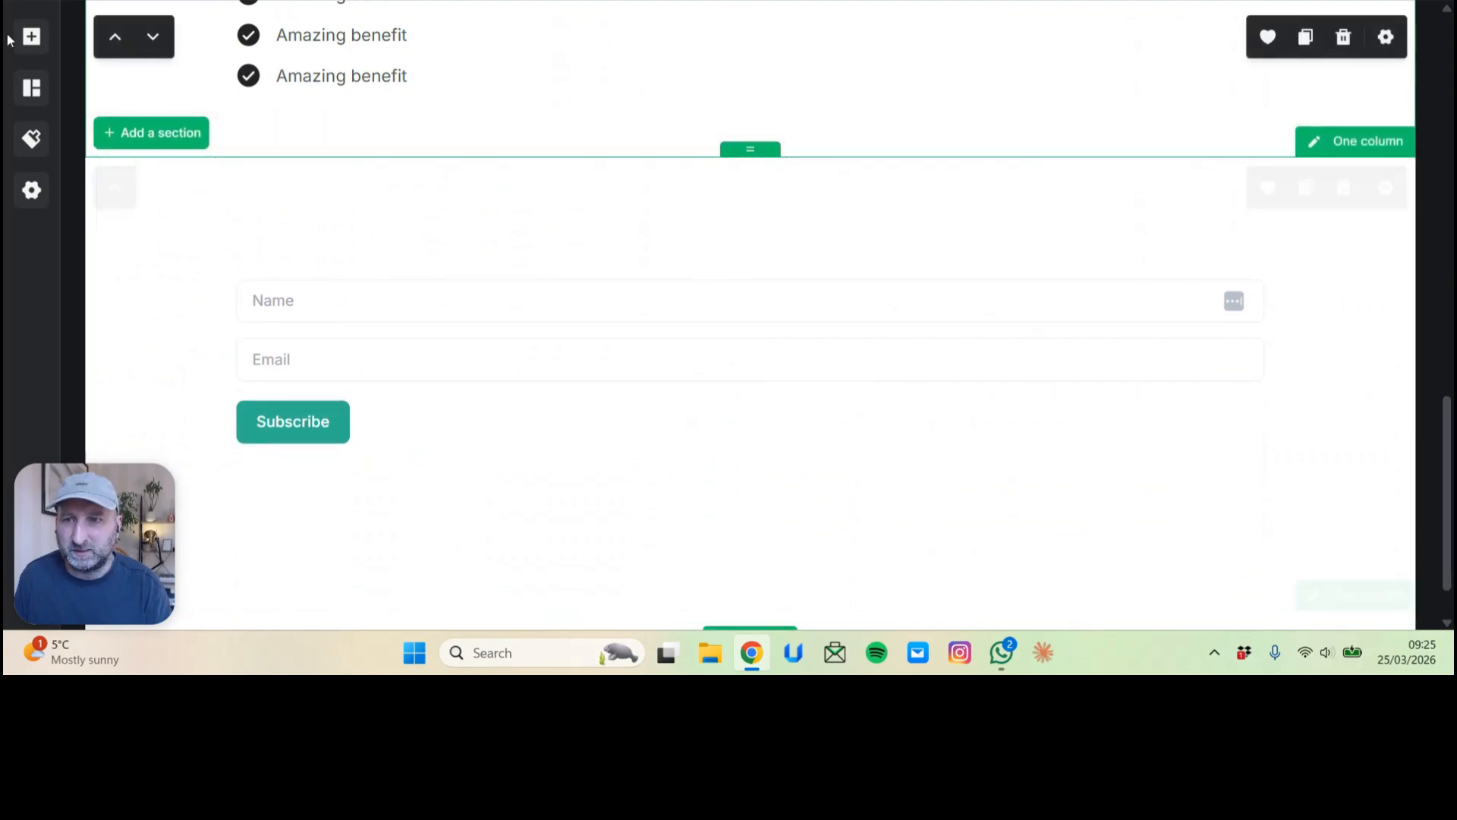
click(32, 36)
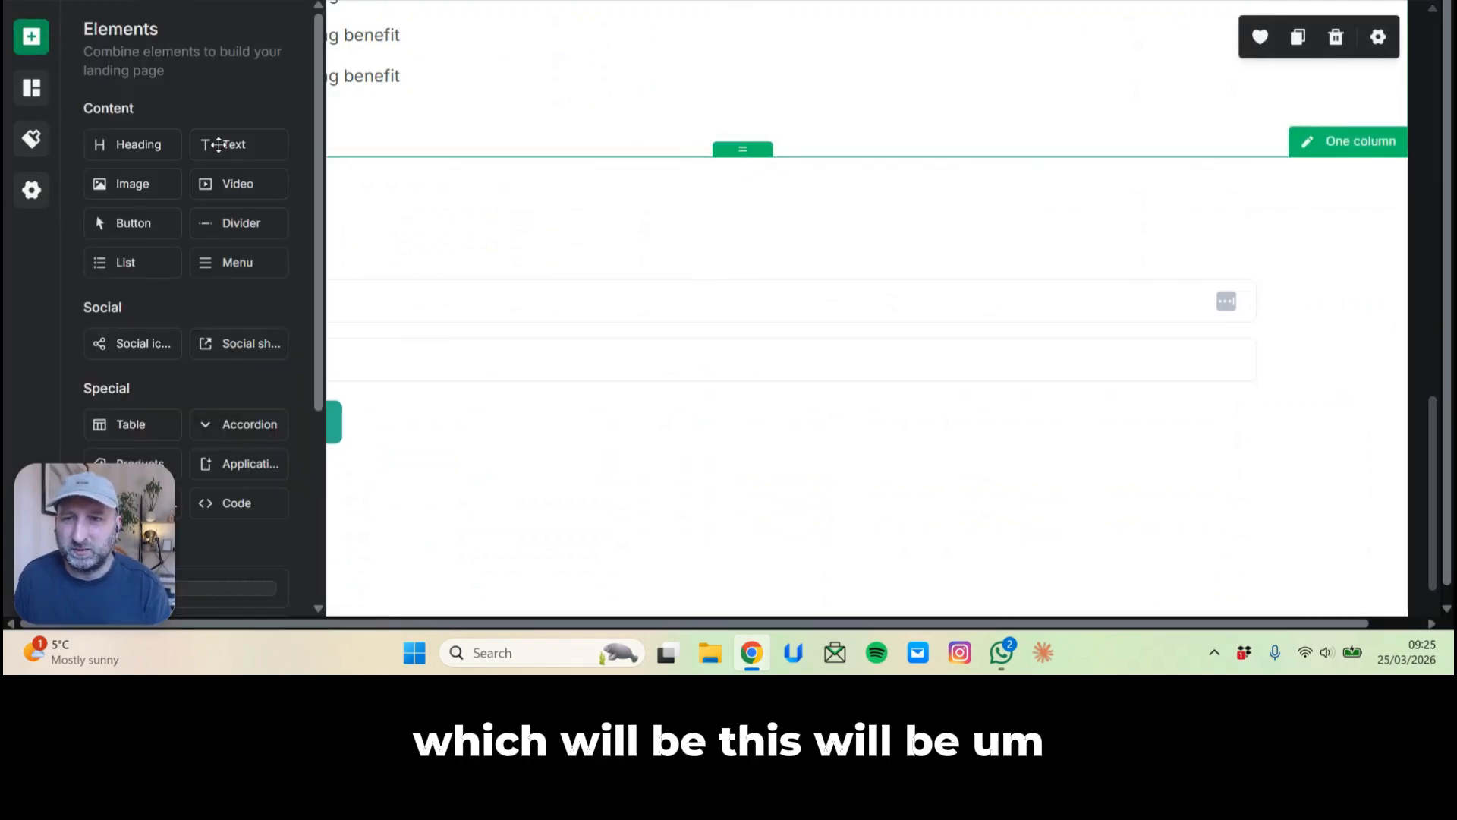
drag(221, 140, 746, 208)
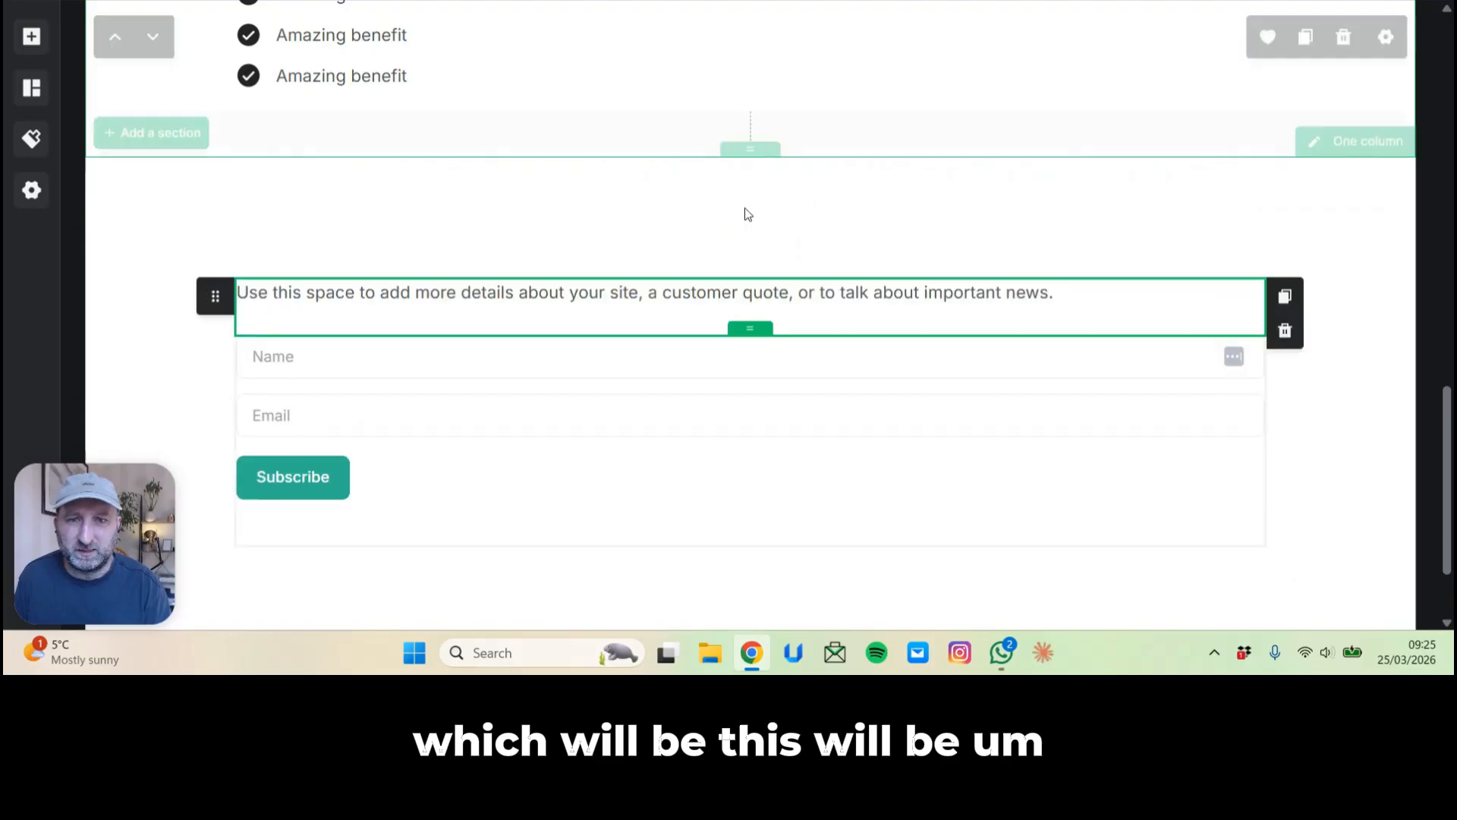
Replace the placeholder text above the signup form with "CALL TO ACTION".
drag(1055, 294, 217, 254)
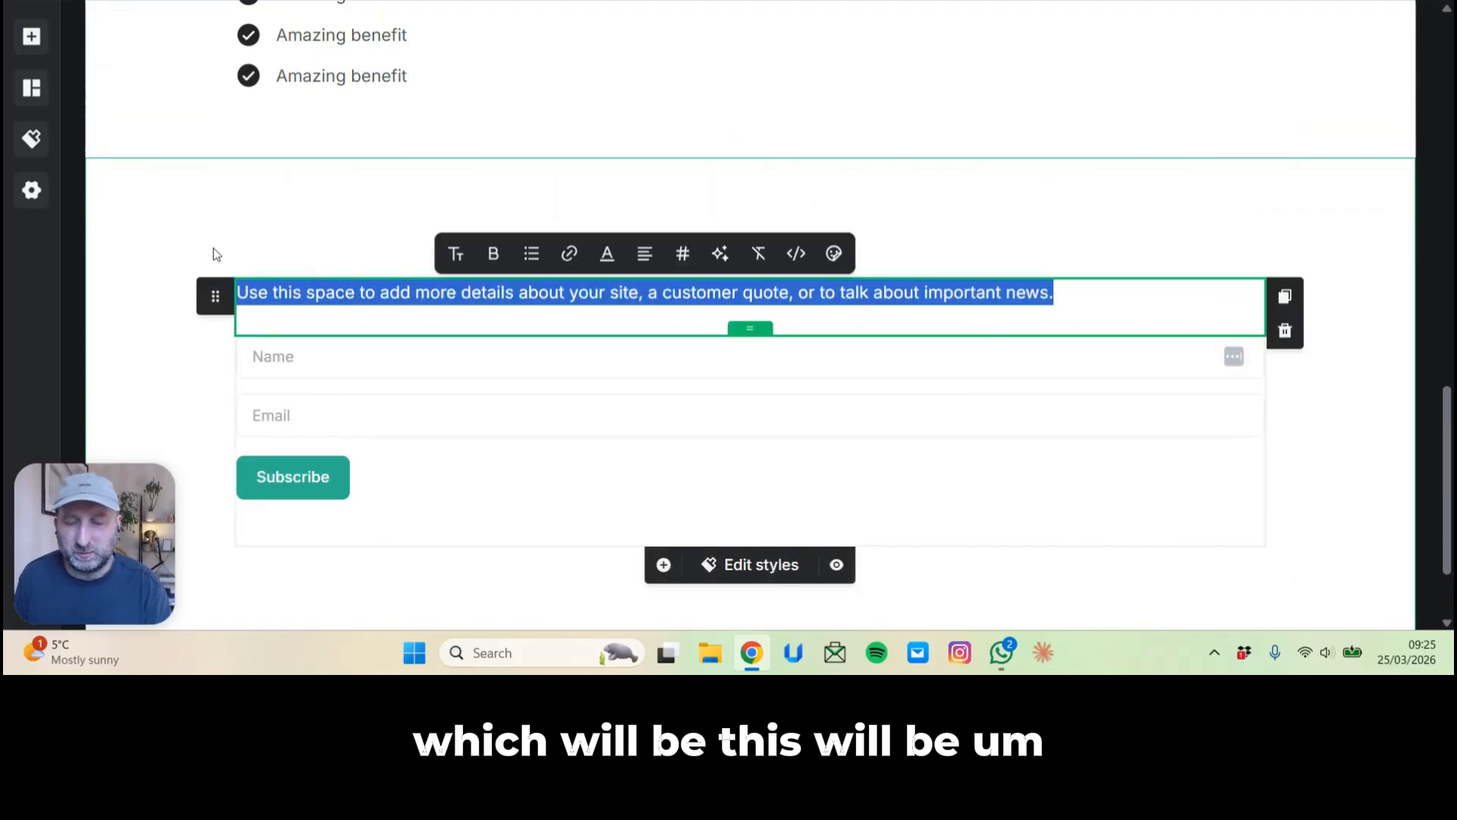
text(C)
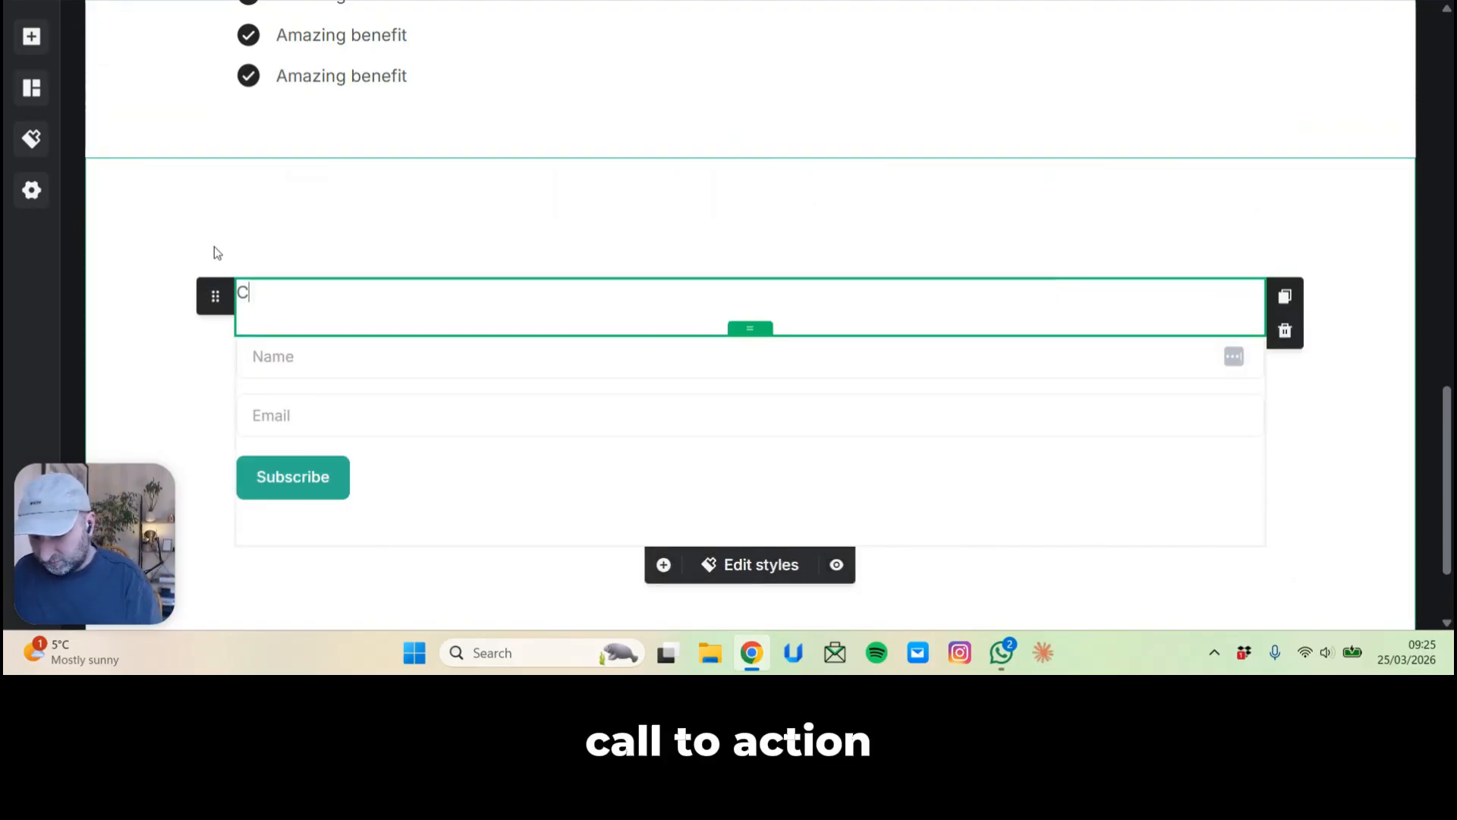
text(AL?L YOU ACTION)
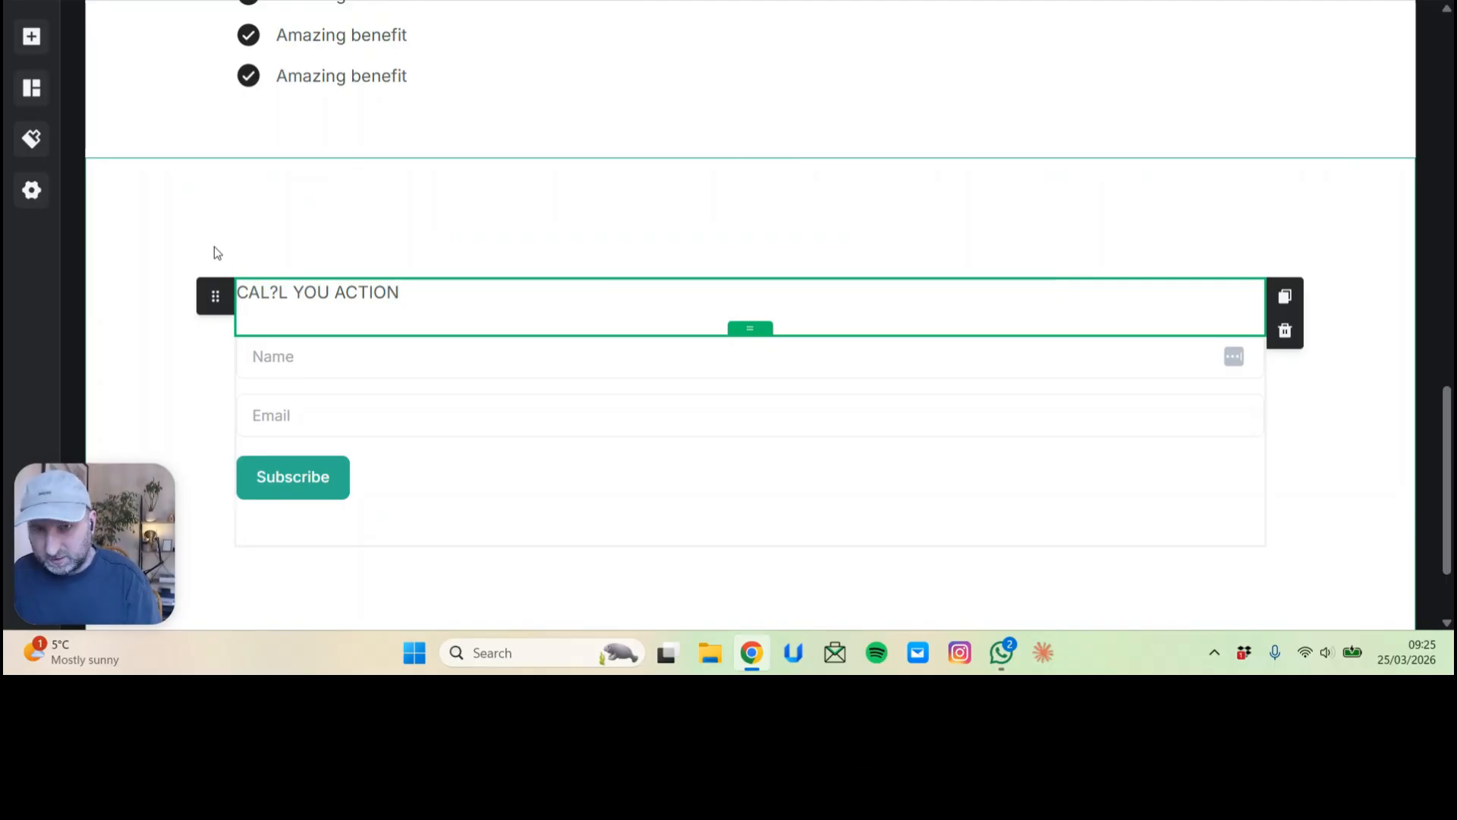
click(280, 290)
key(BackSpace)
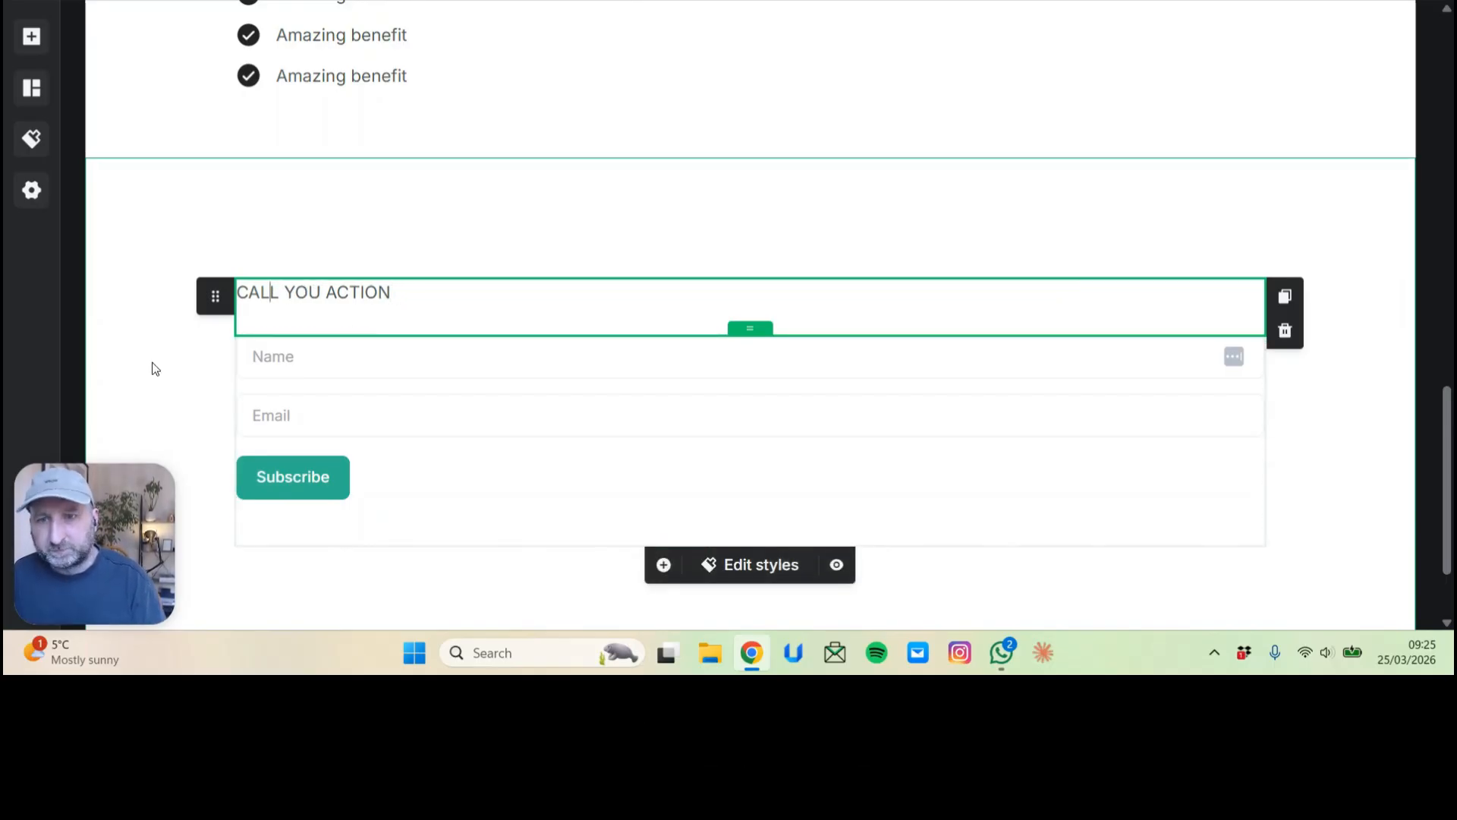
drag(328, 293, 285, 293)
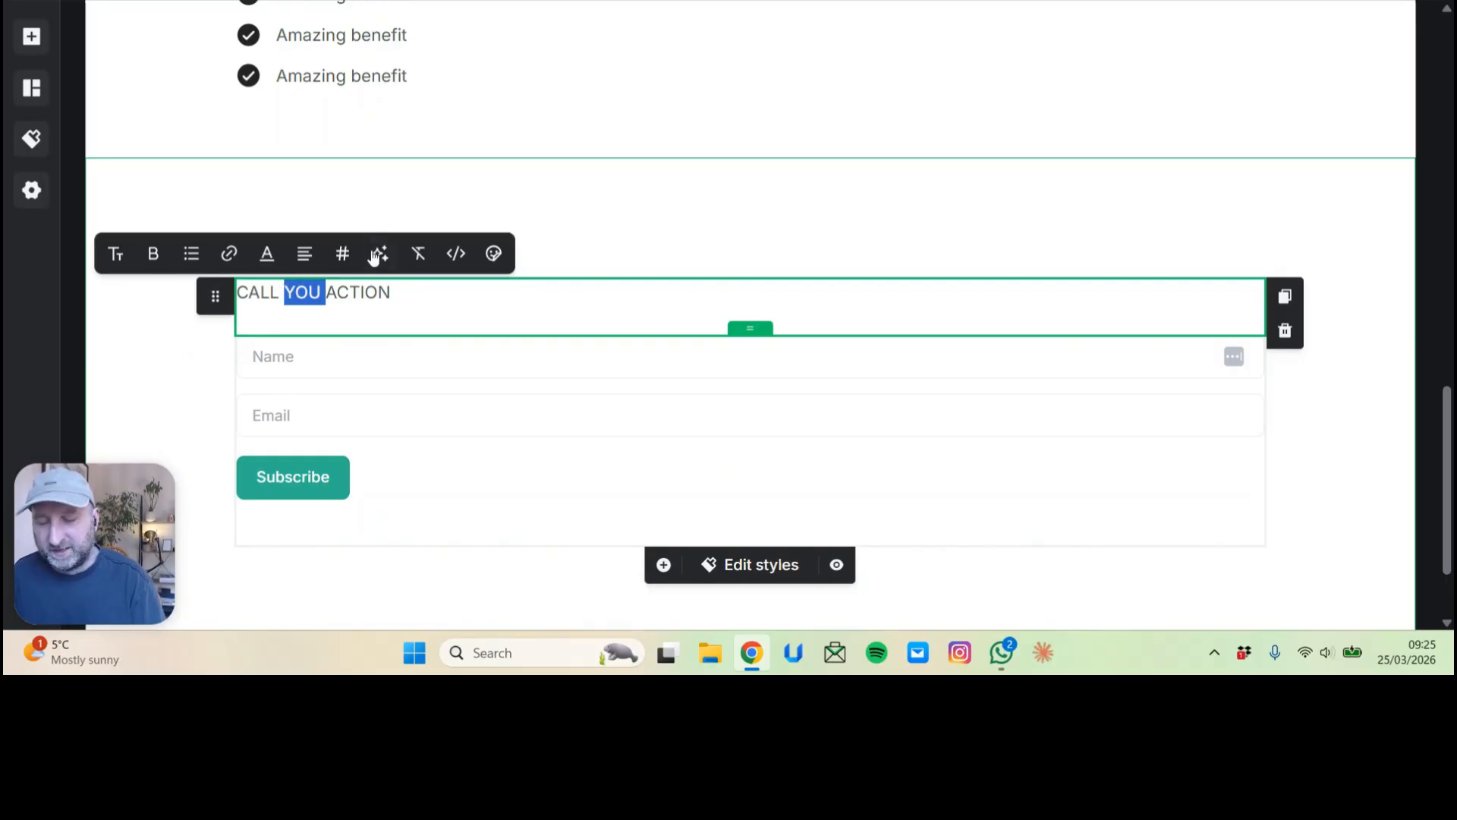
text(TO)
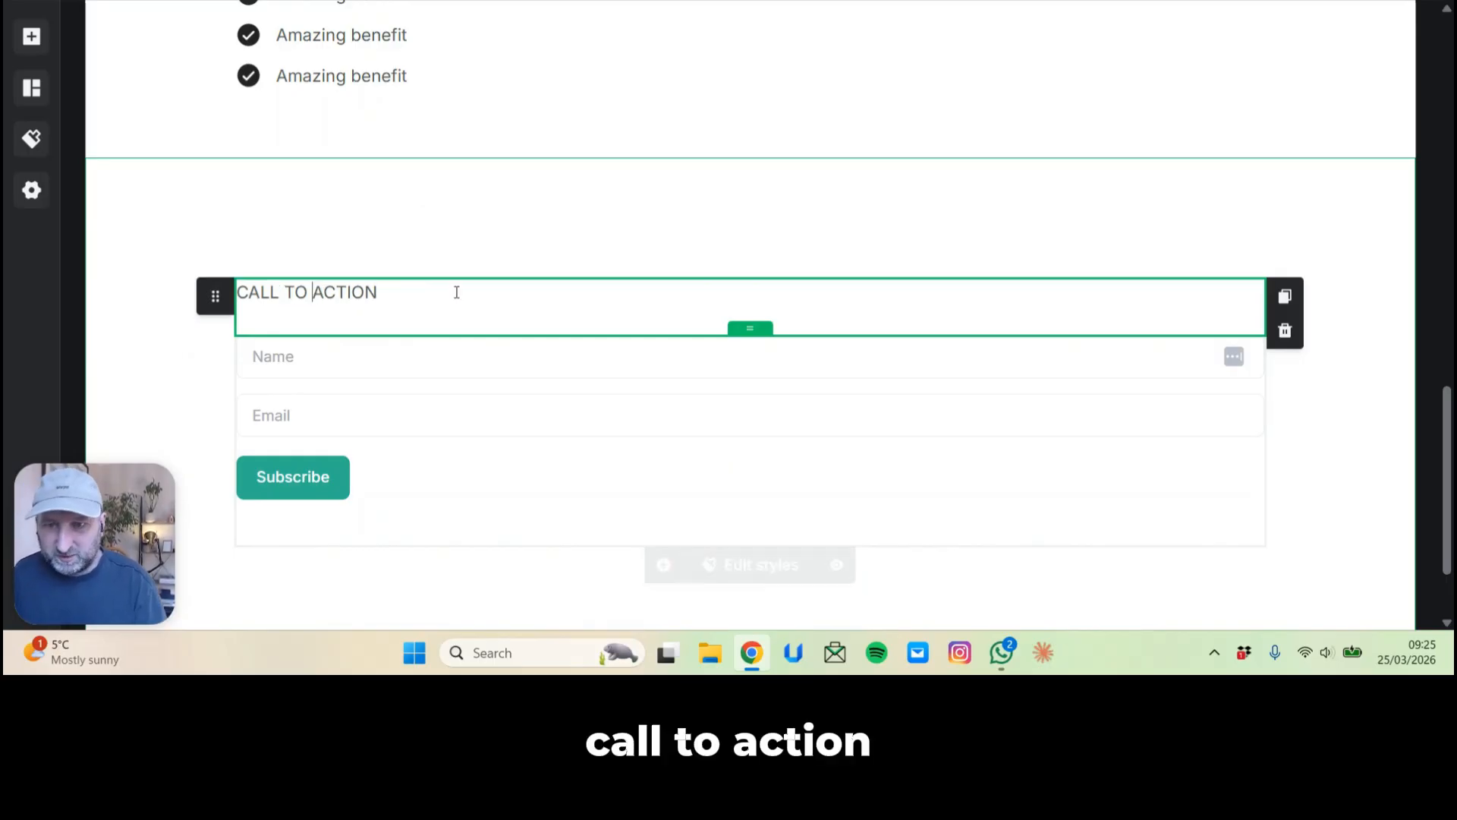
Extend the call-to-action line with " - Tel them what to do!".
click(457, 292)
text(- Thel)
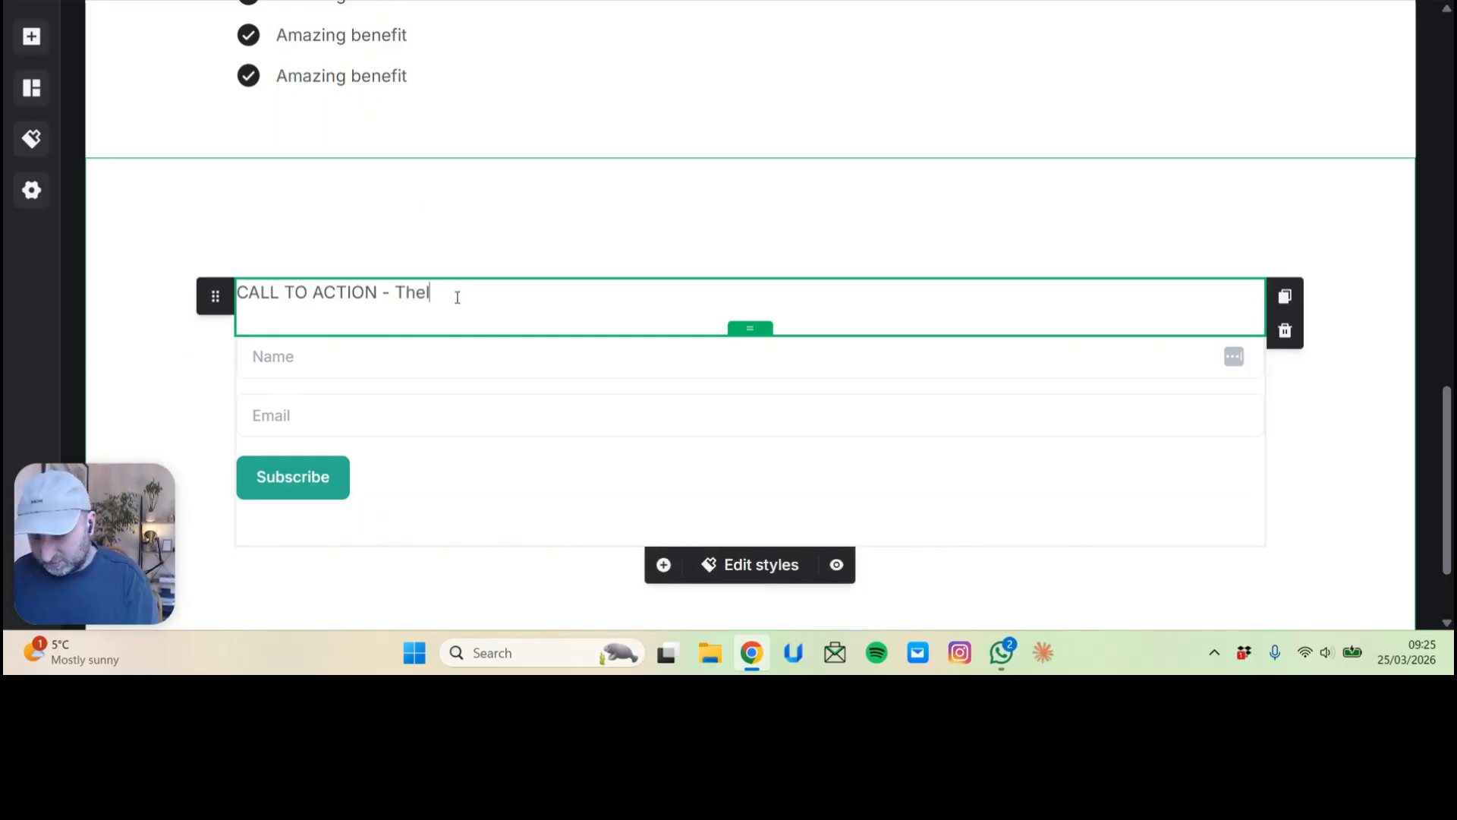
text( them what to do!)
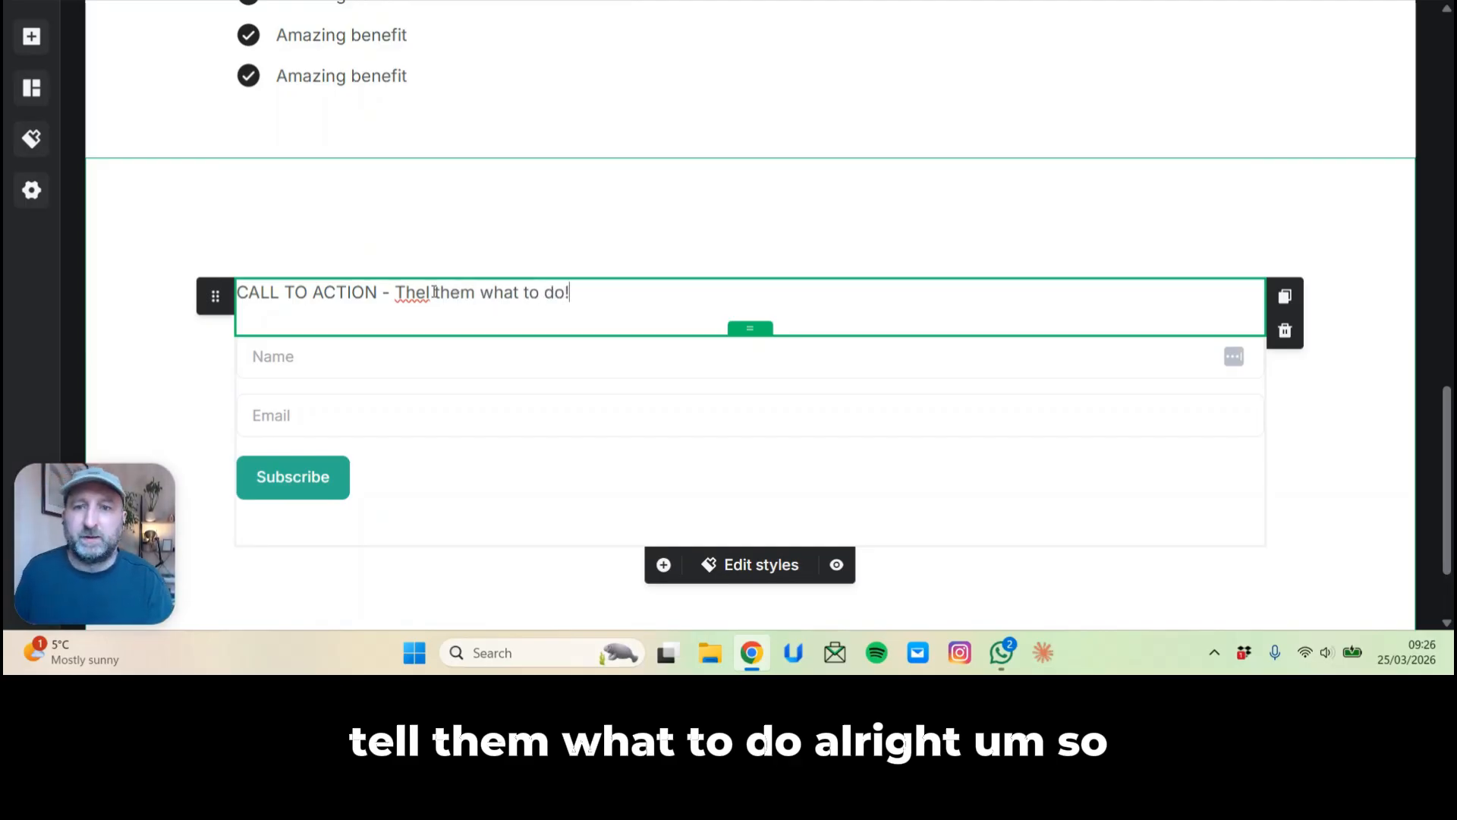
drag(434, 292, 396, 290)
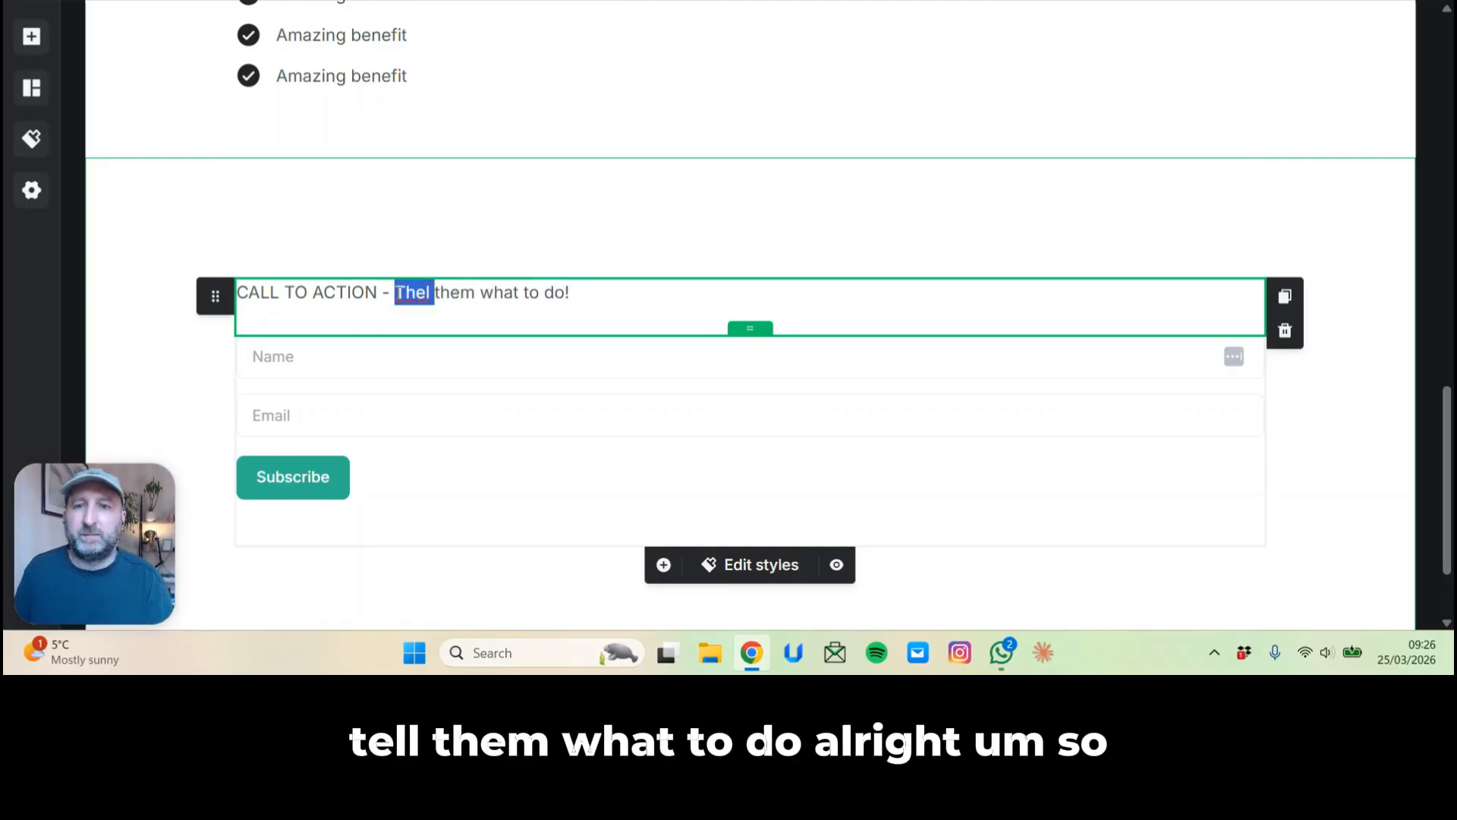
text(Tel)
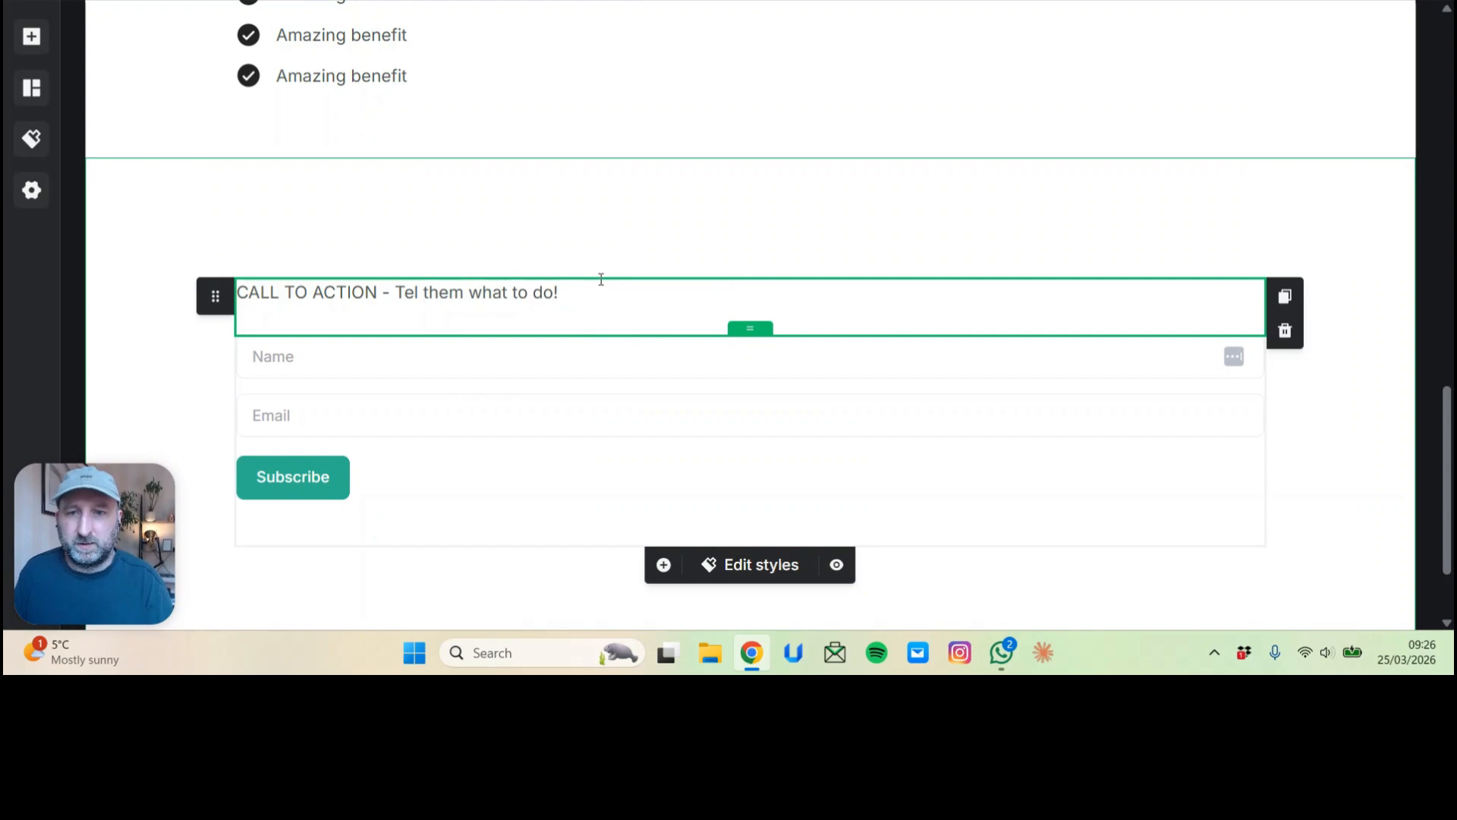
Centre the whole call-to-action line above the signup form.
drag(600, 282, 223, 295)
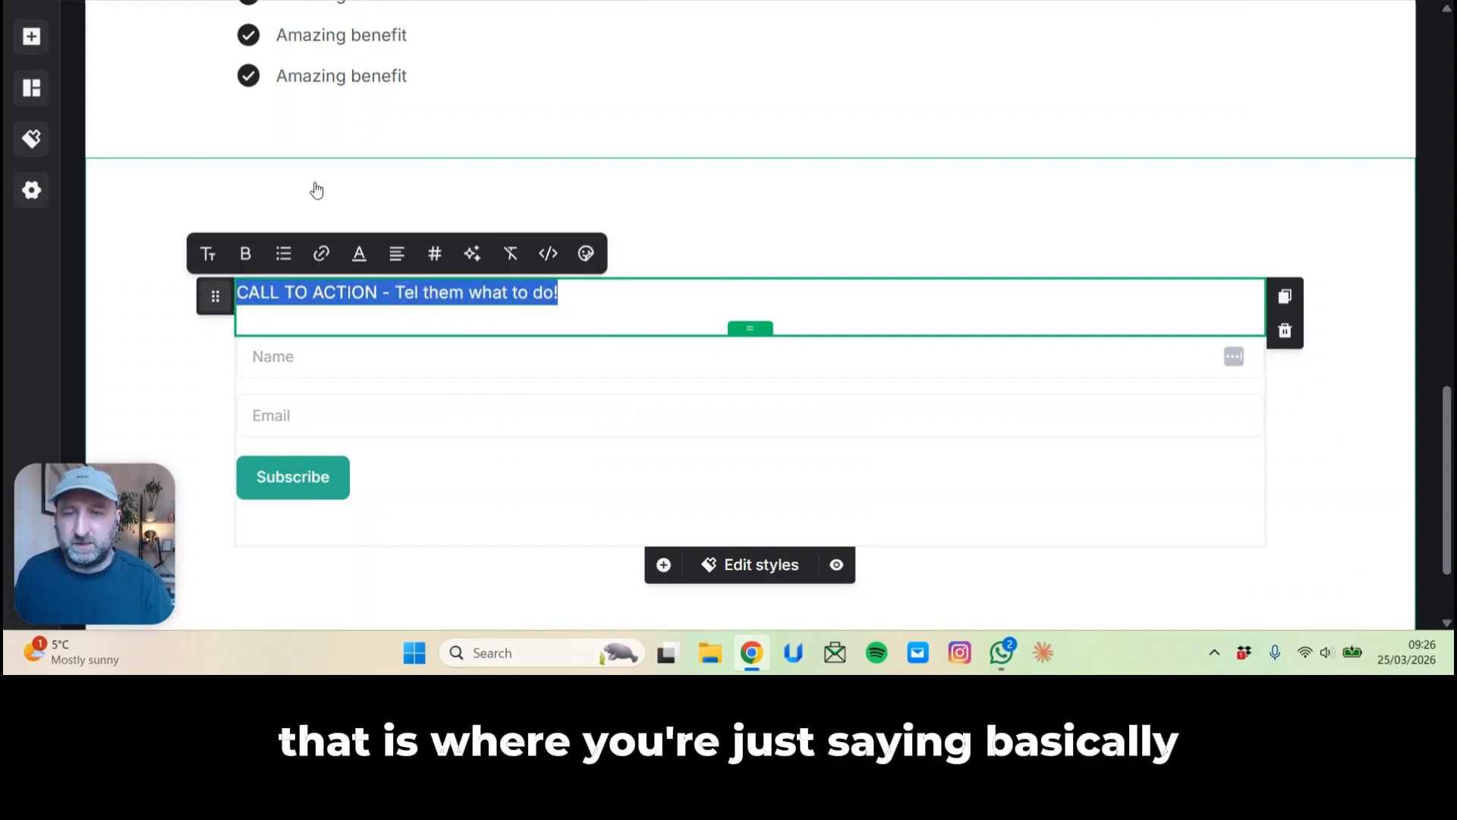
click(396, 256)
click(416, 325)
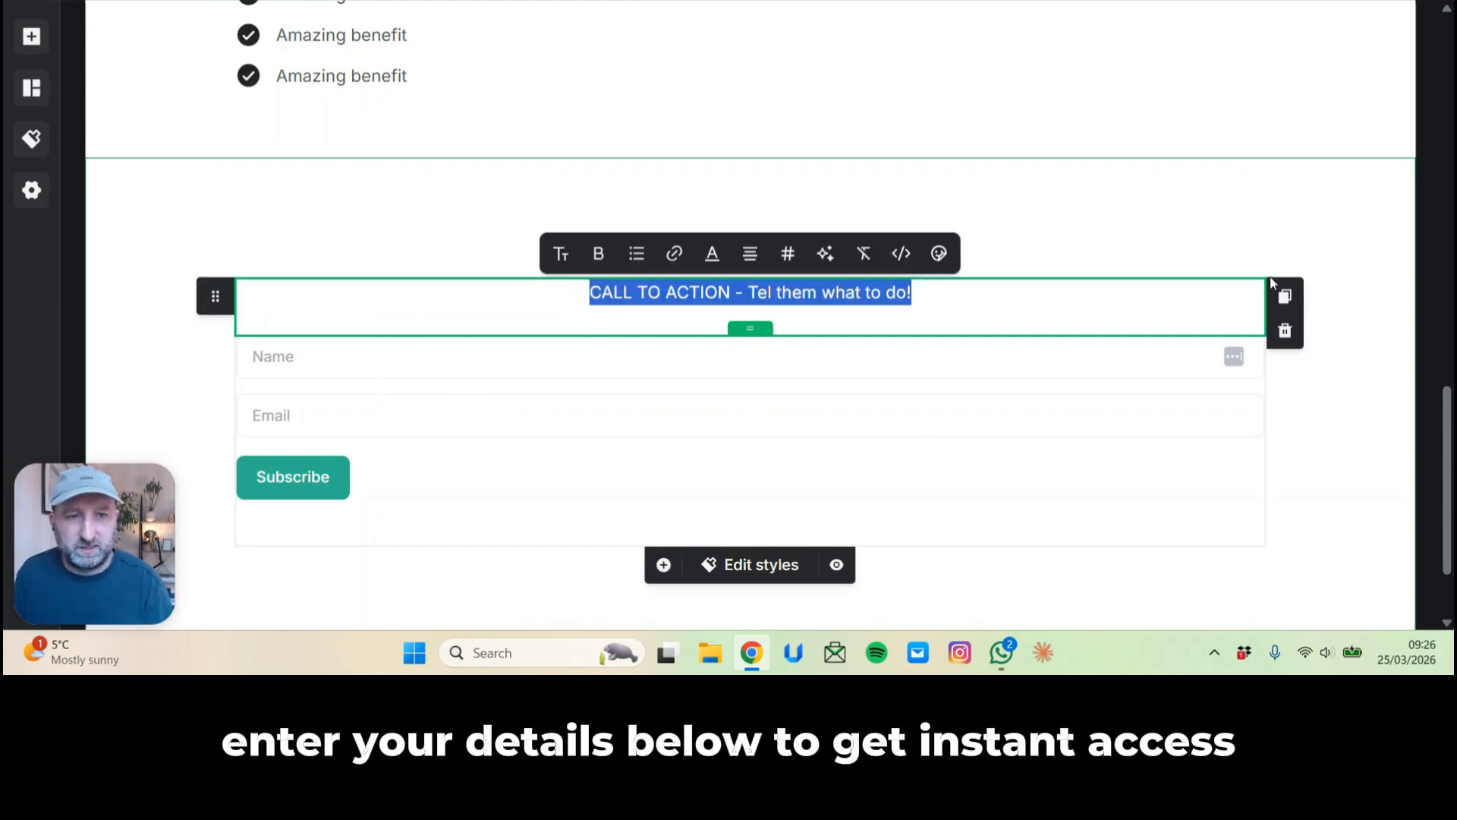
scroll(1351, 278, down, 2)
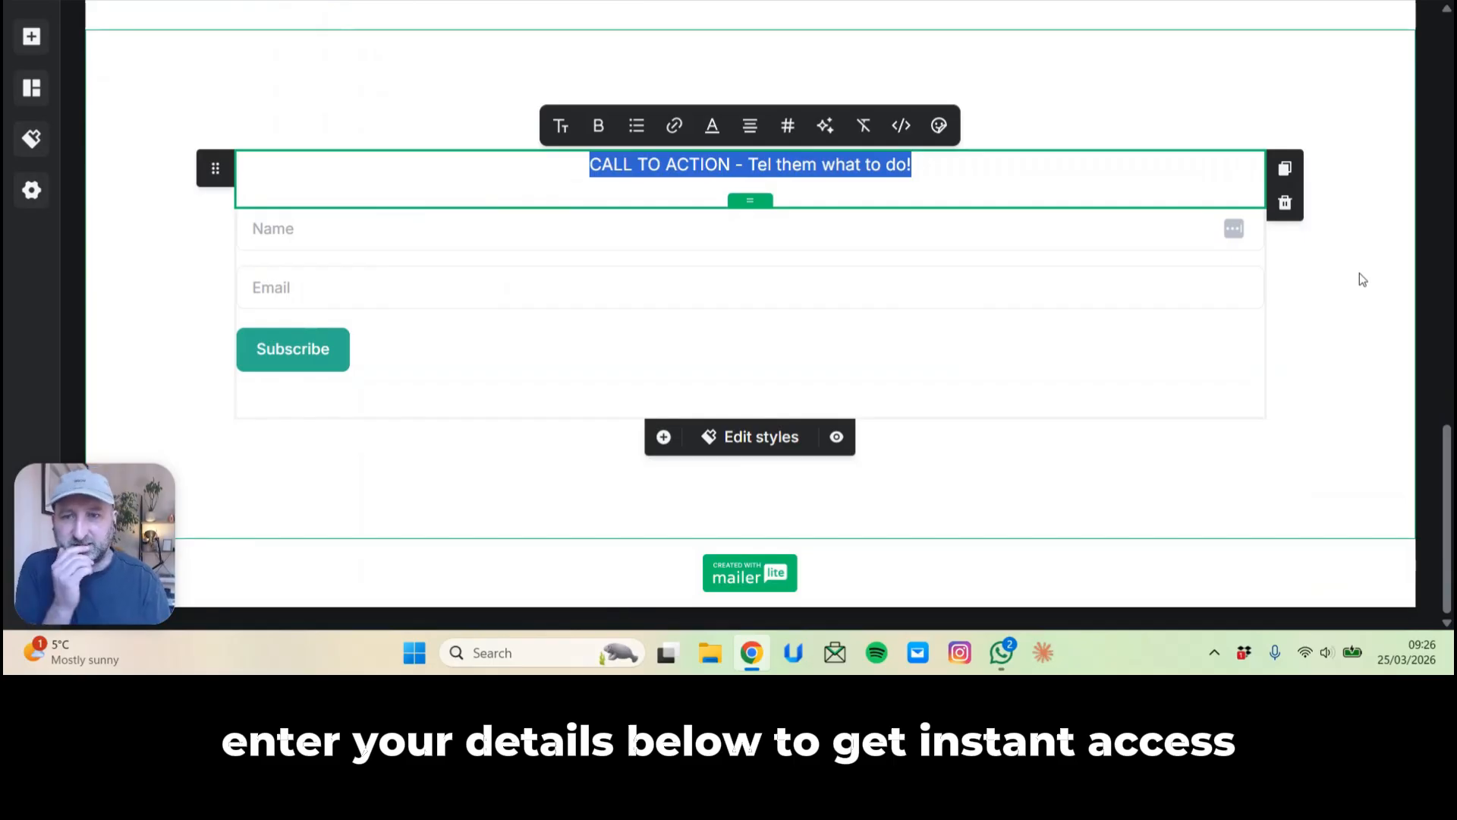
click(1382, 282)
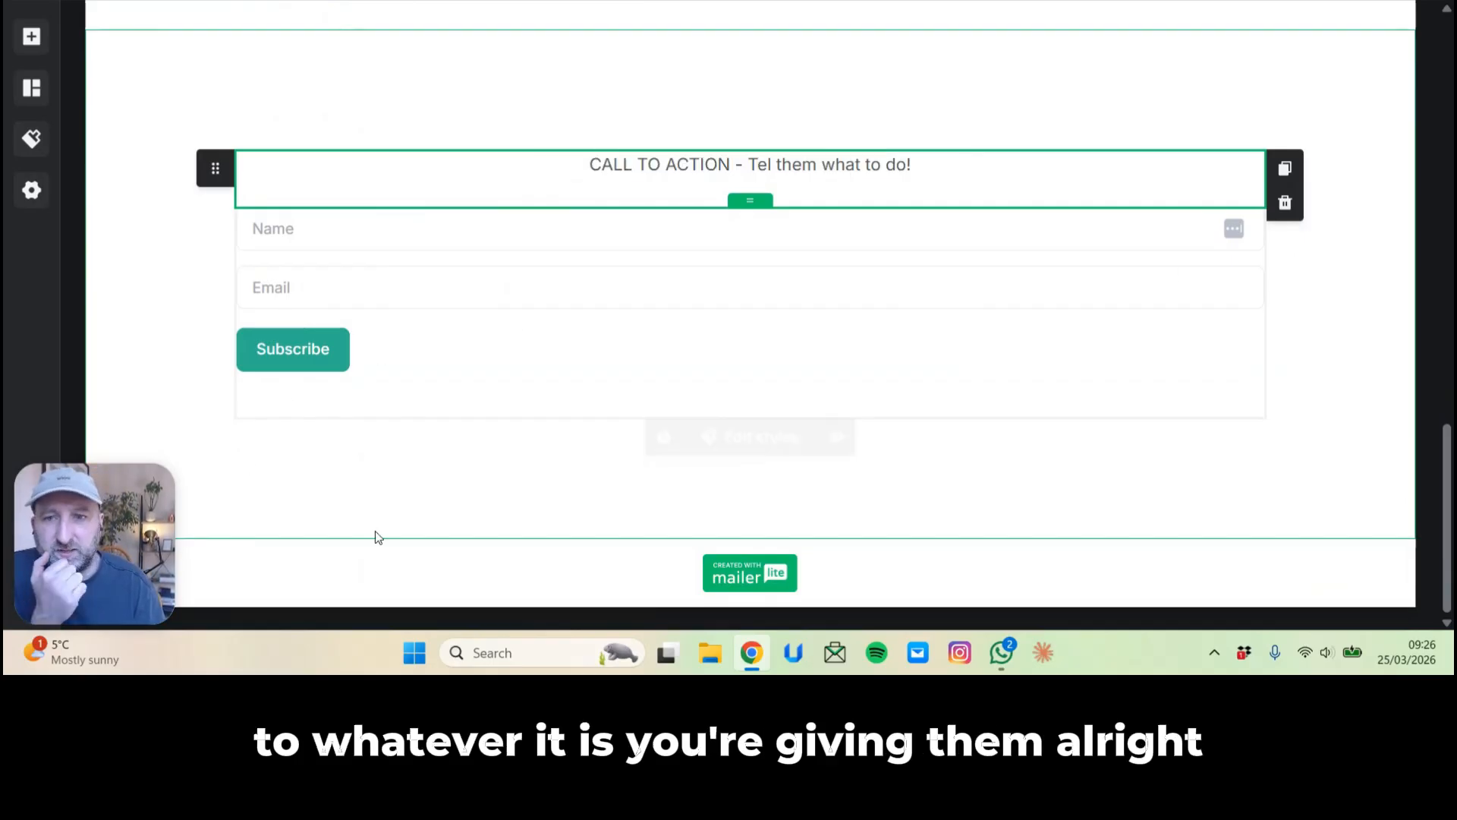
Centre the signup form's Subscribe button.
click(334, 364)
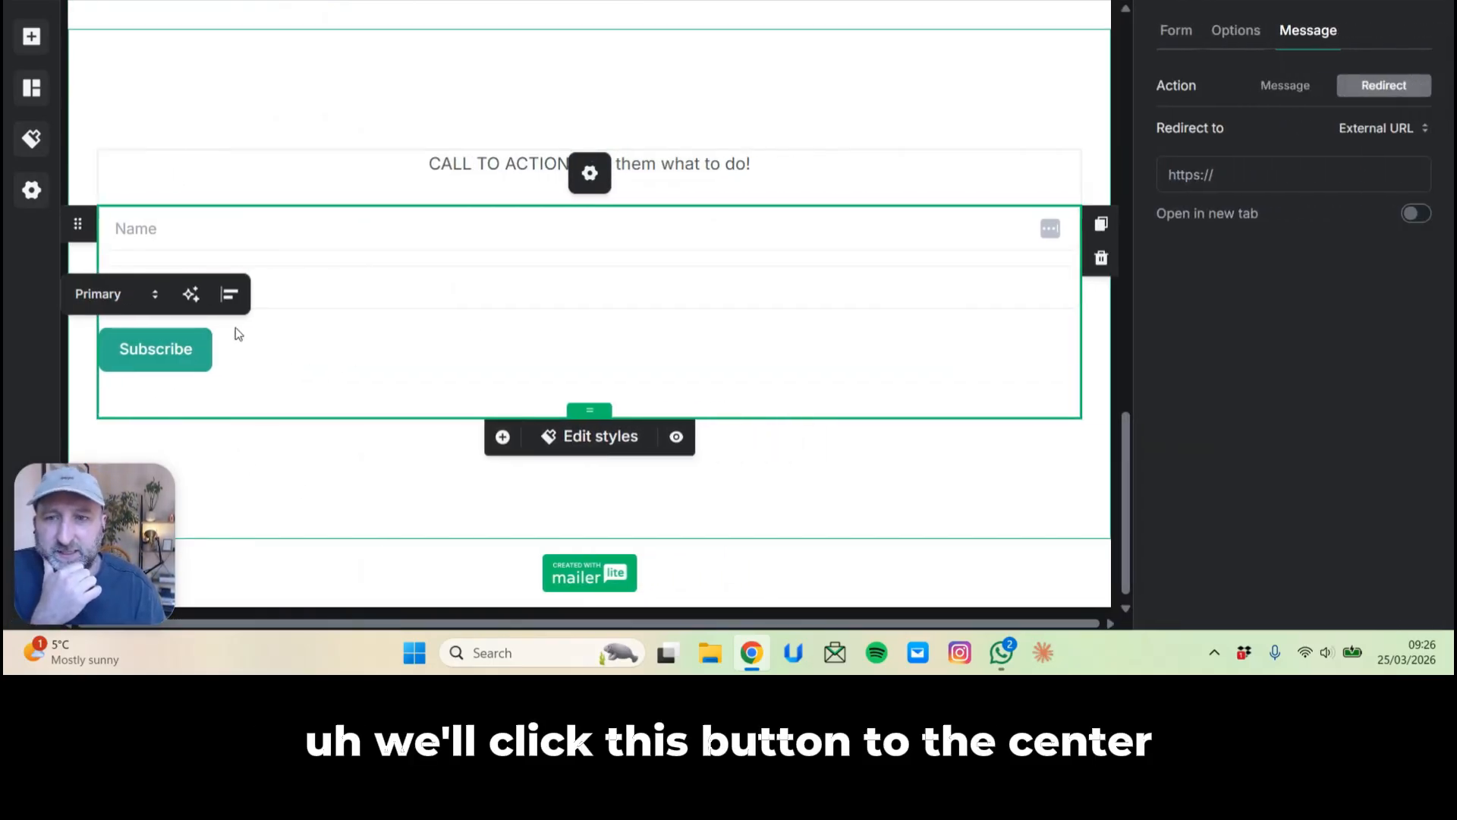
click(228, 296)
click(191, 370)
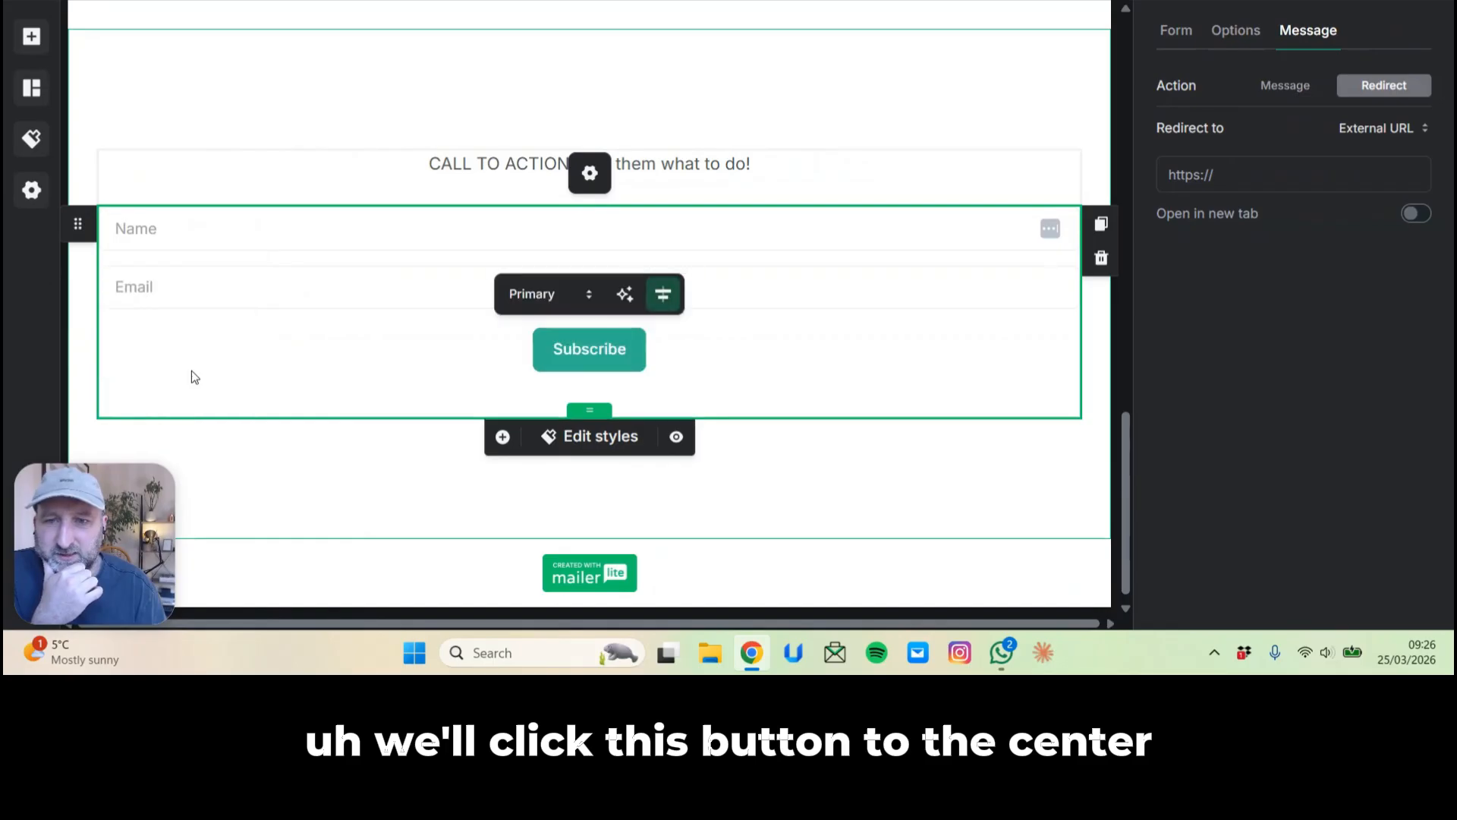
Change the Subscribe button's label to "Stat Getting Results Now - FREE".
double_click(577, 351)
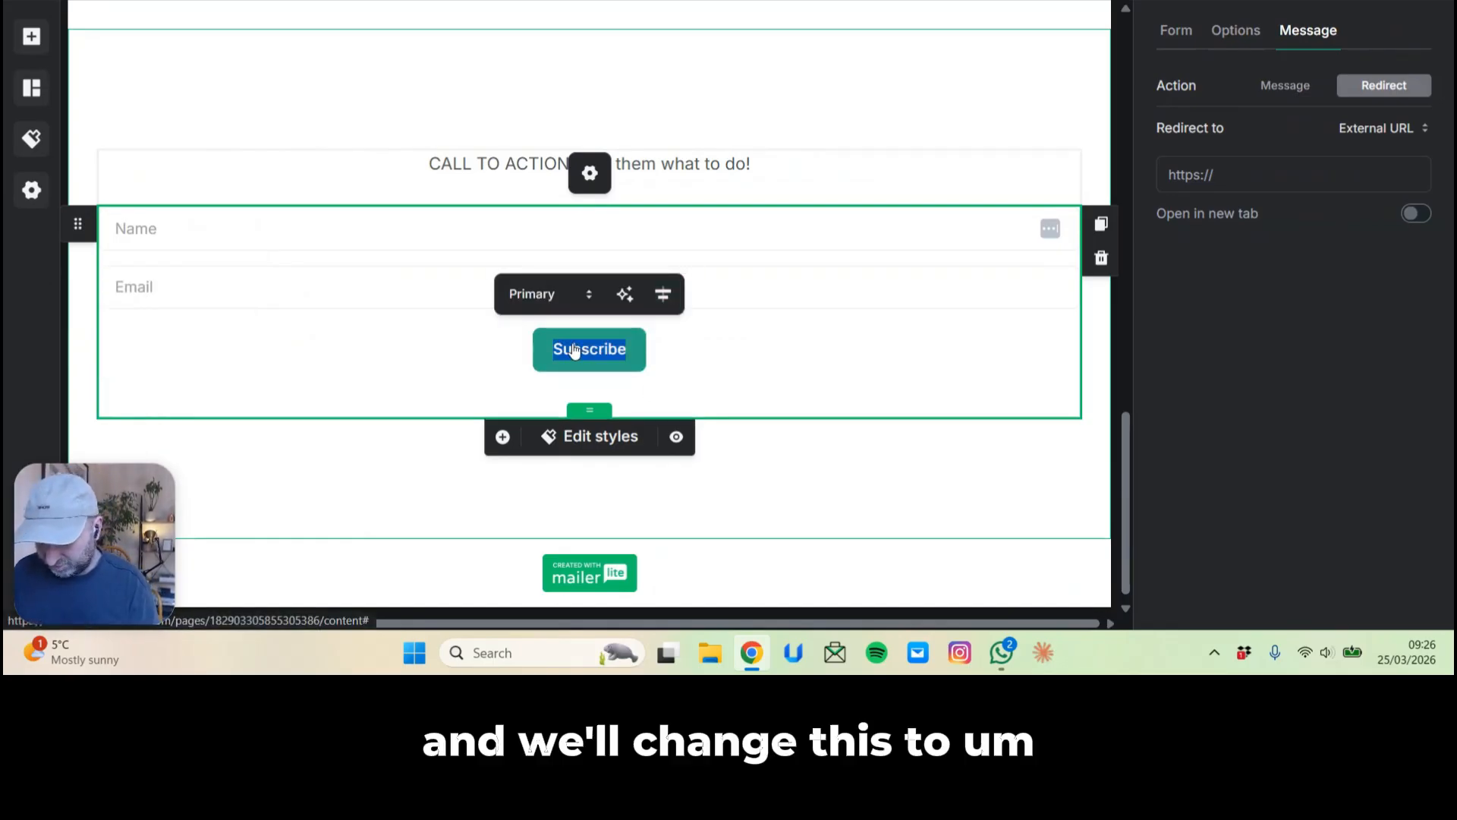
text(S)
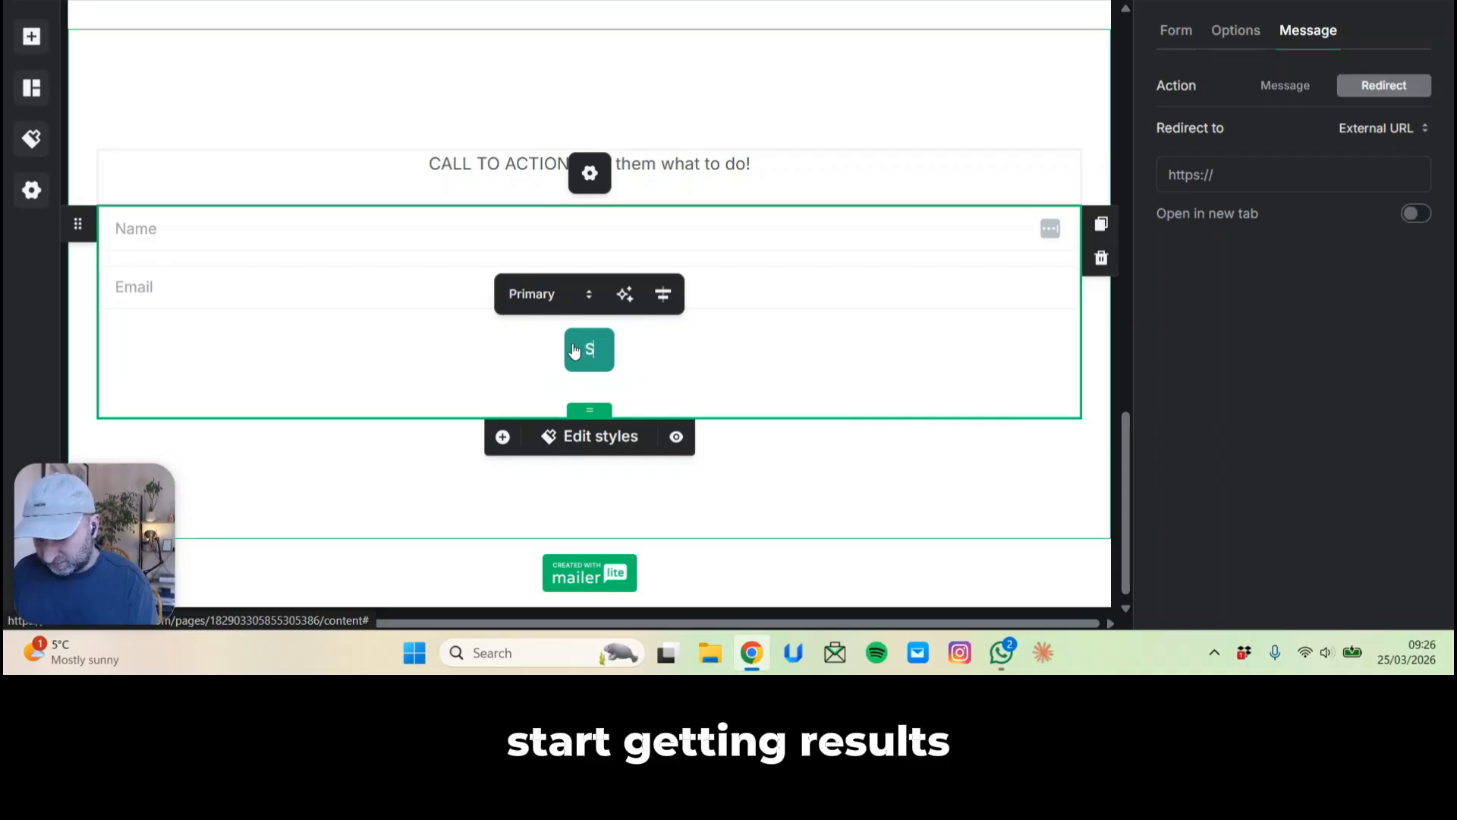
text(tart Getting Results)
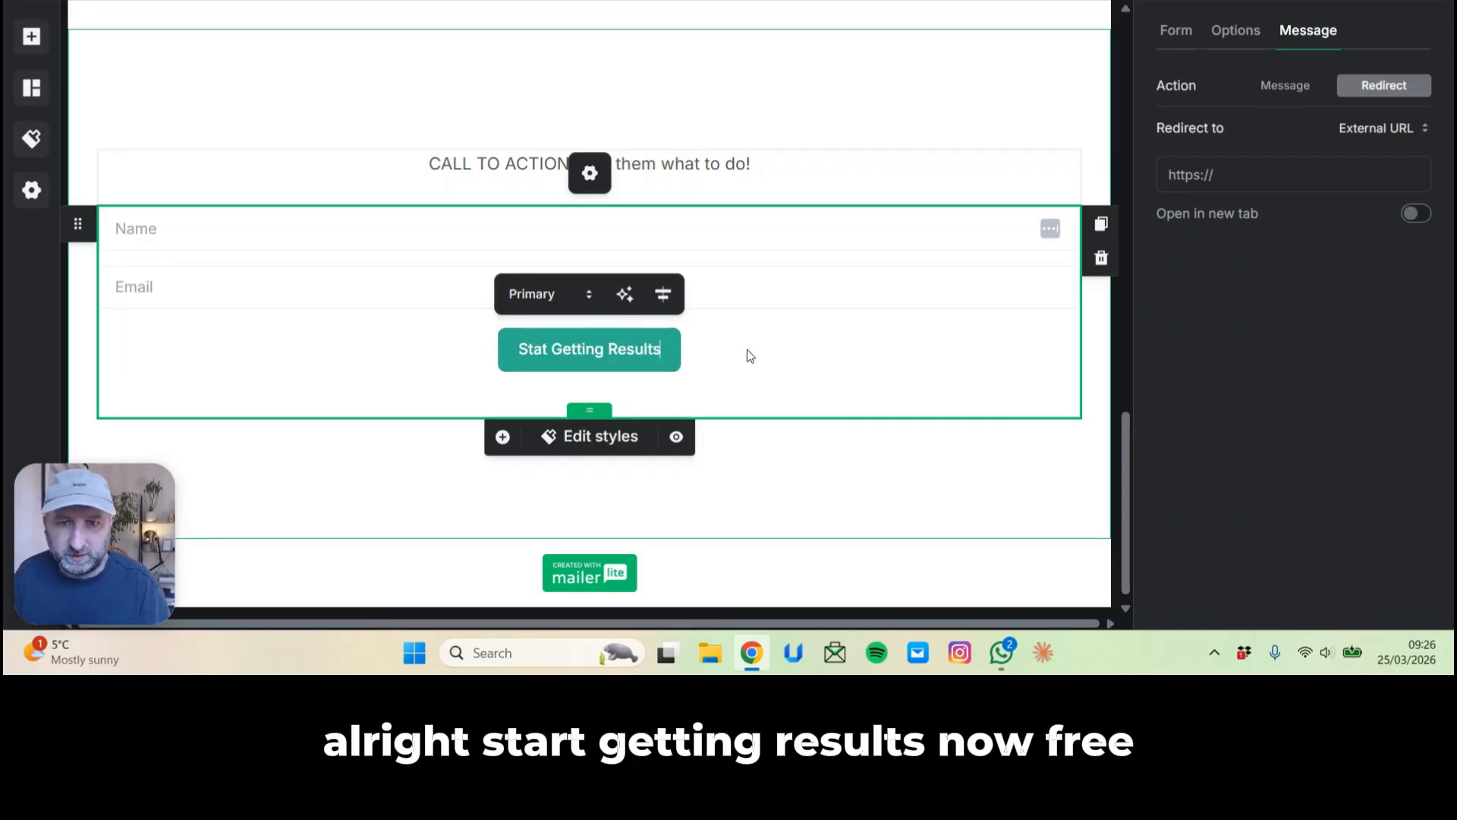
text( Now)
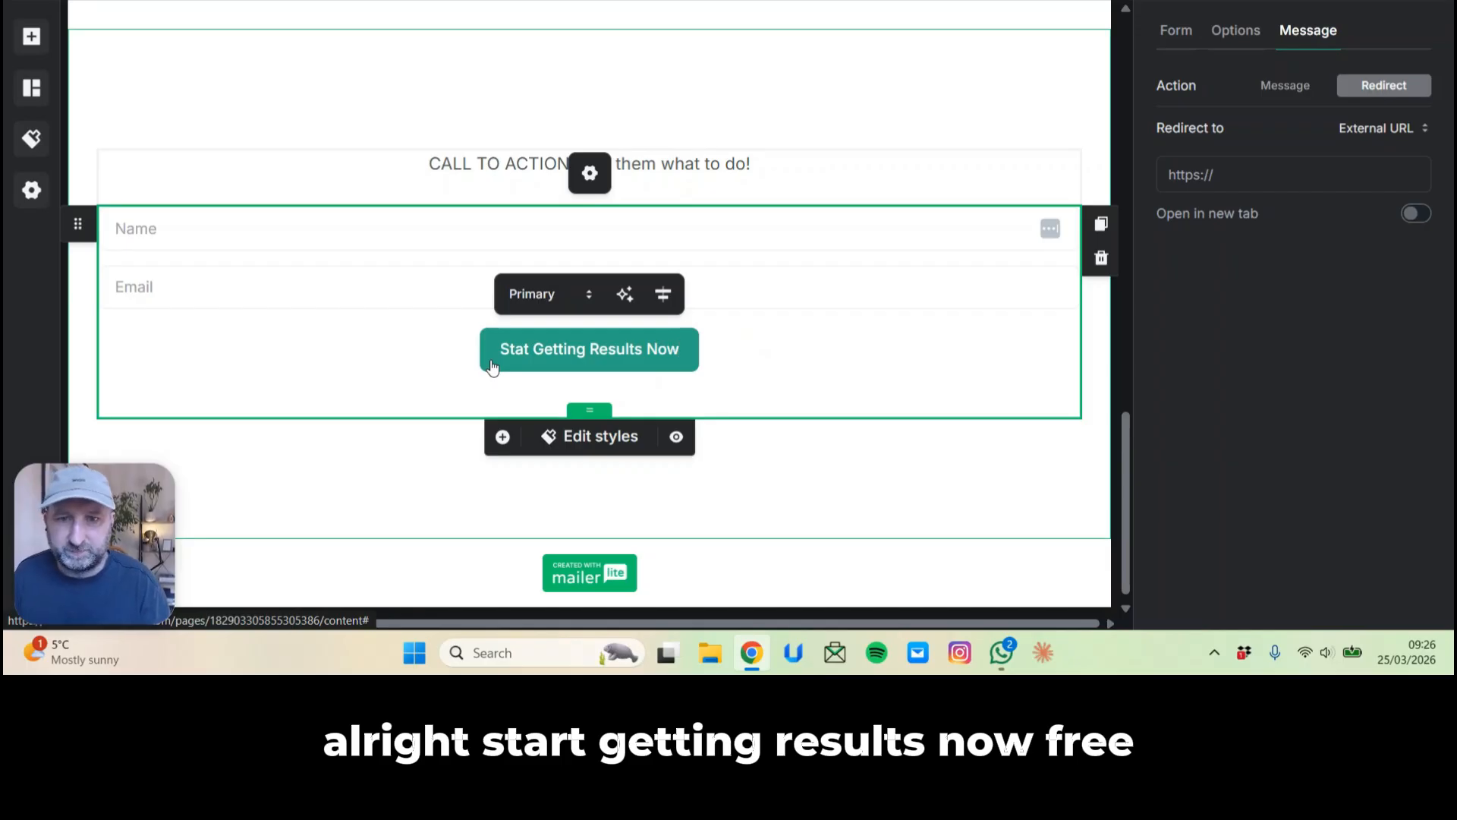
text( - FREE)
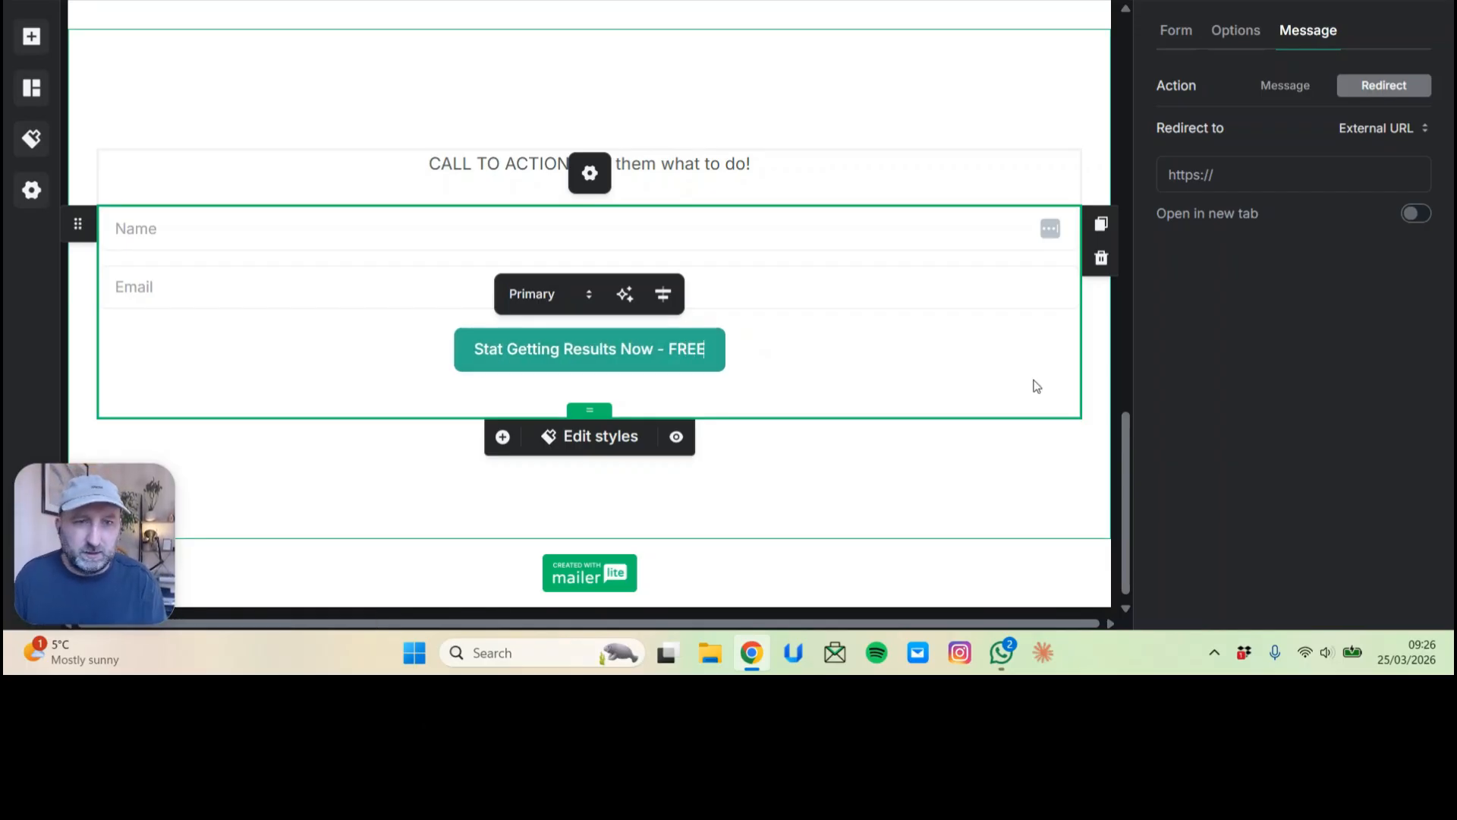
click(981, 448)
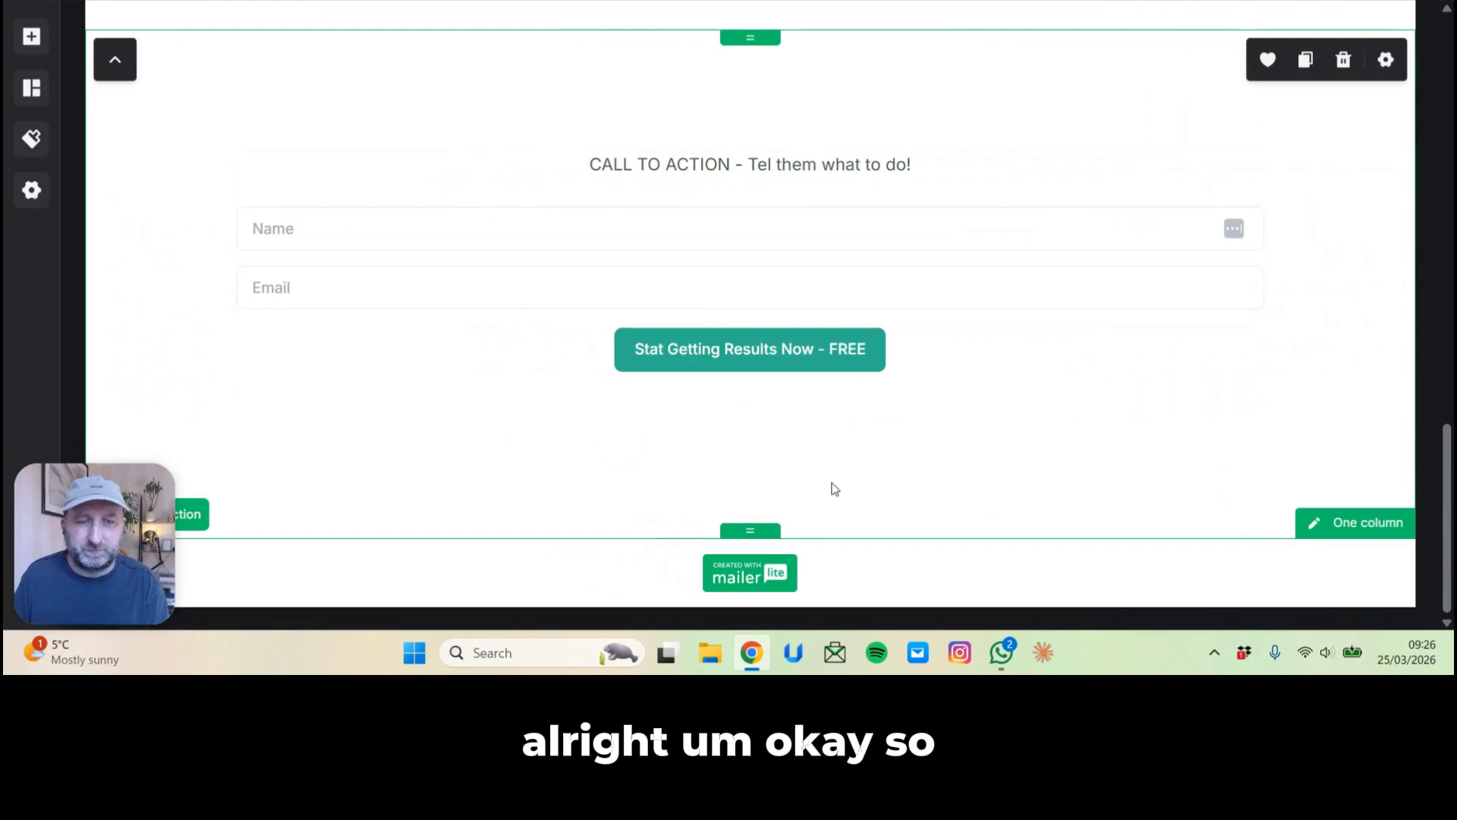
Reduce the empty space above the call-to-action line in the signup form section.
scroll(835, 490, up, 4)
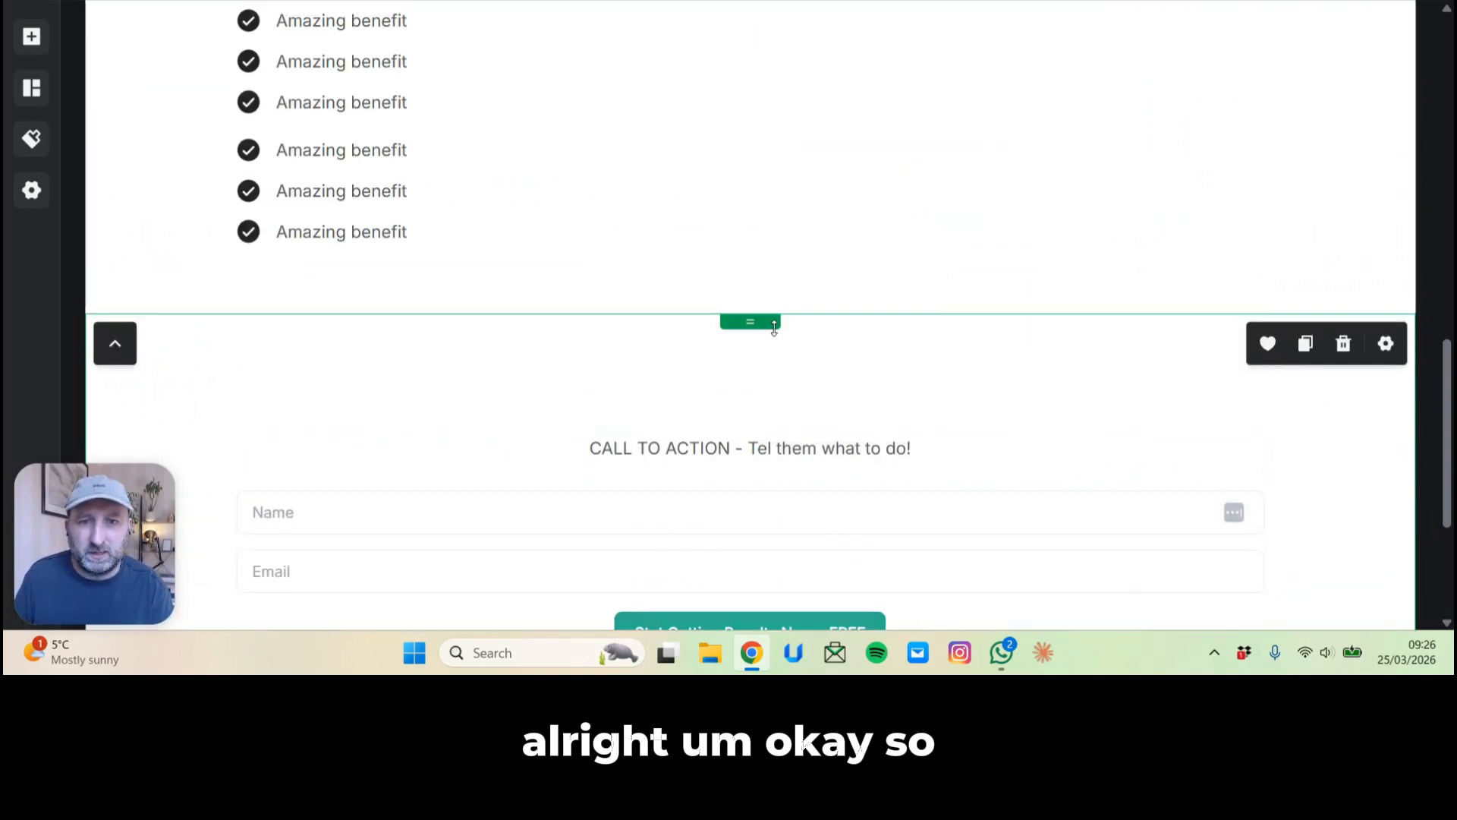
drag(750, 320, 737, 251)
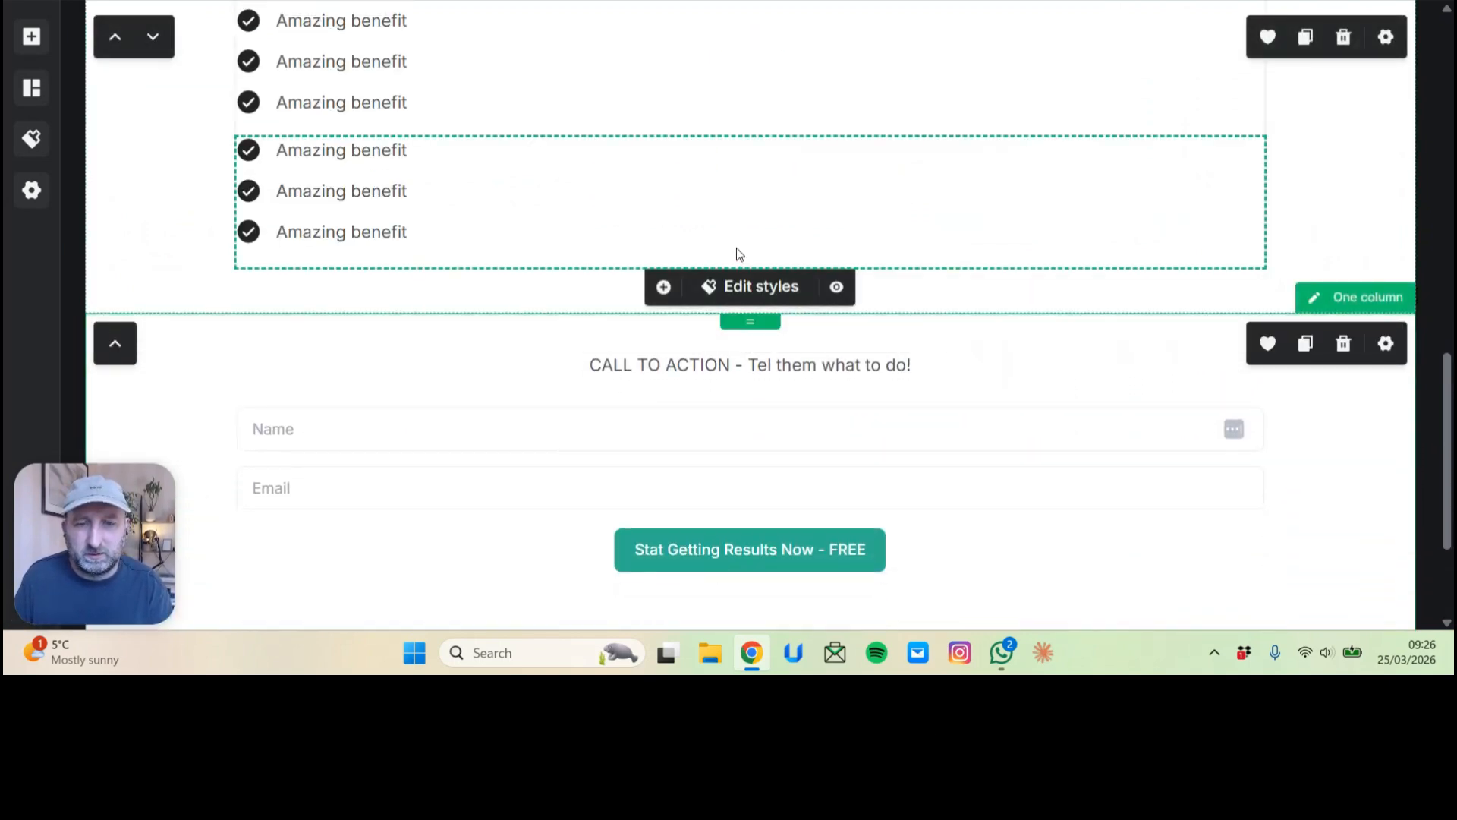
scroll(1237, 491, down, 3)
Reduce the empty space above the "Your Big Promise Goes Here" headline in the first section.
scroll(1241, 492, up, 7)
scroll(1241, 492, up, 9)
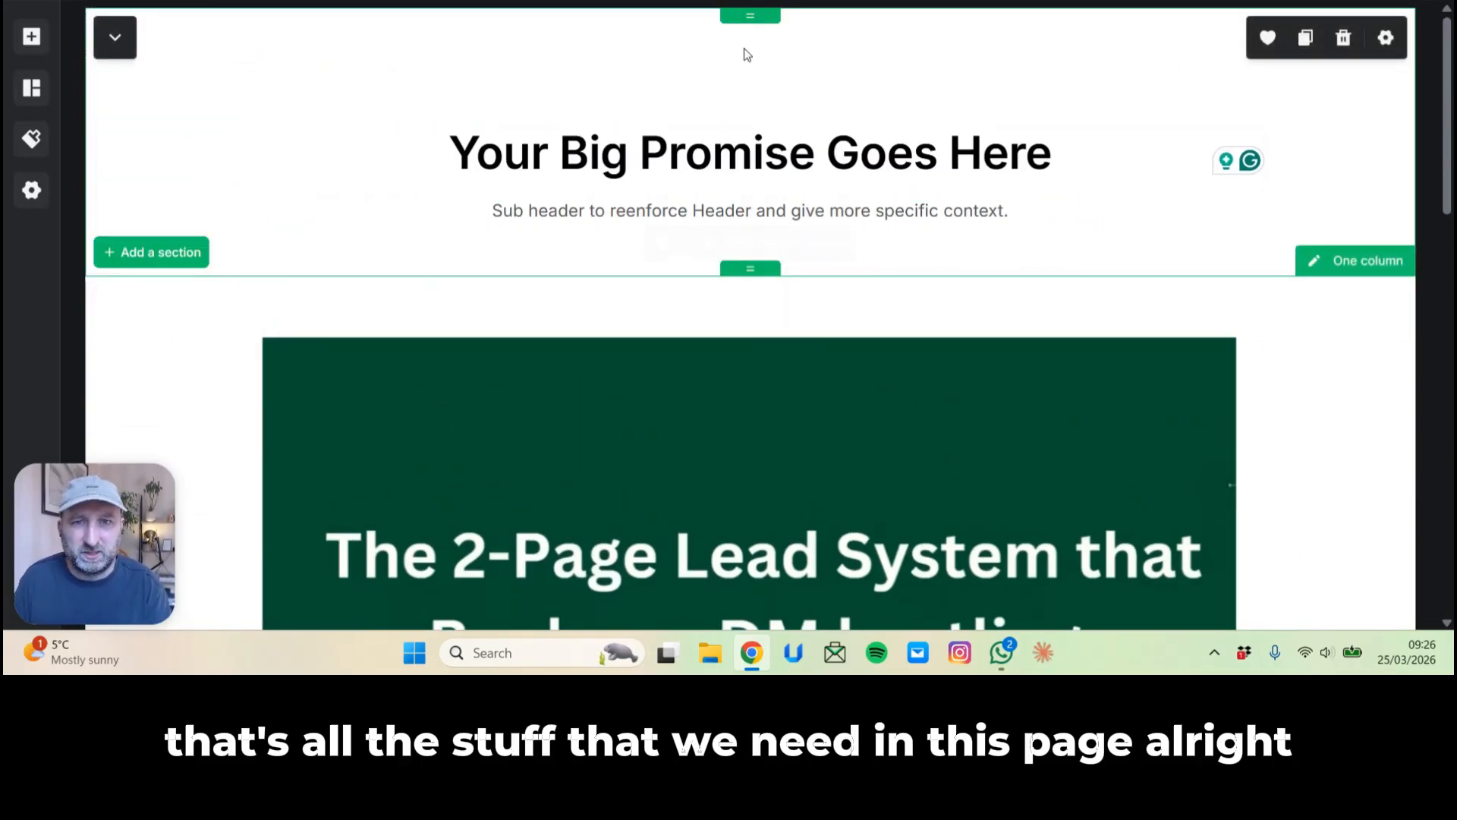
mouse_move(750, 11)
mouse_down()
mouse_move(750, 61)
mouse_move(750, 6)
mouse_up()
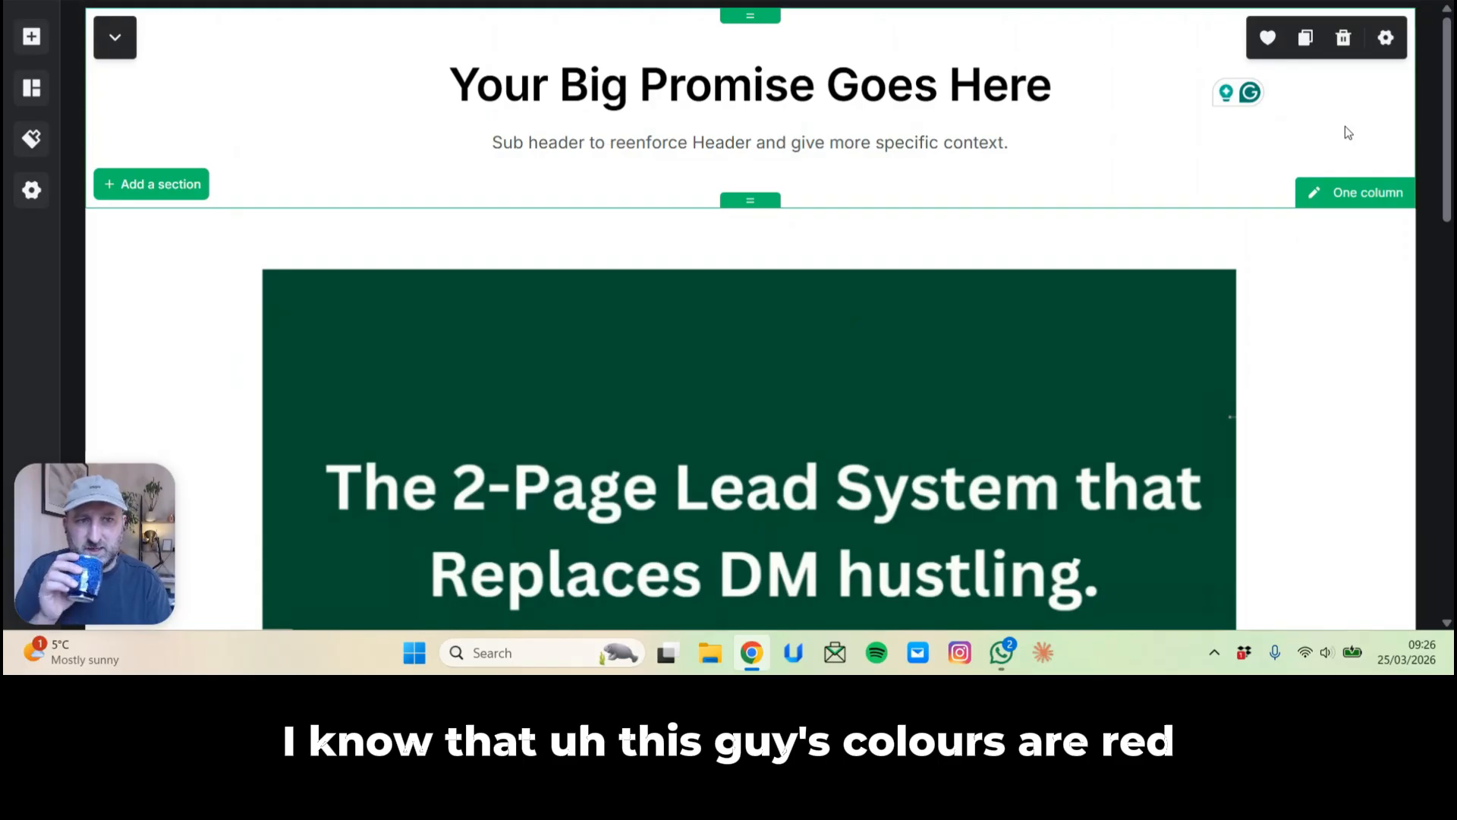
Set the headline section's background colour to red, #ec0a0a.
click(1386, 37)
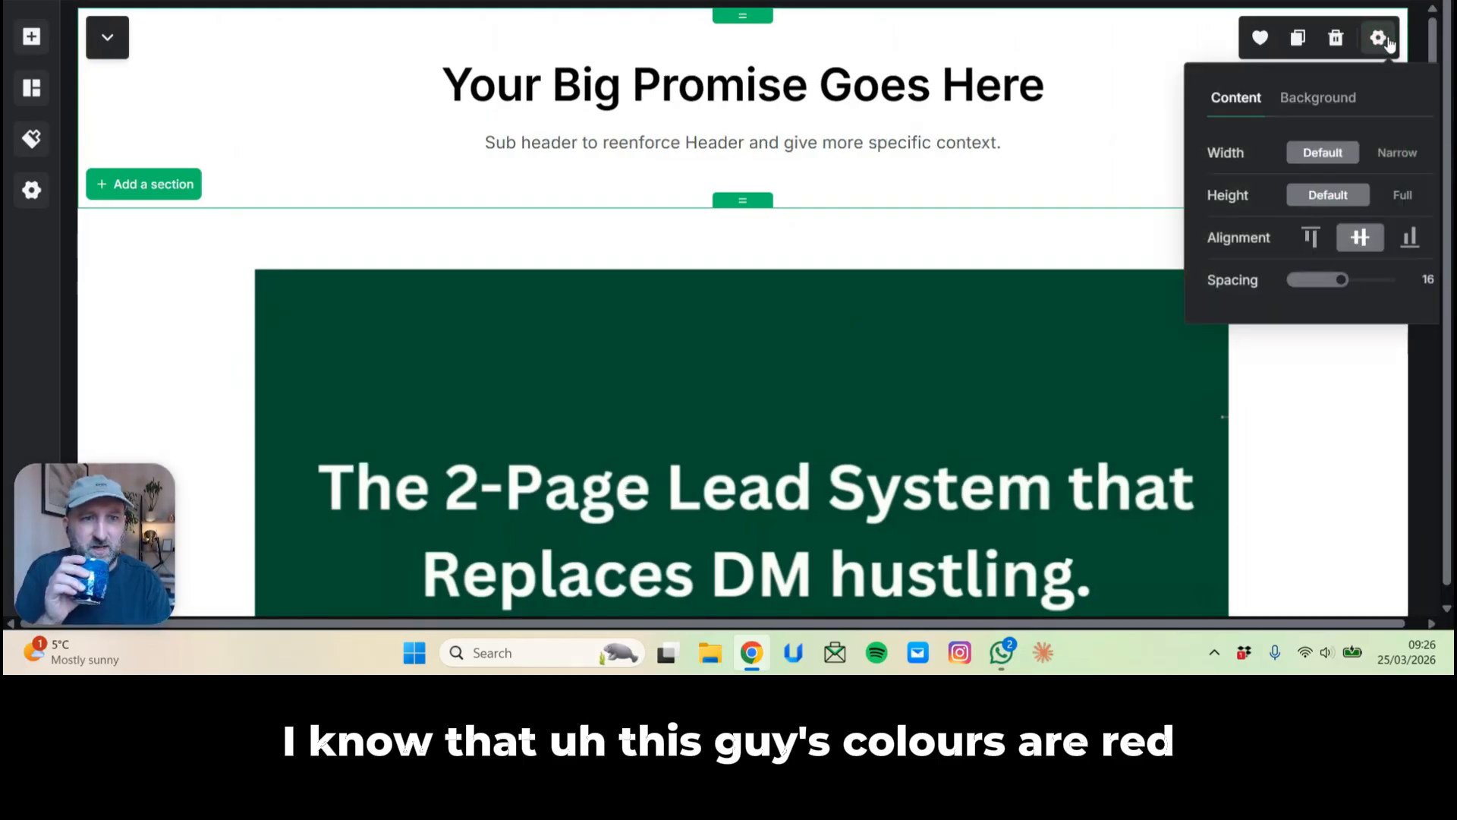
click(1318, 98)
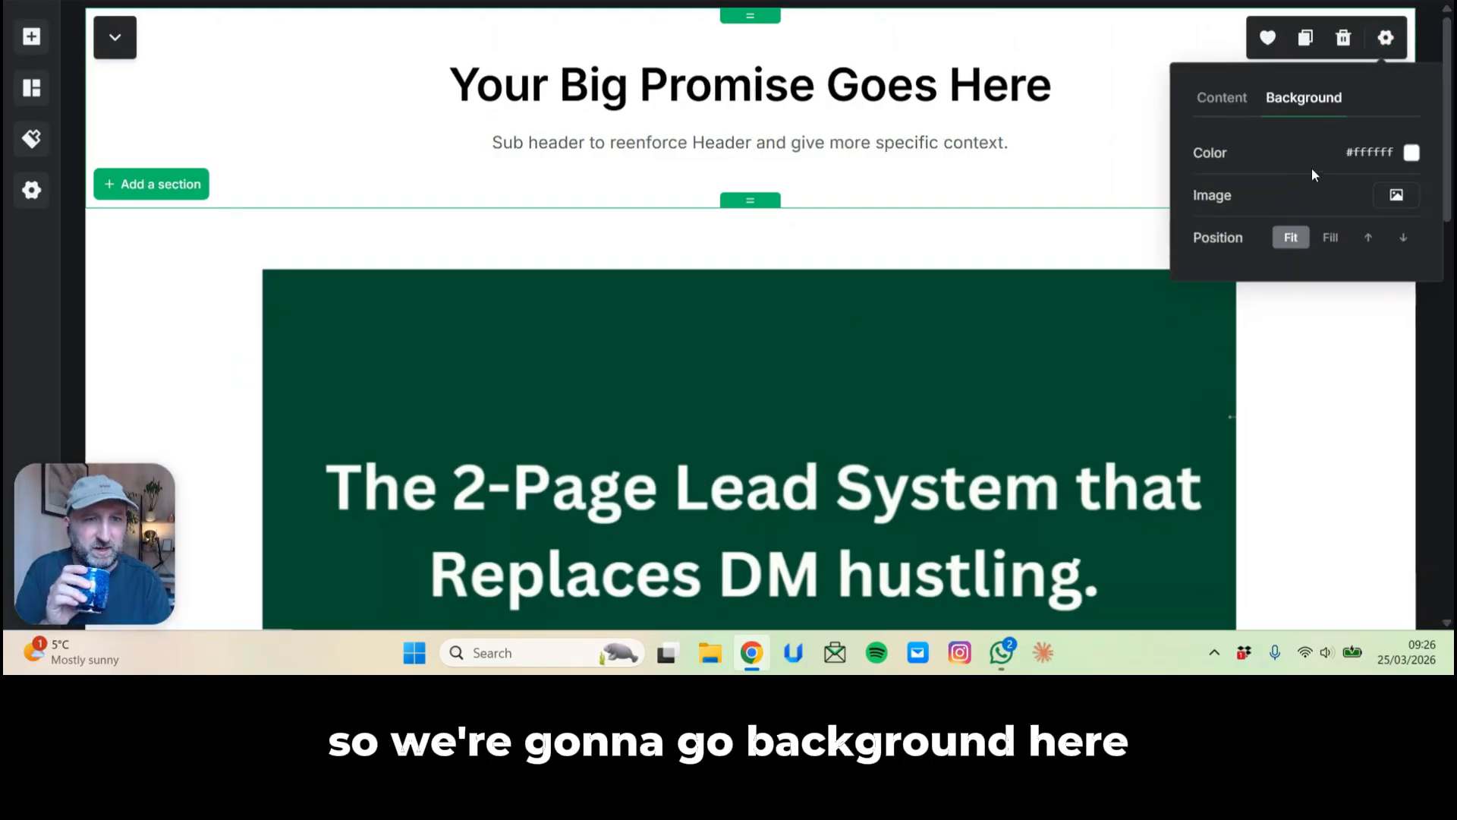
click(1410, 156)
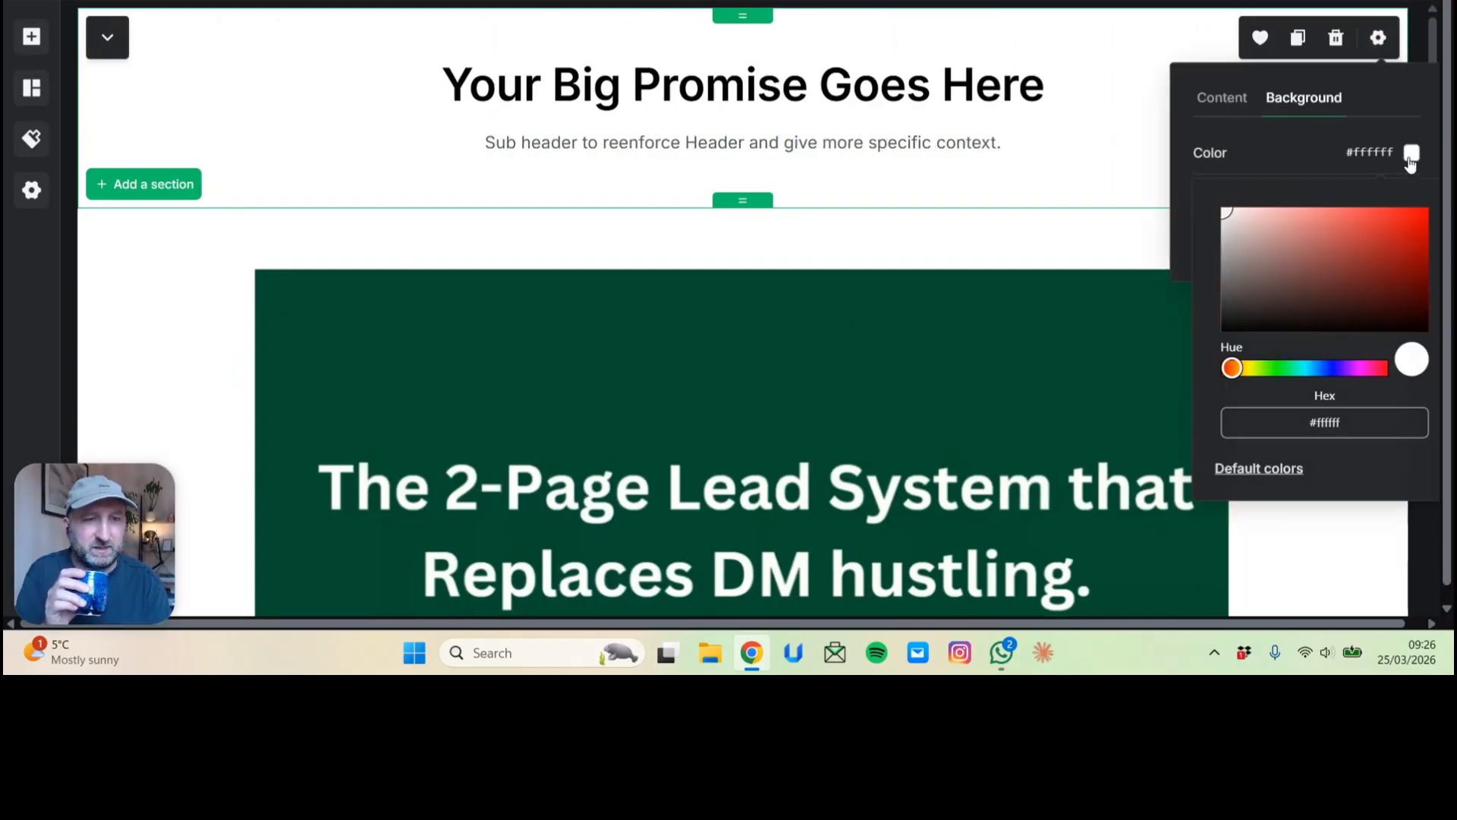
click(1419, 217)
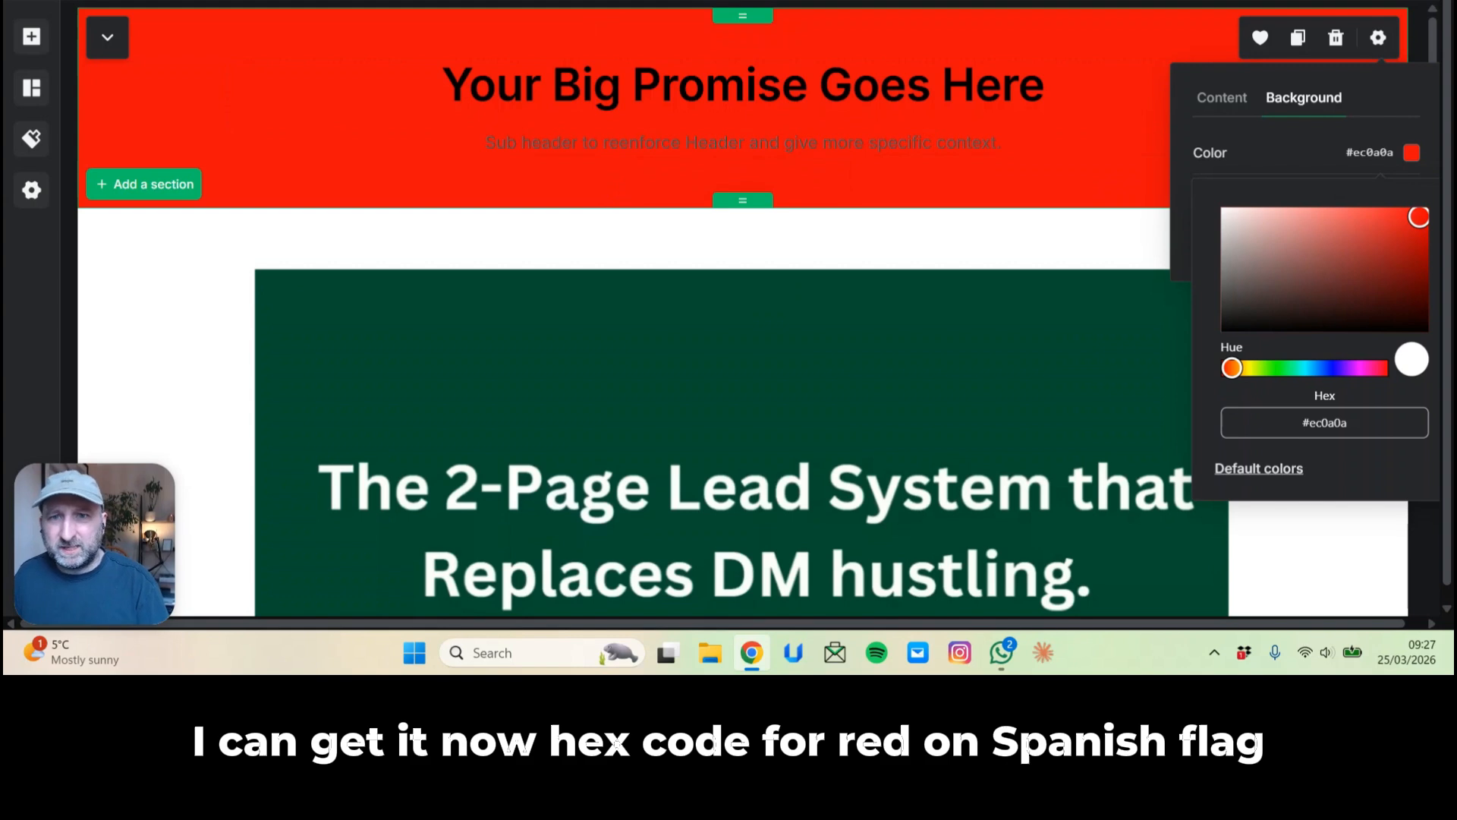
Search the web in a new browser tab for "hex code for red spanish flag".
key(ctrl+t)
text(hex cod)
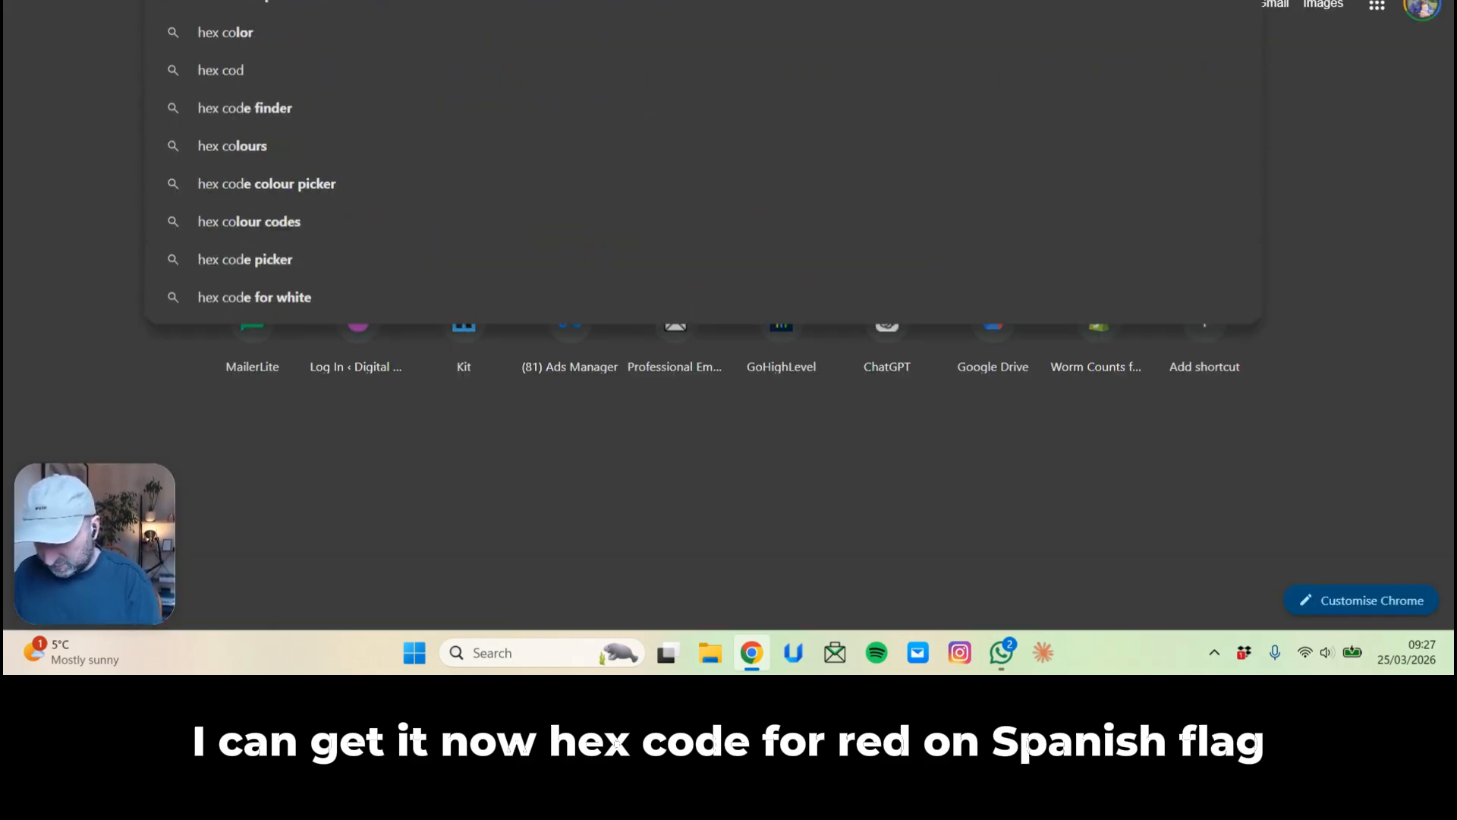
text(e for red s)
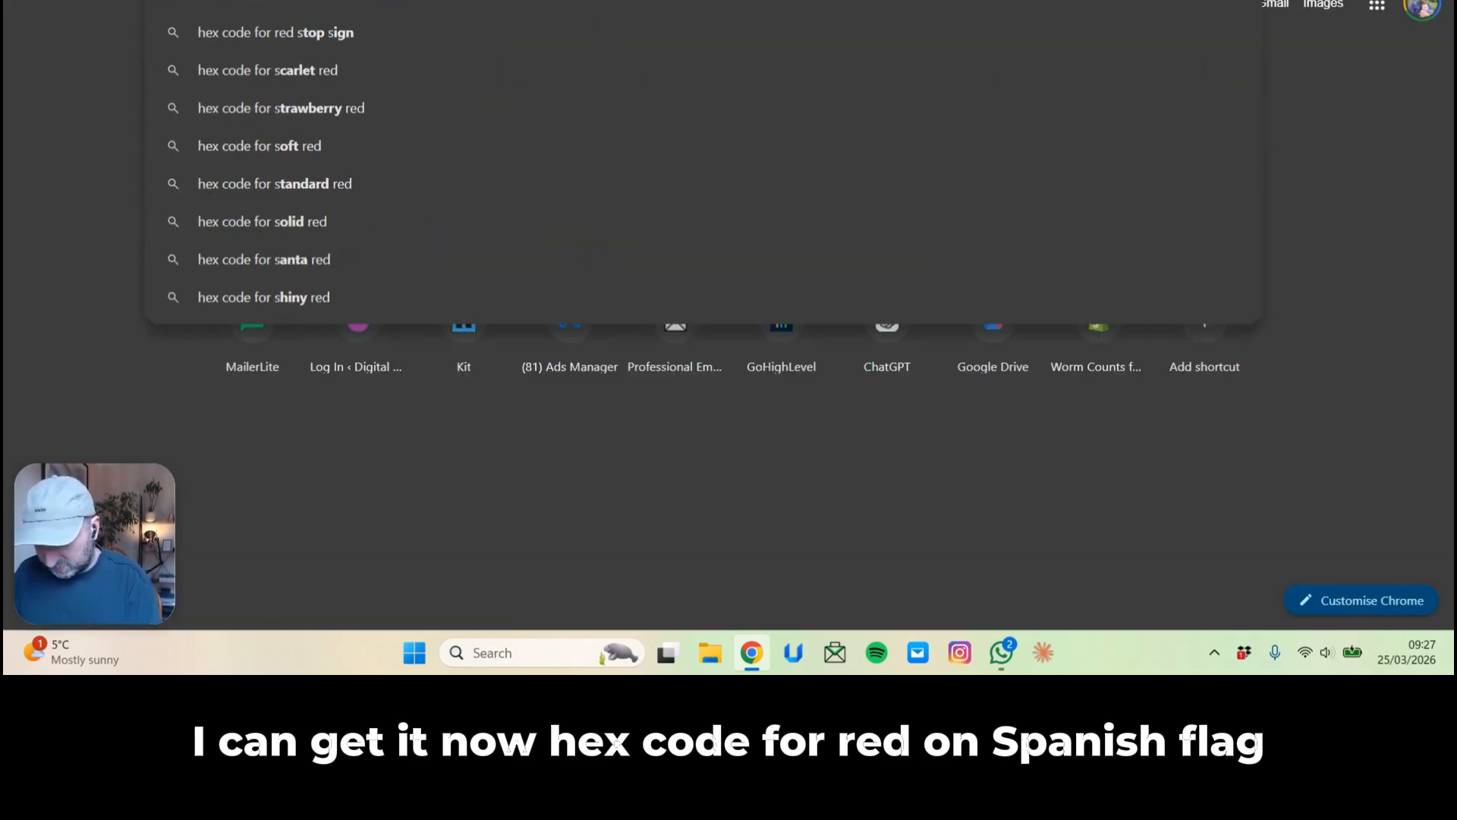
text(panish)
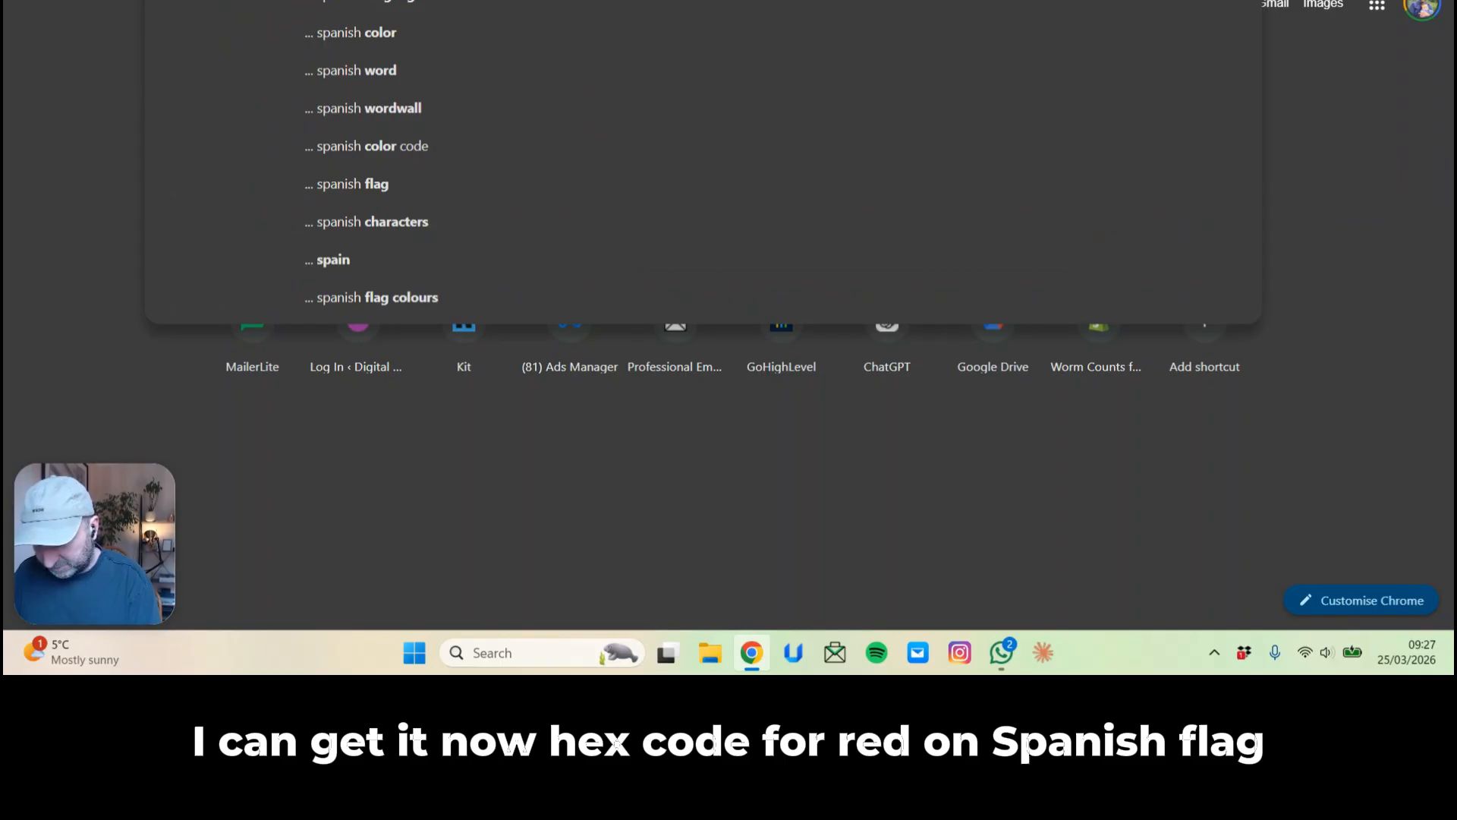
text( flag)
key(Return)
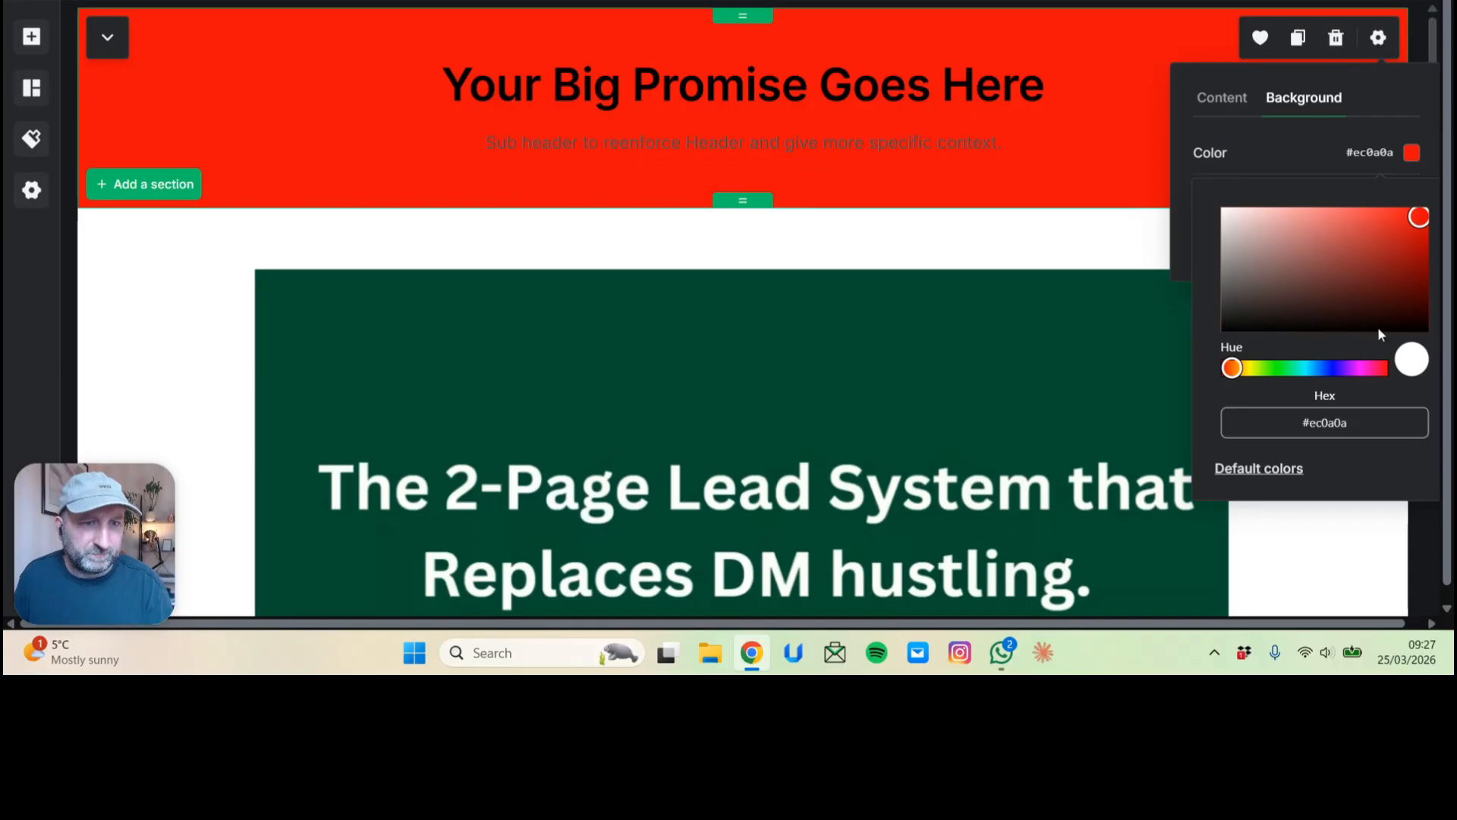
Set the headline section's background colour to #AA151B.
drag(1356, 425, 1240, 413)
text(#AA151B)
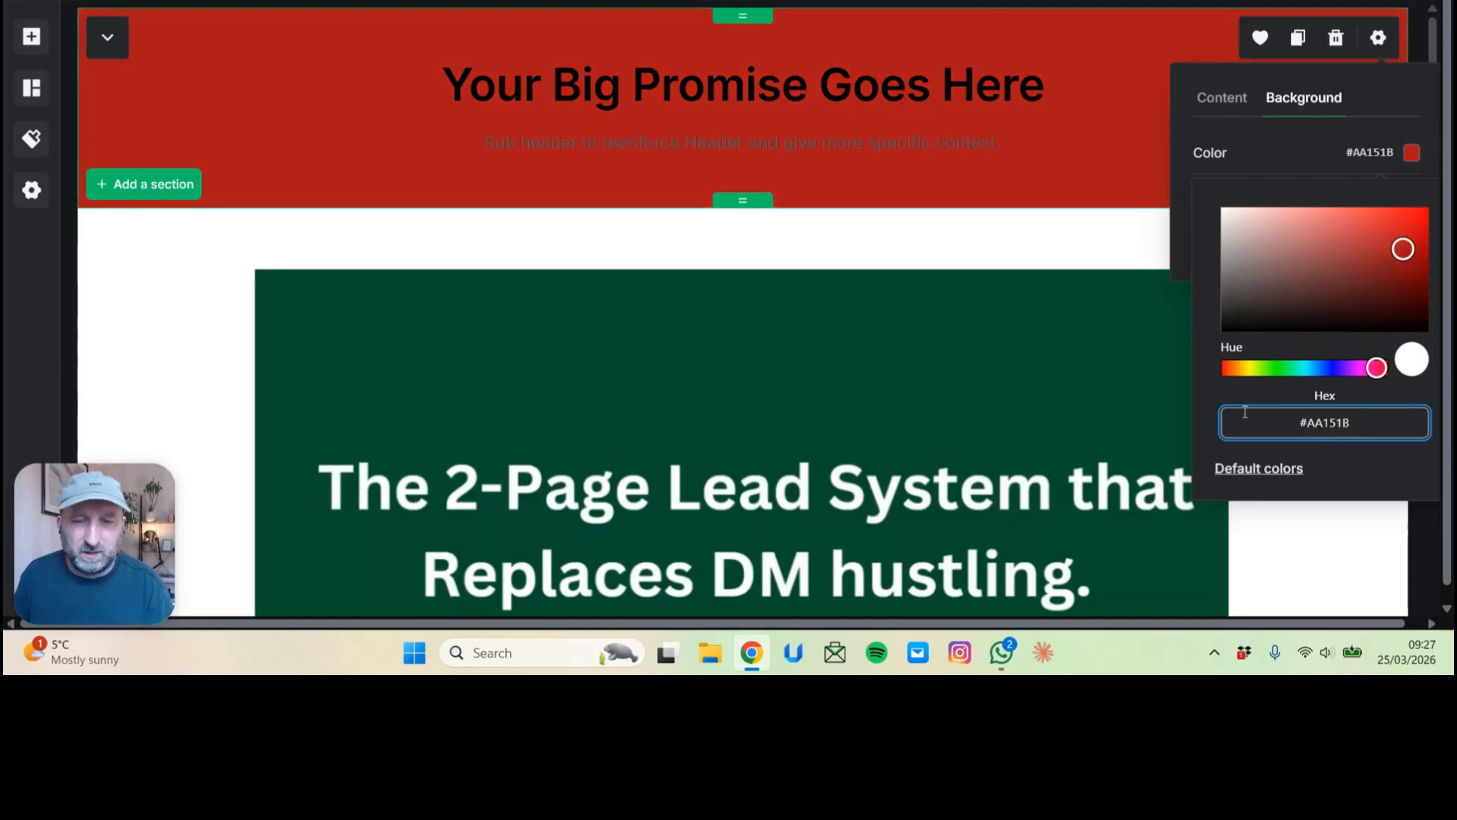
click(1059, 234)
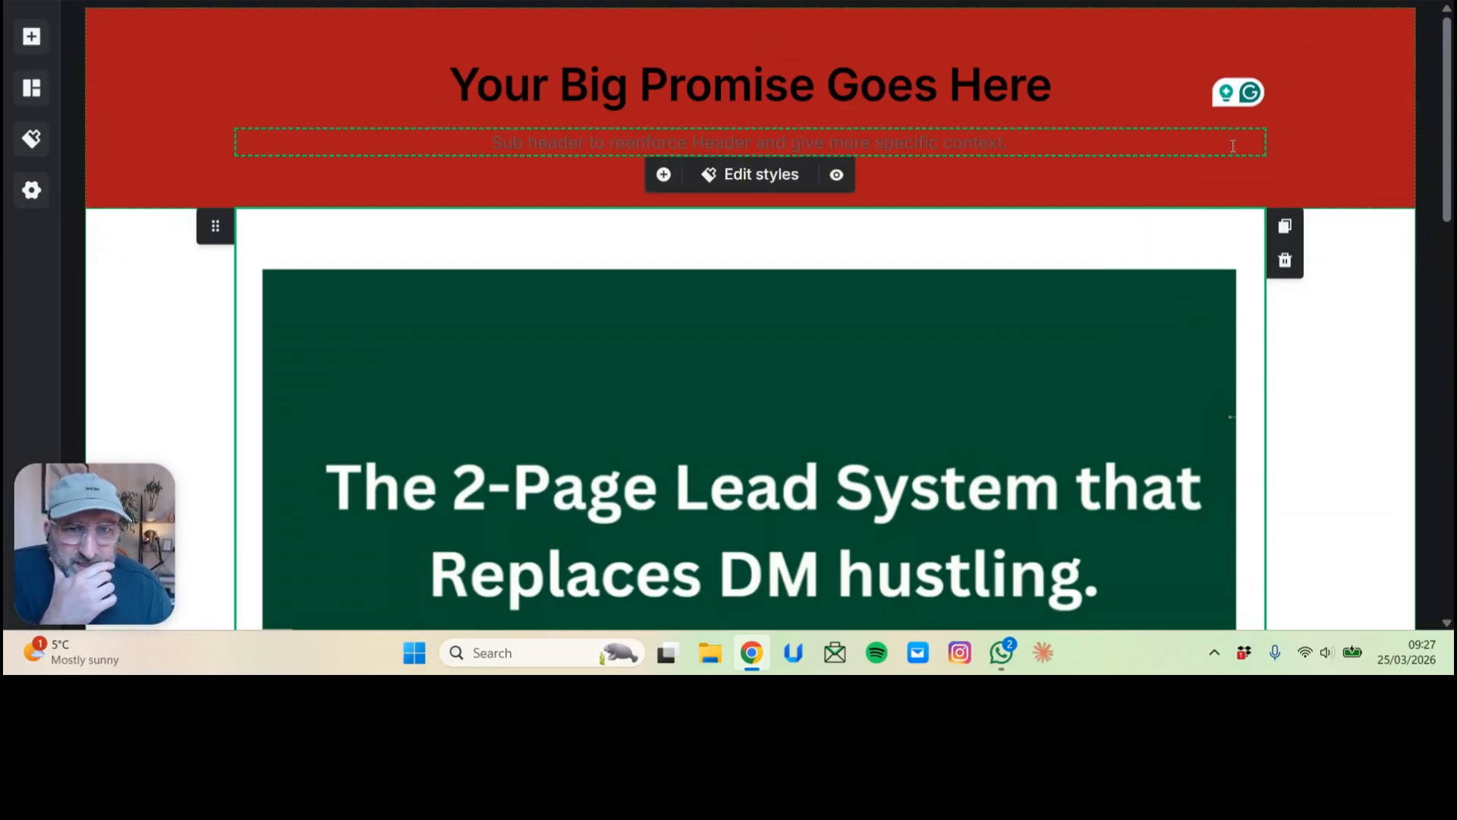
Change the "Your Big Promise Goes Here" headline's text colour to white.
triple_click(956, 74)
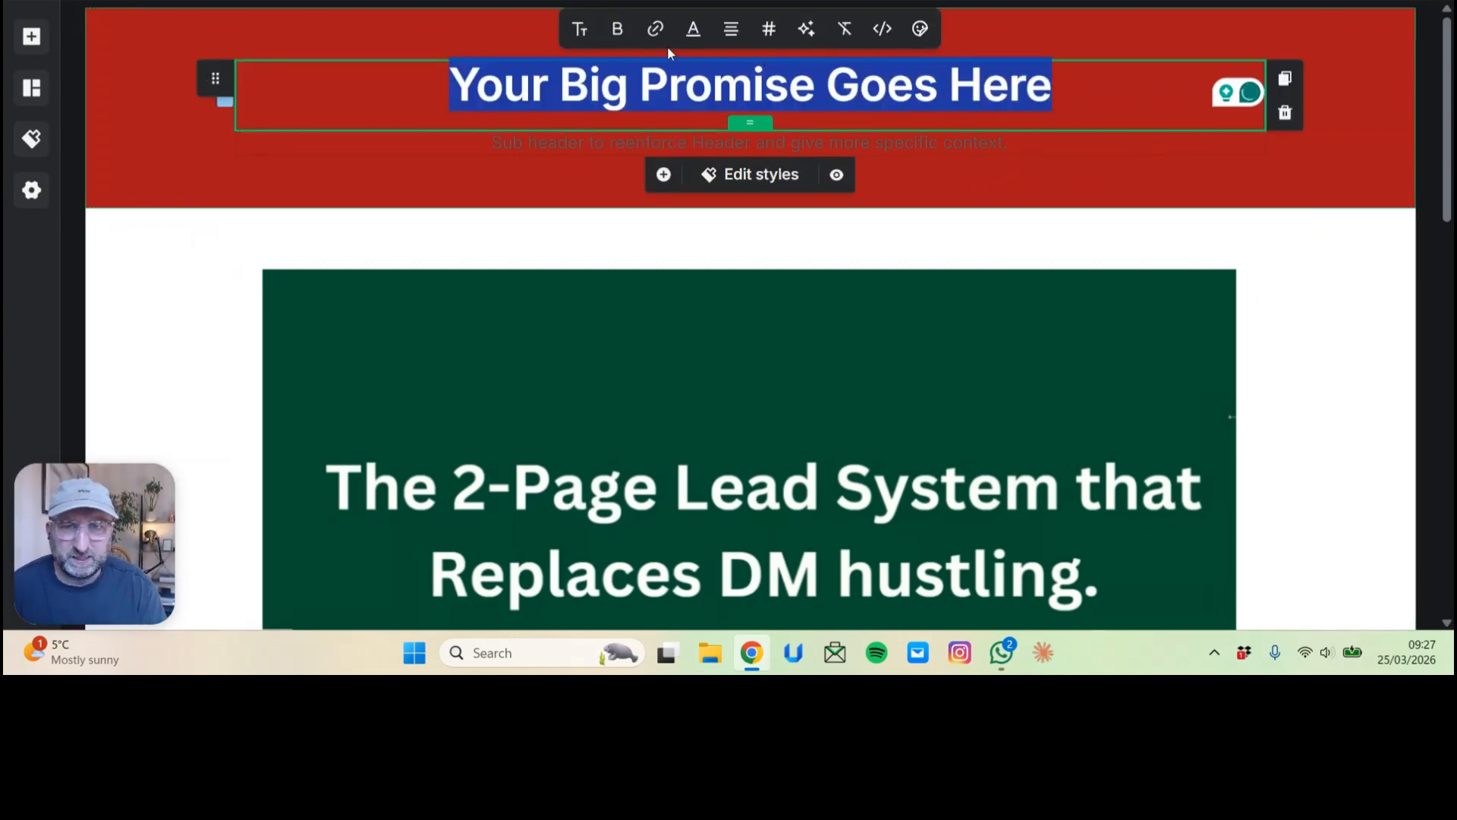
click(693, 31)
click(611, 115)
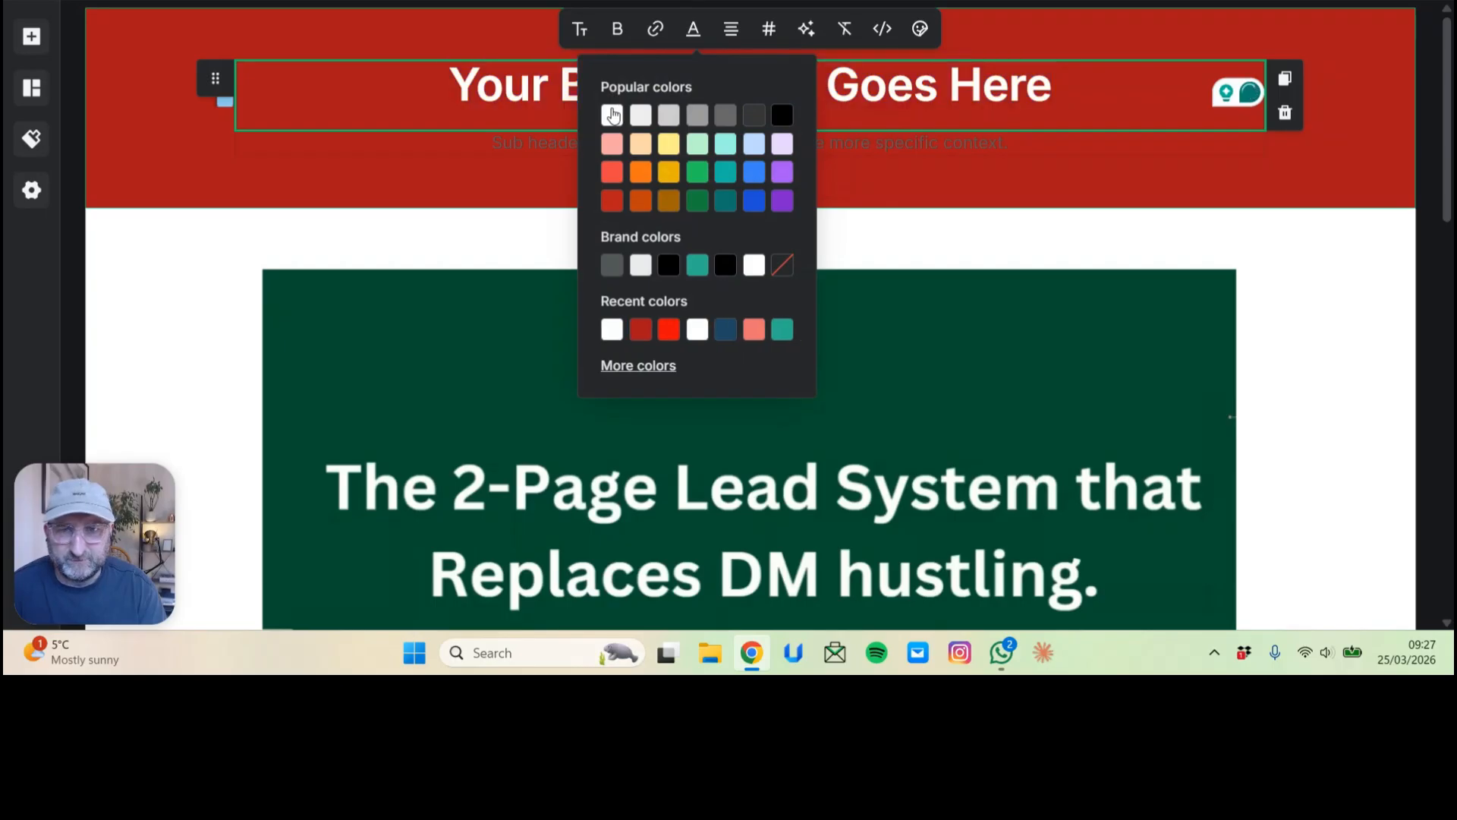
Make the sub header text under the headline golden yellow and bold.
triple_click(874, 142)
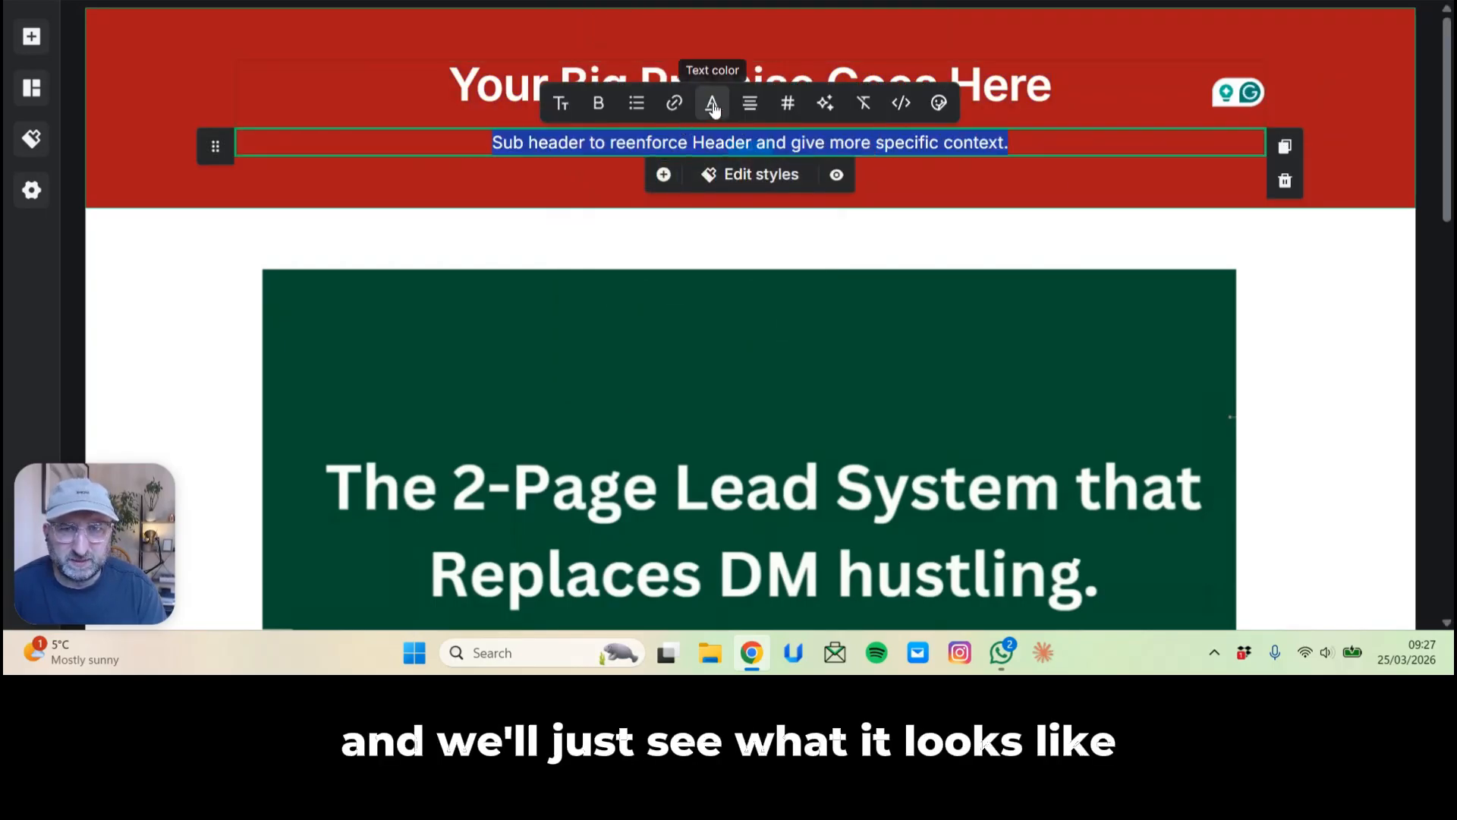
click(712, 106)
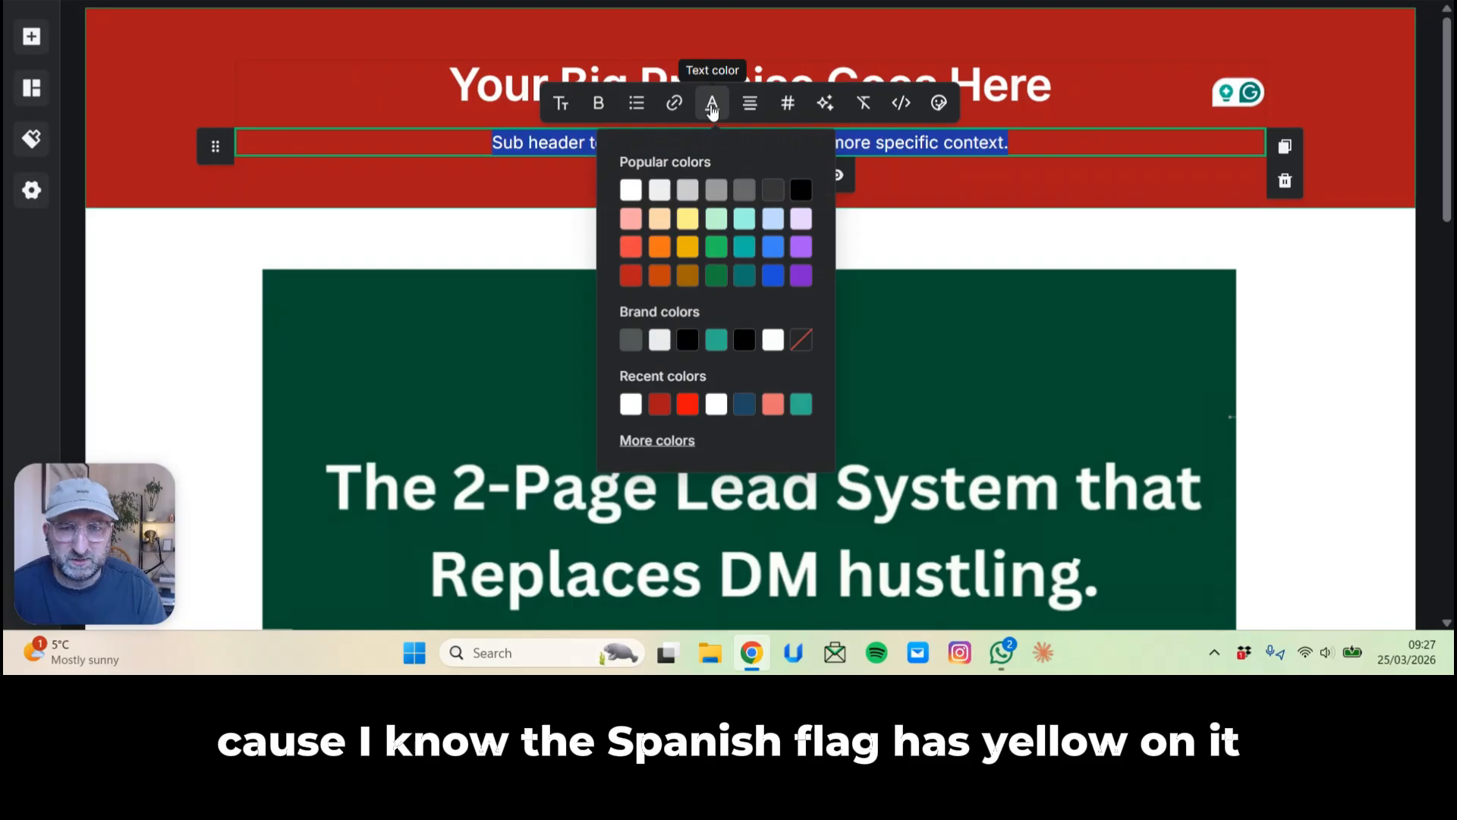
click(688, 246)
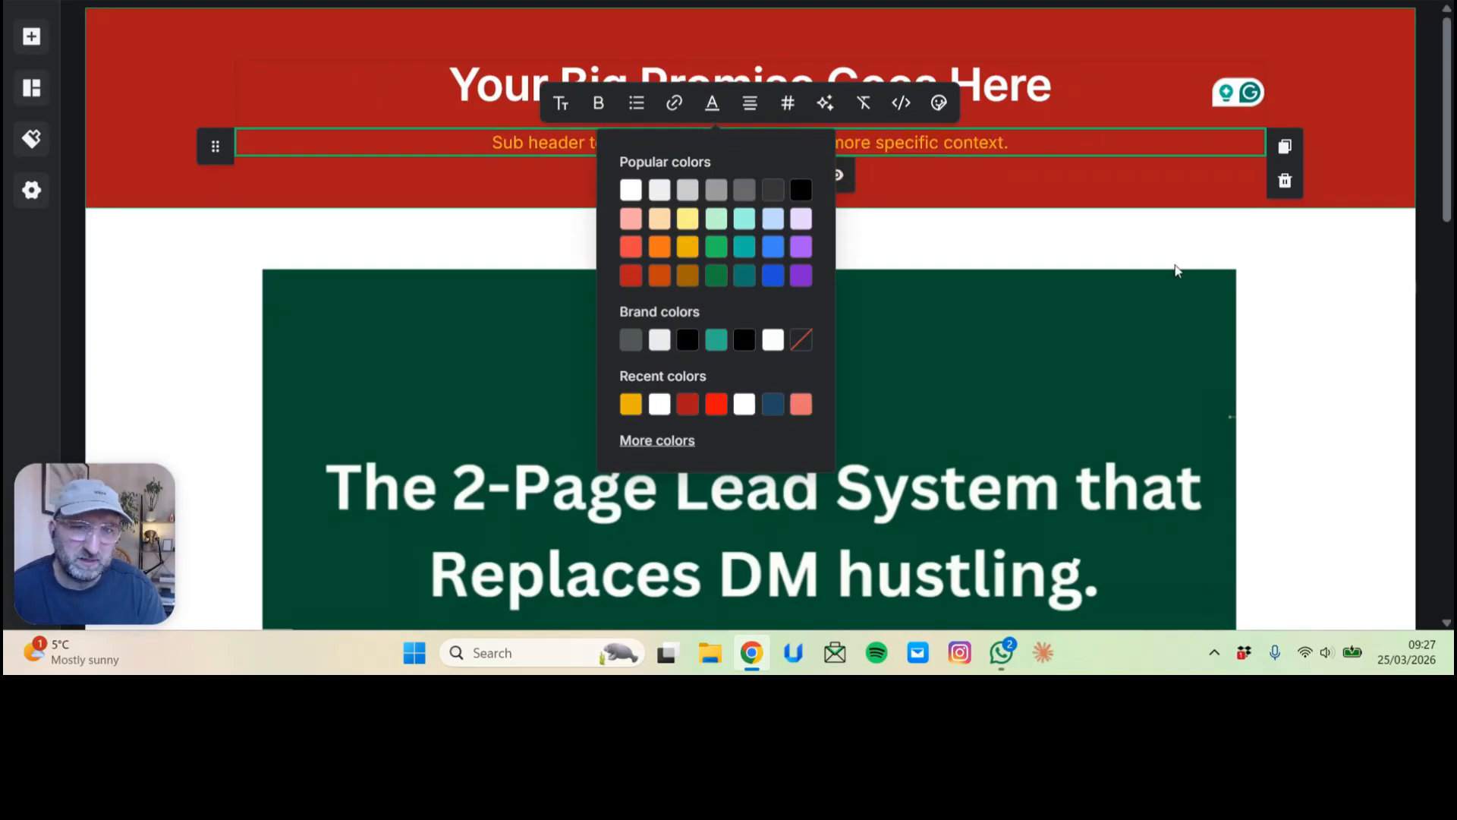
click(600, 104)
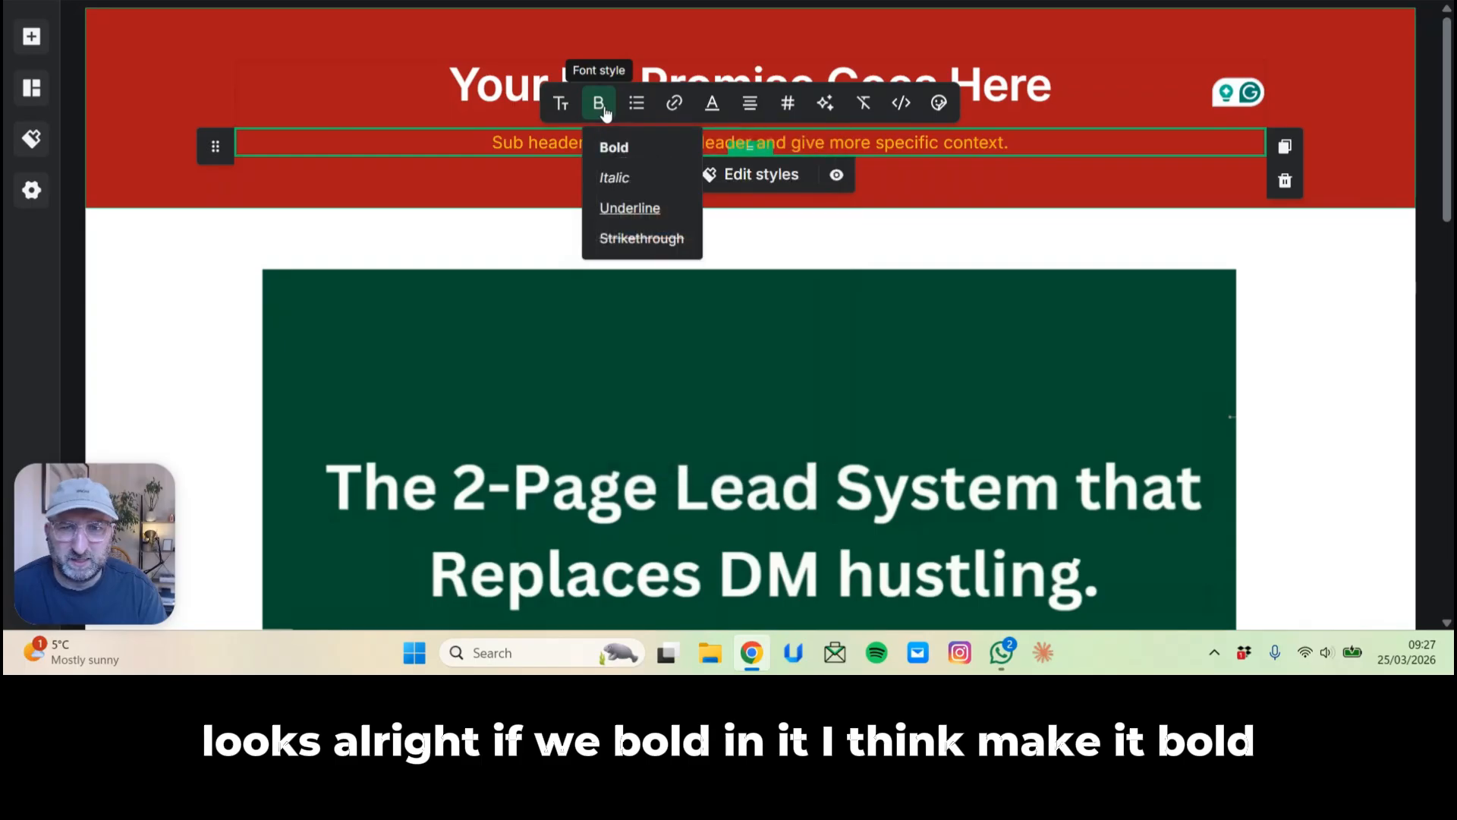
click(614, 145)
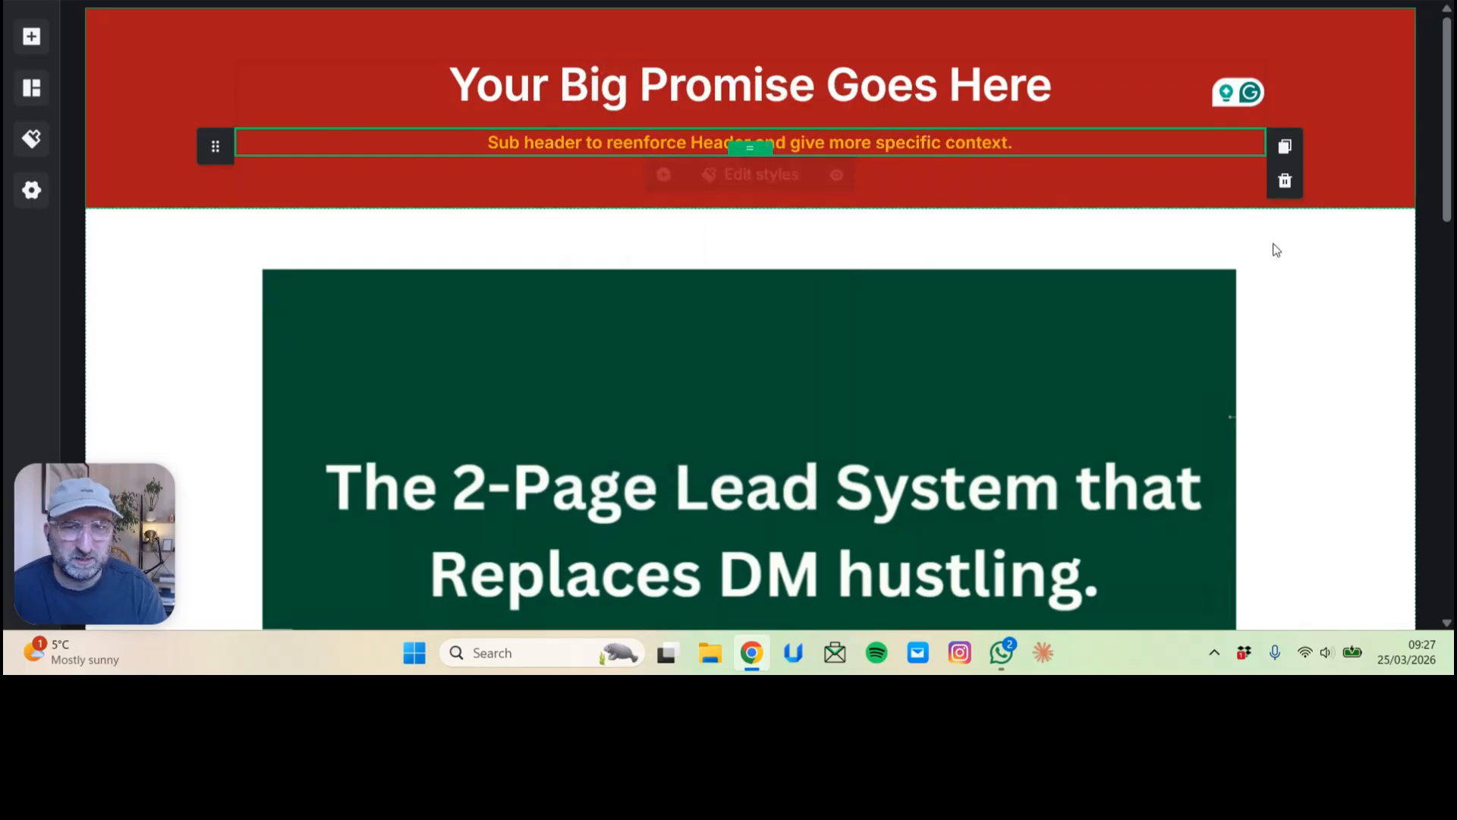
click(1332, 246)
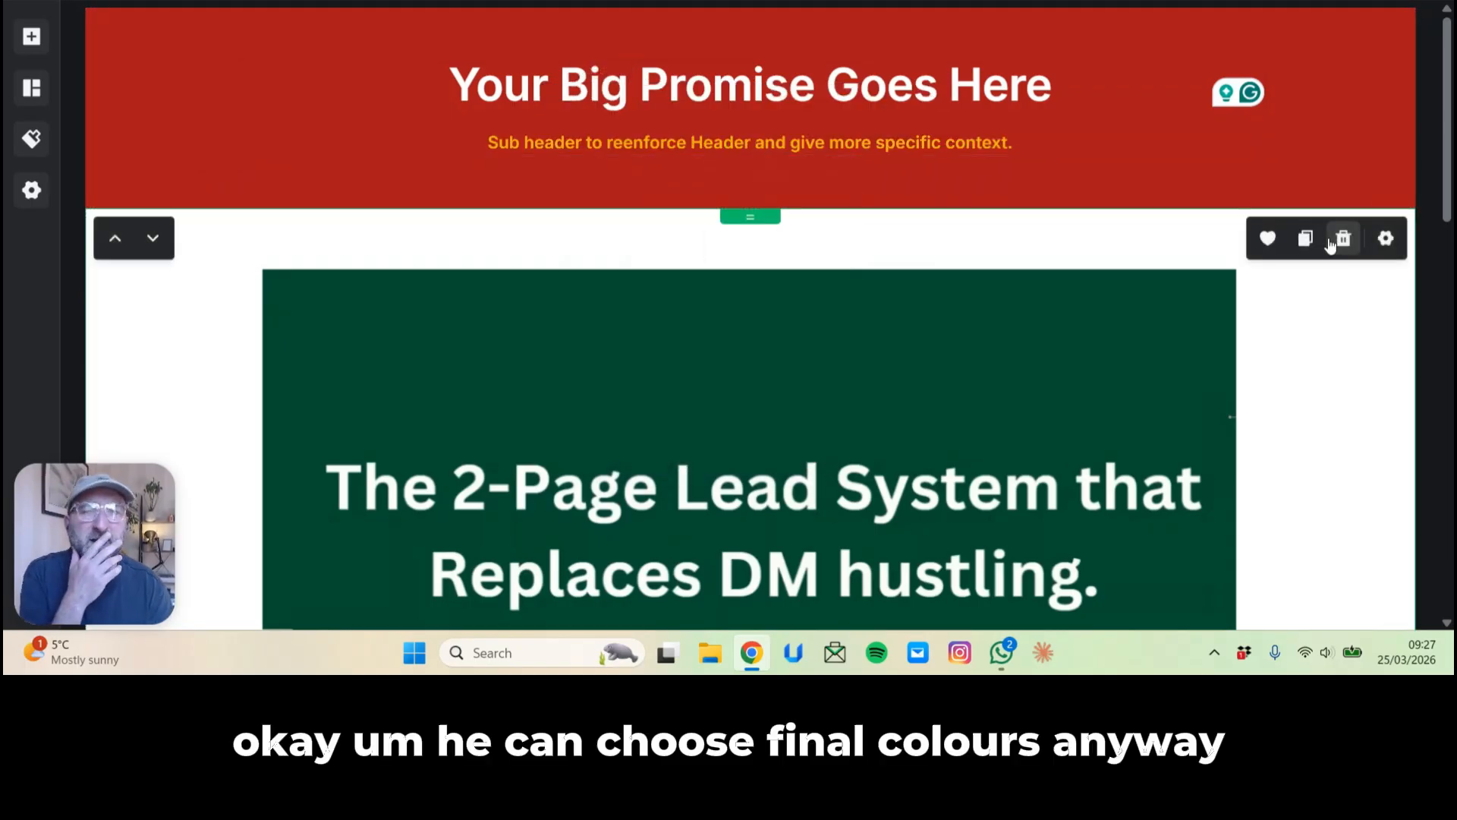
Shrink the video screenshot below the header to about 856 × 503.
scroll(1345, 389, down, 3)
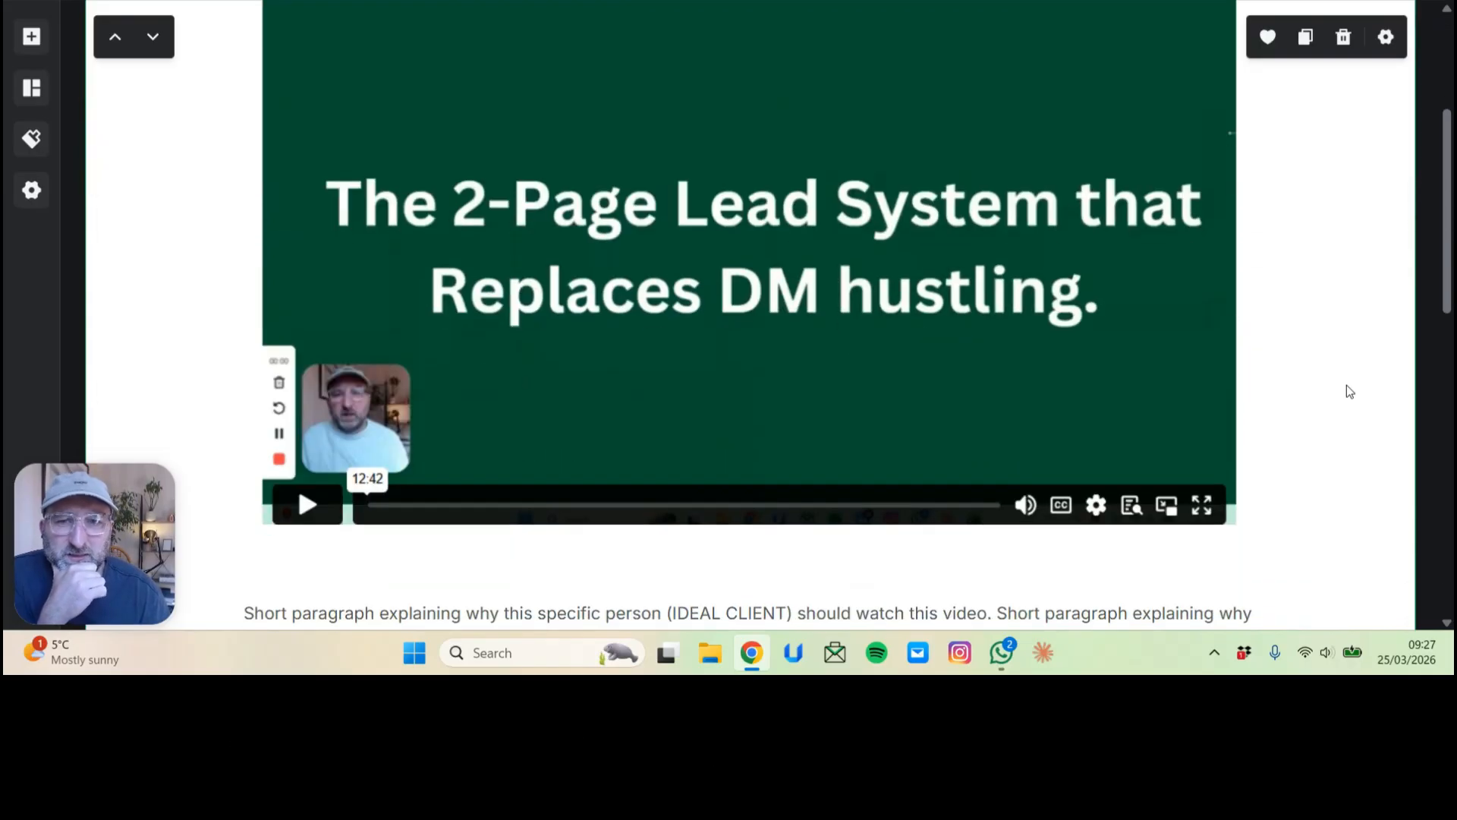
scroll(1346, 388, down, 4)
scroll(1328, 380, up, 4)
click(1230, 454)
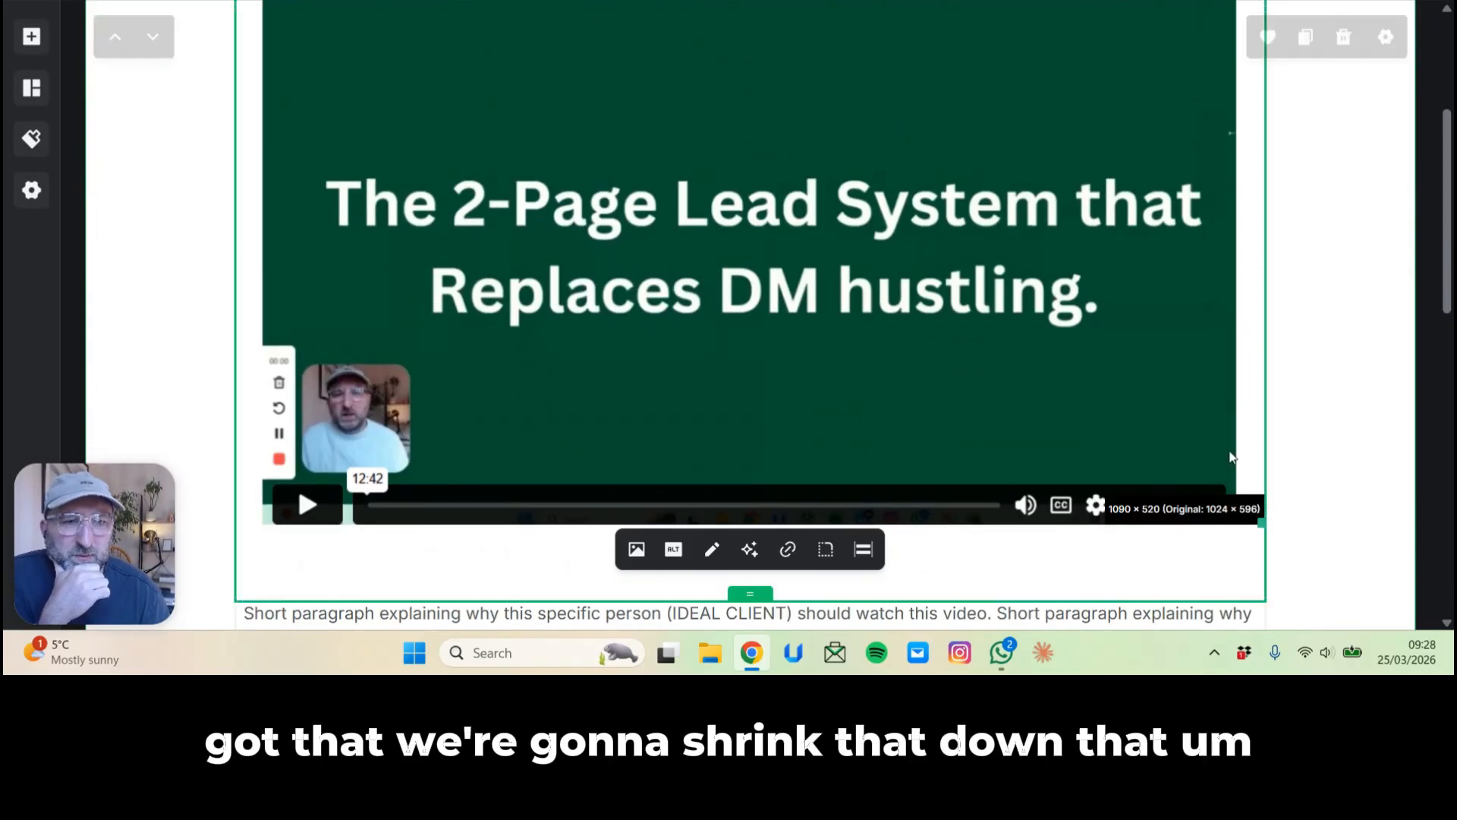
drag(1260, 523, 1151, 454)
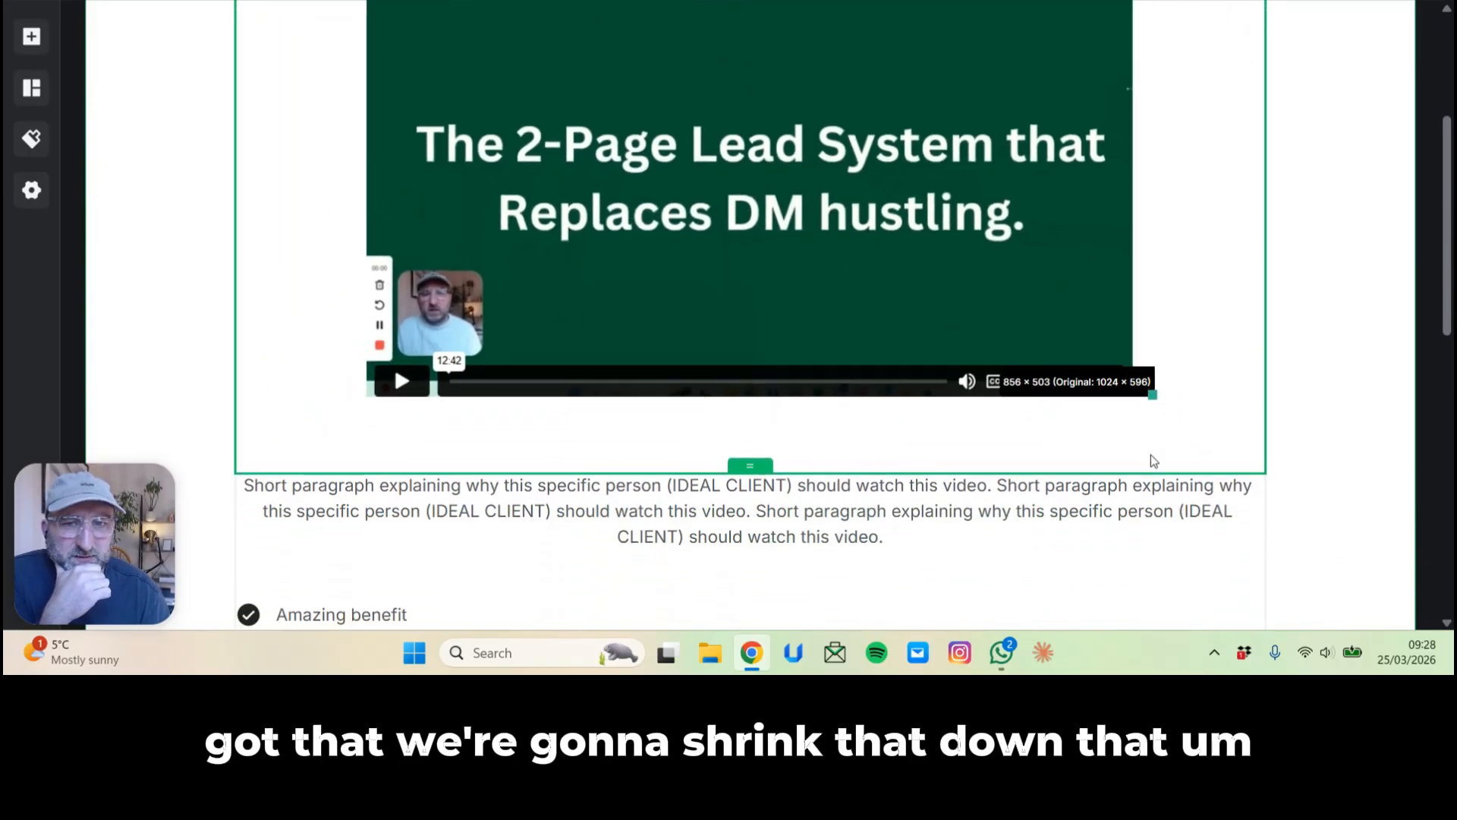
scroll(1356, 343, up, 3)
scroll(1389, 351, down, 4)
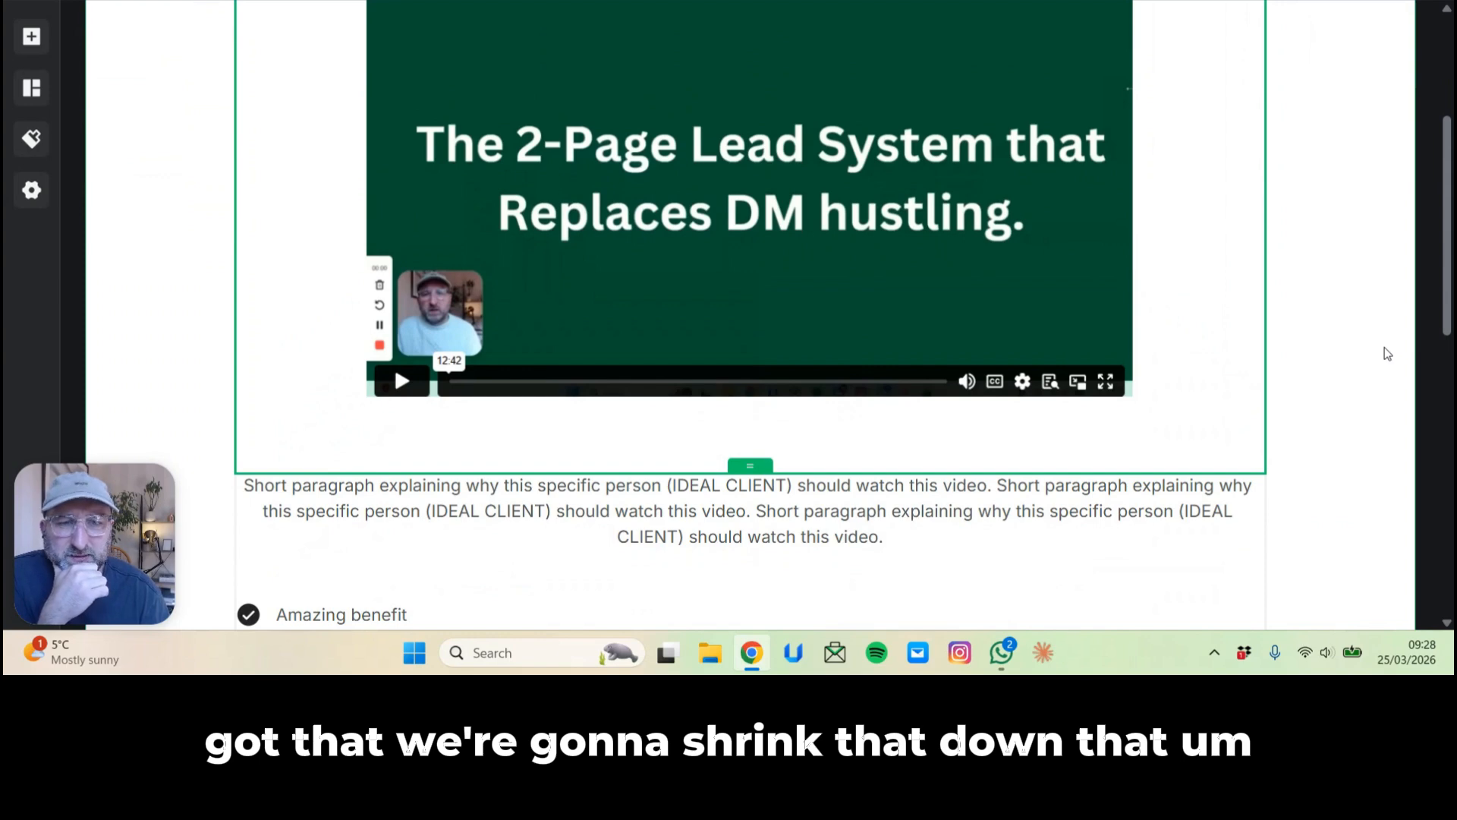
scroll(1386, 354, down, 3)
scroll(1383, 348, up, 3)
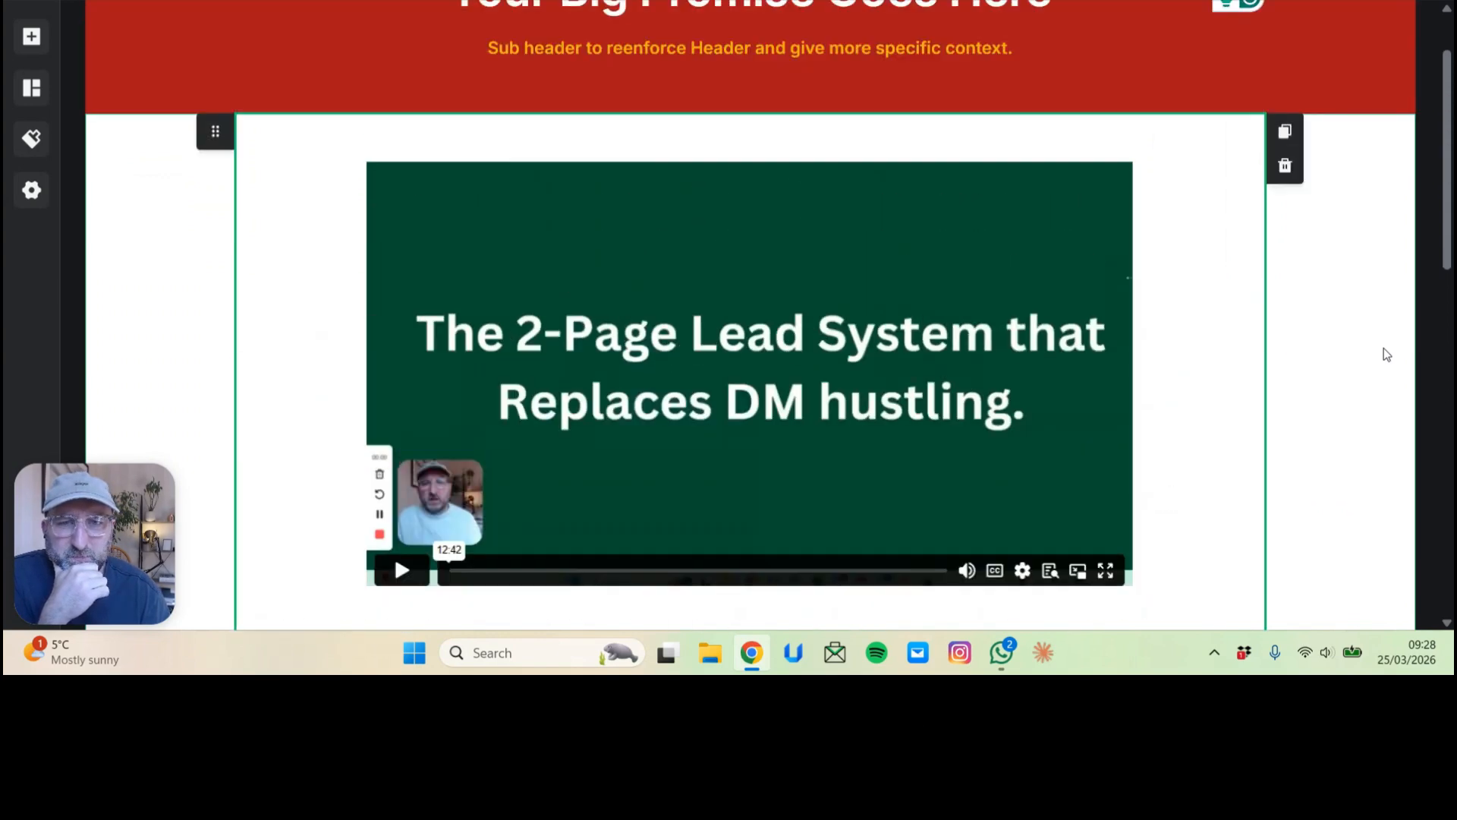
Set the background colour of the call-to-action and signup form section to #AA151B.
scroll(1383, 347, down, 8)
scroll(1383, 348, down, 6)
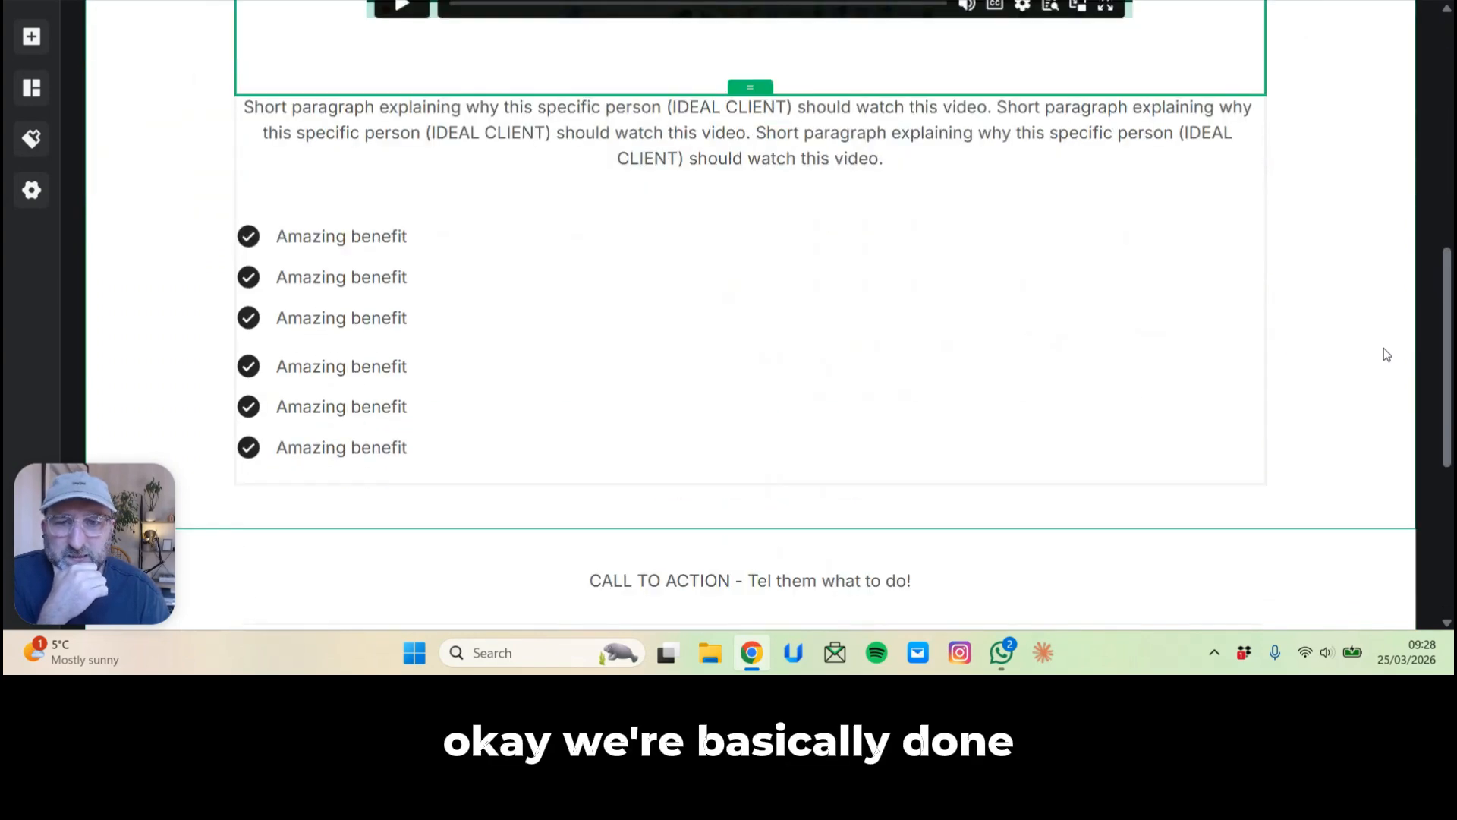
click(1388, 186)
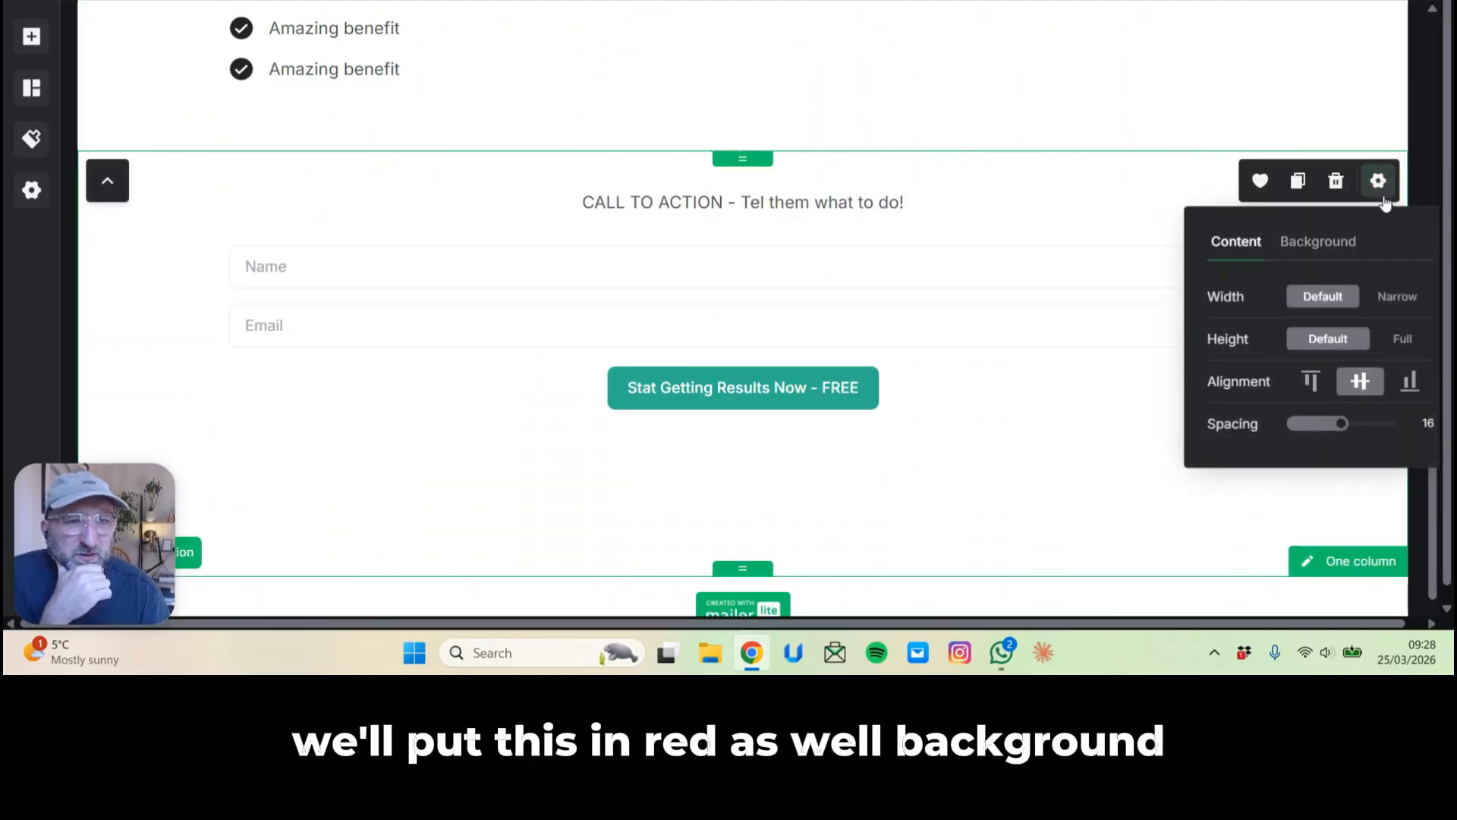
click(1302, 243)
click(1383, 294)
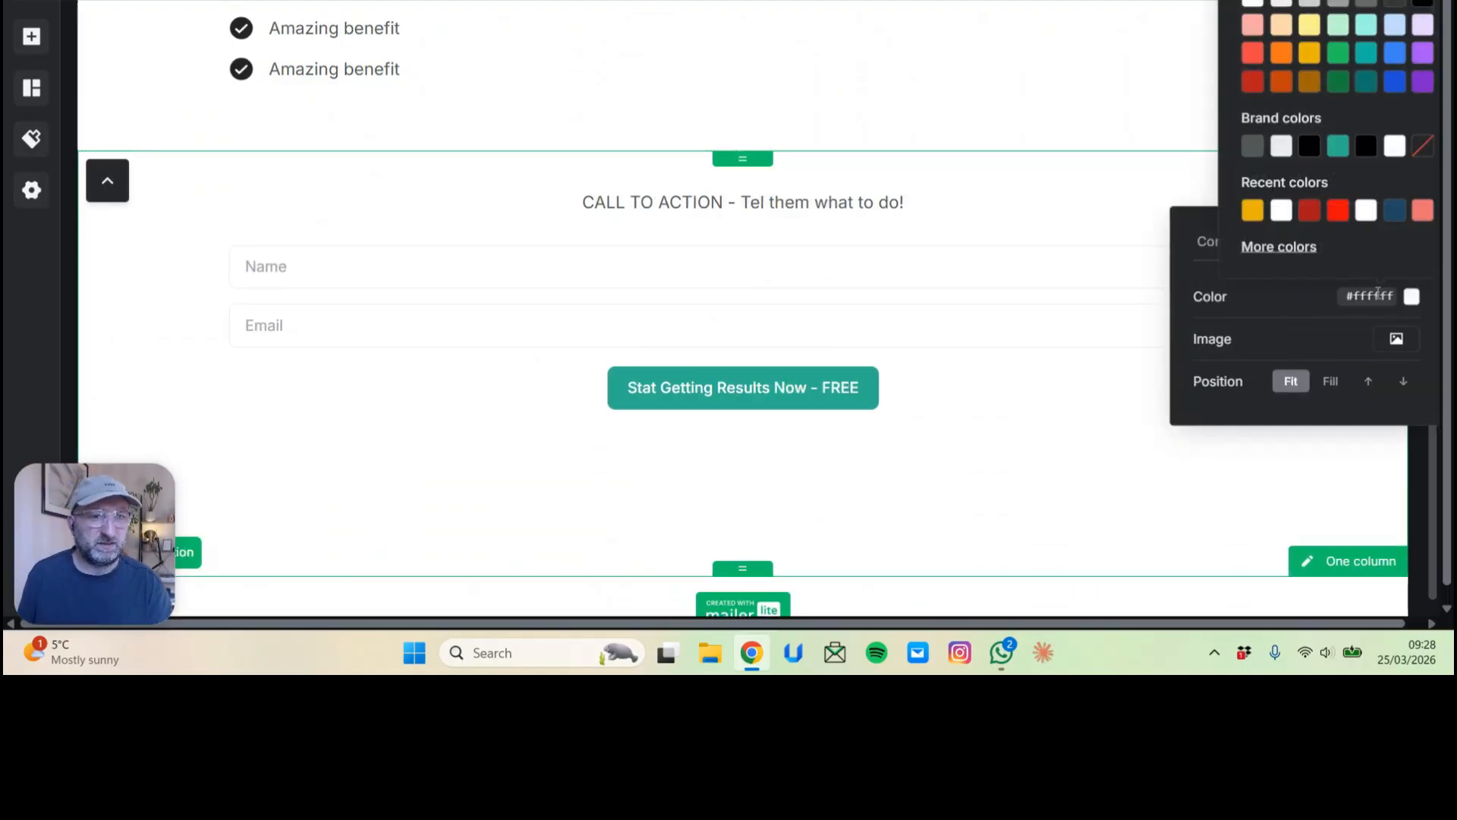
triple_click(1376, 298)
click(1373, 298)
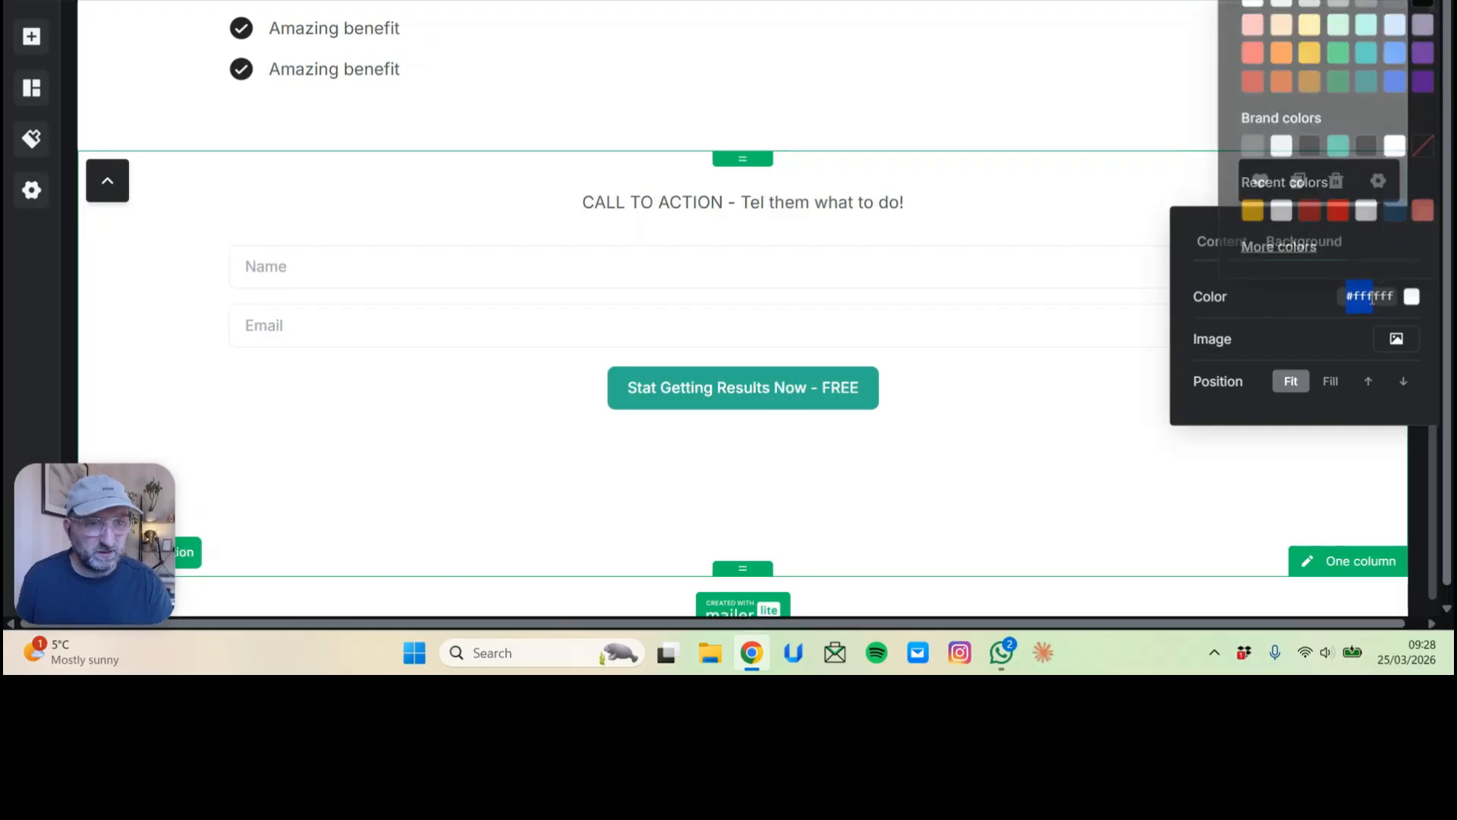
drag(1396, 306, 1383, 298)
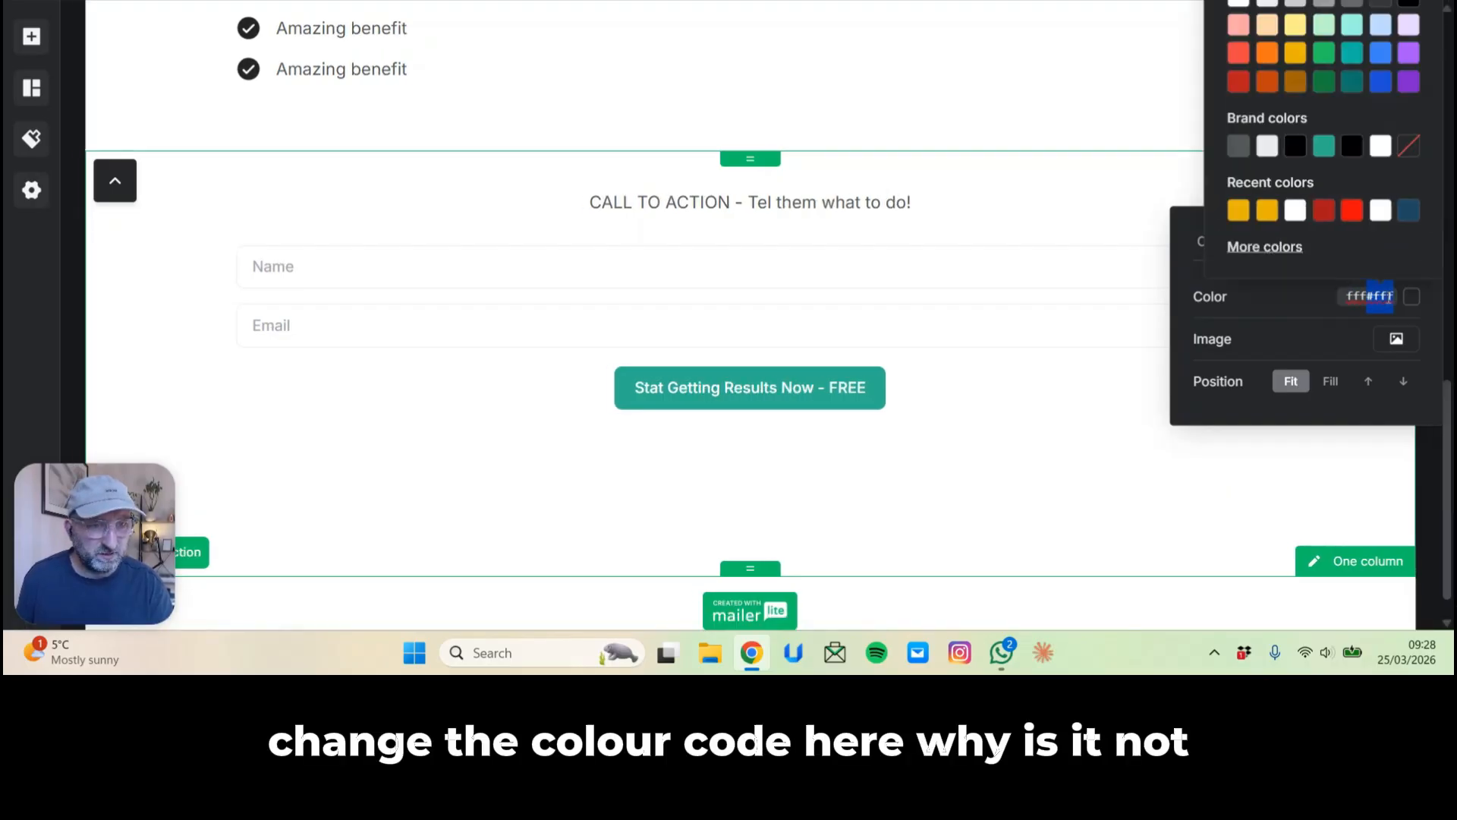
triple_click(1367, 296)
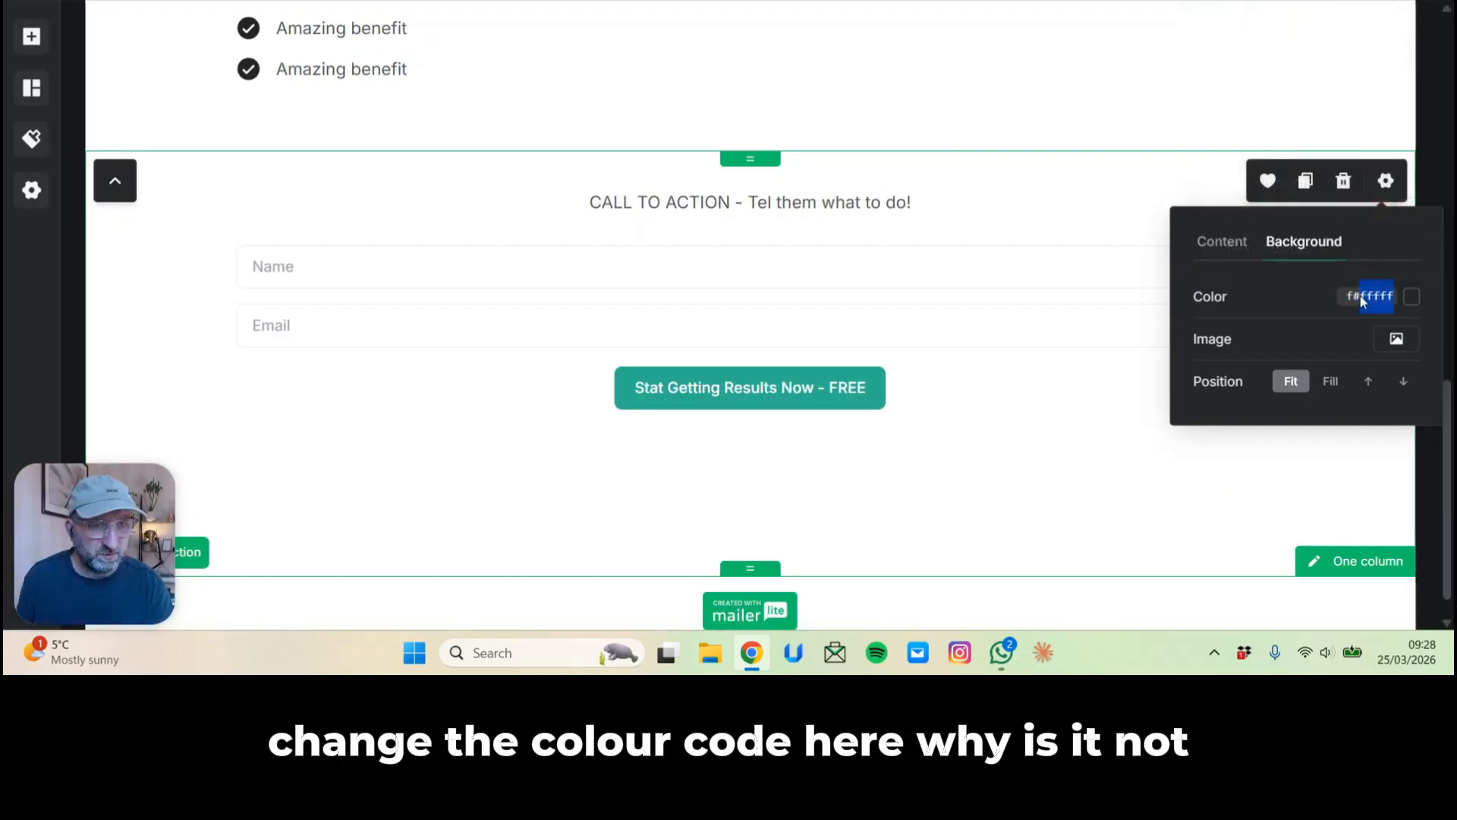
key(ctrl+v)
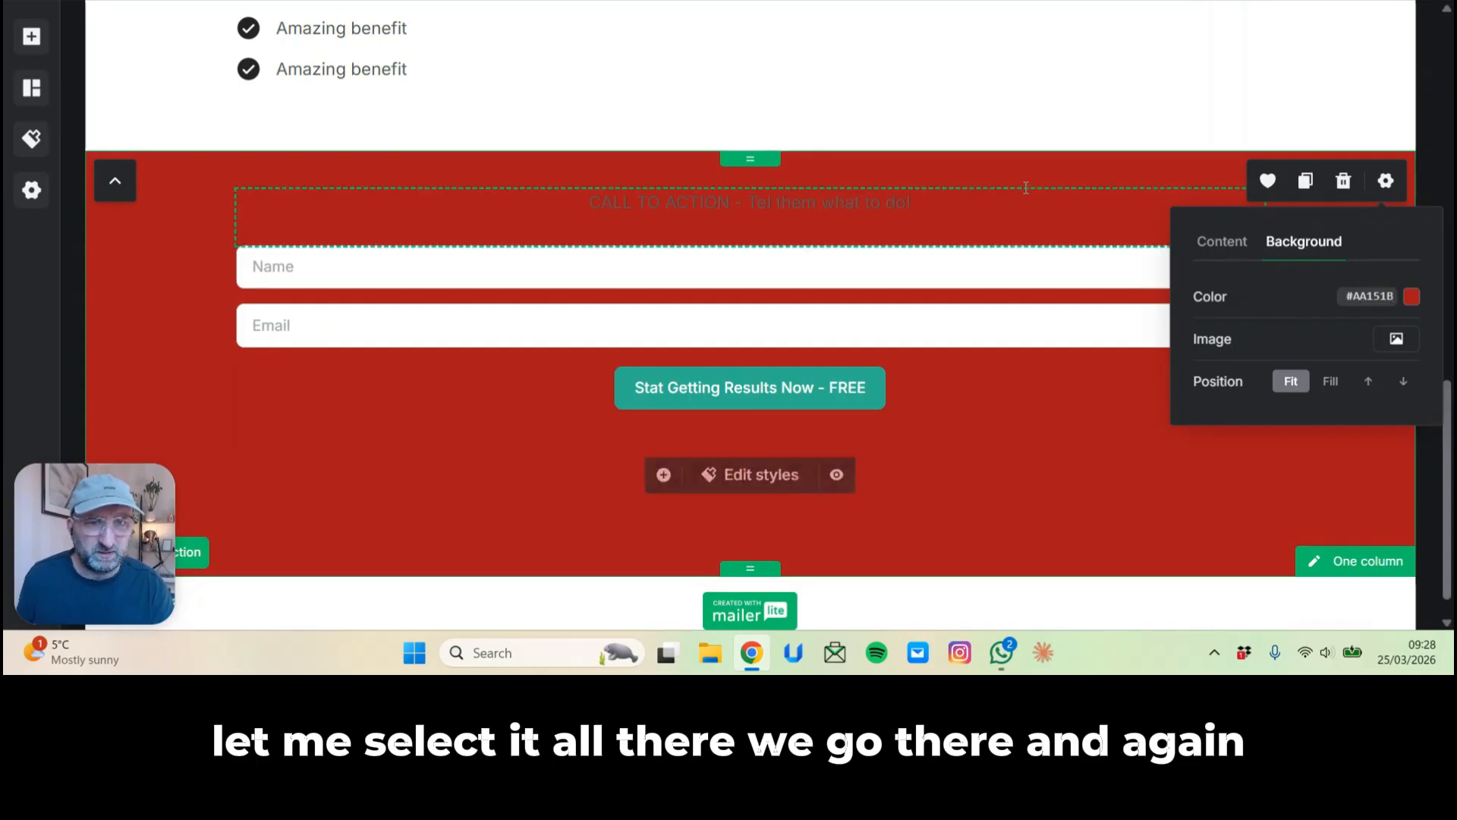
Make the "CALL TO ACTION - Tel them what to do!" line white and bold.
triple_click(935, 203)
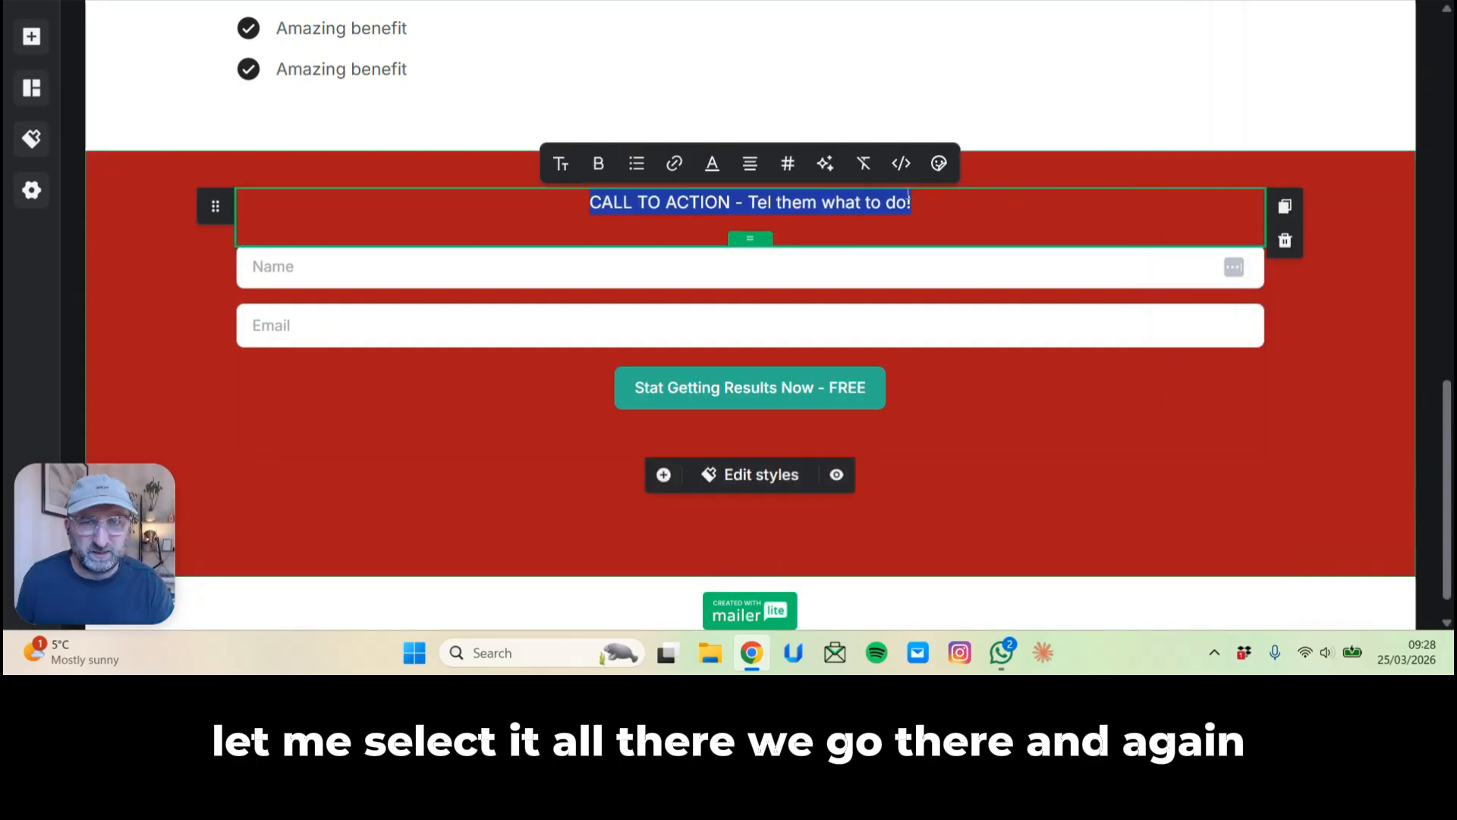
click(710, 169)
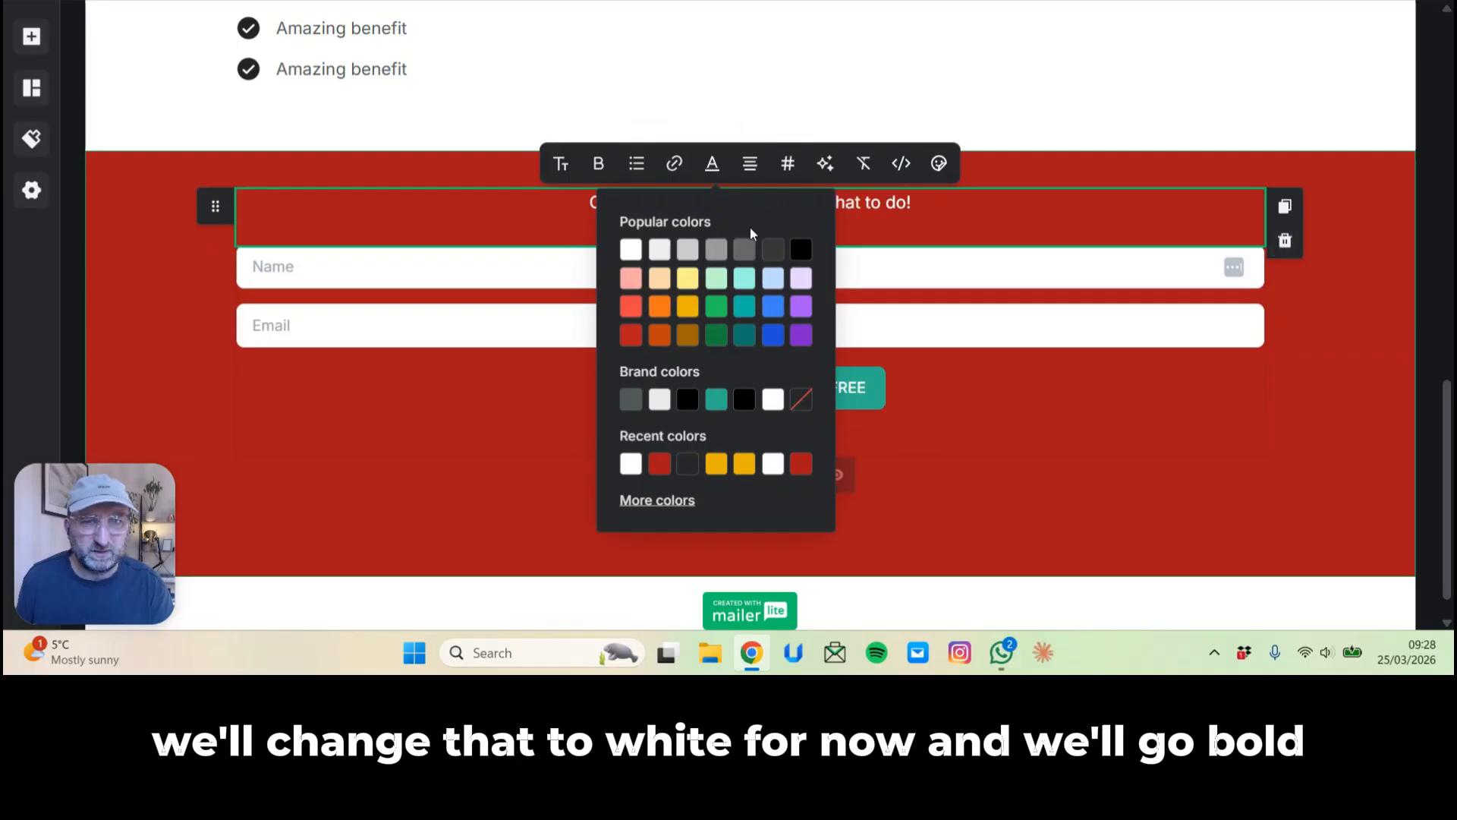
click(602, 166)
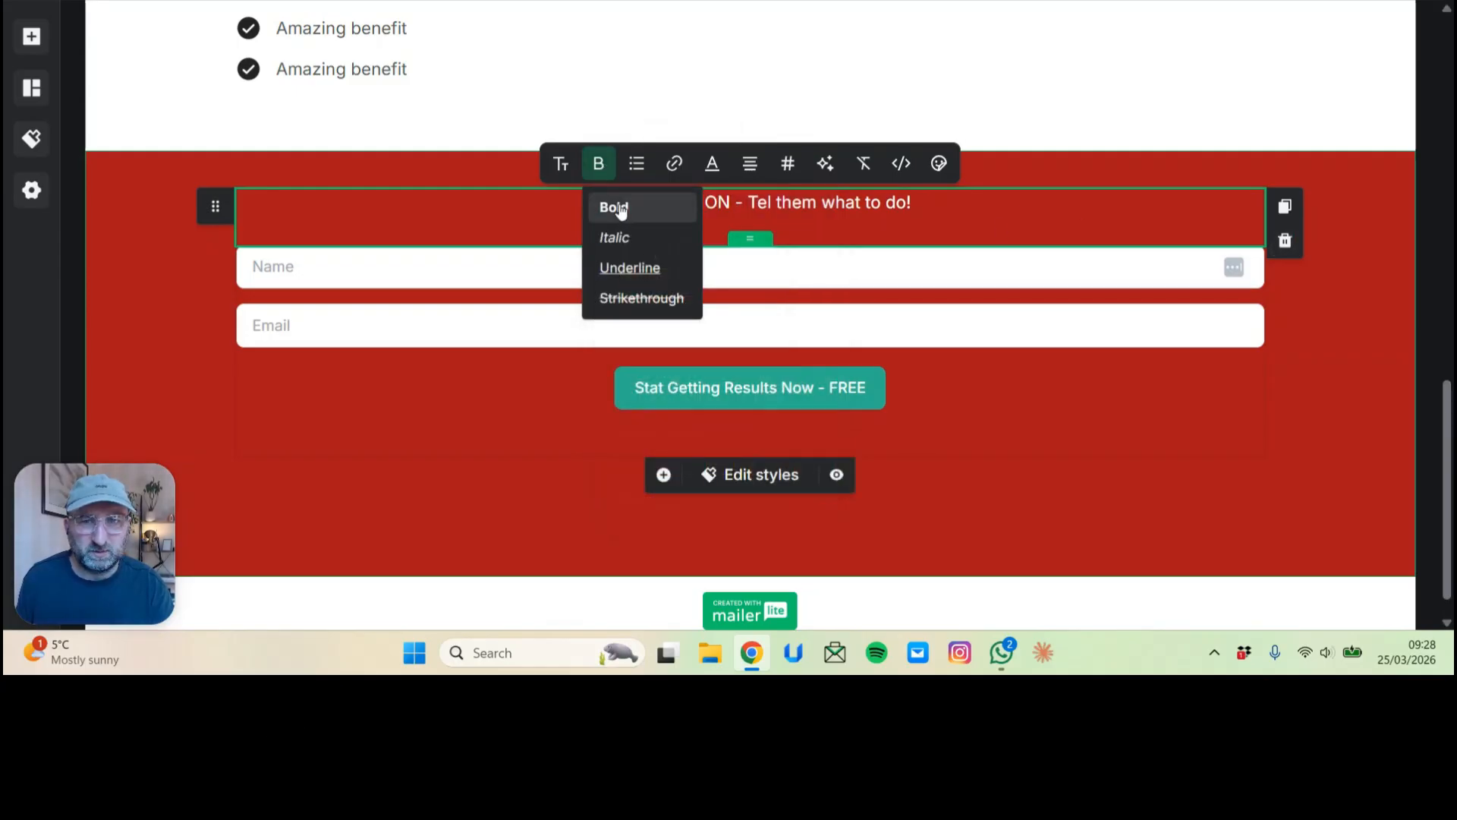
click(613, 205)
click(1391, 301)
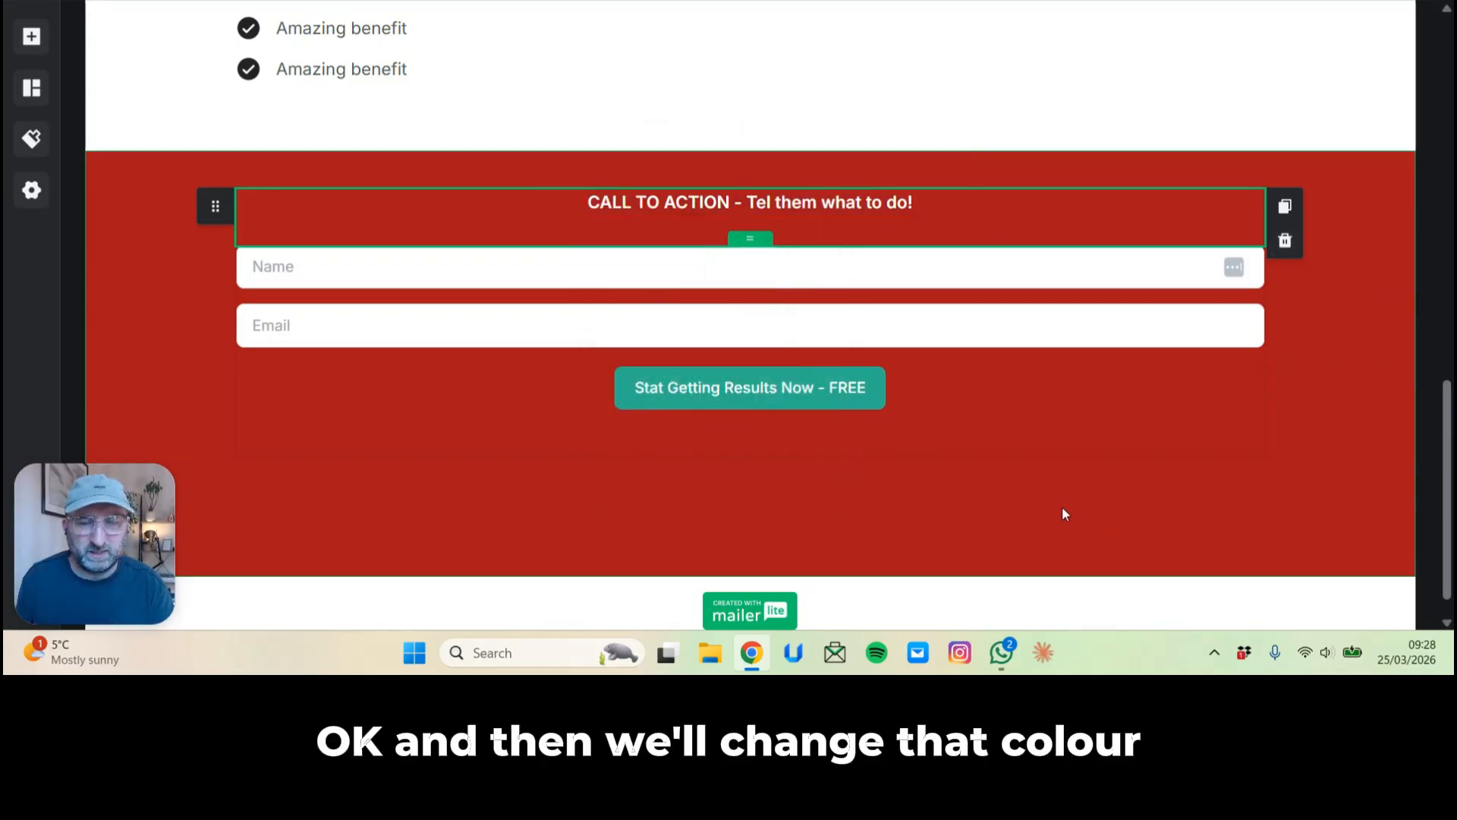
Set the page style's primary colour to bright yellow #fcdb06 for the signup button.
click(796, 379)
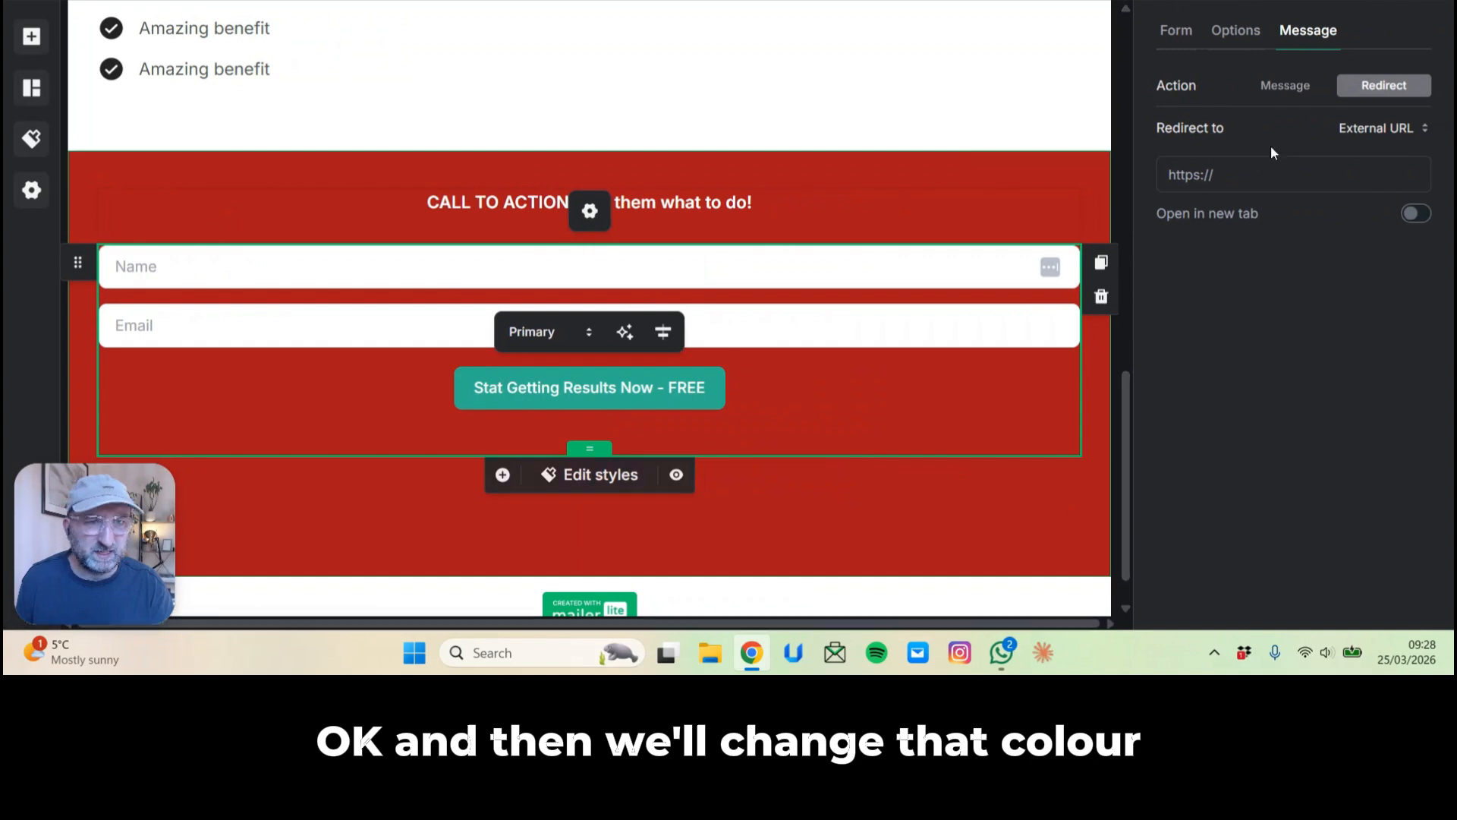
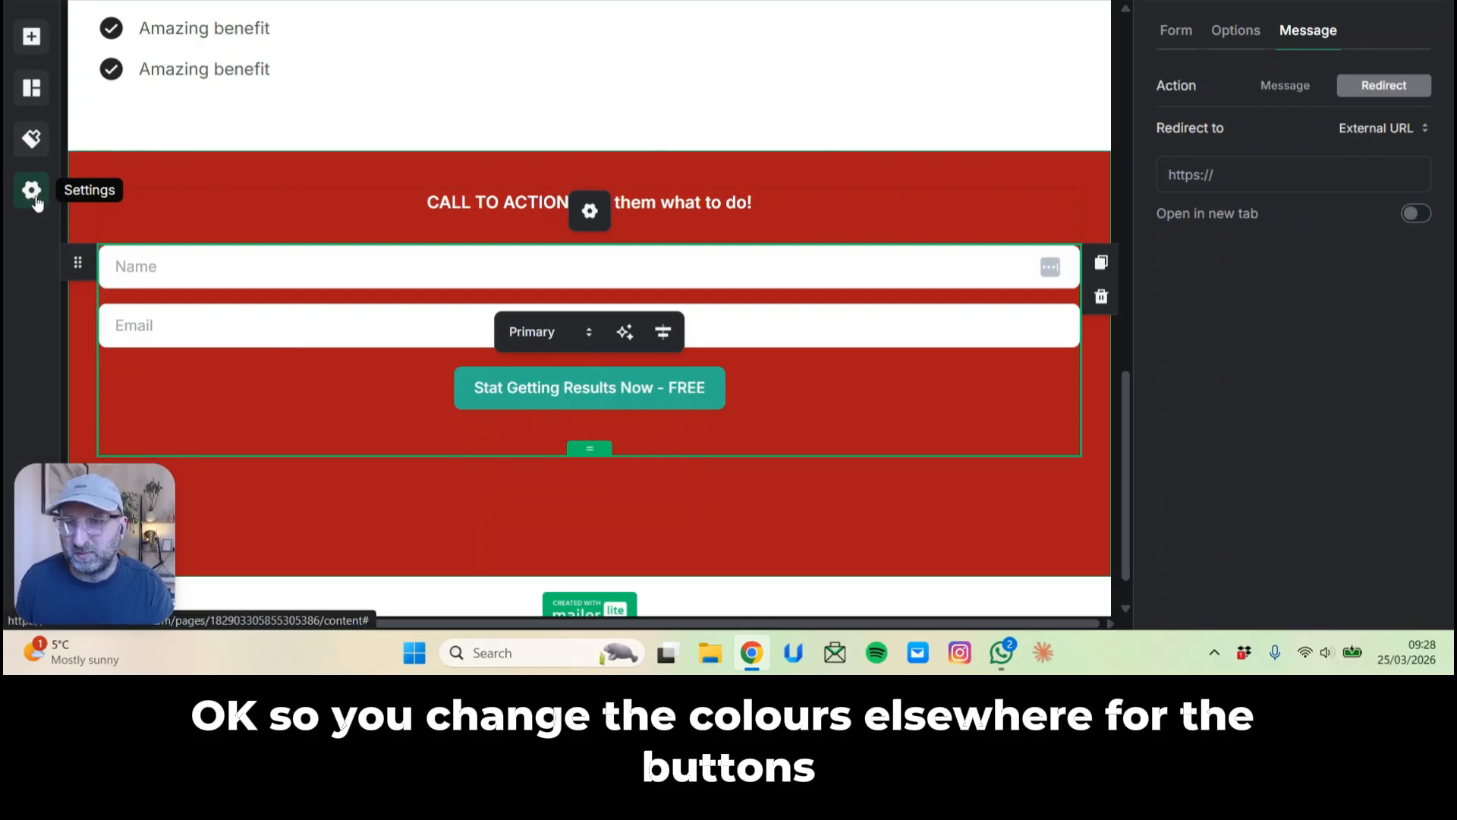
click(31, 139)
scroll(155, 319, down, 3)
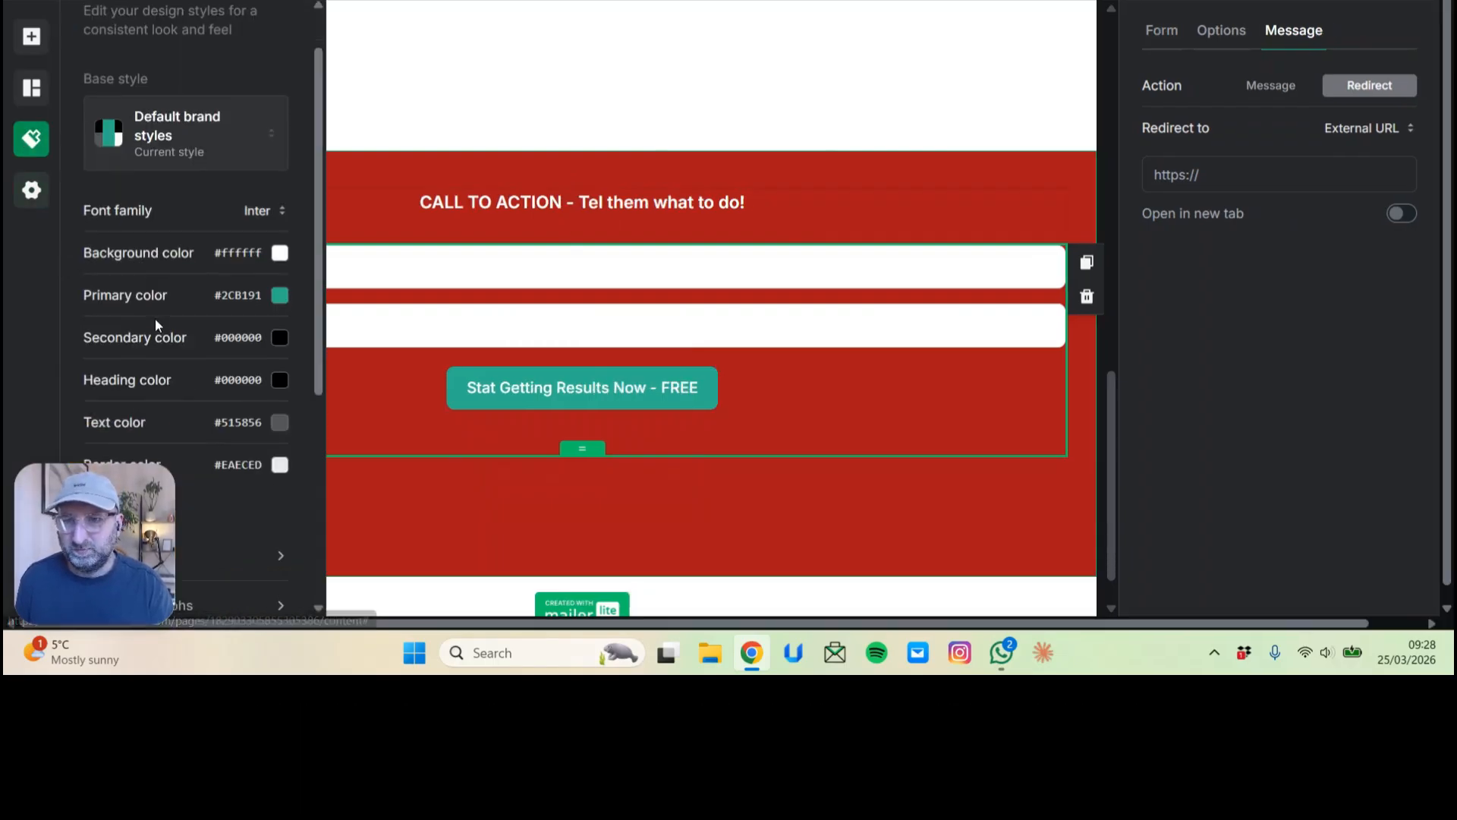
click(279, 149)
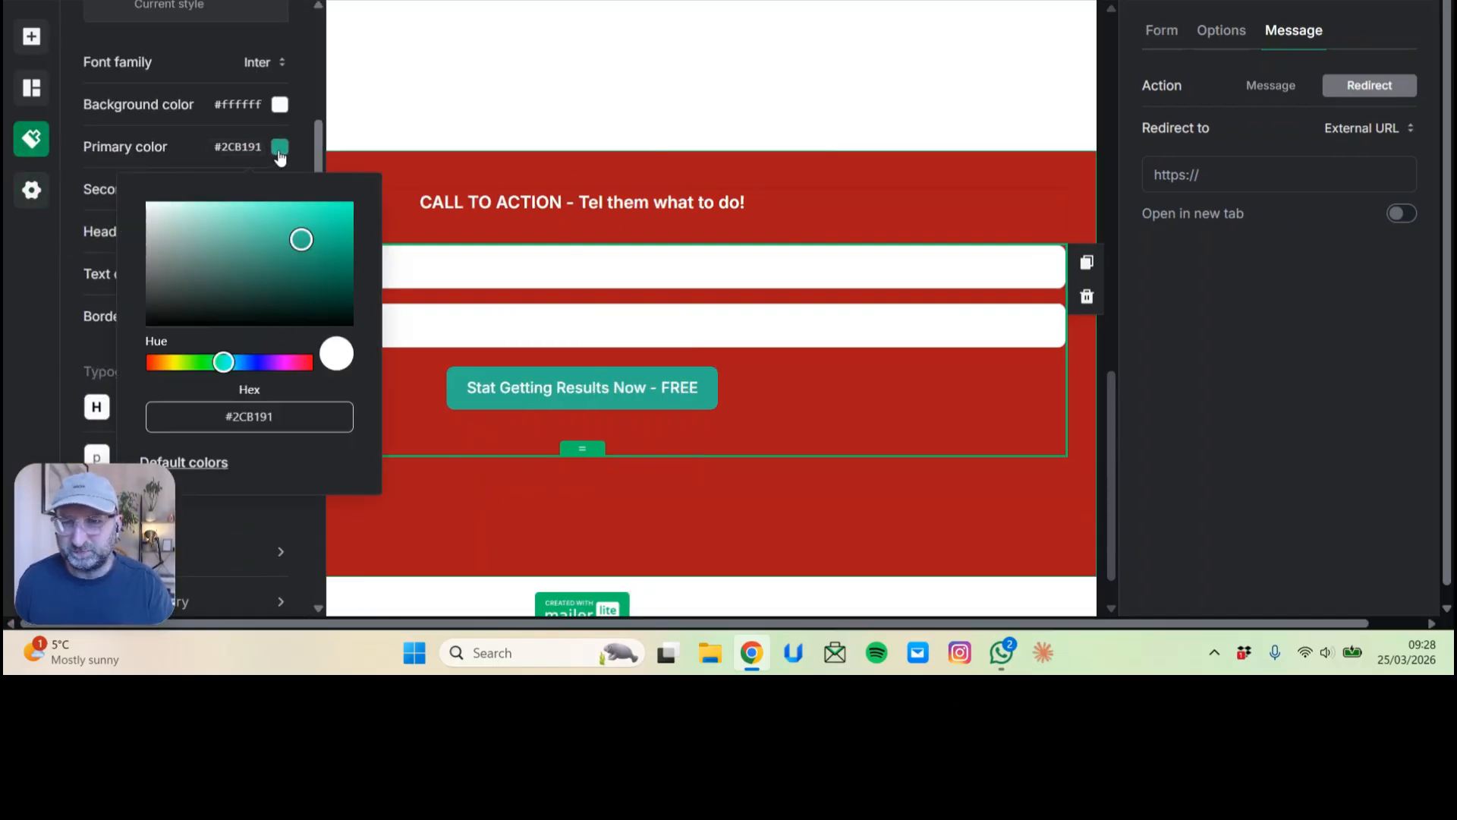
click(179, 360)
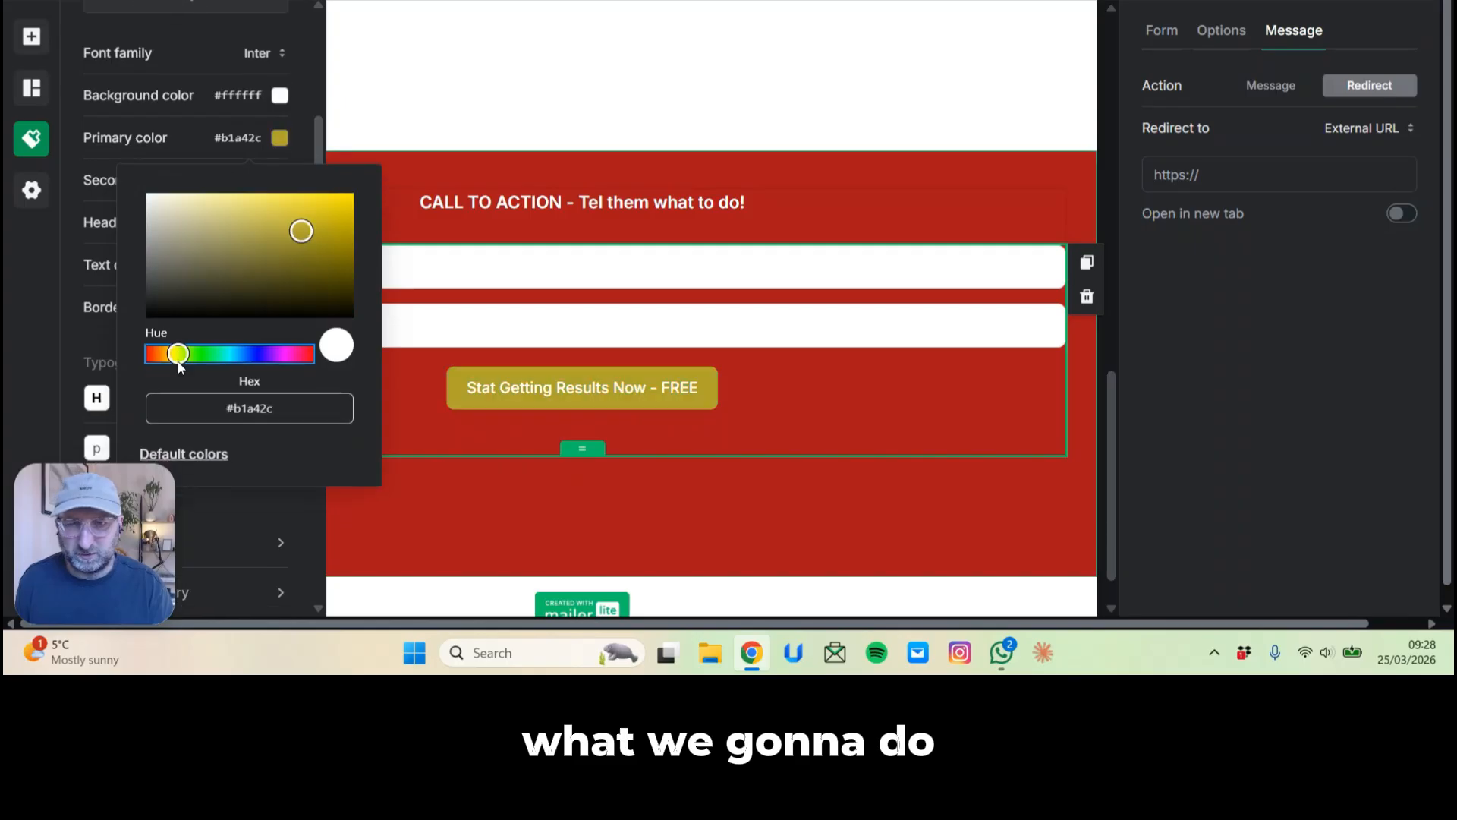
drag(179, 364, 174, 363)
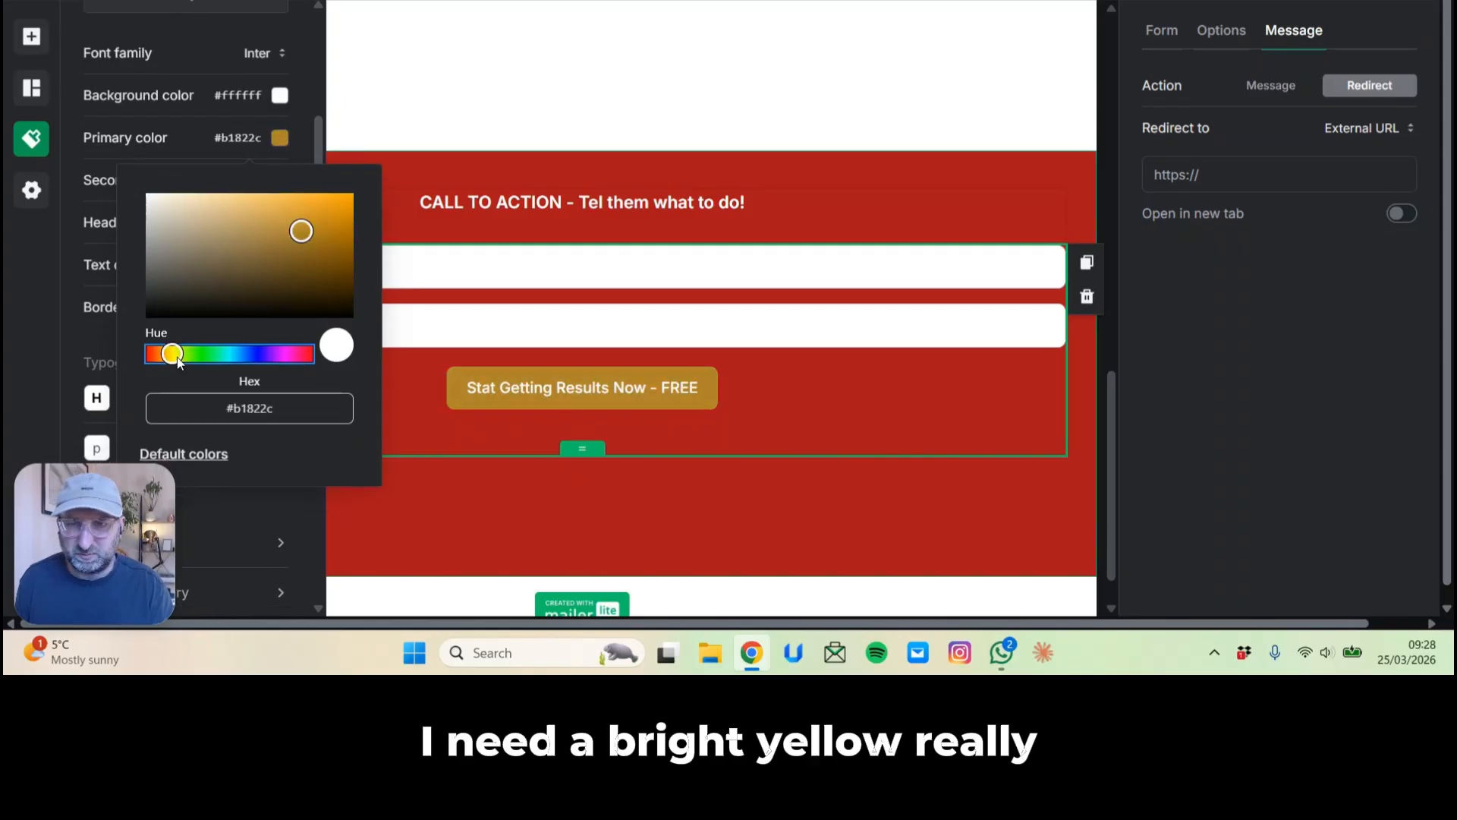
click(178, 359)
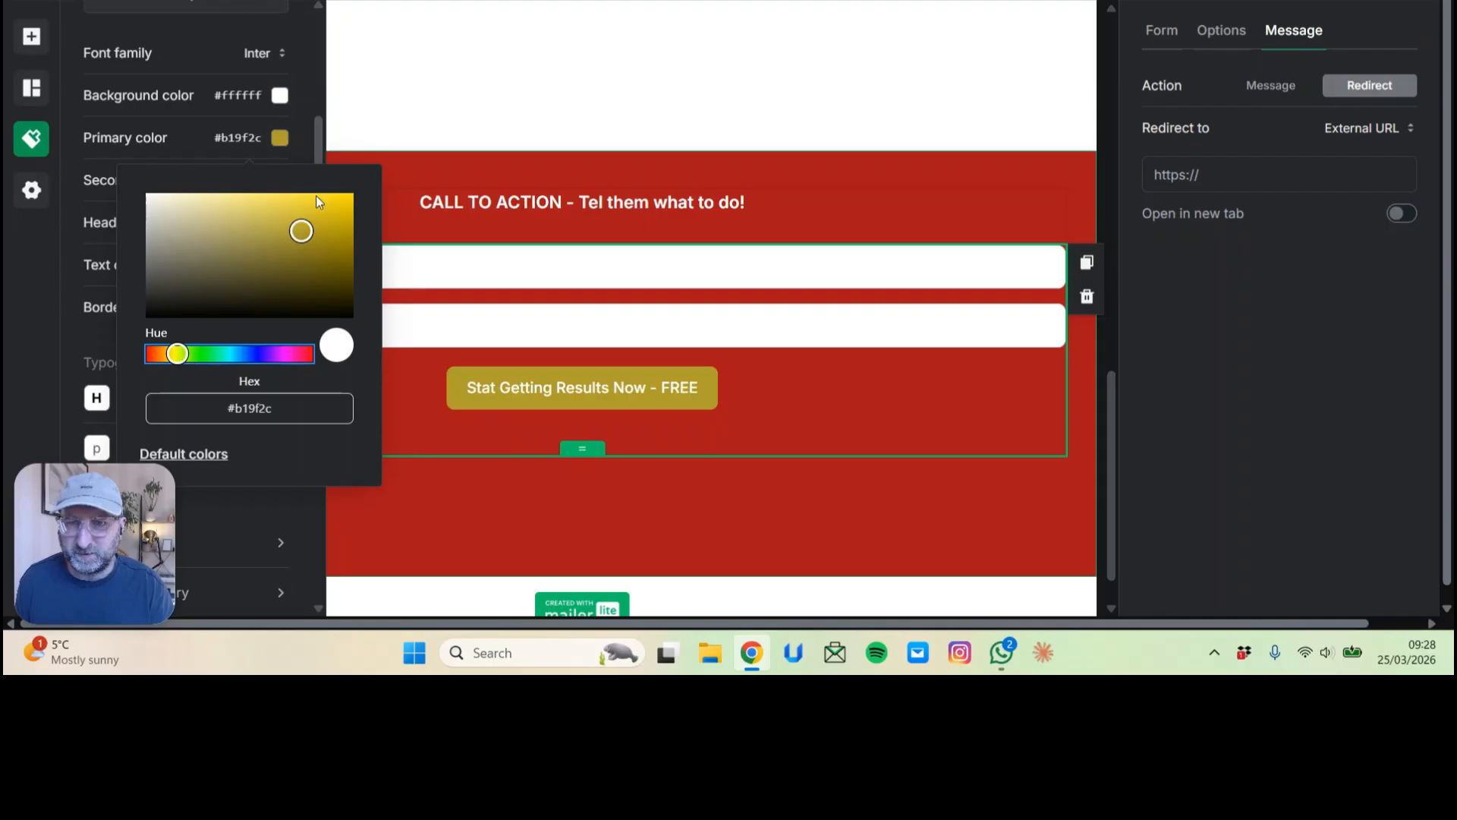
click(347, 197)
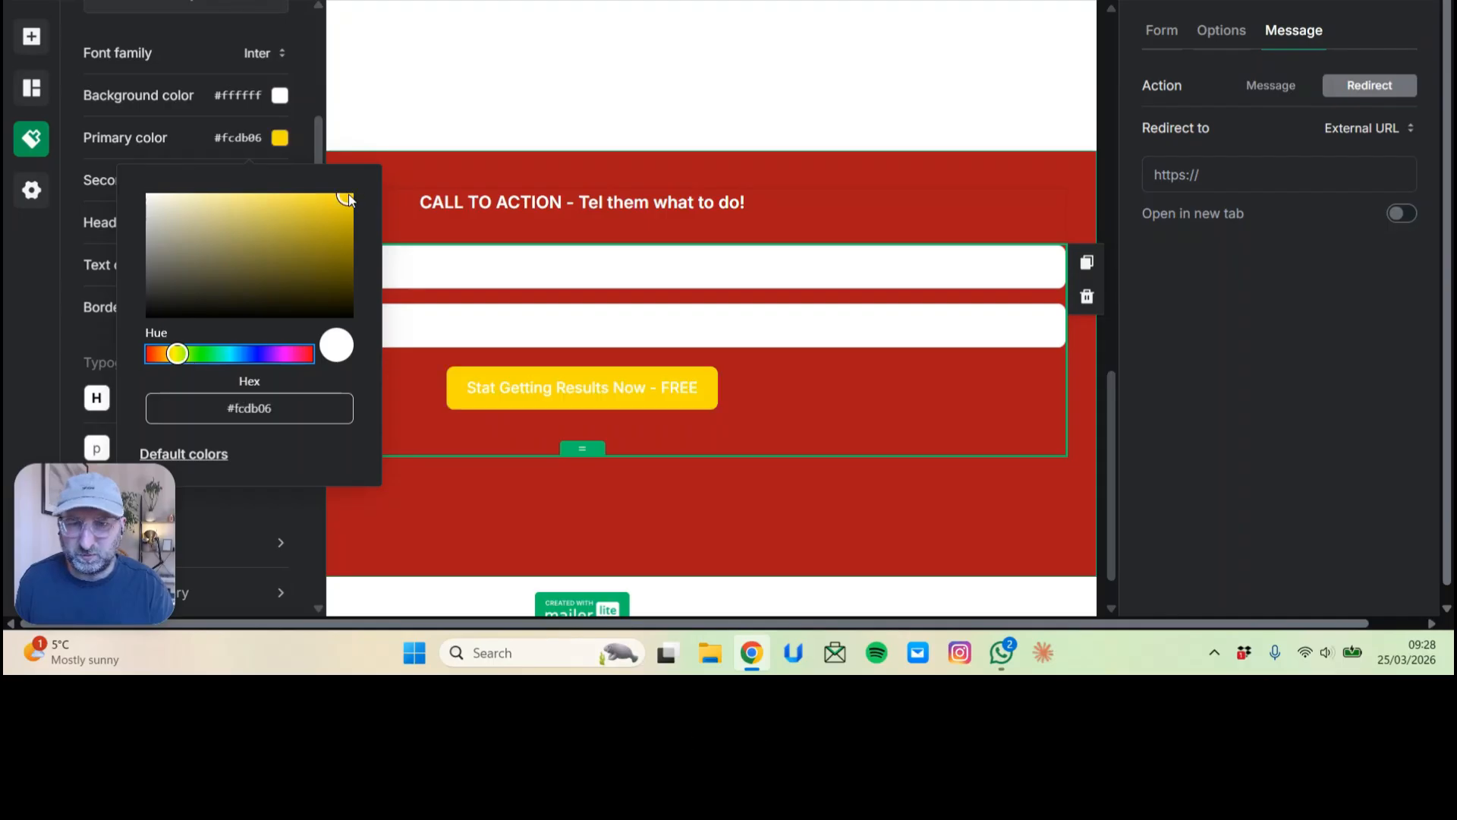
Correct the signup button's label to "Start Getting Results Now - FREE".
double_click(490, 392)
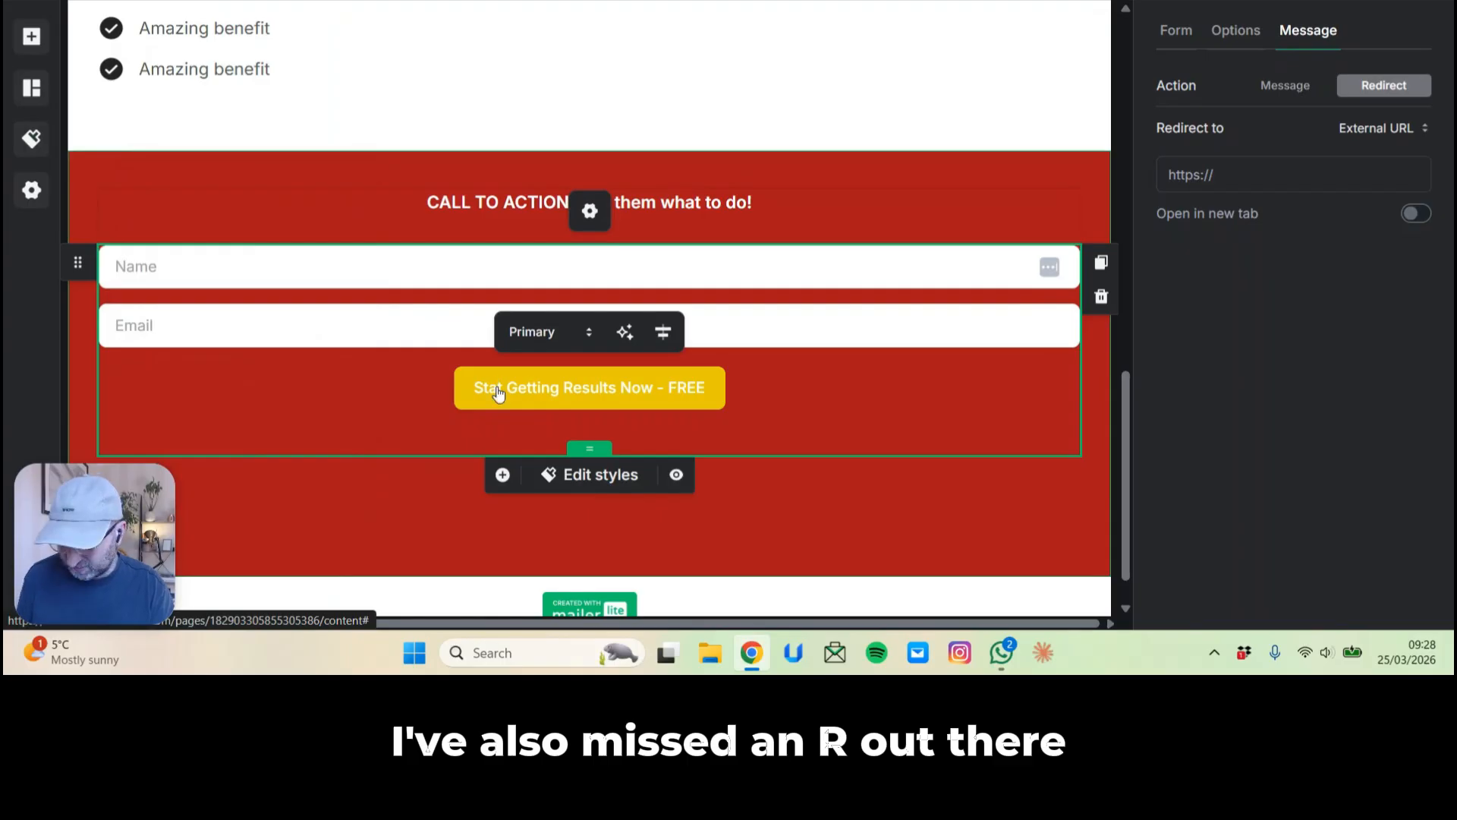
text(r)
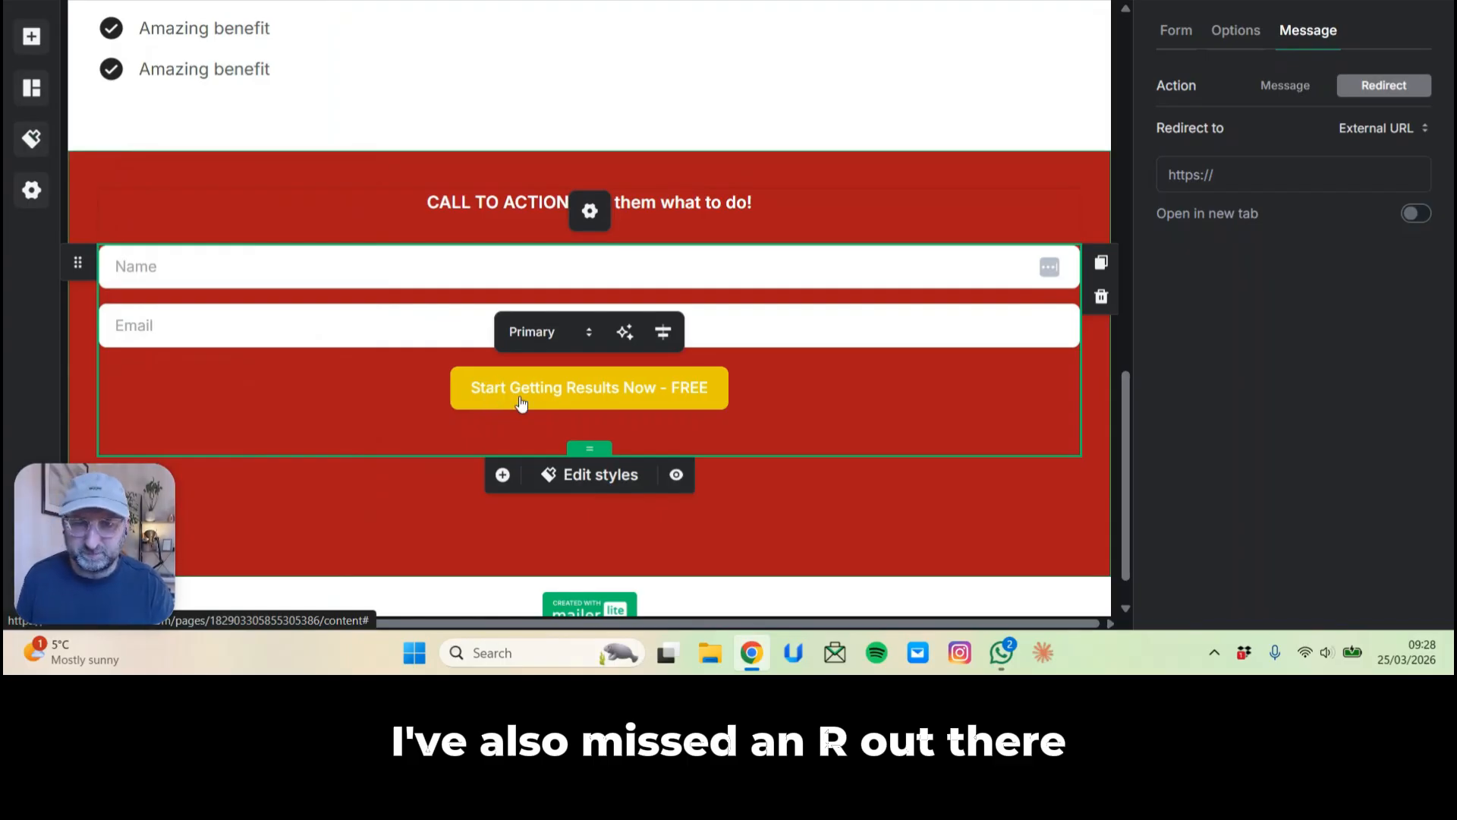
click(848, 411)
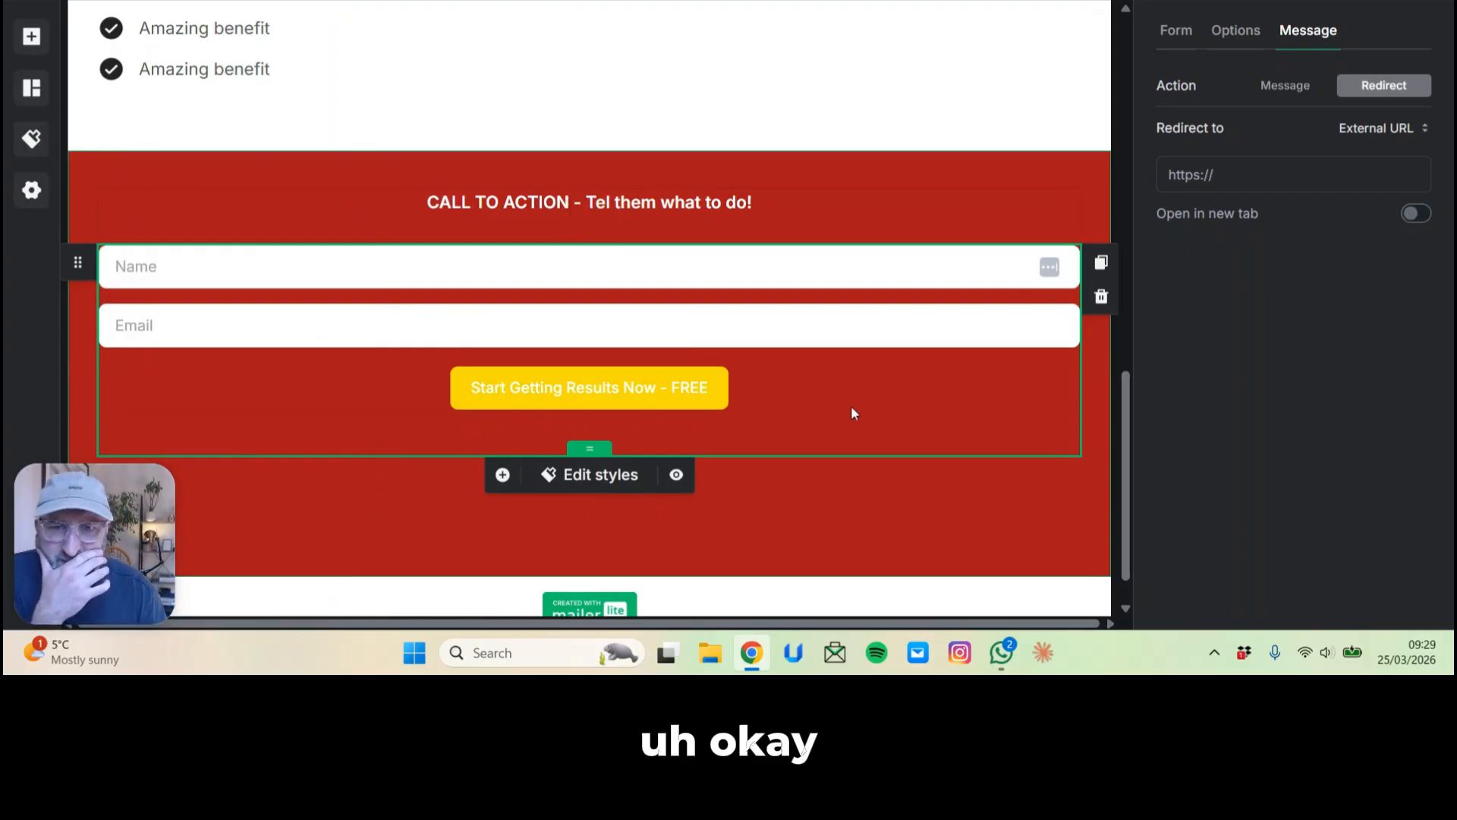
Try the Secondary style on the signup button and undo the change.
triple_click(608, 387)
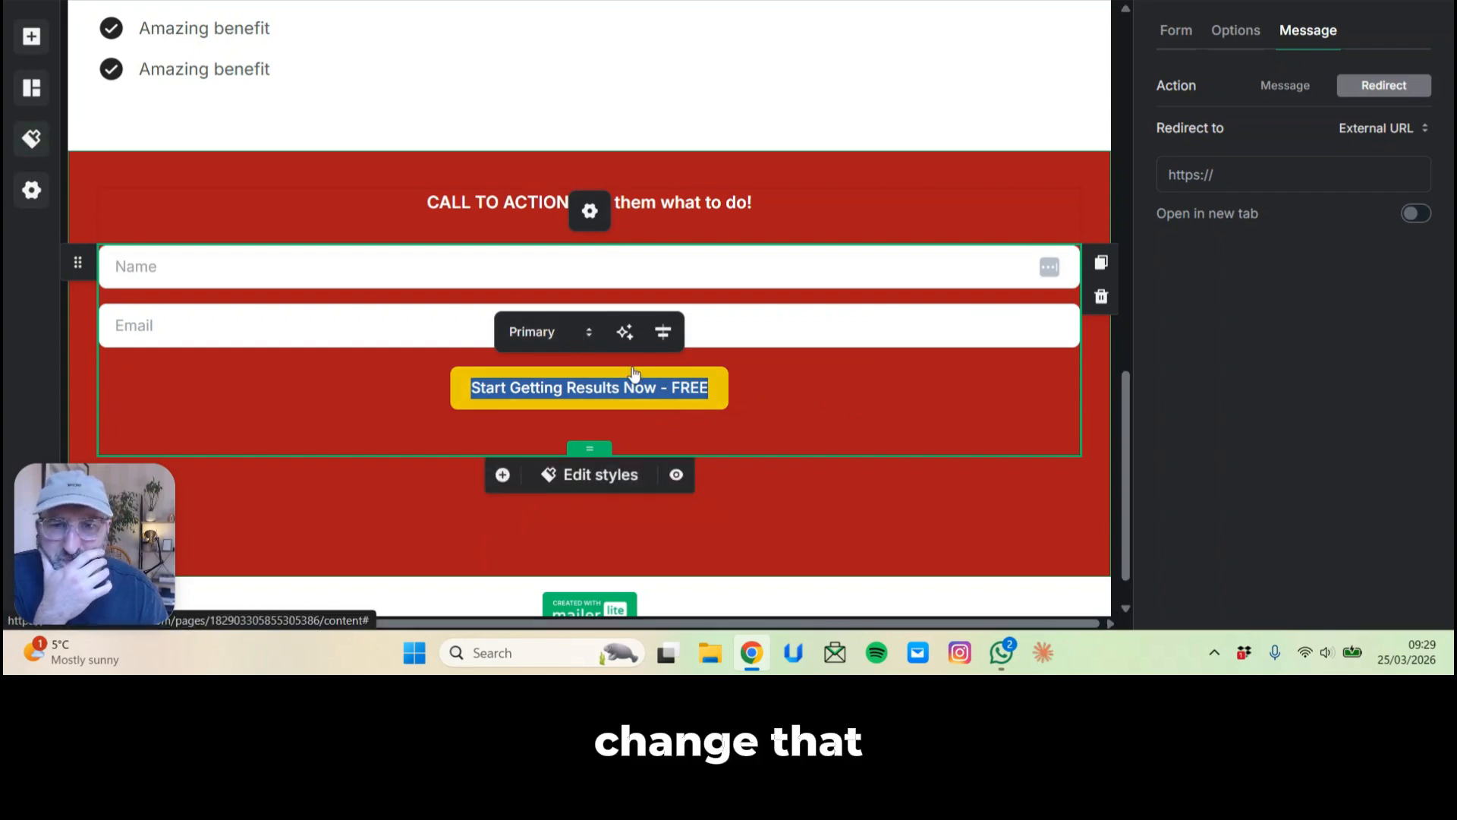
click(585, 332)
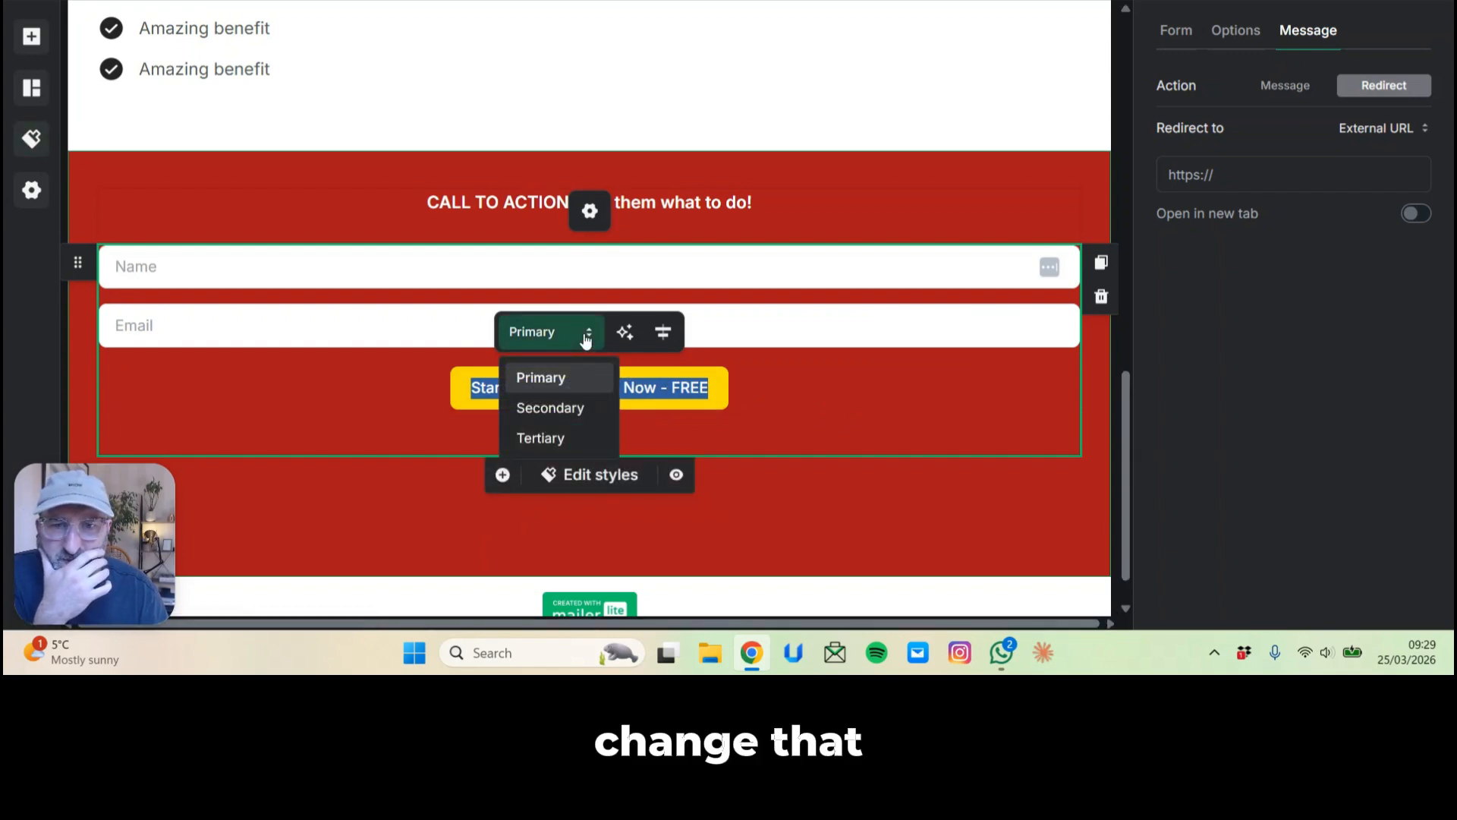
click(571, 409)
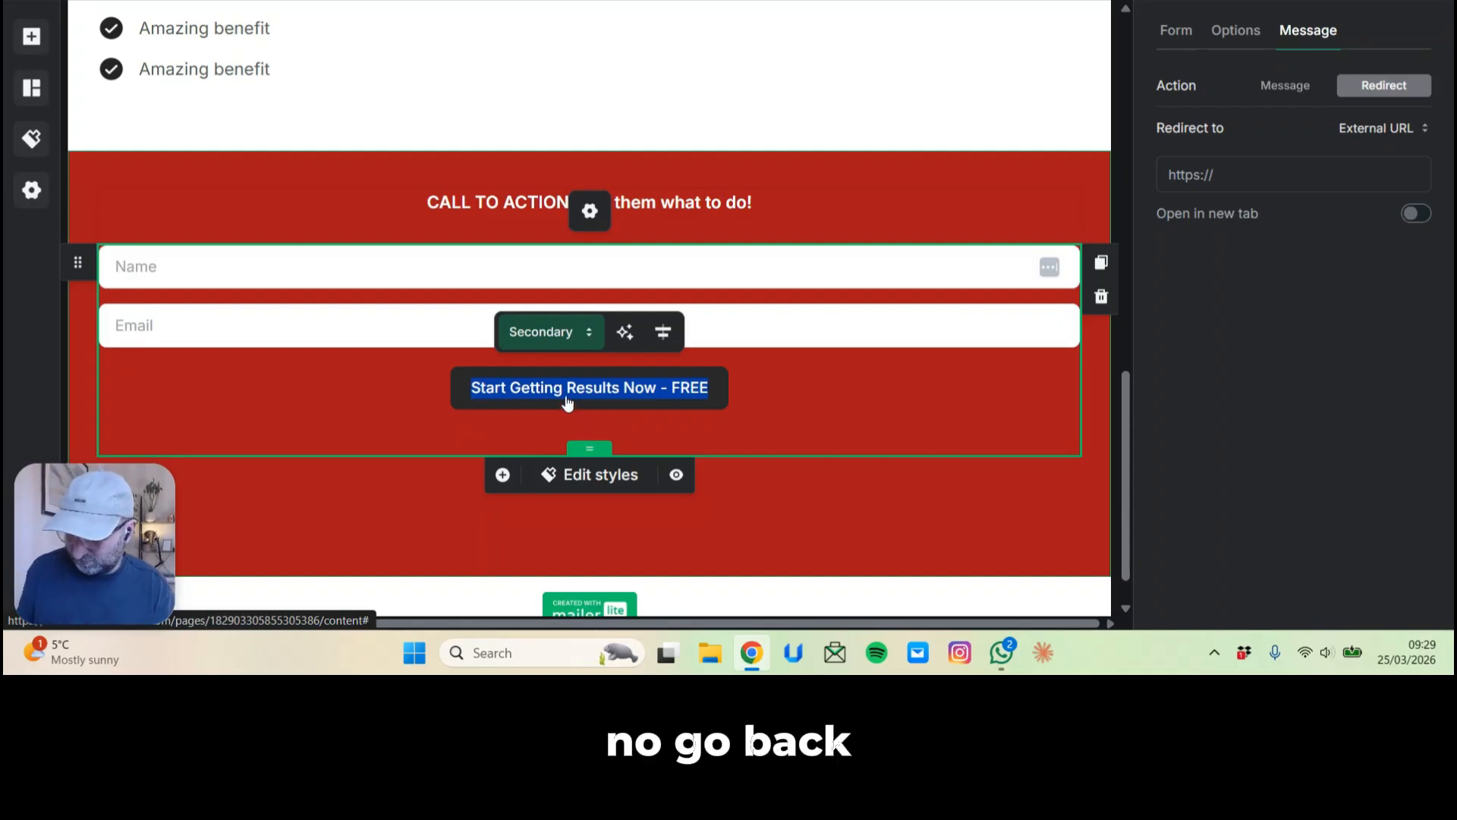
key(ctrl+z)
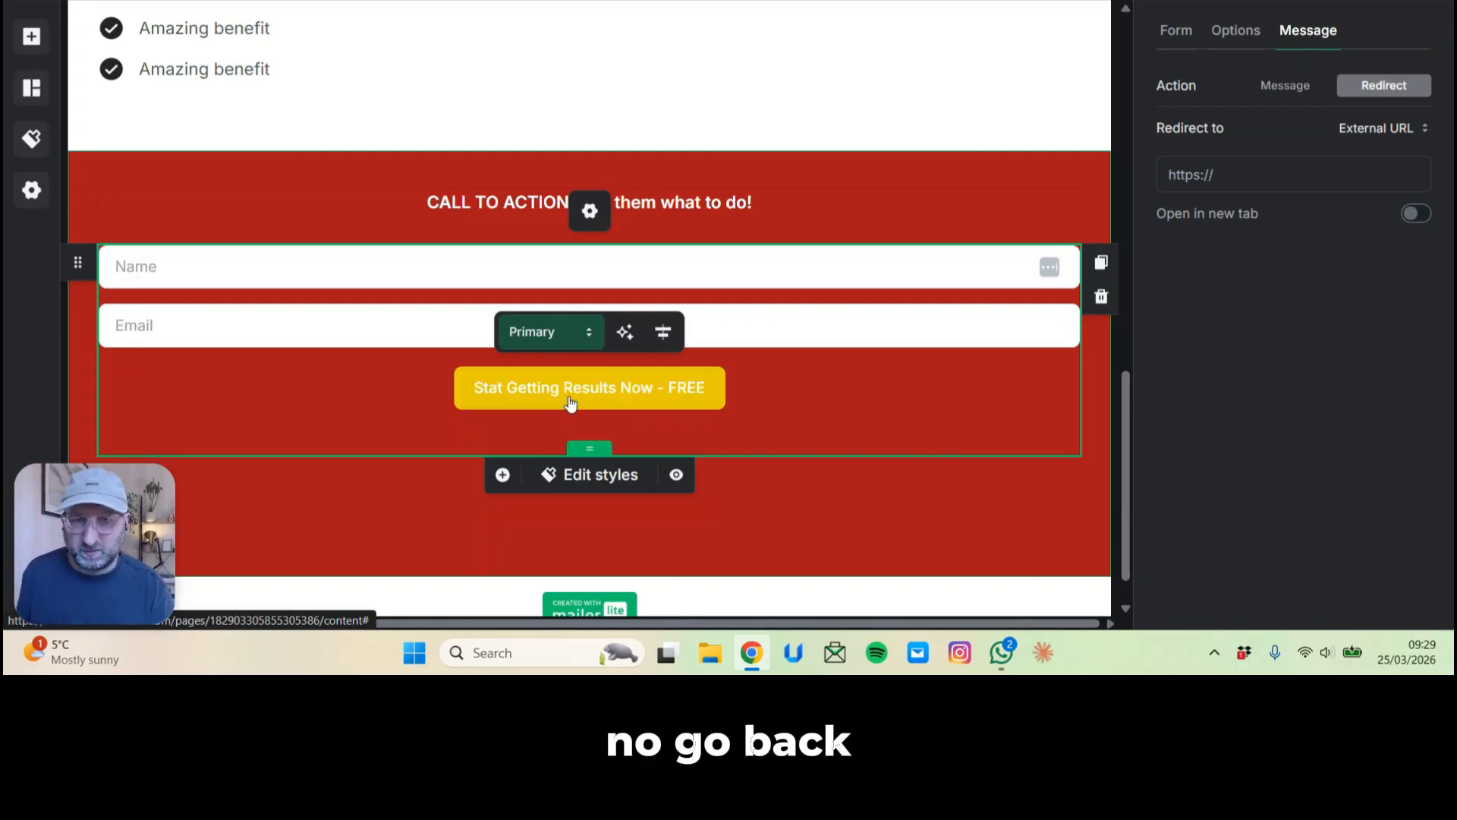
Set the page style's background colour to red #c92b2b.
click(32, 138)
click(280, 139)
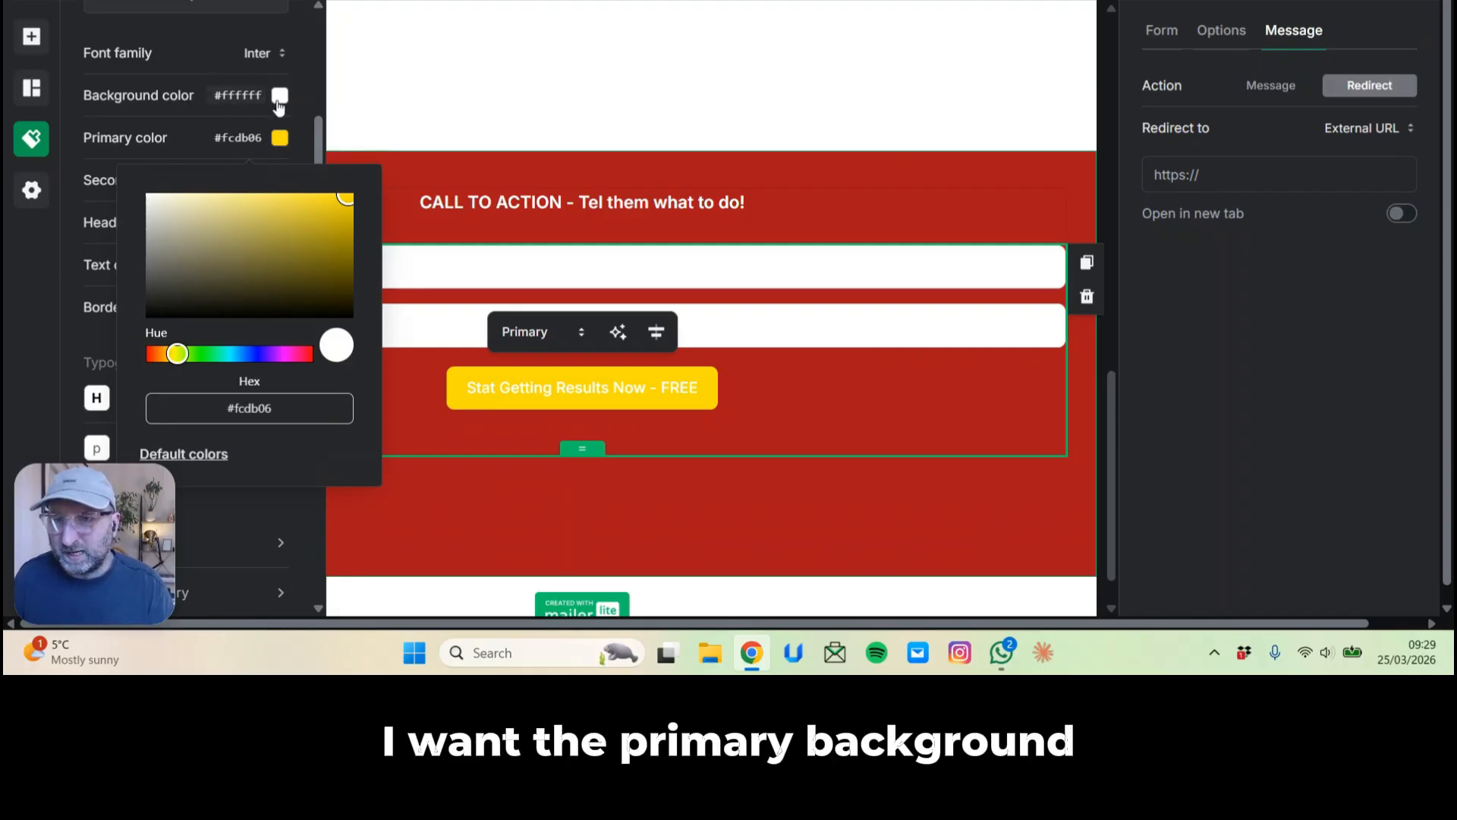
scroll(313, 73, up, 3)
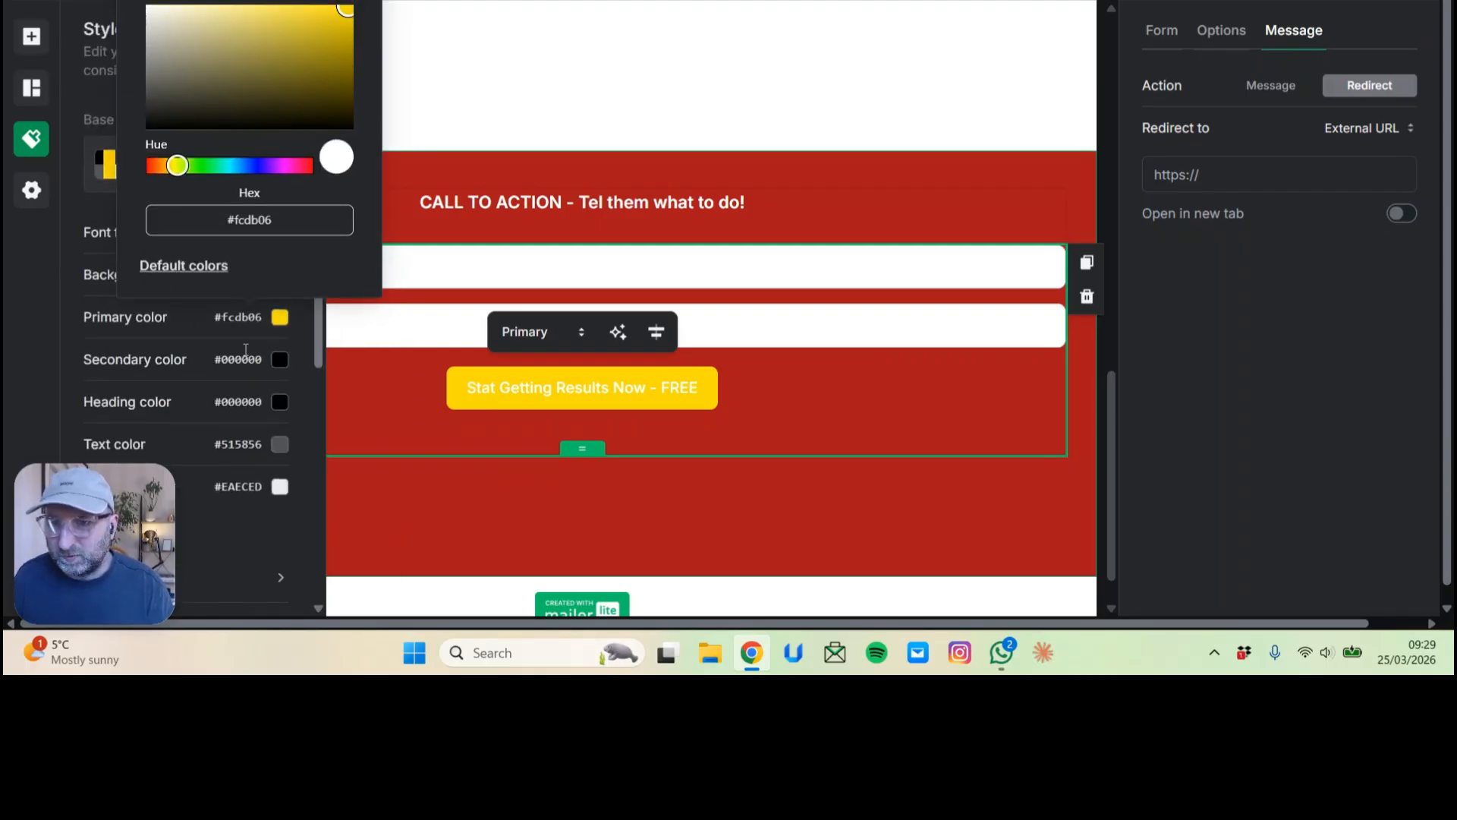
scroll(242, 359, down, 1)
scroll(240, 357, down, 1)
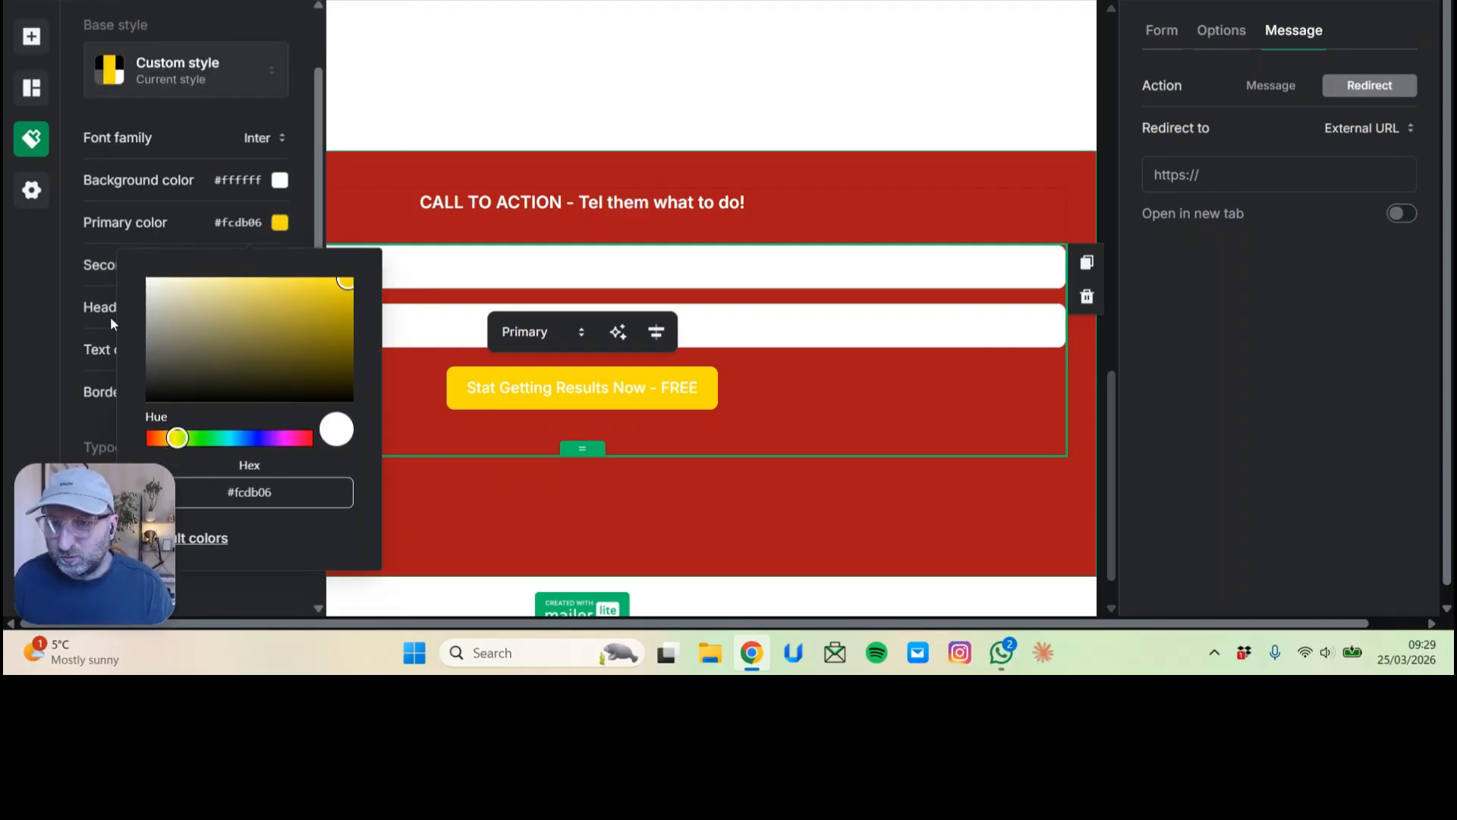
click(4, 328)
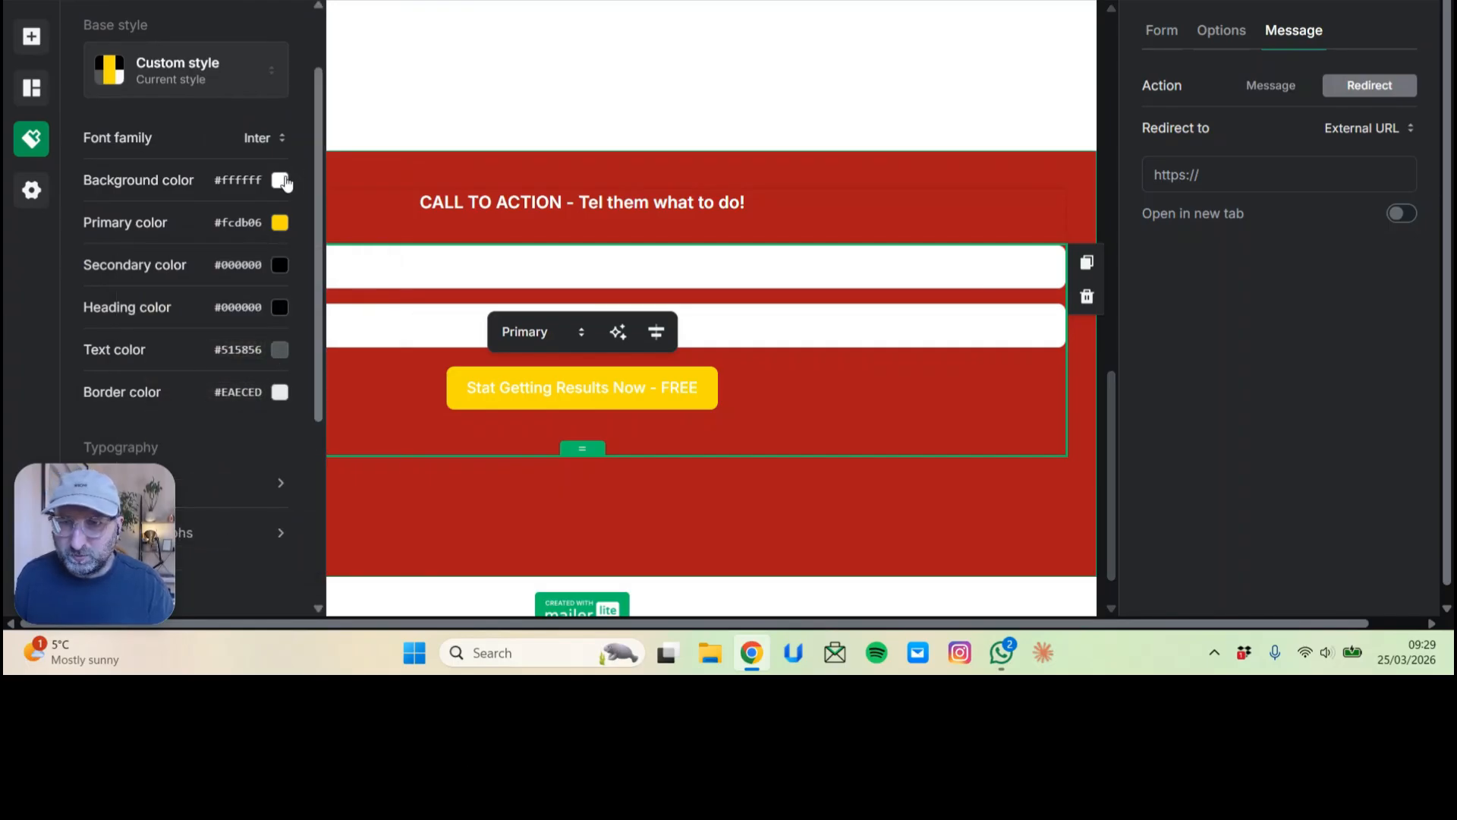
click(280, 181)
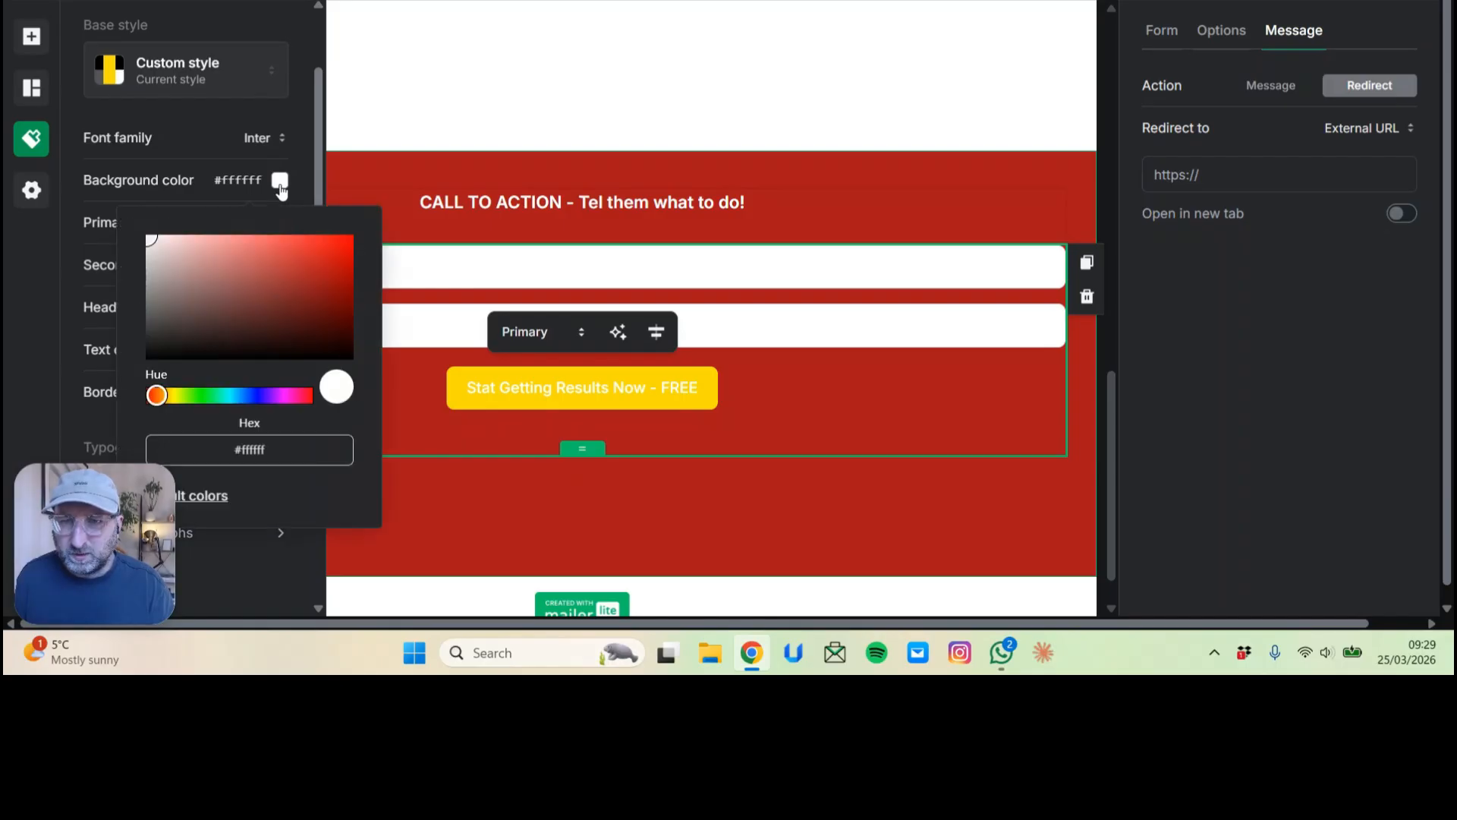
click(308, 260)
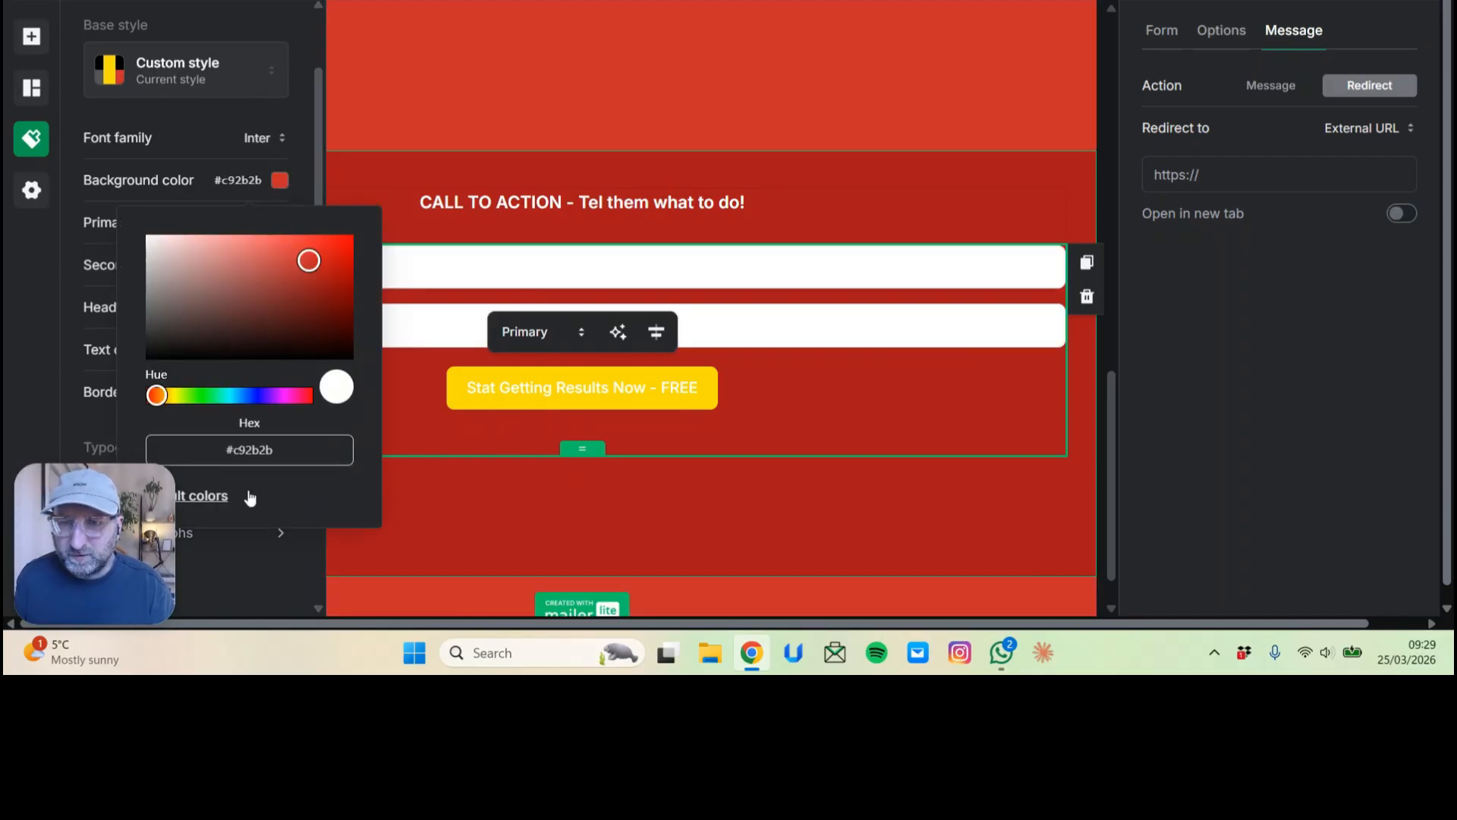
Examine the signup button's style choices and the form block's styles and settings for a button text colour option.
click(548, 389)
double_click(600, 386)
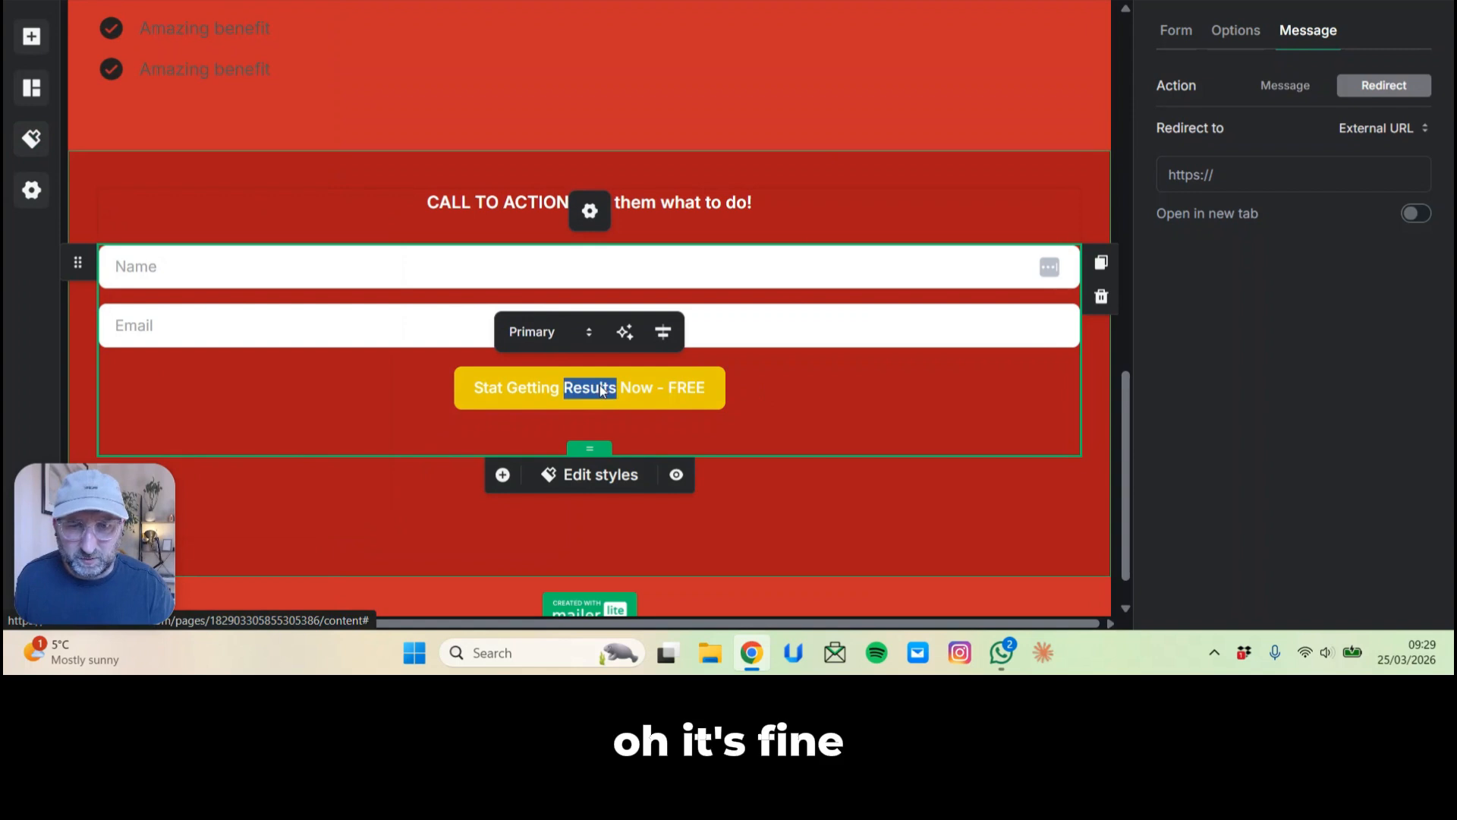
triple_click(599, 387)
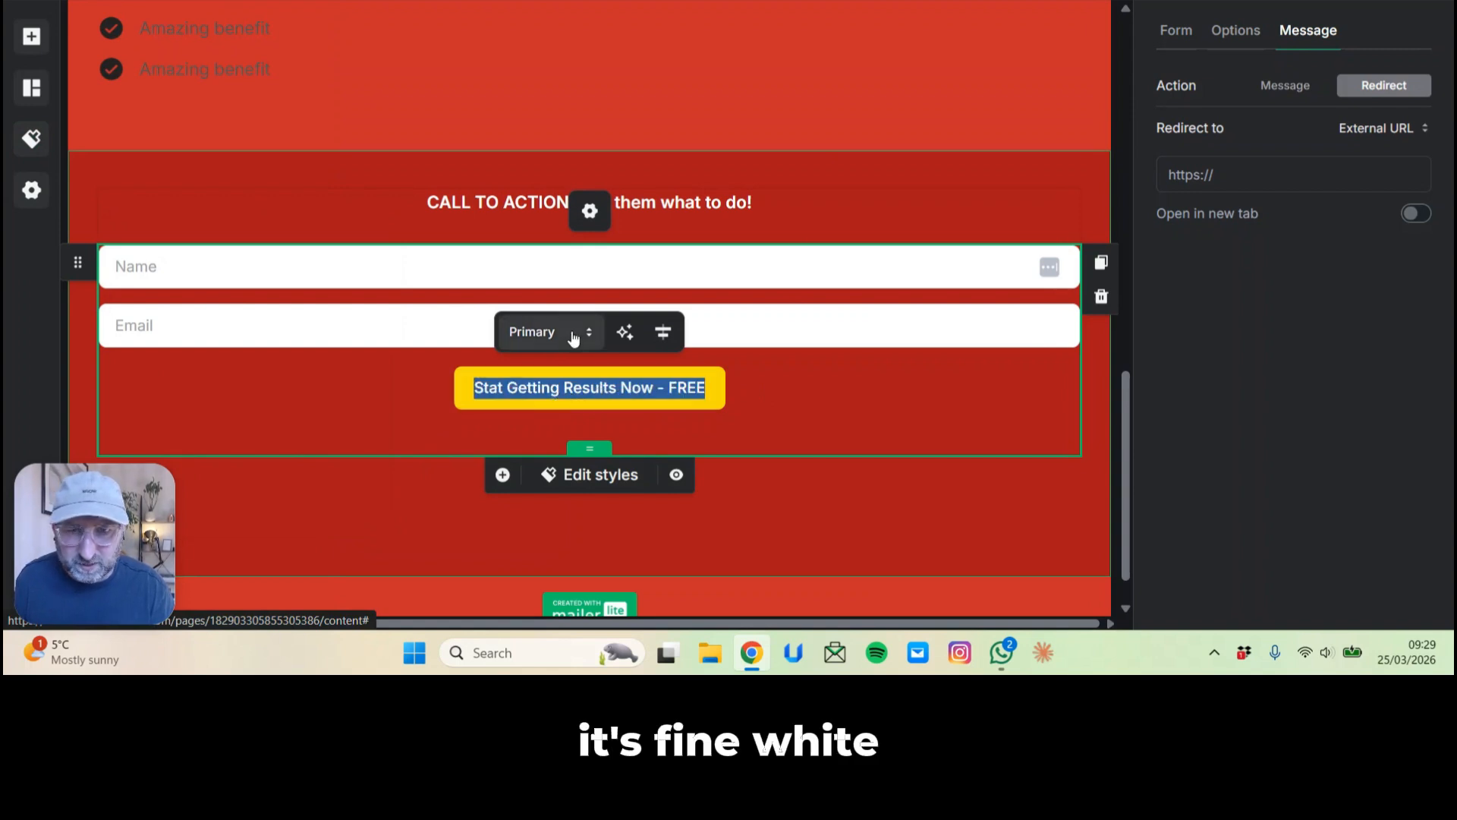
click(600, 477)
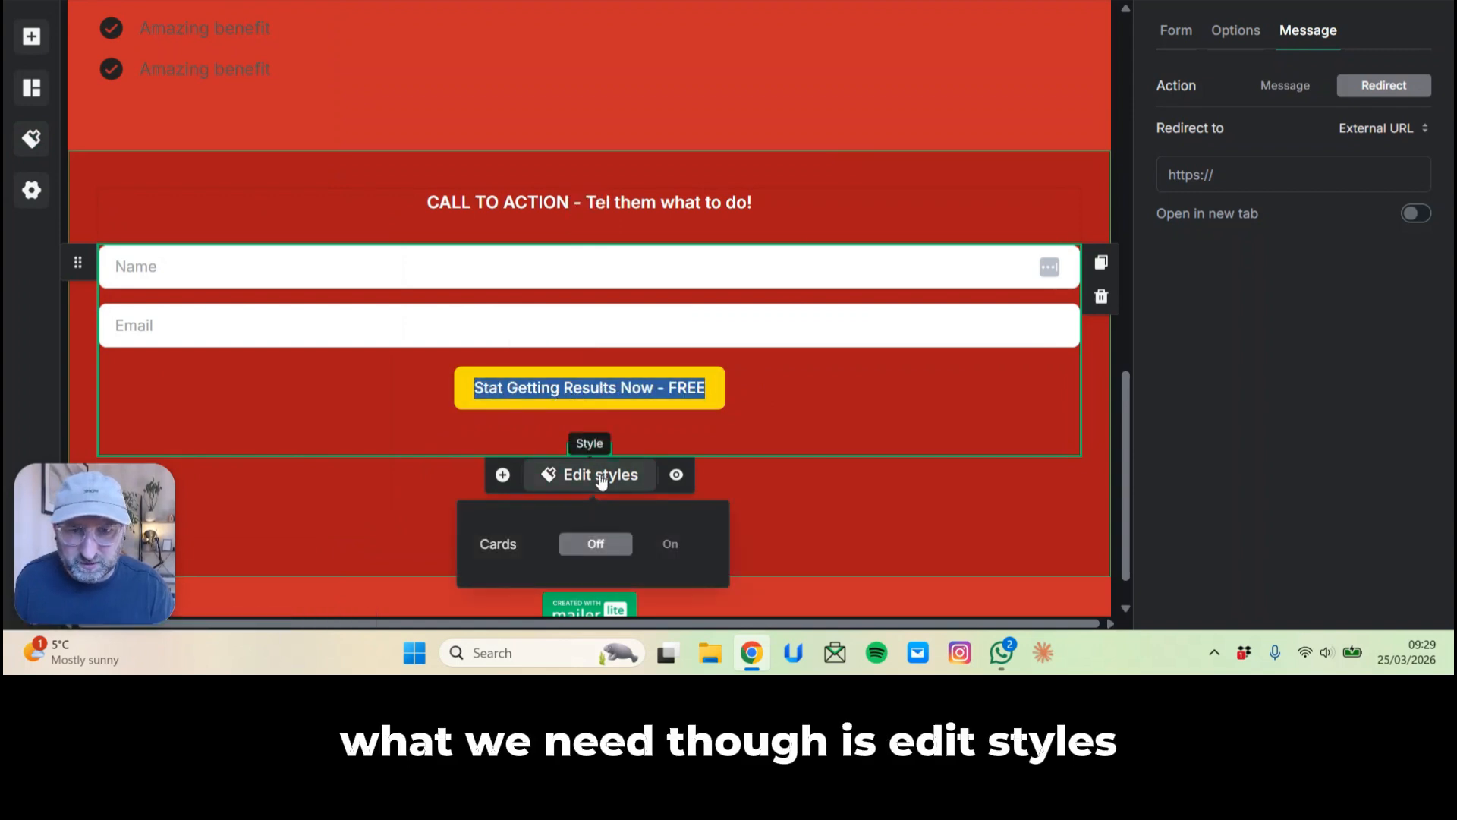
double_click(601, 387)
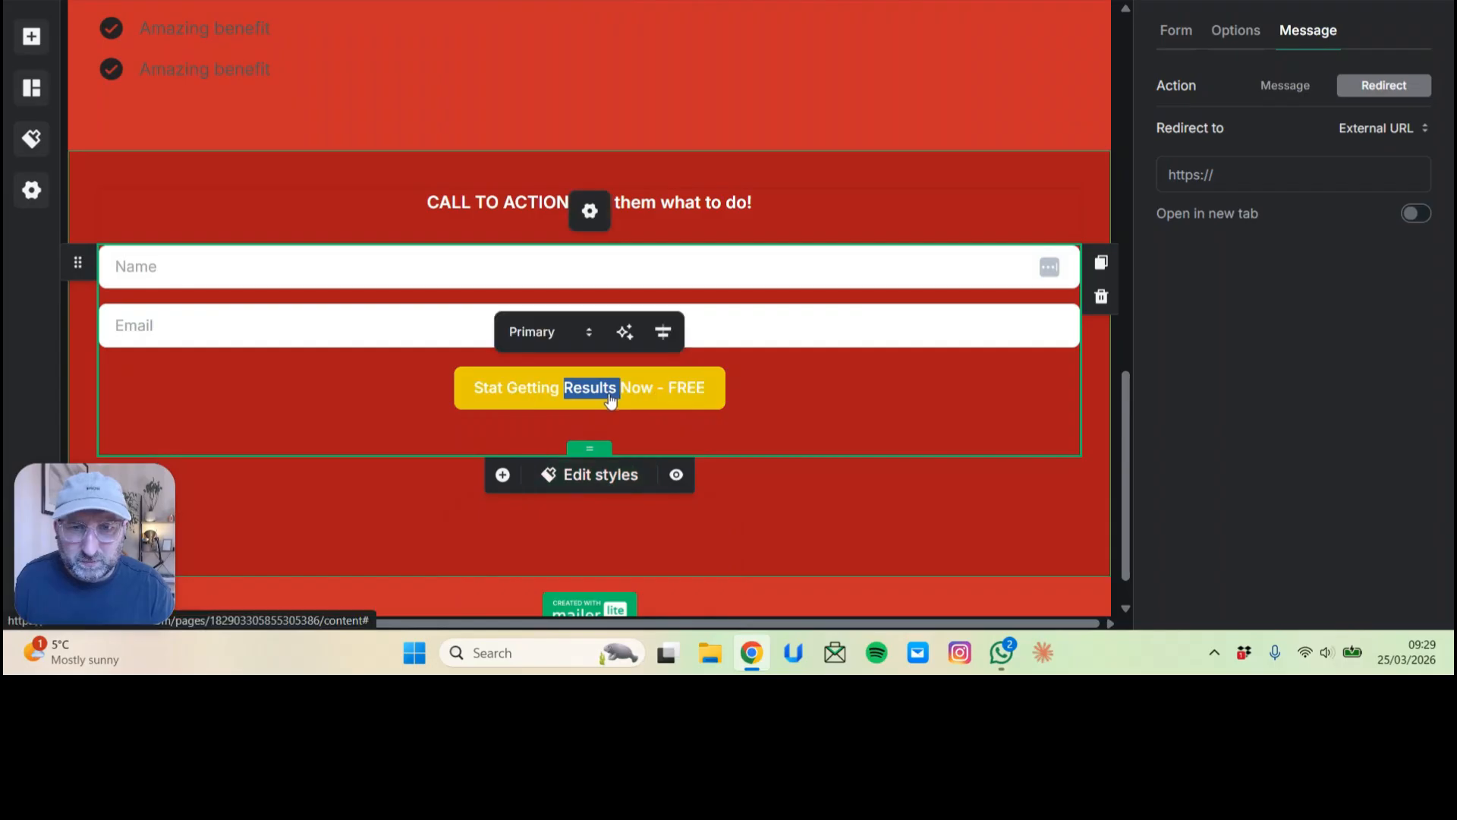
click(590, 334)
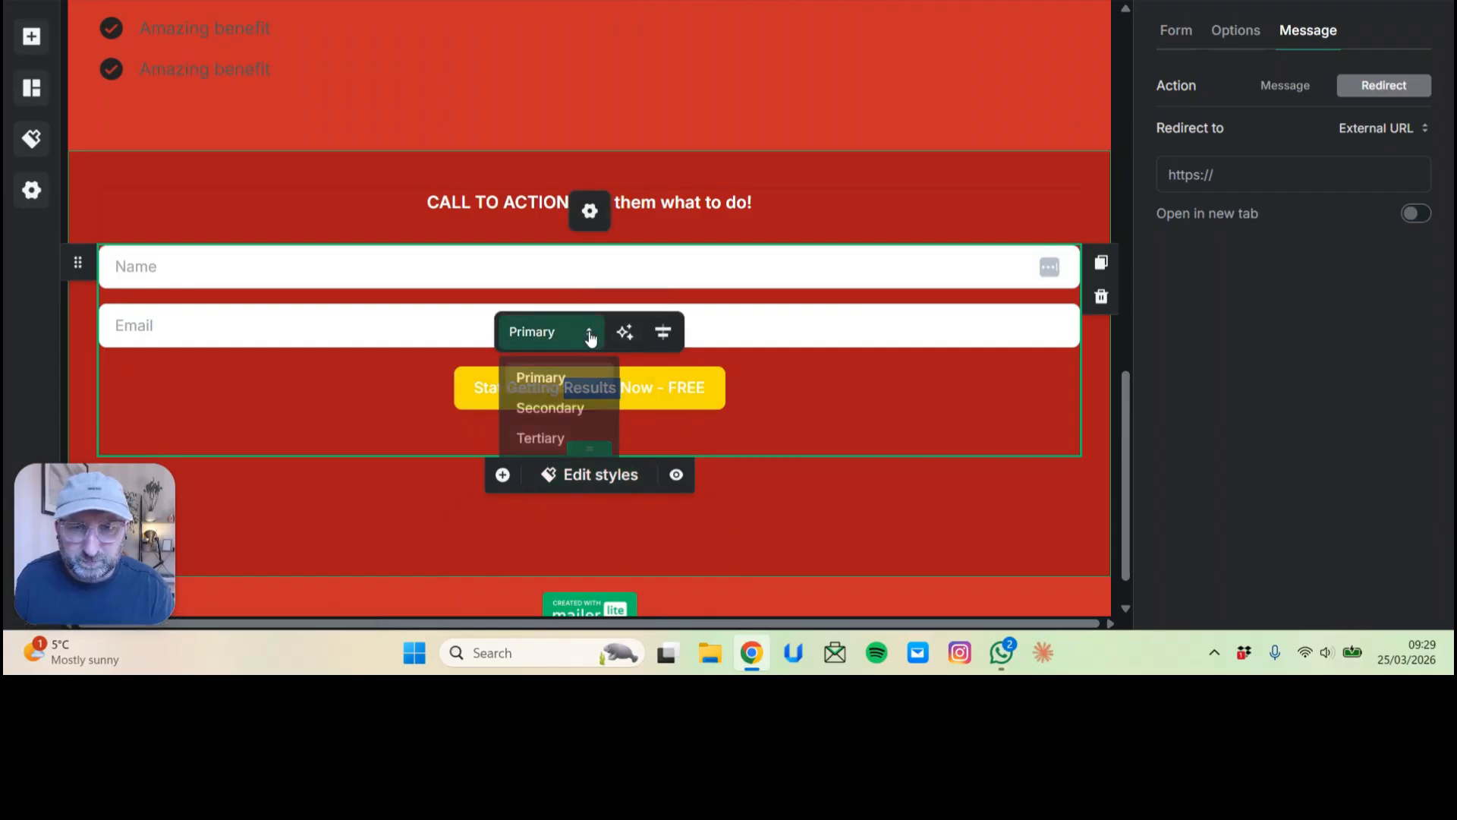
click(651, 384)
triple_click(654, 387)
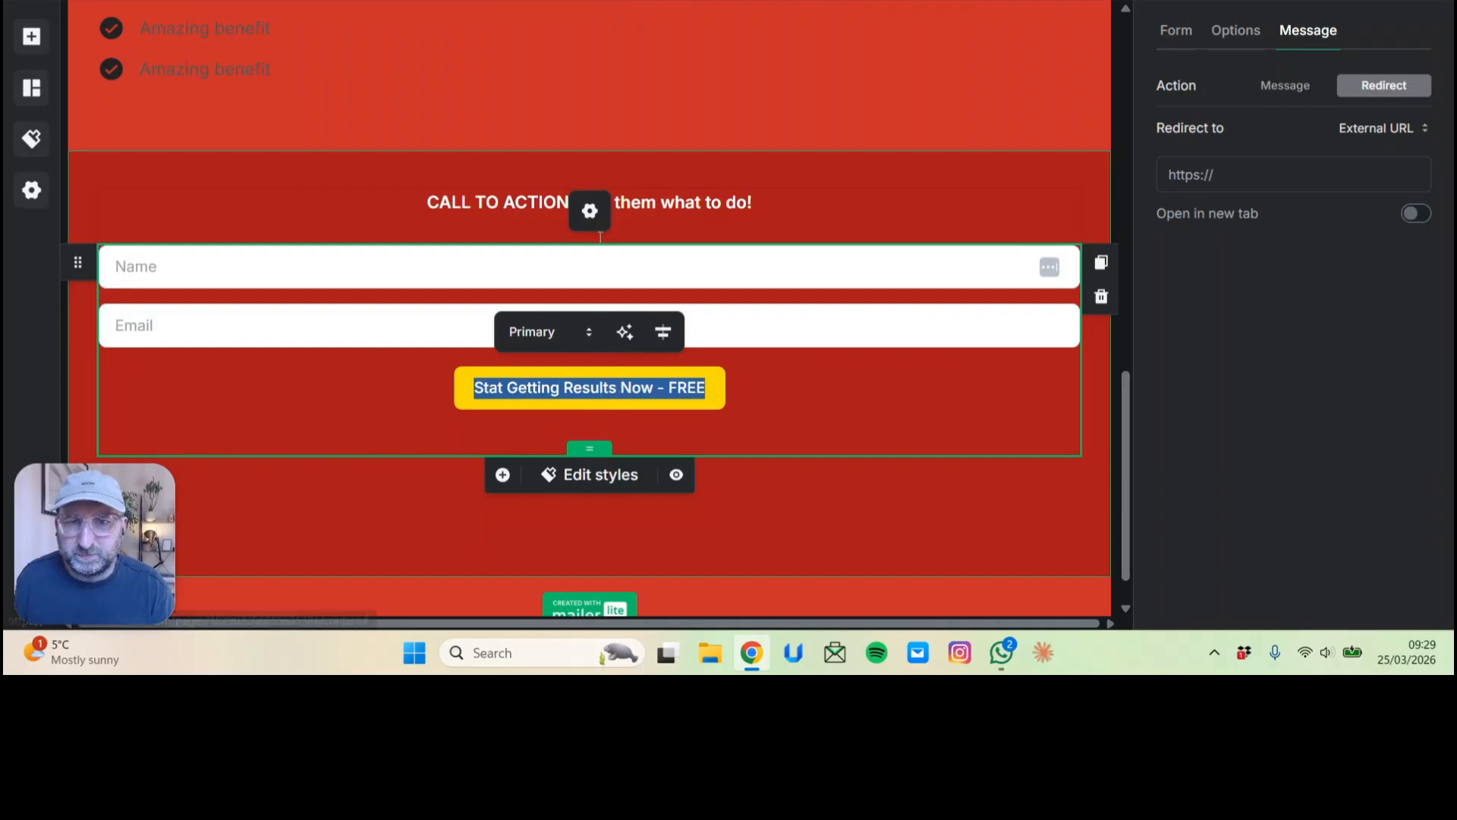
click(588, 212)
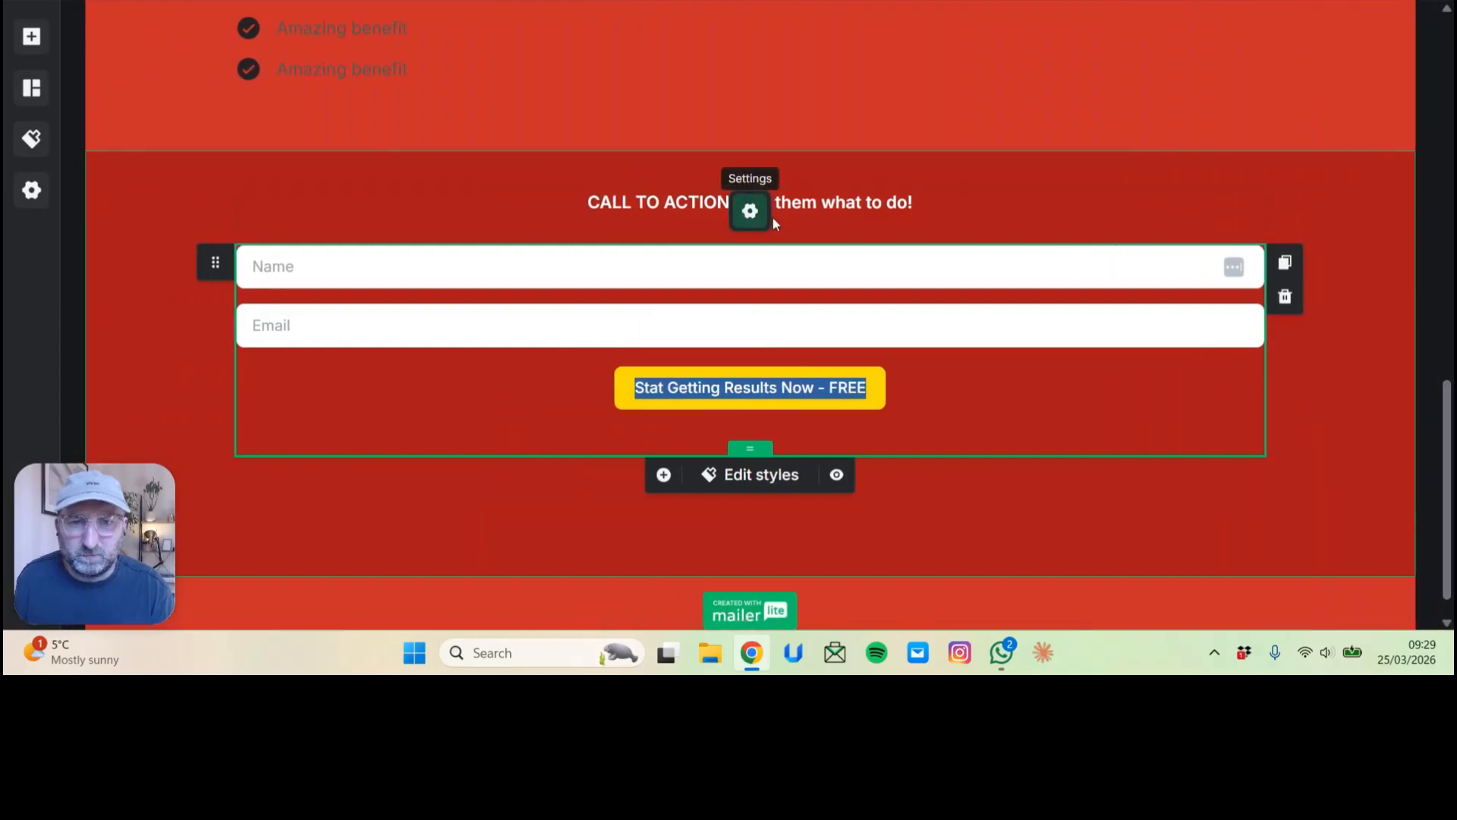
click(761, 218)
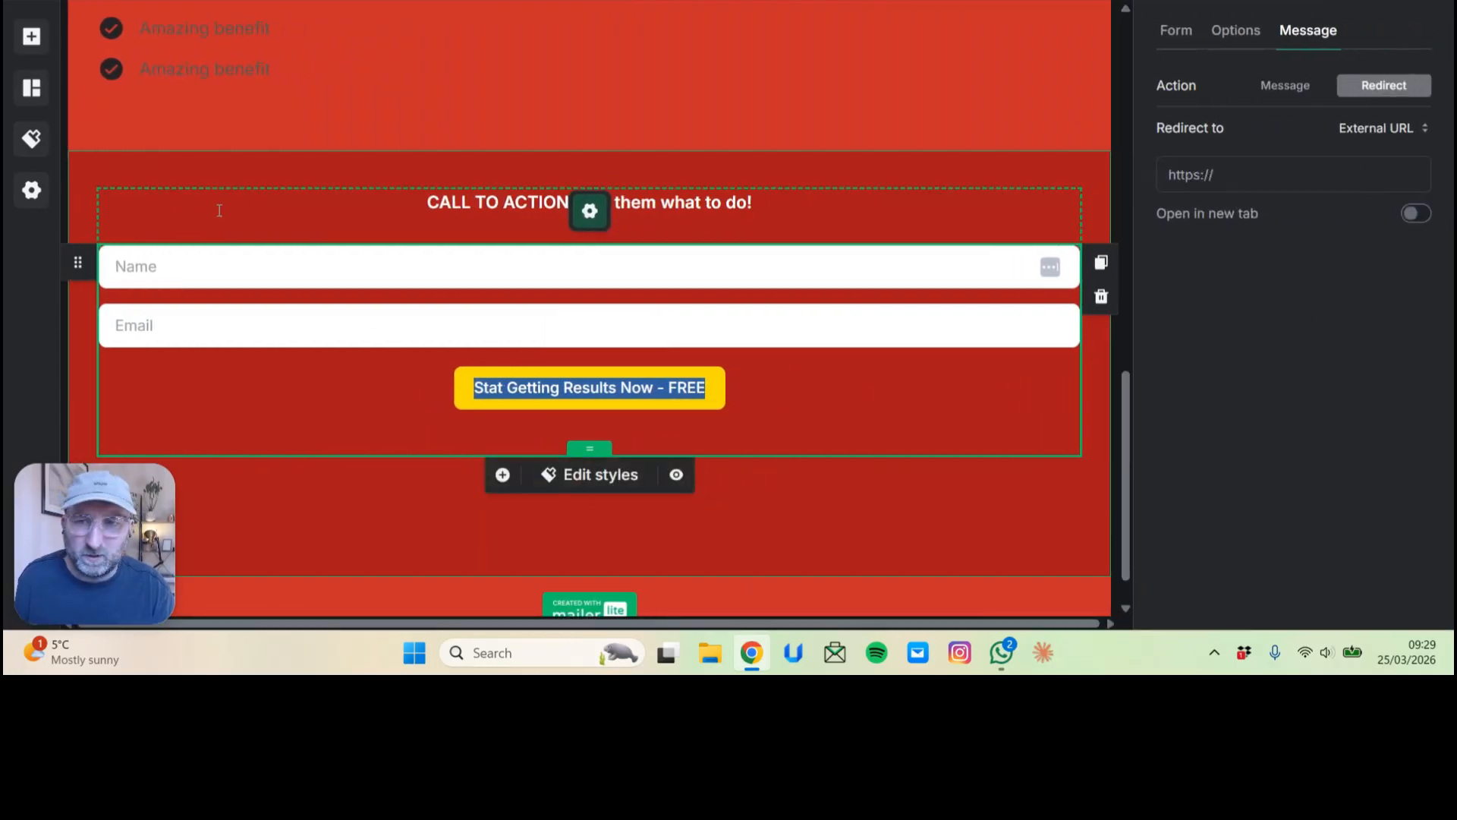
Set the primary button style's text colour to black #000000.
click(31, 133)
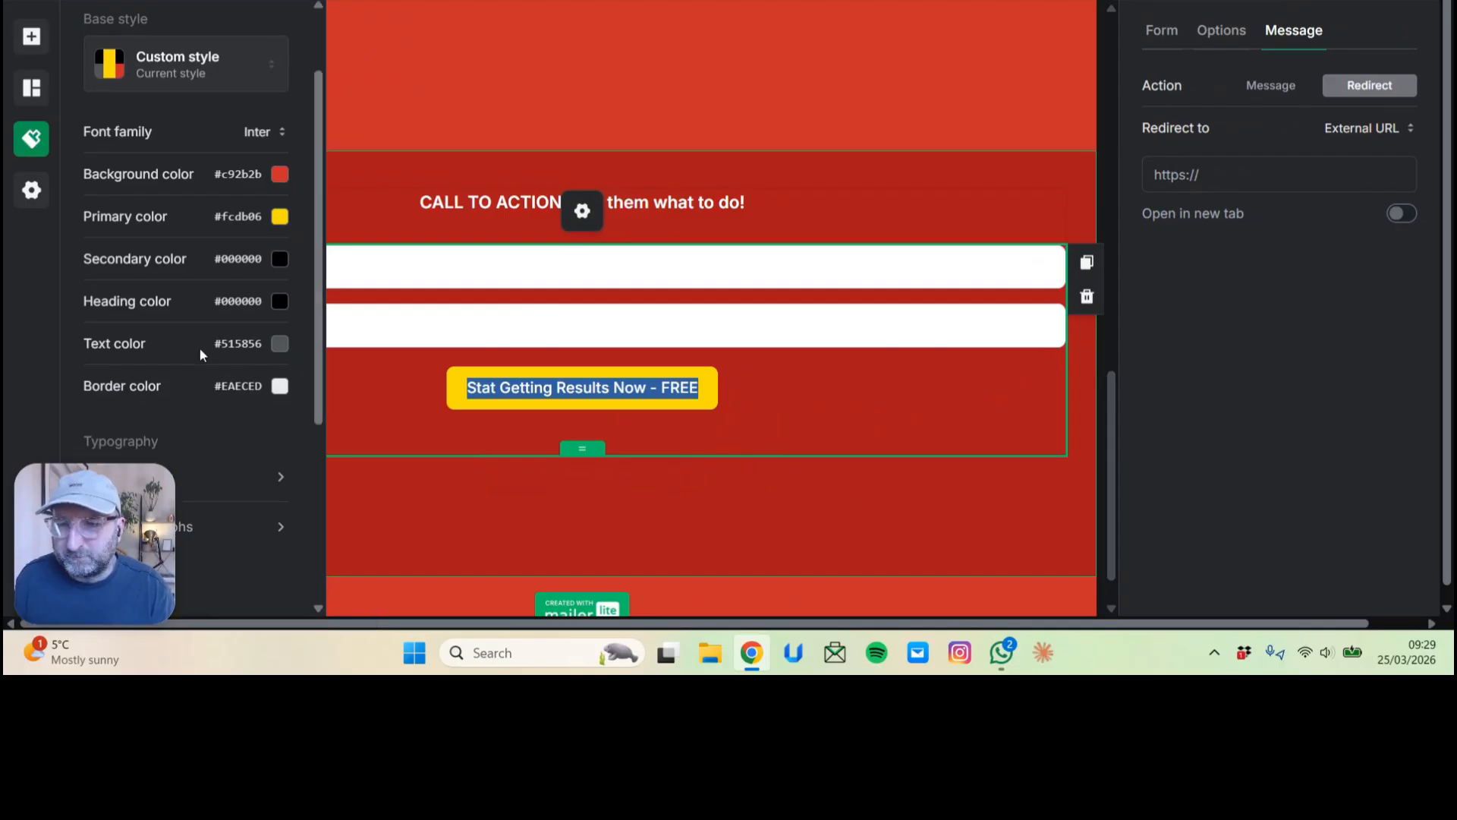
scroll(199, 349, down, 4)
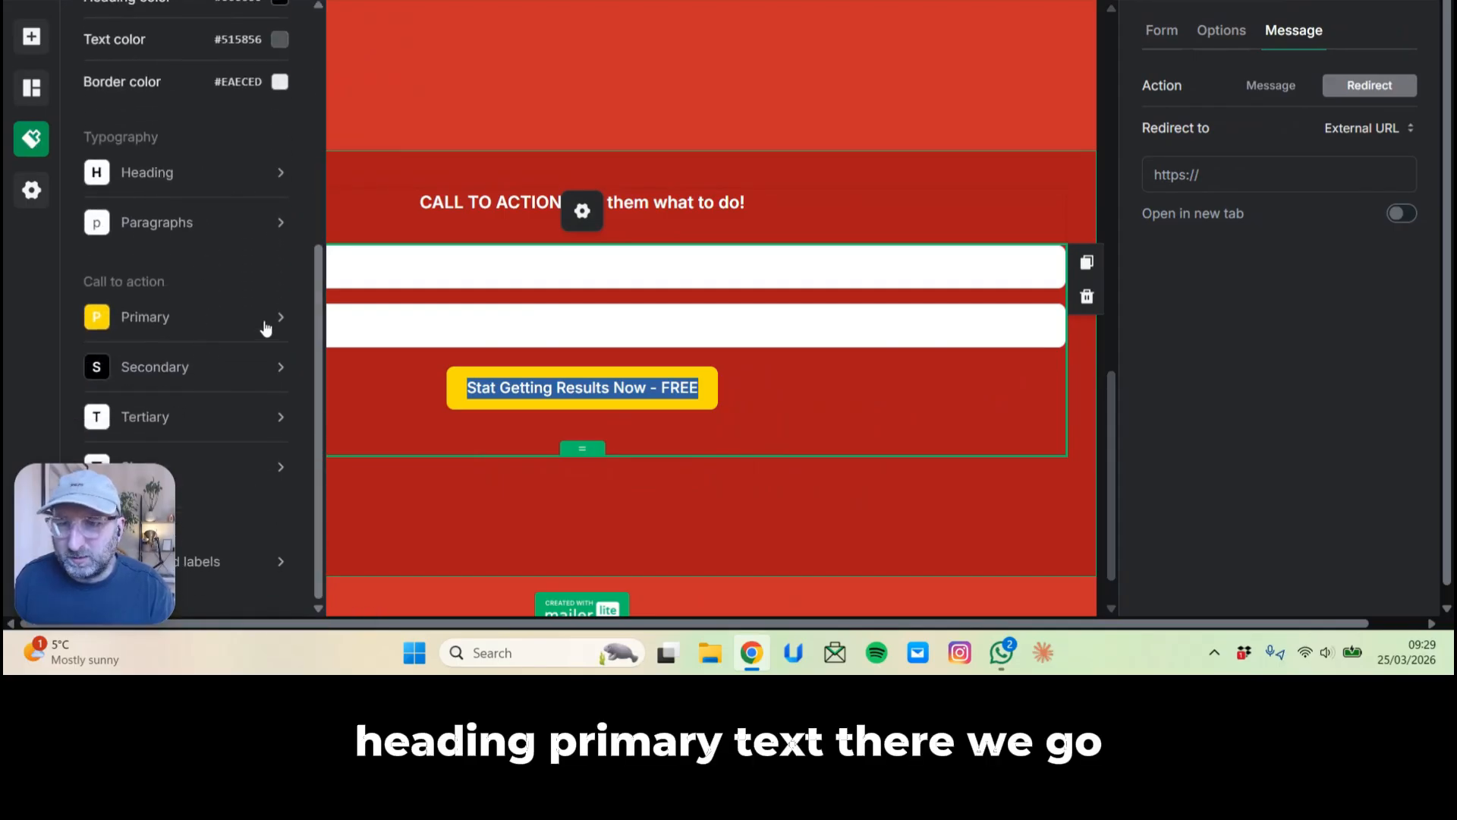
scroll(265, 331, down, 1)
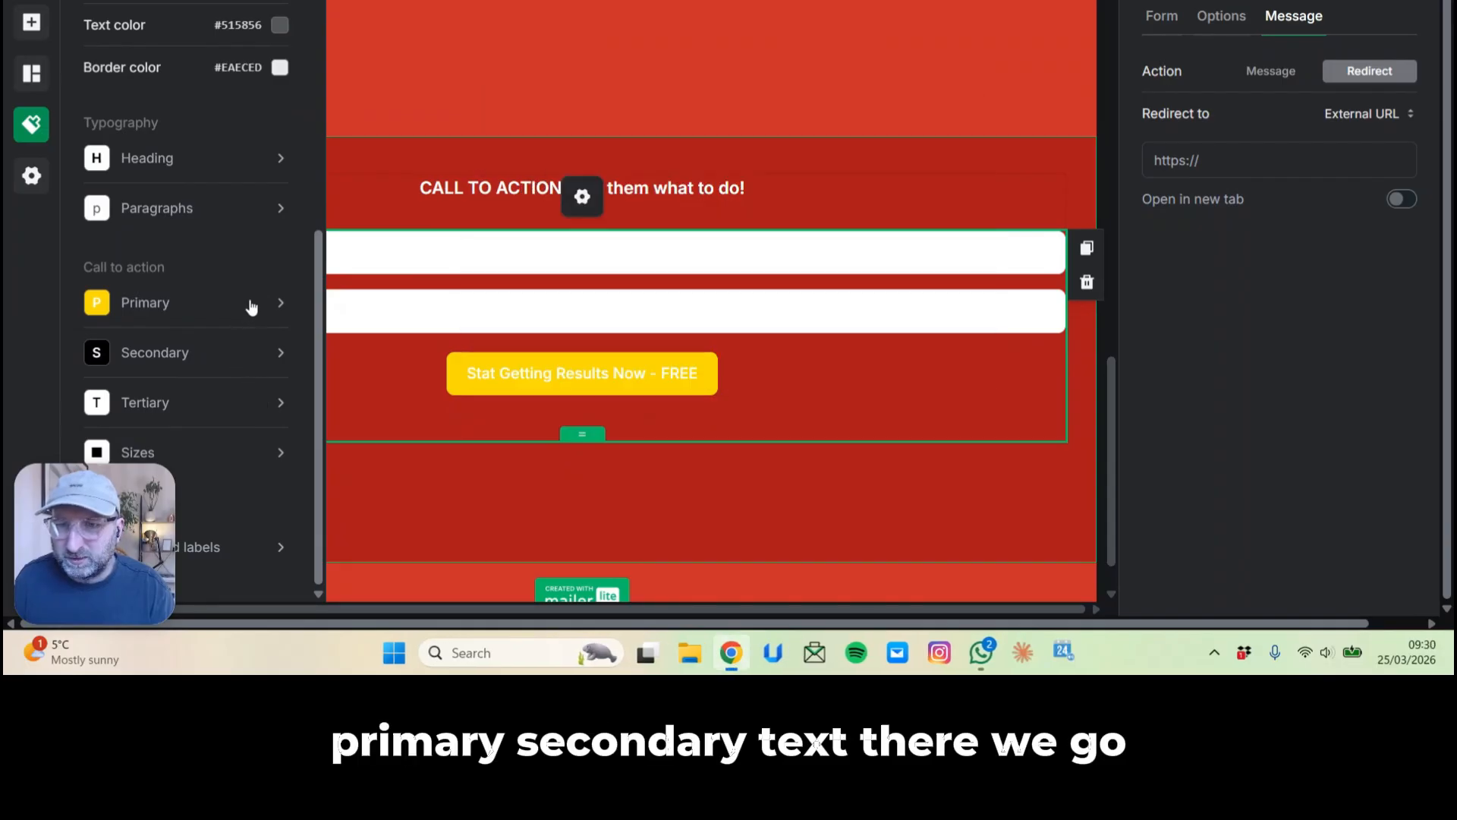
click(251, 306)
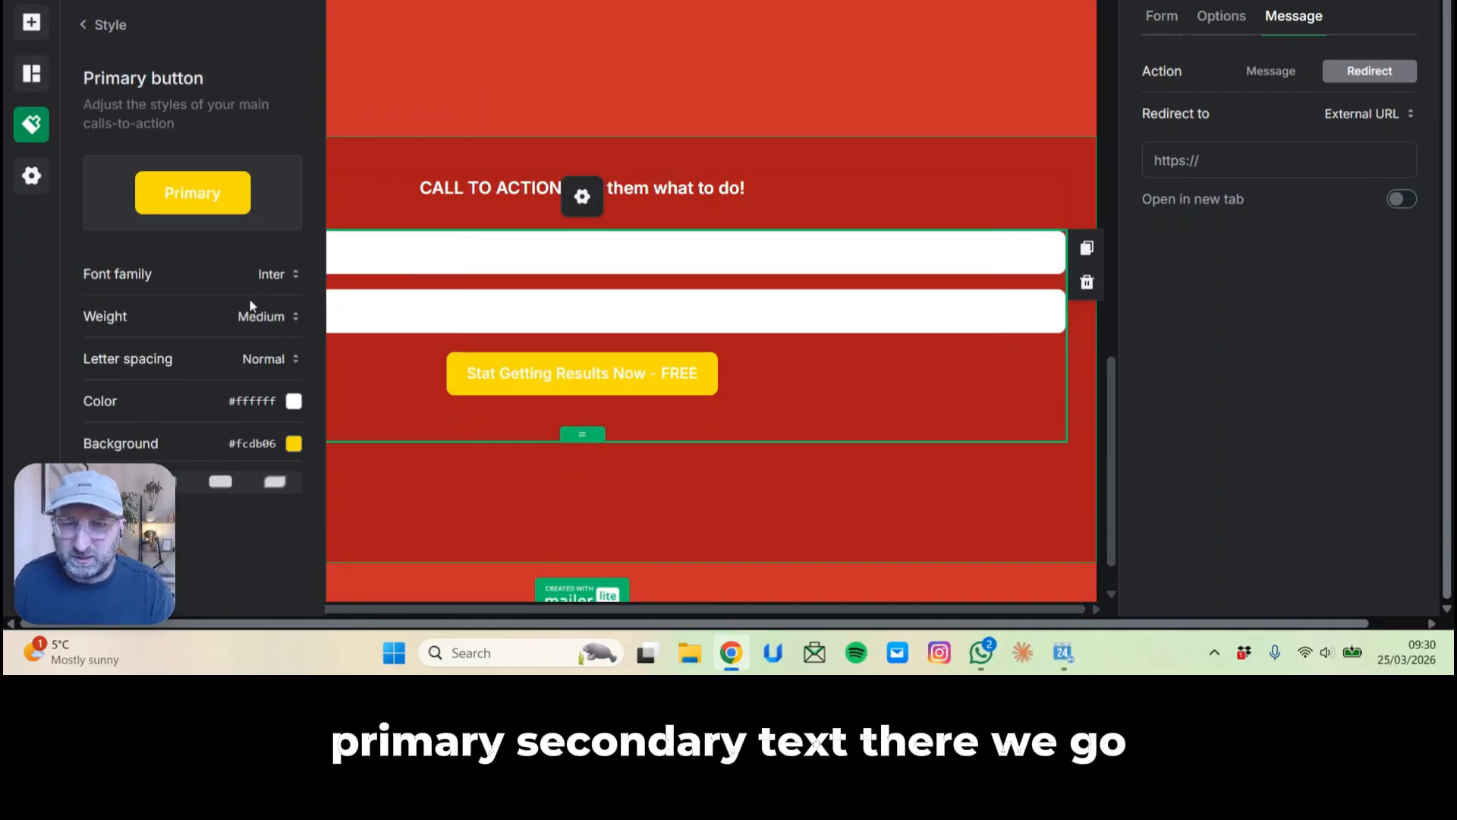
click(294, 402)
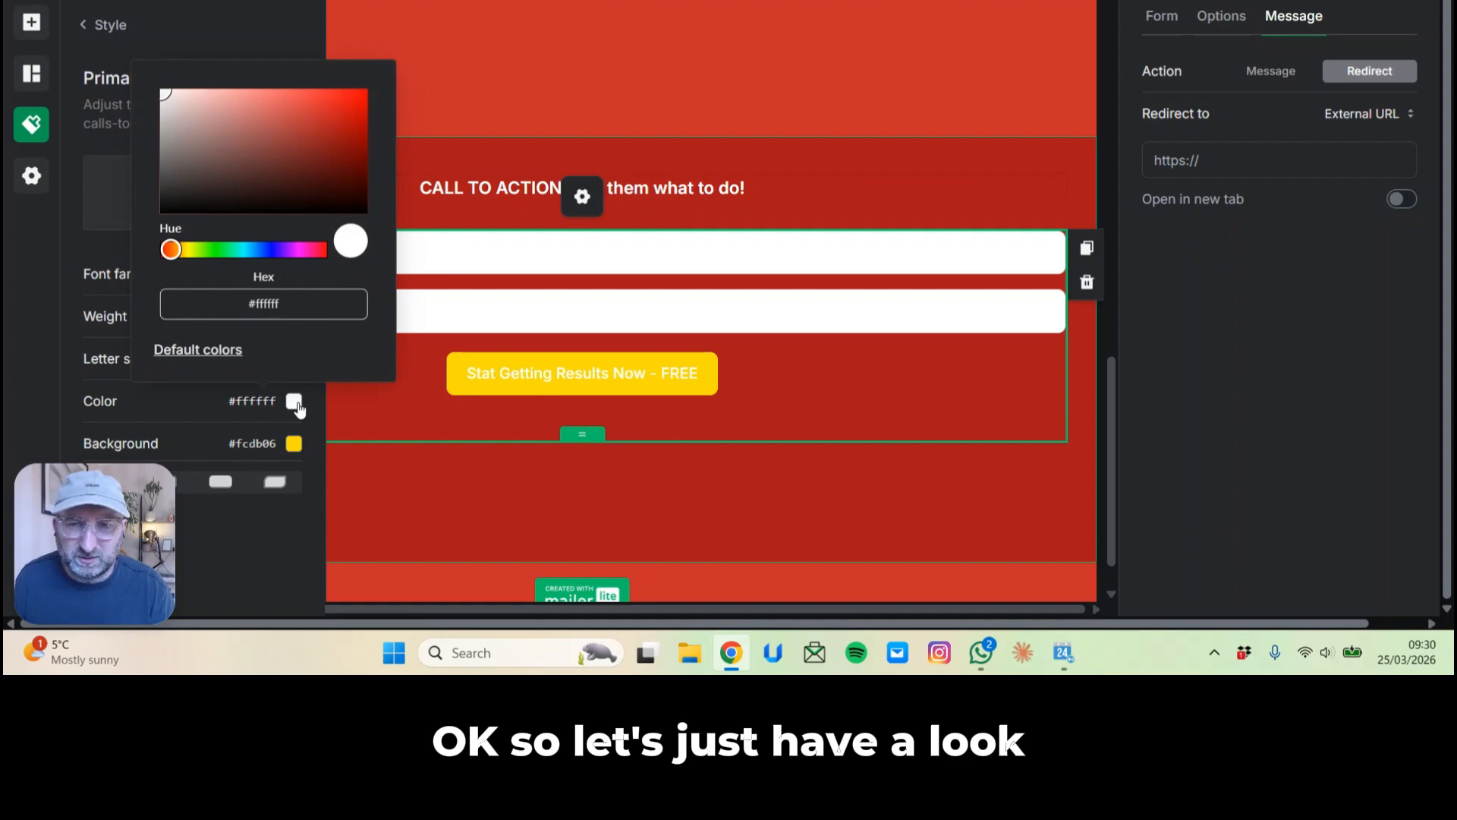
drag(283, 302, 248, 303)
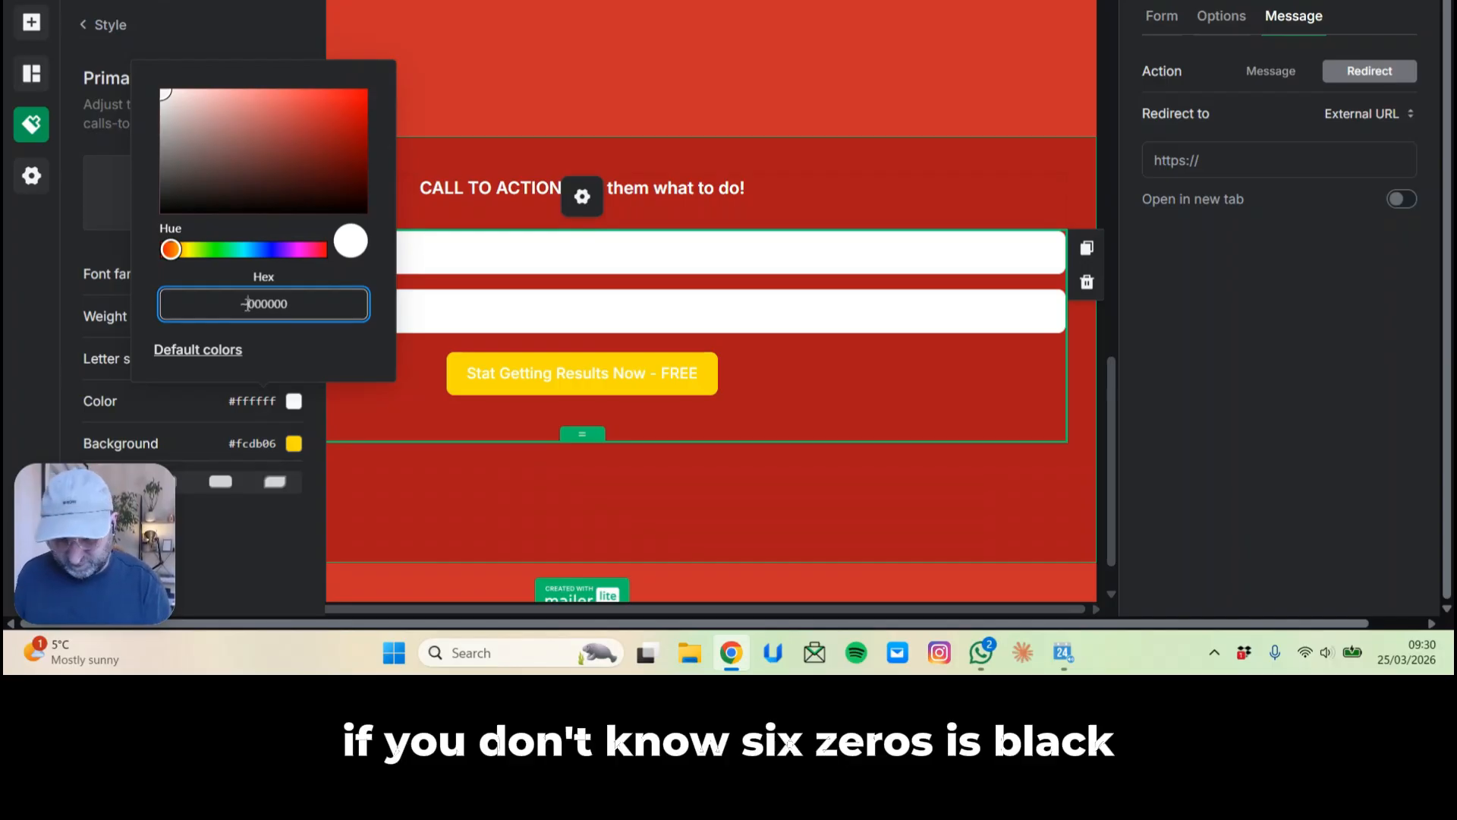
text(#)
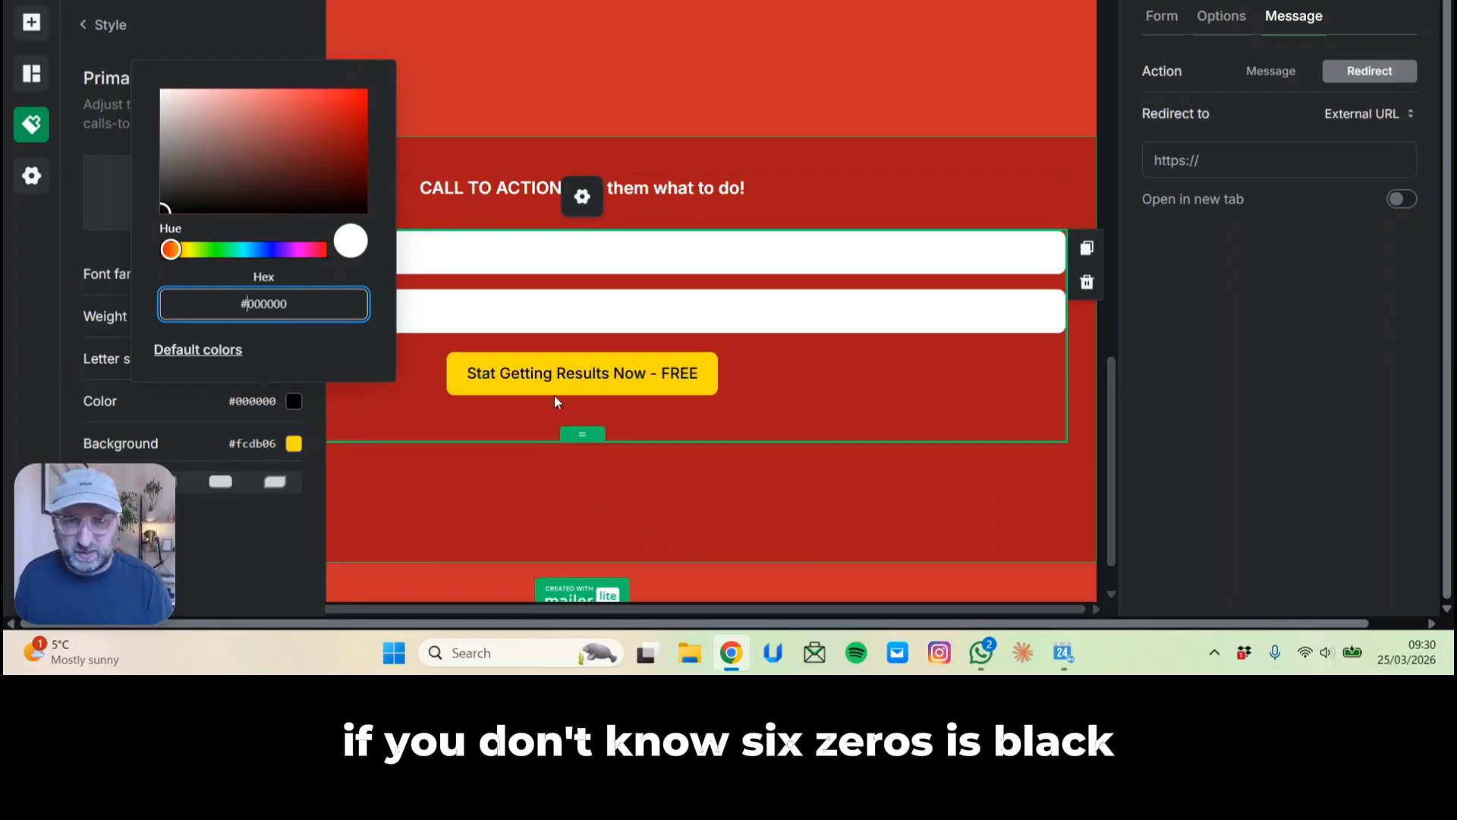
Correct the signup button's label to "Start Getting Results Now - FREE" and set the primary button style's font weight to SemiBold.
click(486, 378)
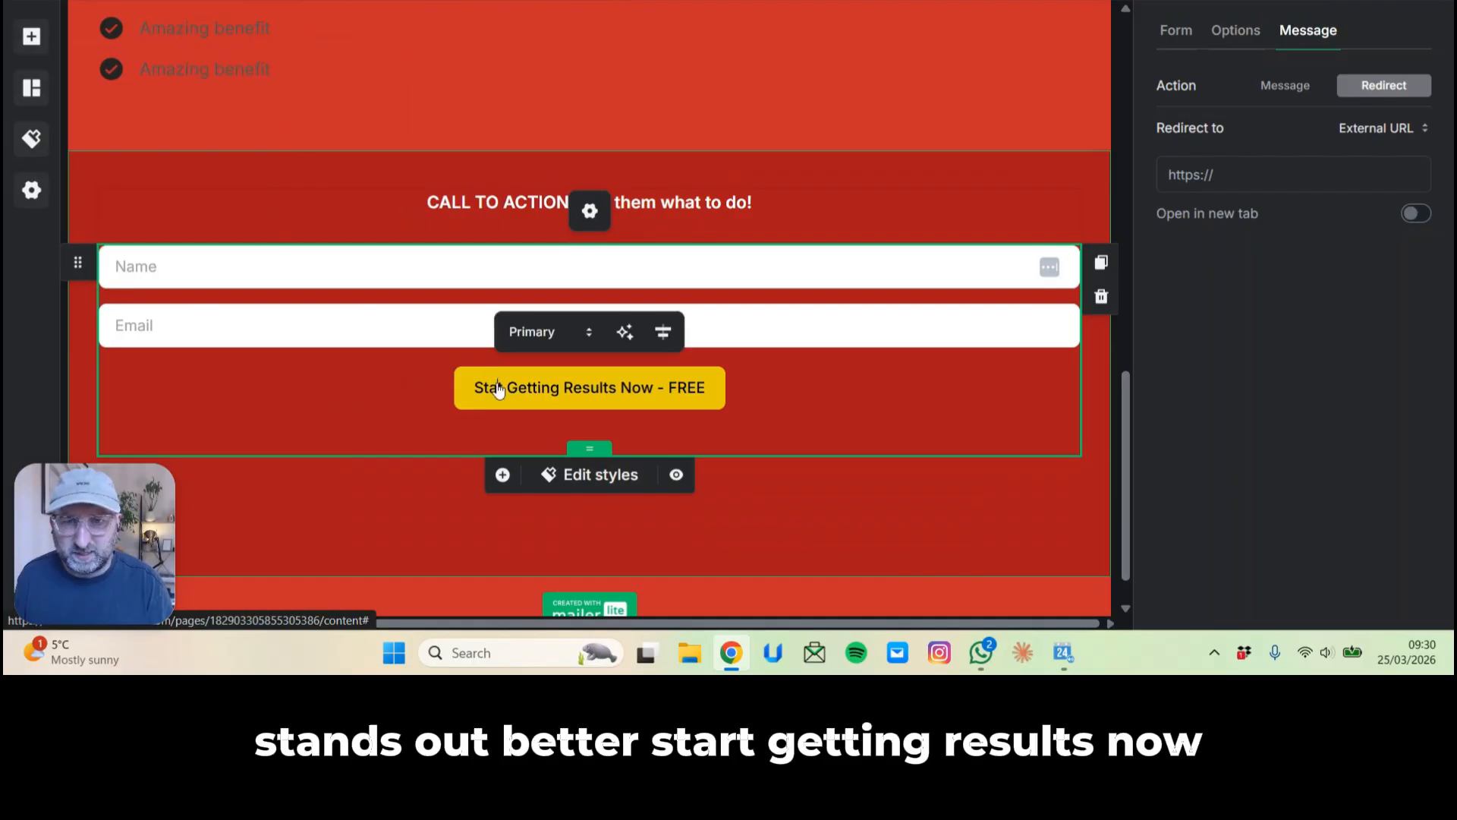
text(rt)
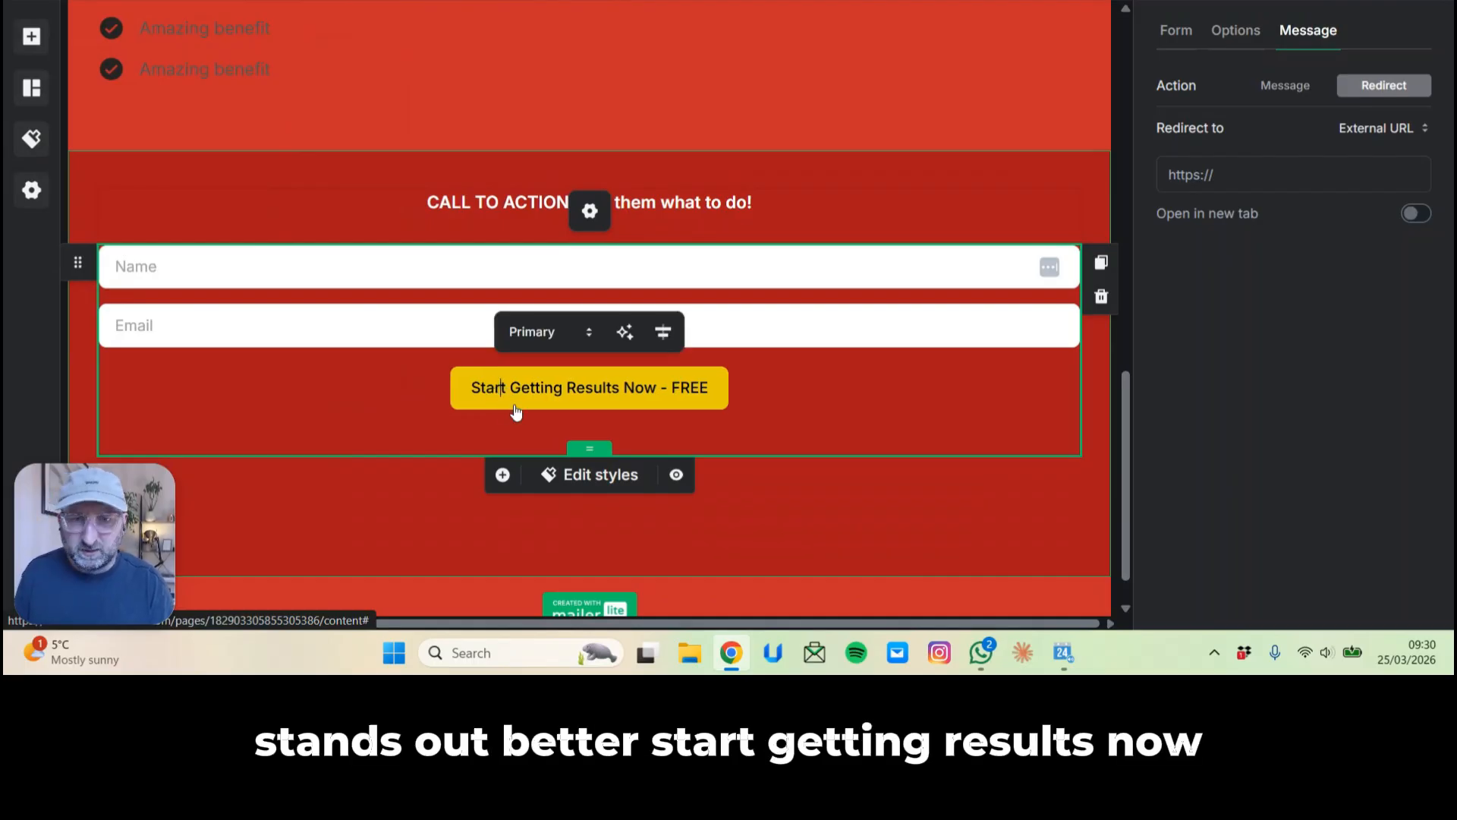
triple_click(599, 391)
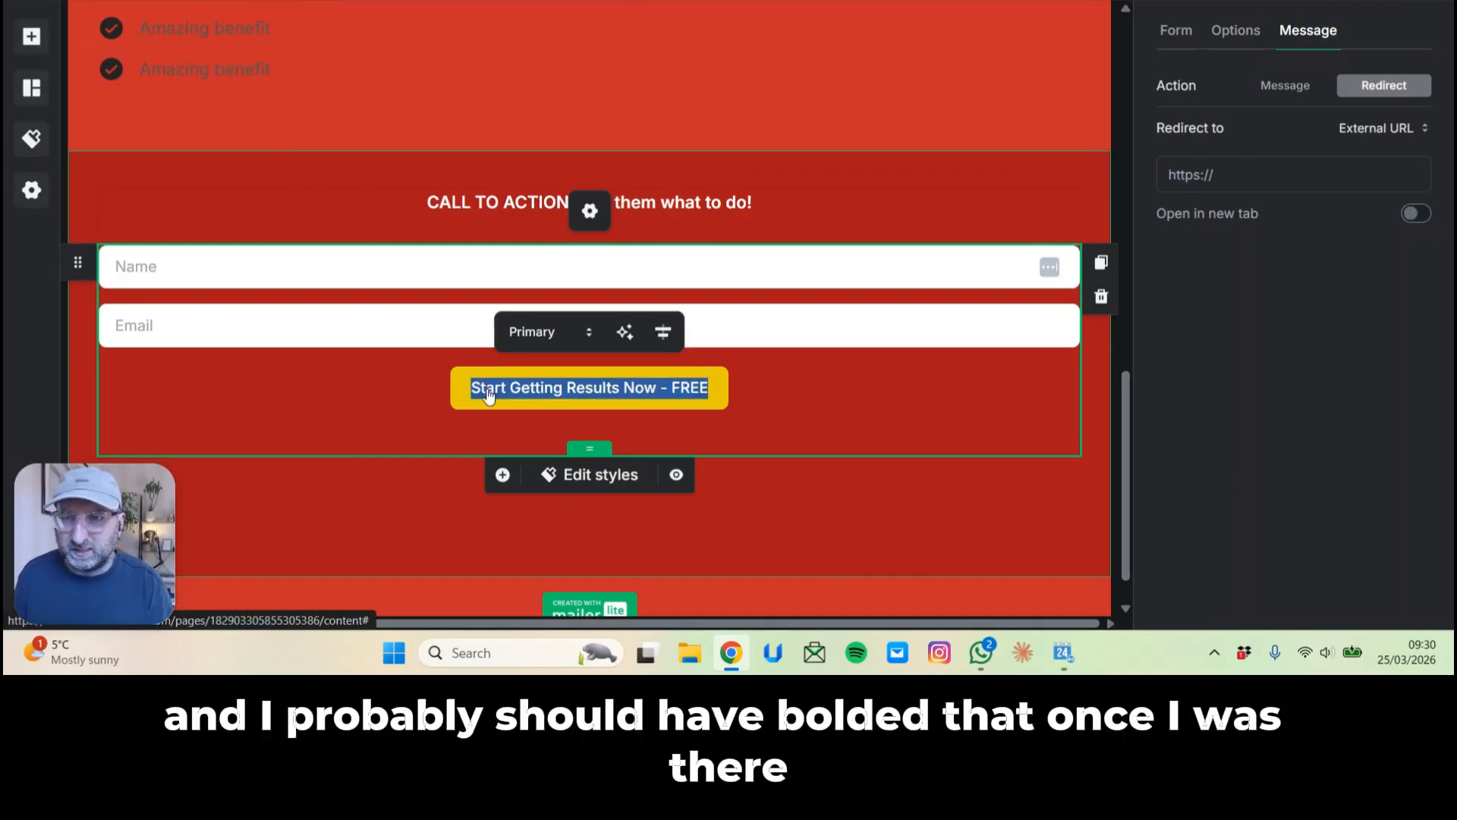
click(35, 146)
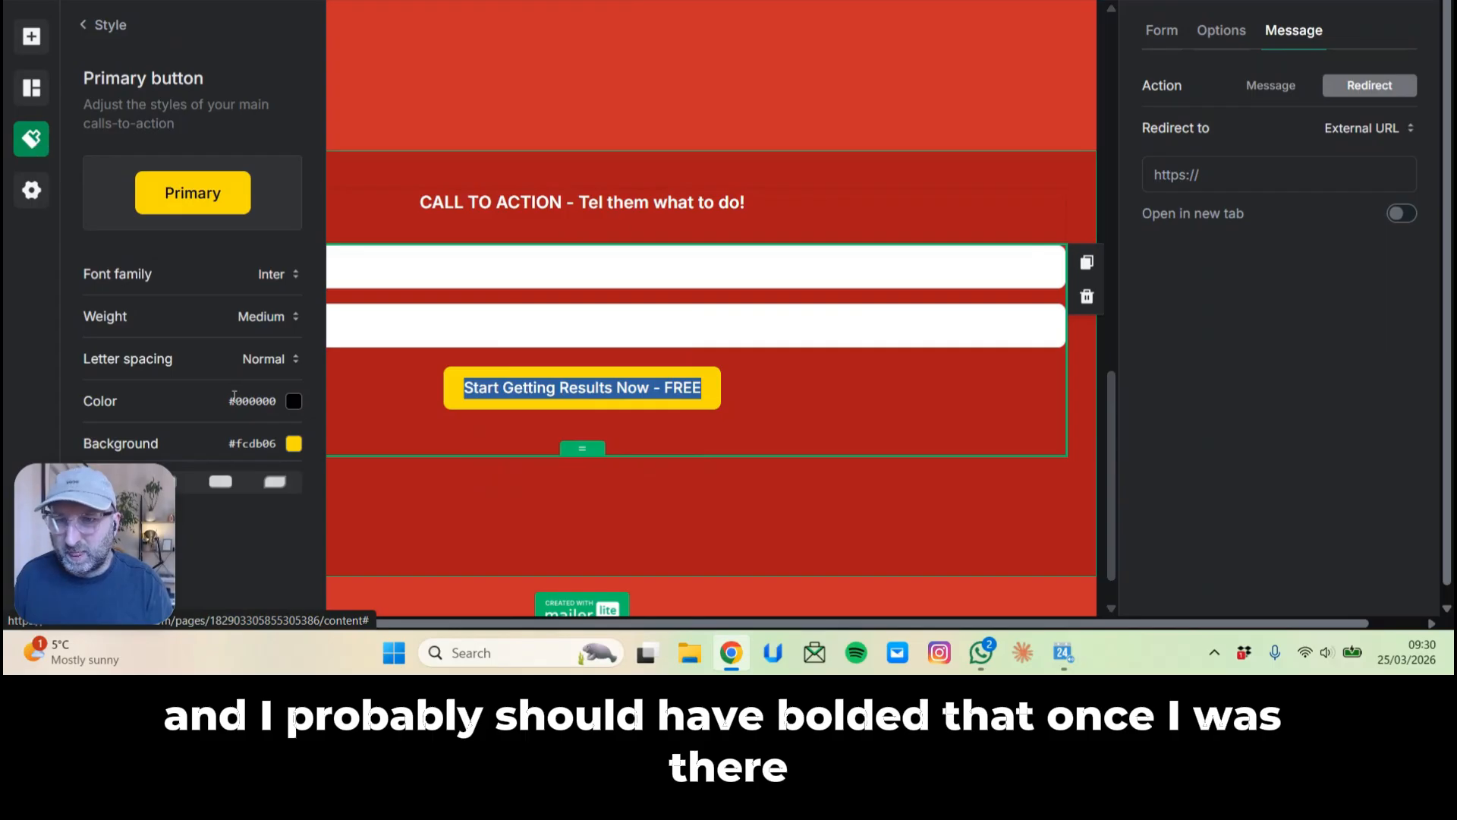
scroll(246, 417, down, 3)
drag(156, 501, 200, 160)
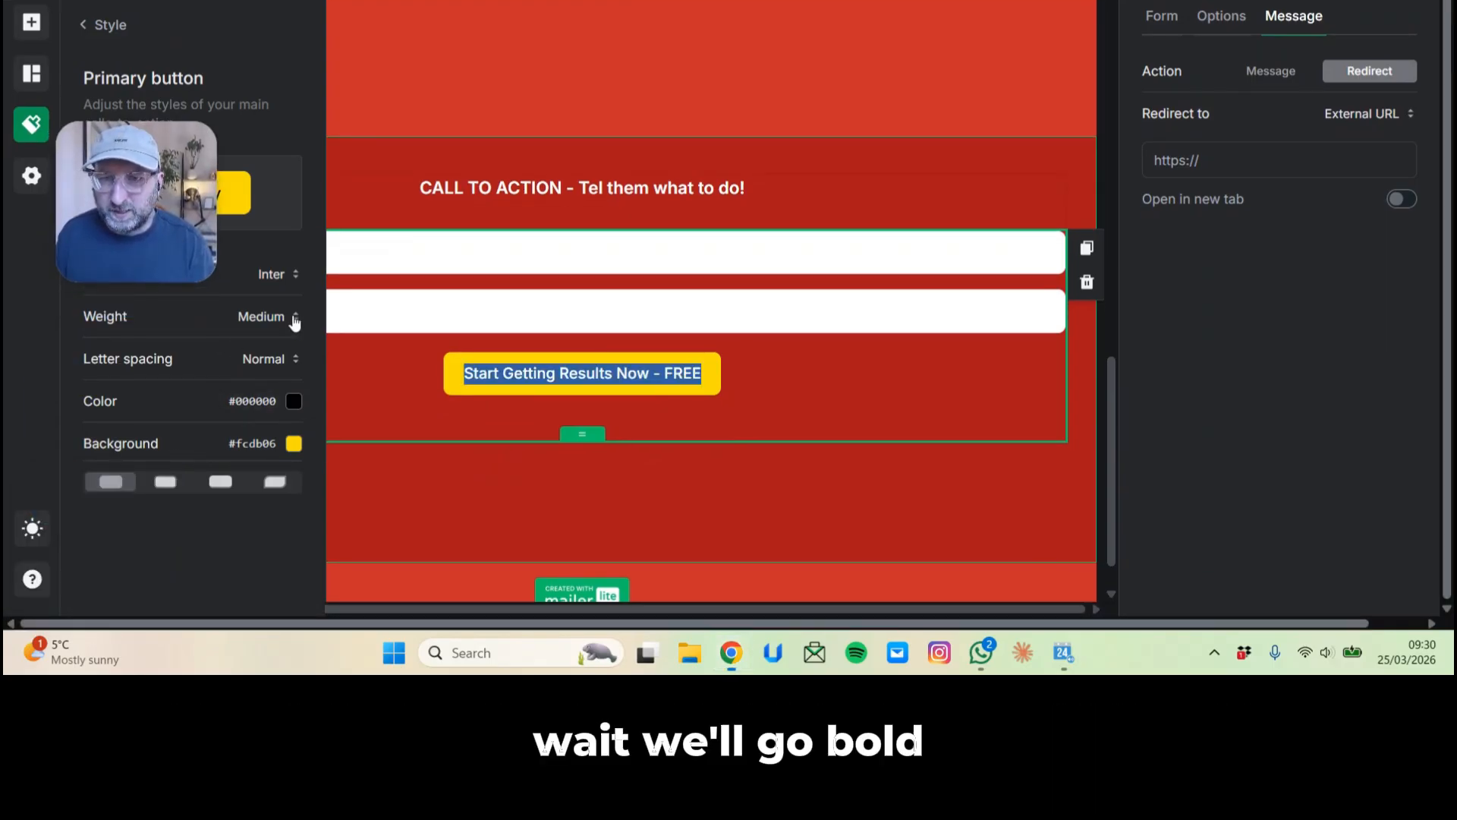
click(282, 317)
click(242, 446)
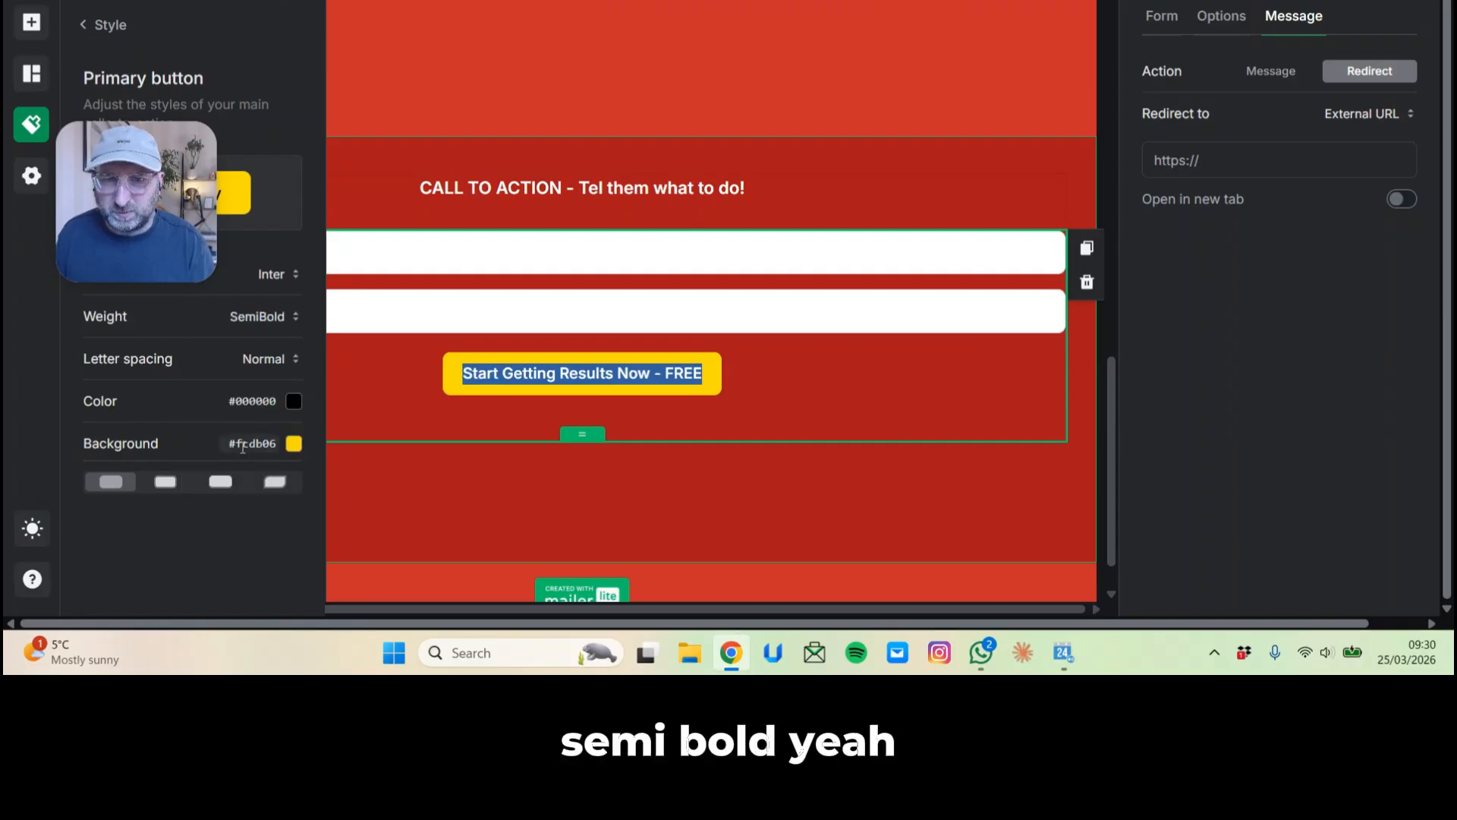
click(690, 490)
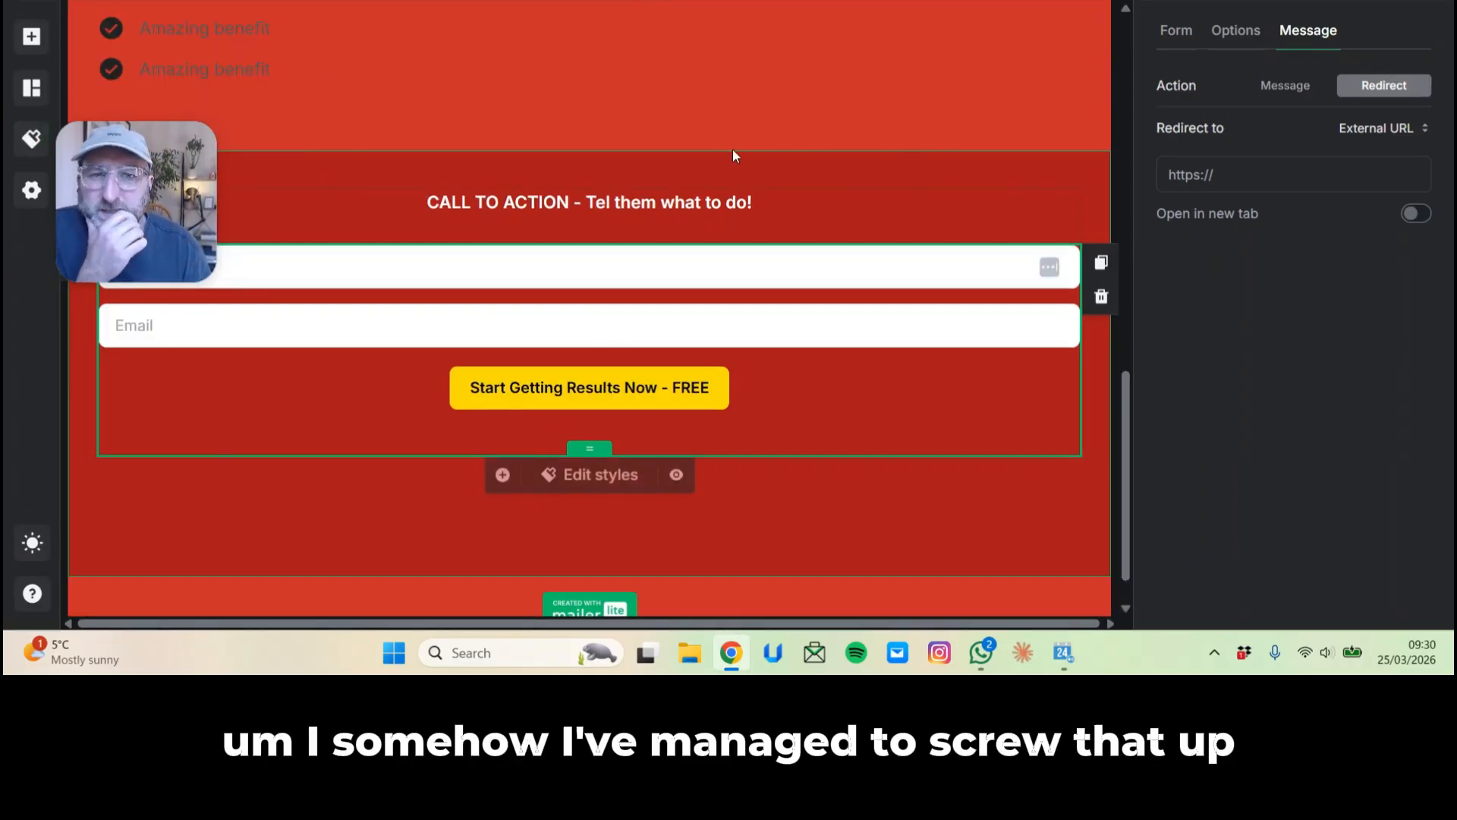
Set the page style's background colour to white #ffffff.
scroll(912, 264, up, 7)
click(1087, 352)
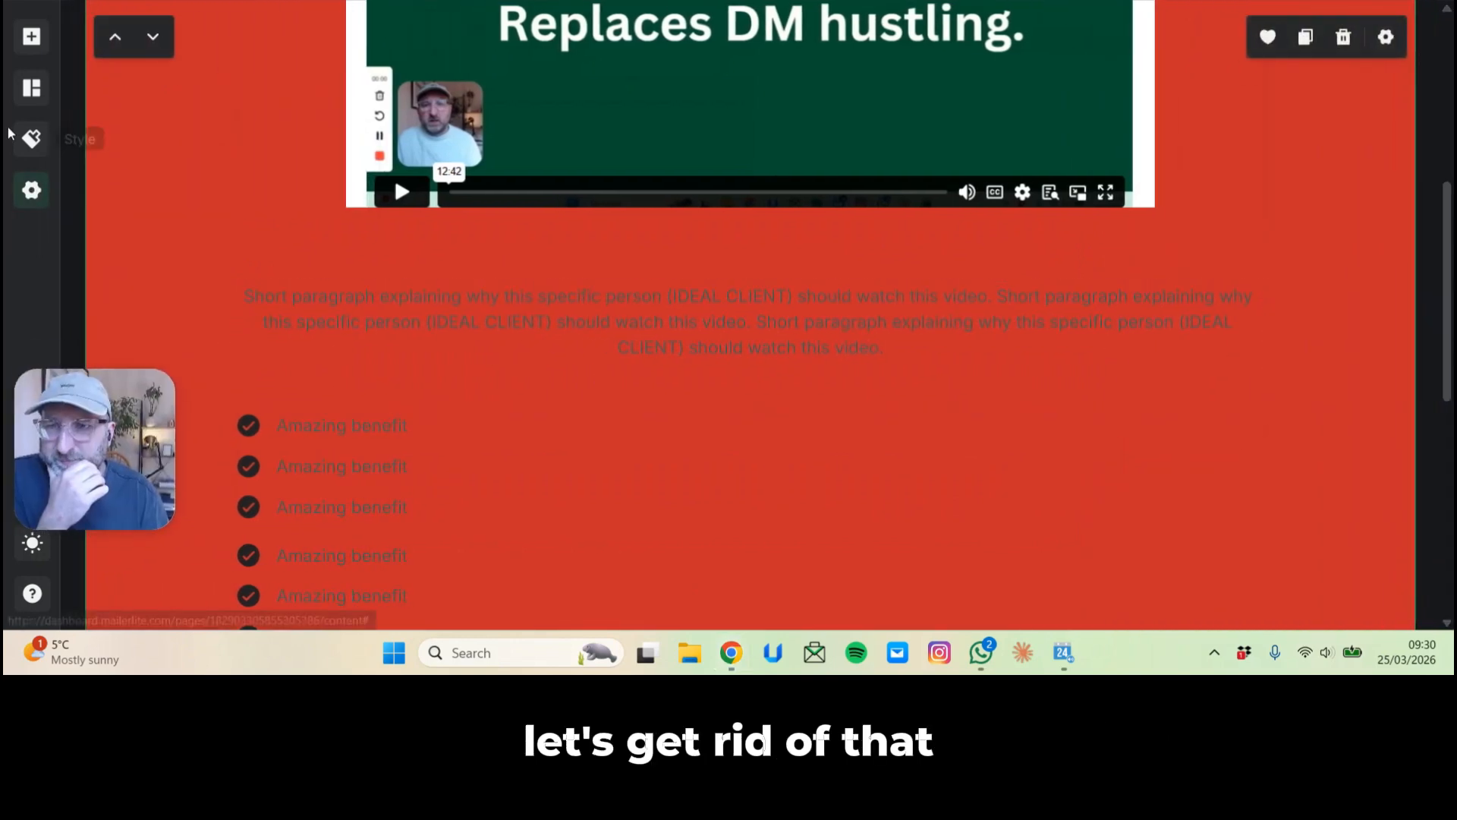
click(32, 157)
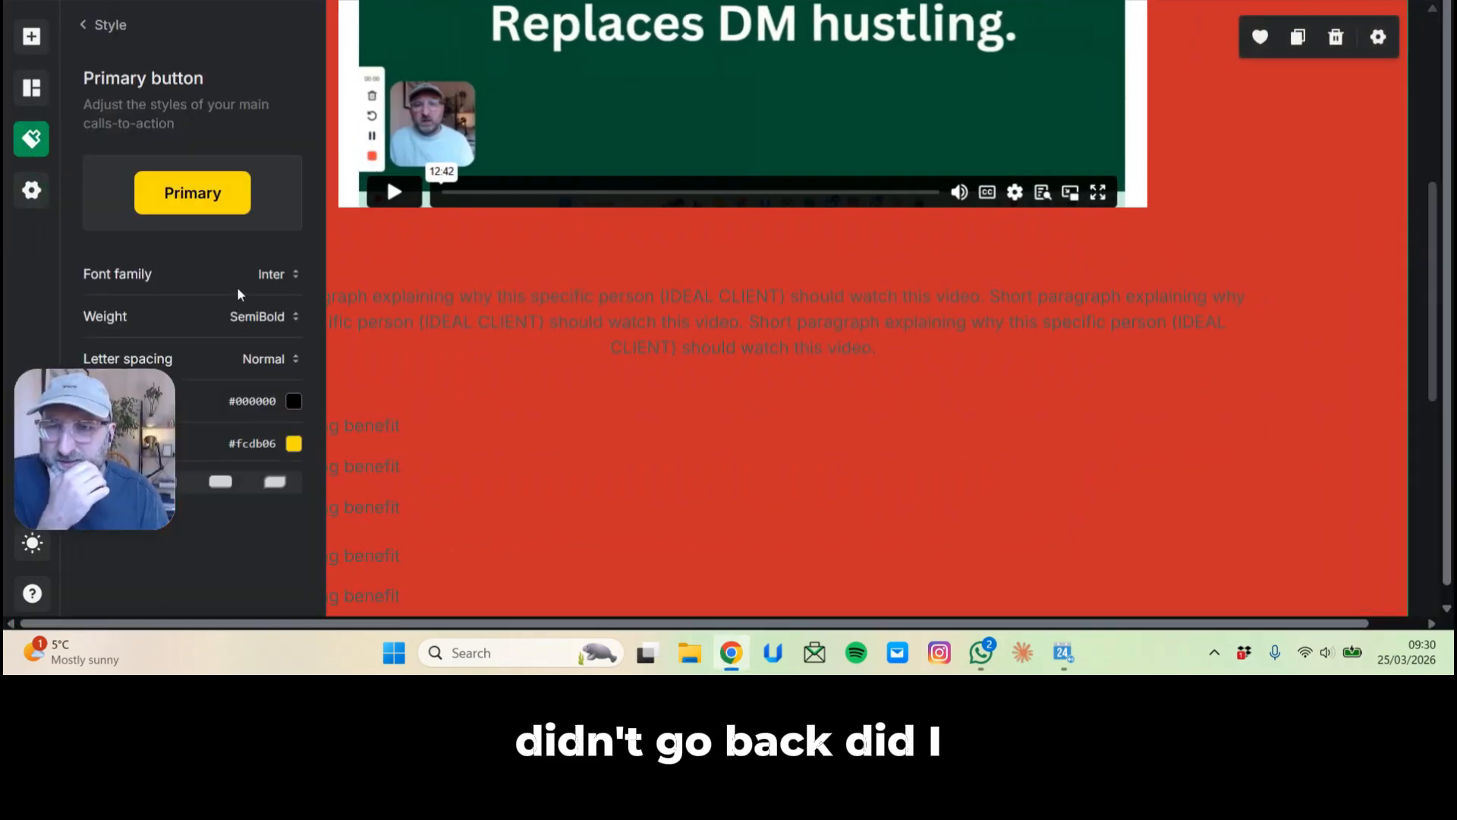
click(86, 30)
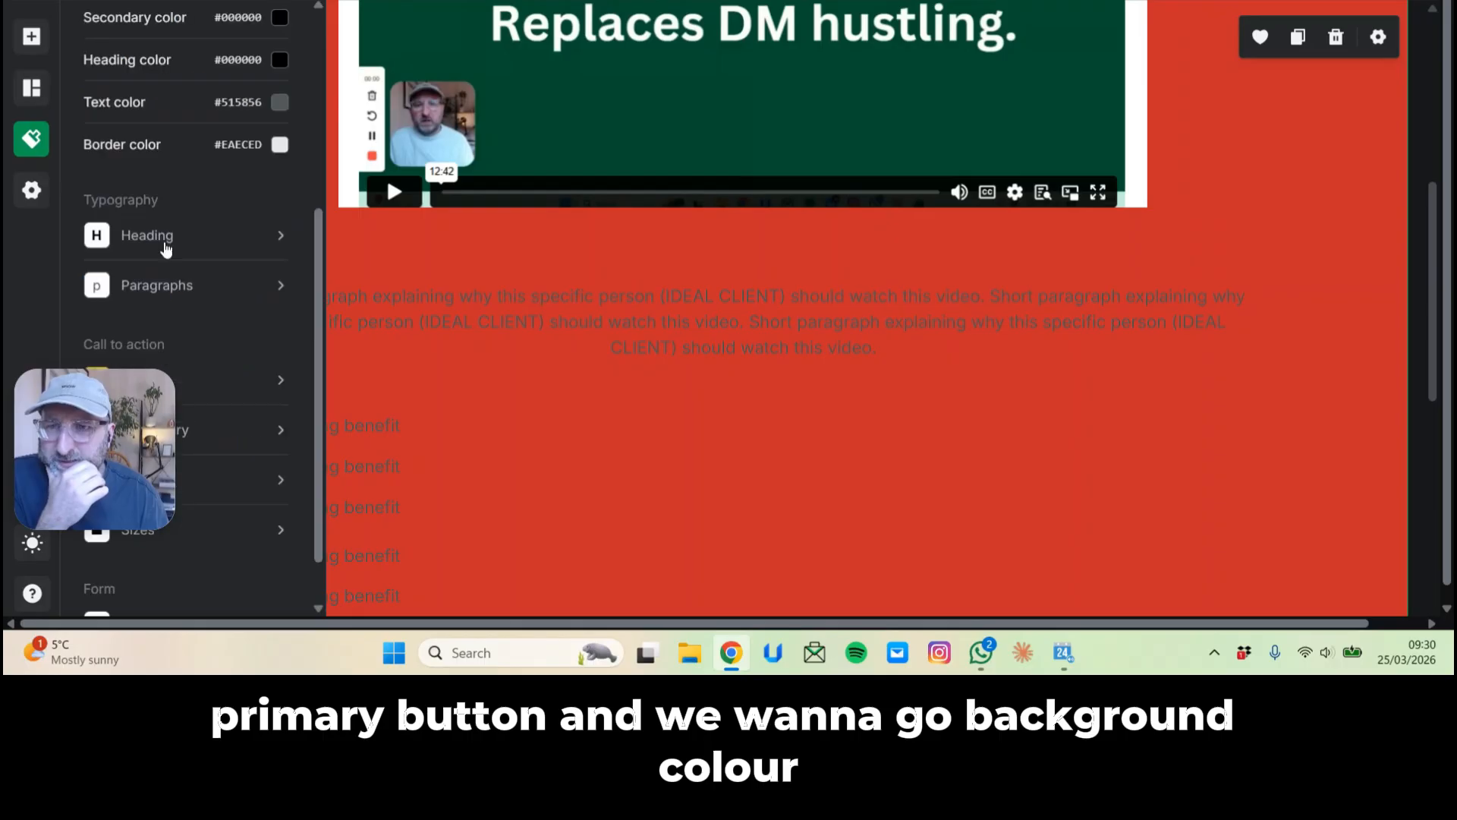
scroll(171, 255, up, 4)
click(280, 217)
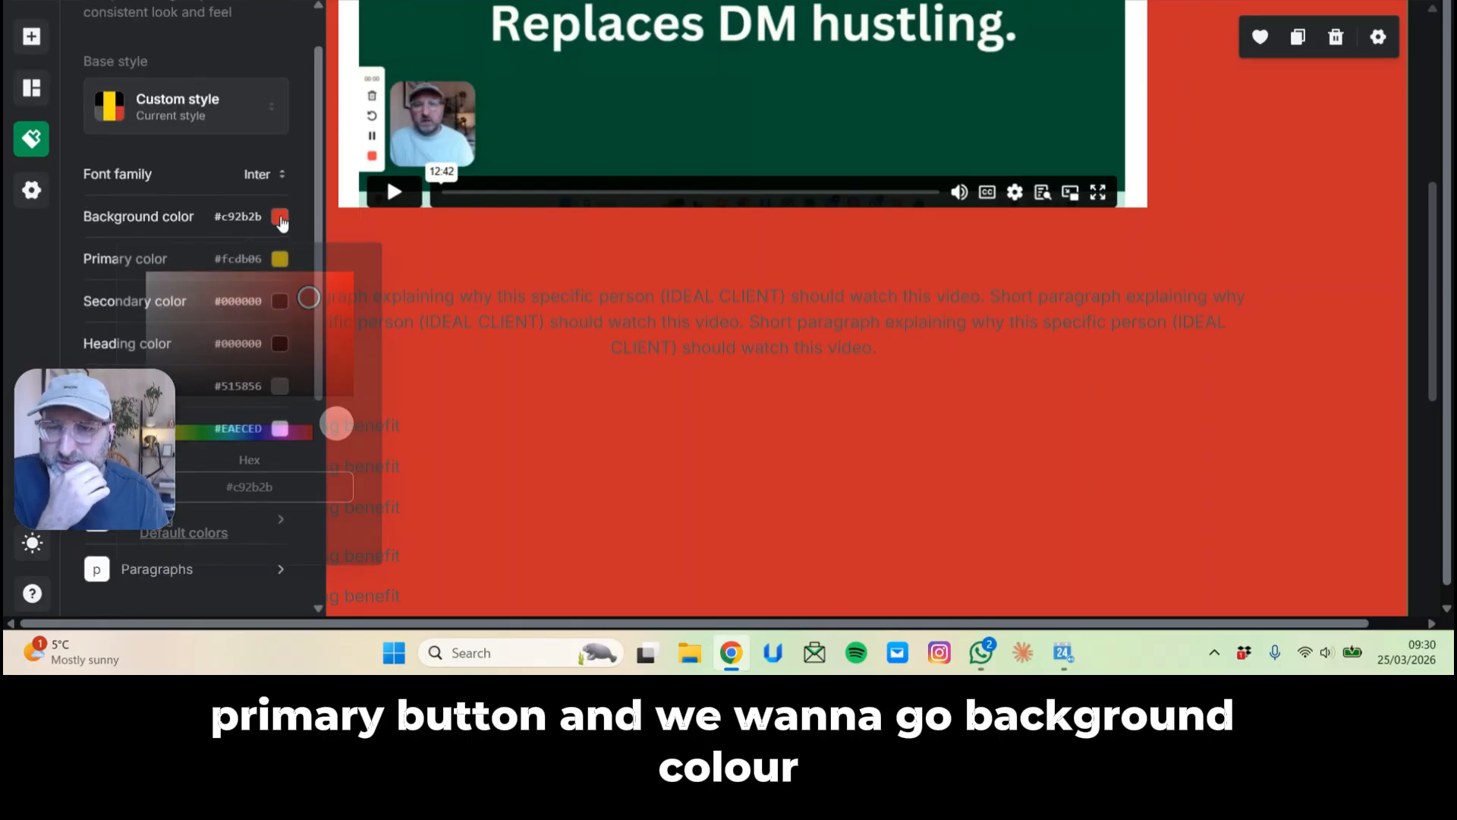
triple_click(280, 492)
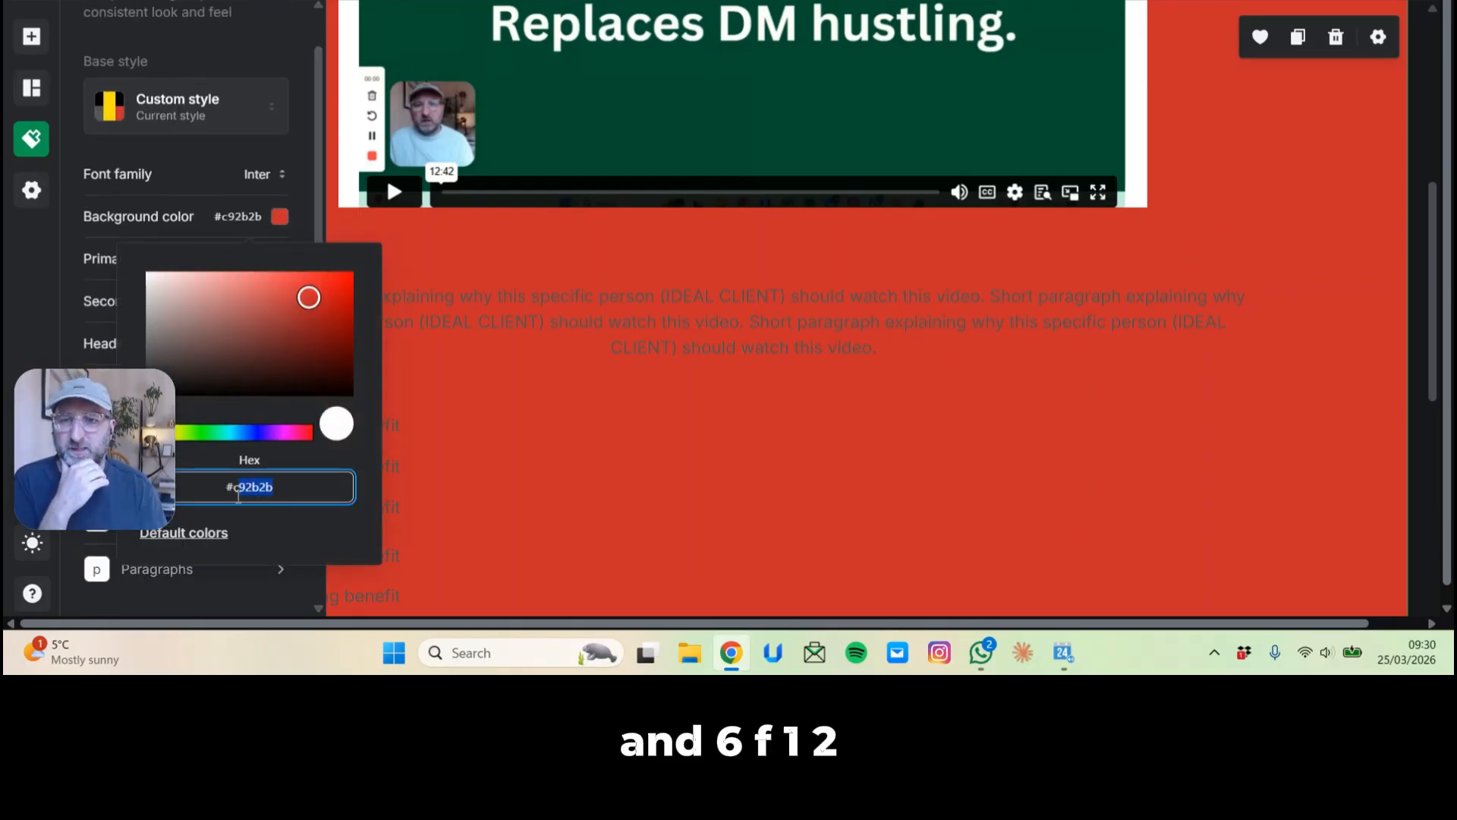
text(#ffffff)
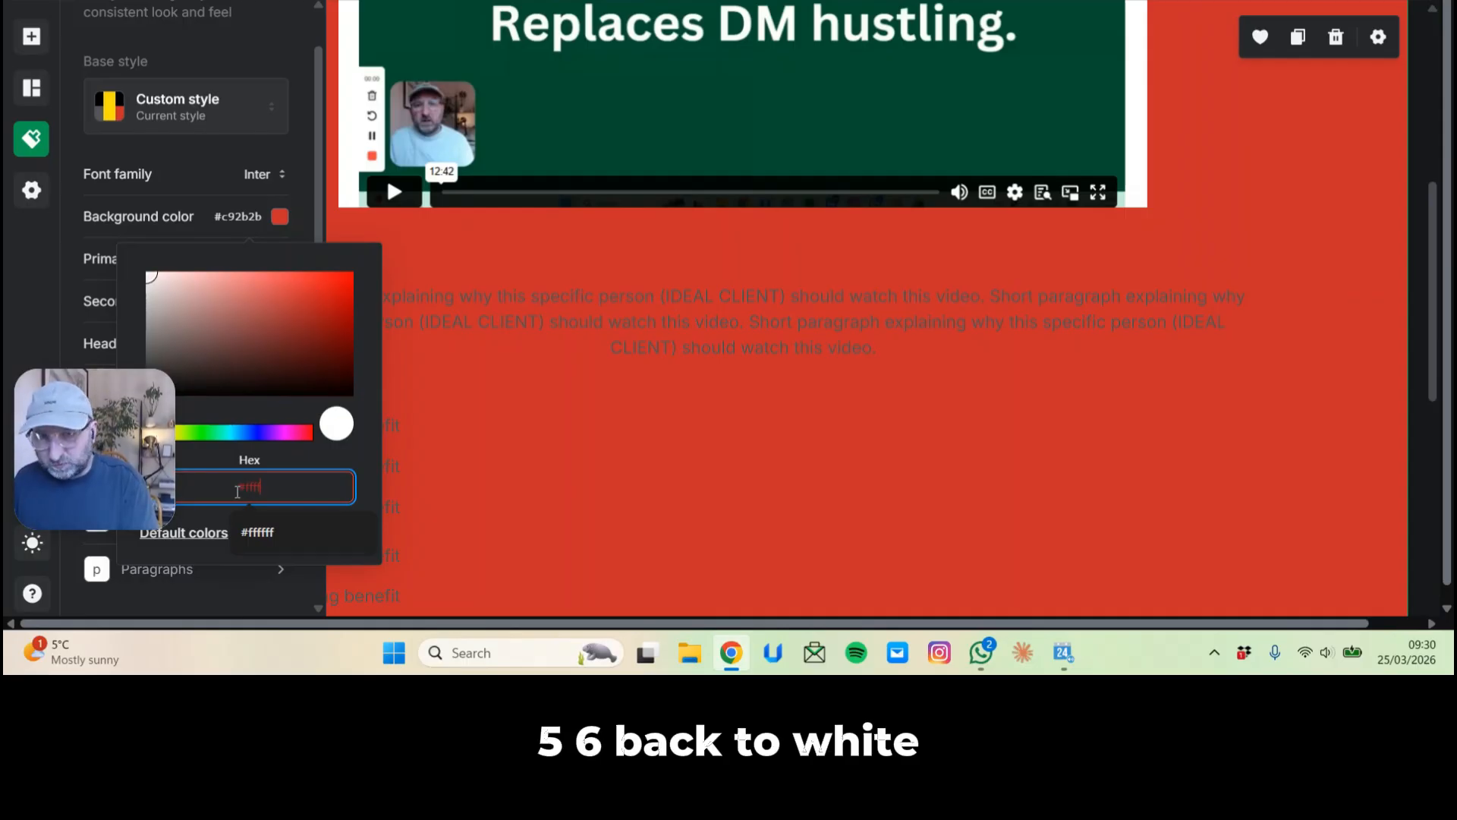
click(1140, 302)
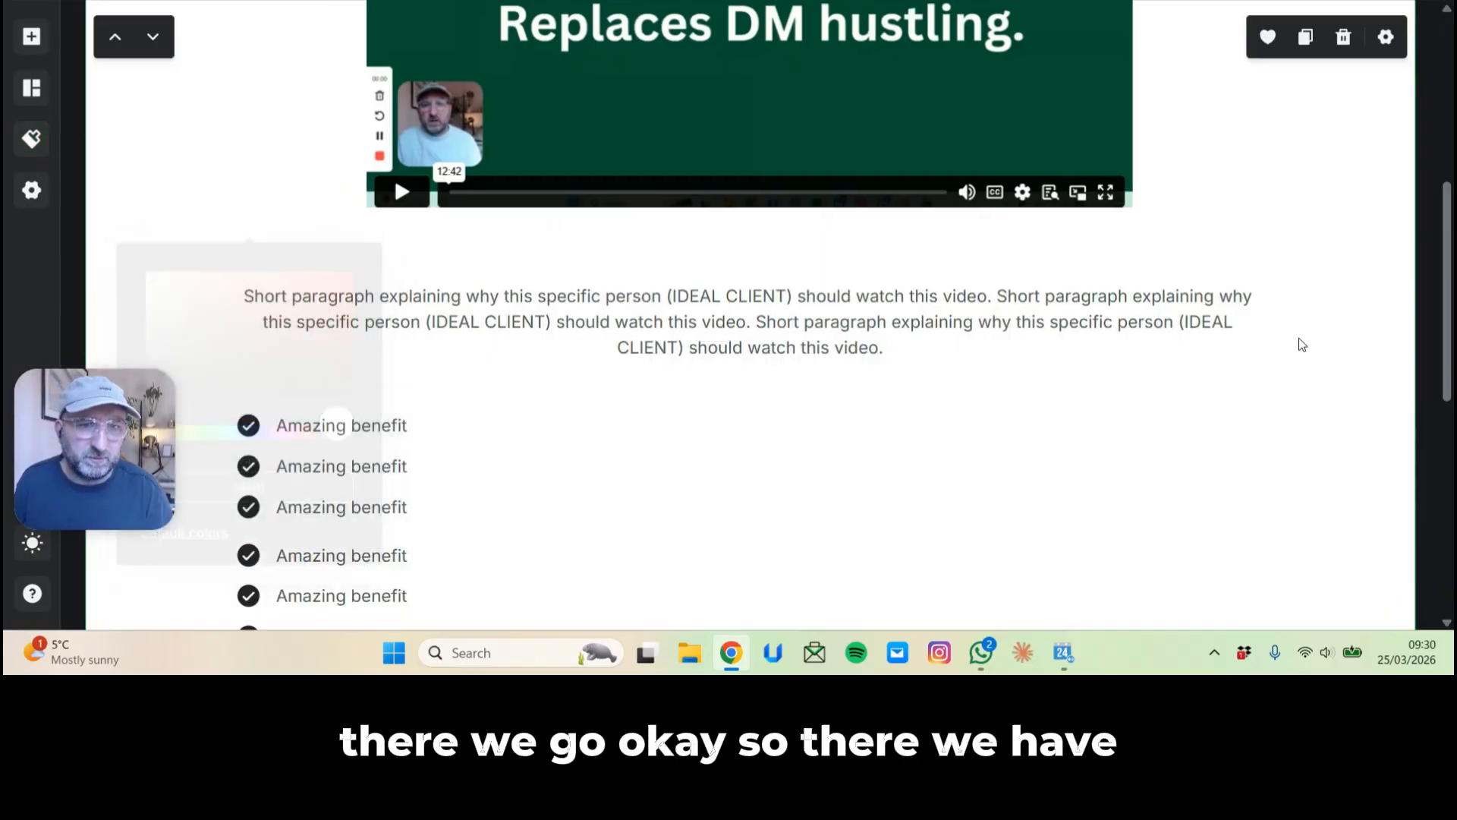
Reduce the empty space between the video and the short paragraph beneath it.
scroll(1283, 349, down, 5)
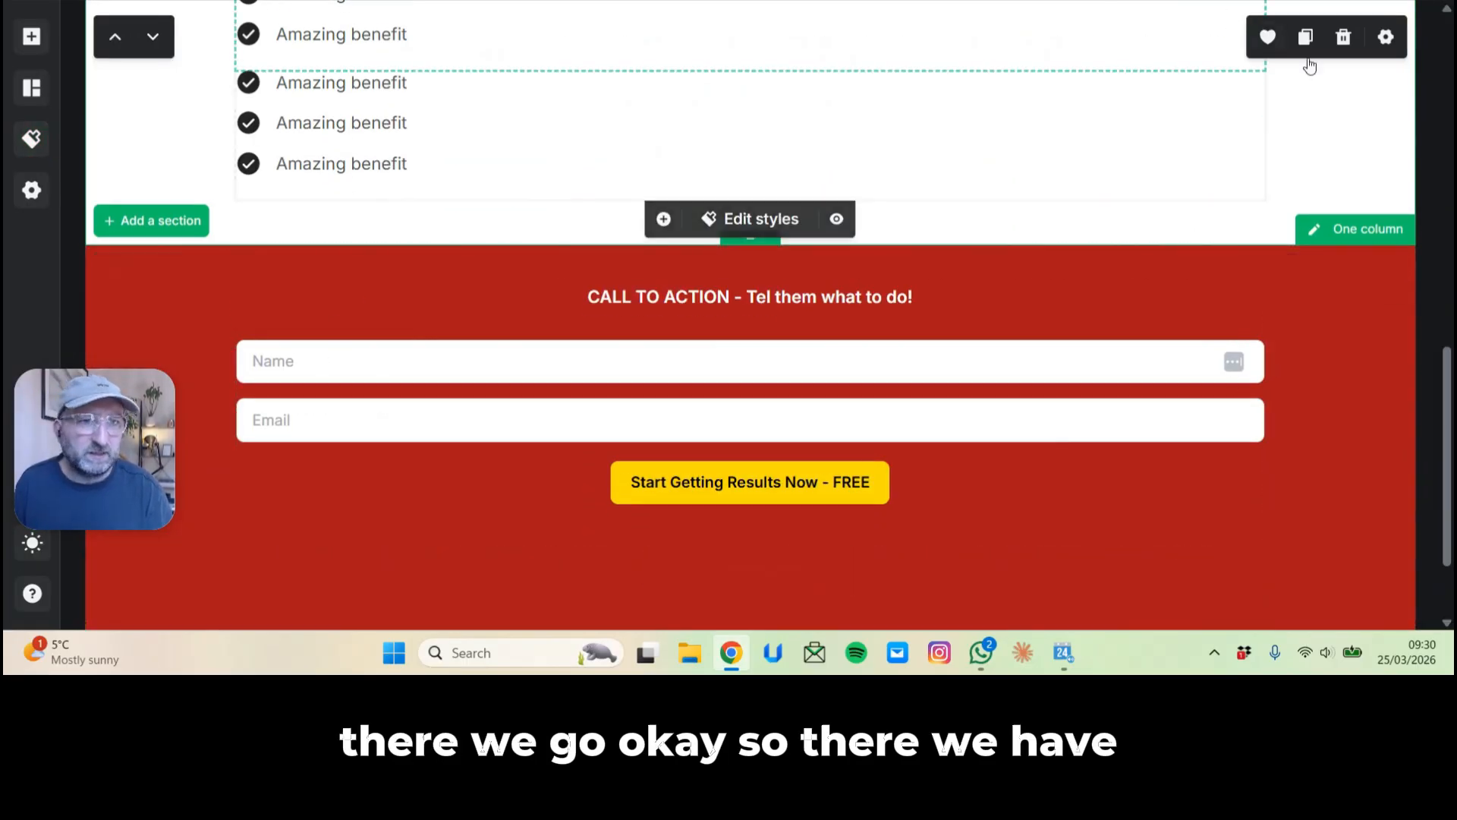
scroll(1028, 433, up, 8)
scroll(1042, 430, up, 2)
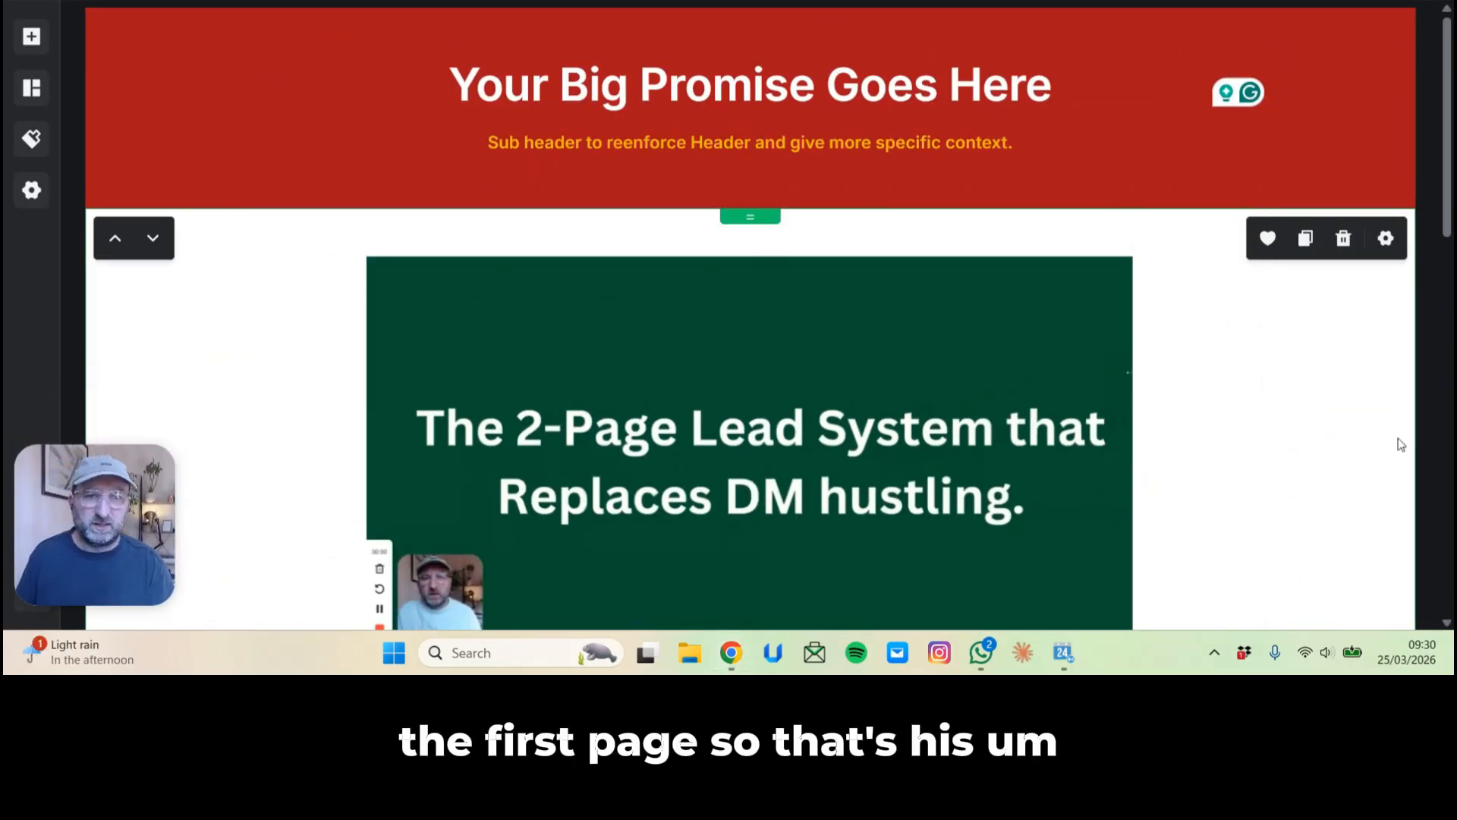
scroll(1376, 475, down, 5)
scroll(1379, 474, down, 4)
scroll(1377, 467, up, 1)
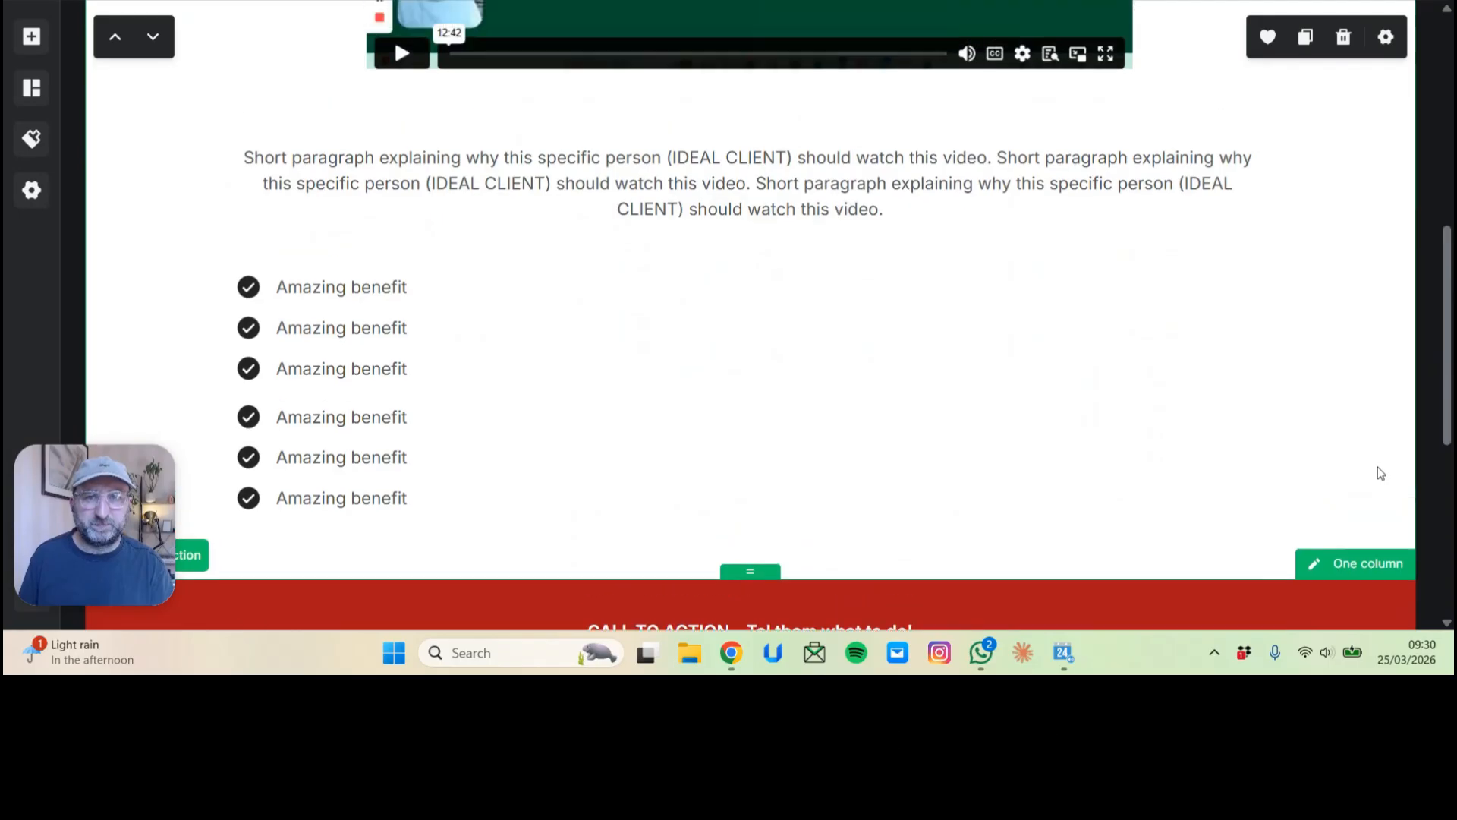
click(762, 163)
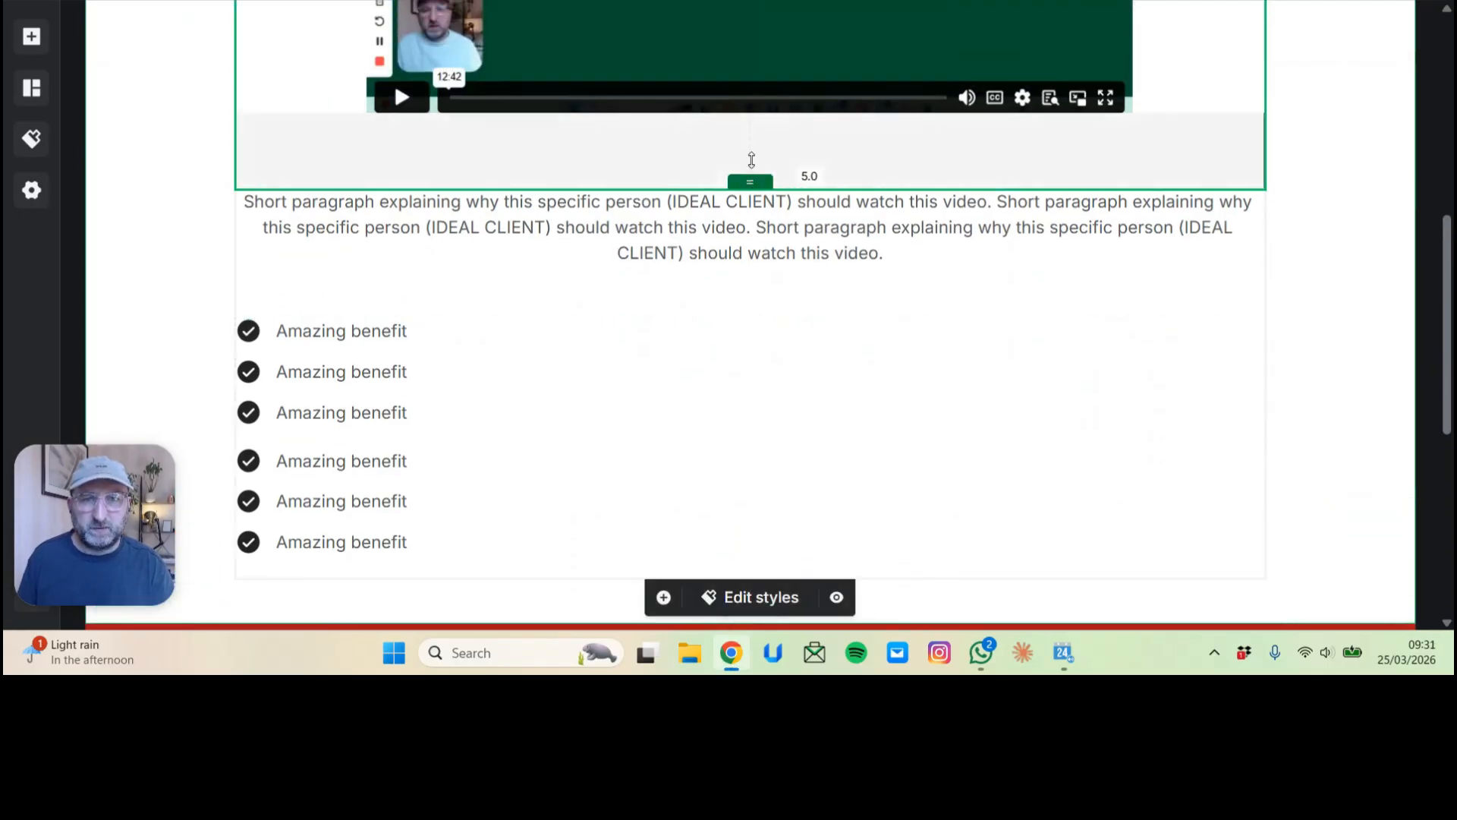
drag(750, 182, 750, 144)
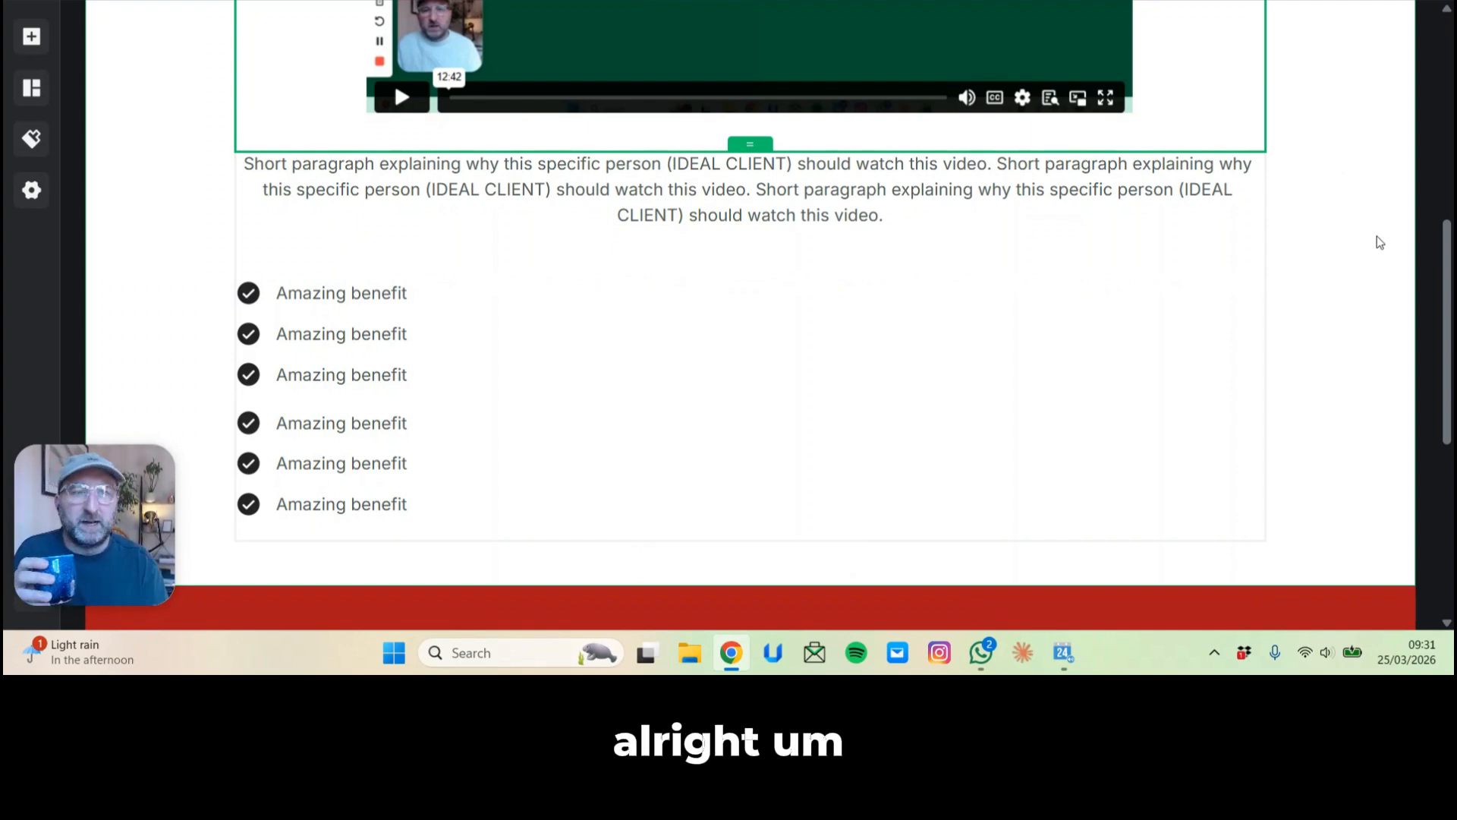
Insert an equal two-column section between the benefits section and the red call-to-action section.
scroll(1376, 244, up, 8)
scroll(1379, 244, down, 8)
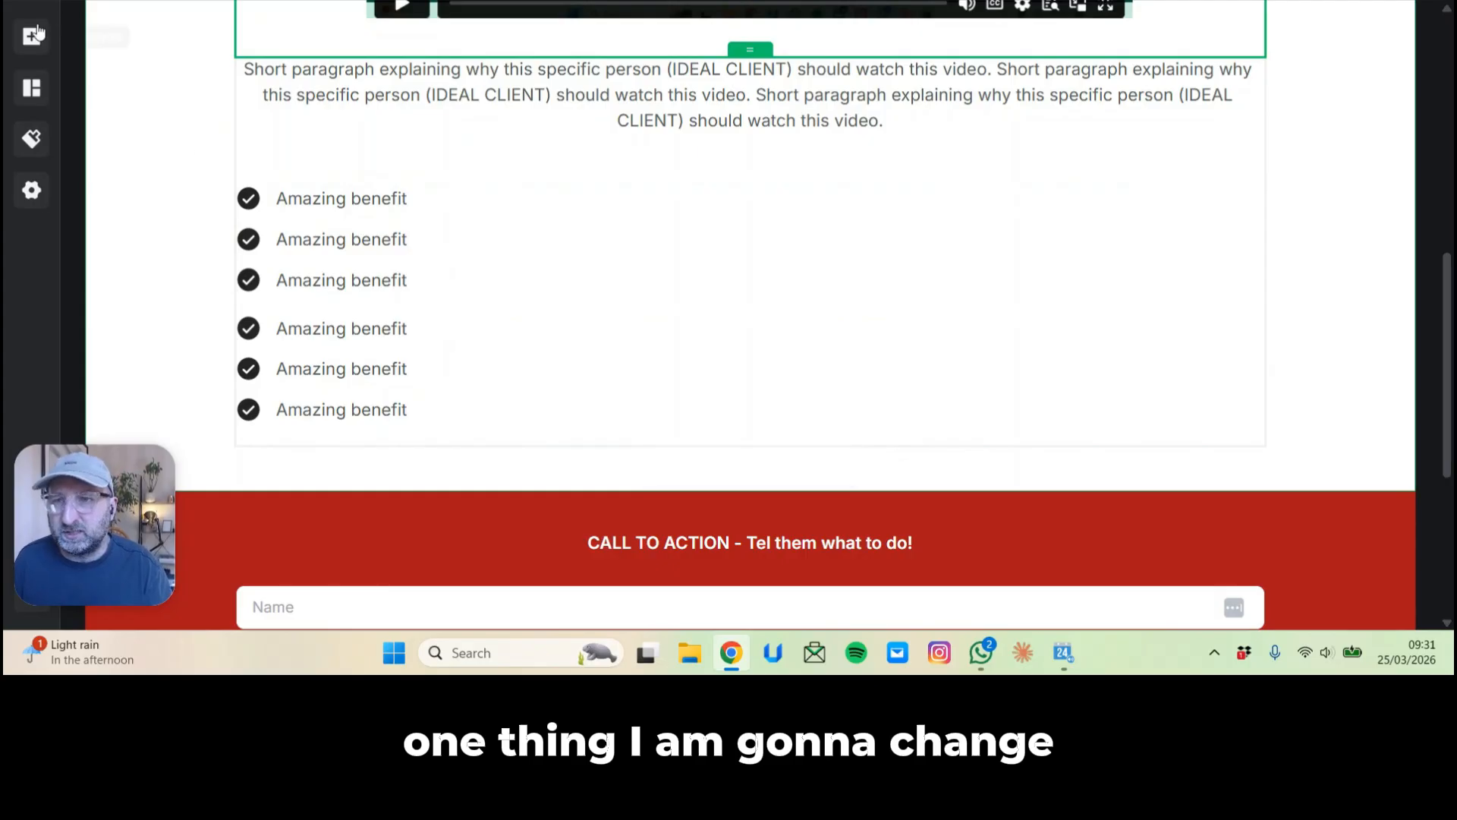
click(31, 88)
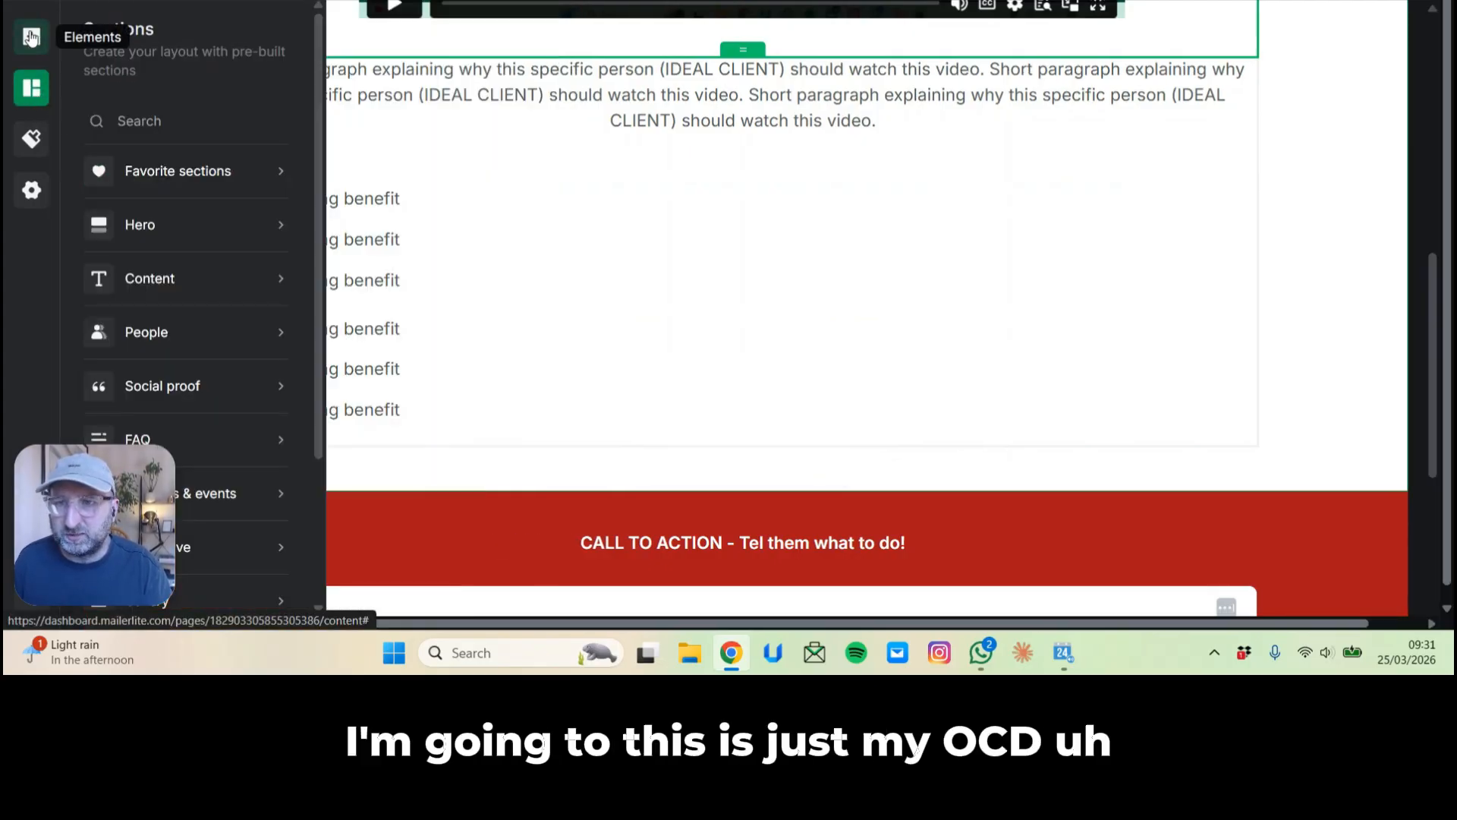
click(31, 36)
scroll(129, 204, down, 3)
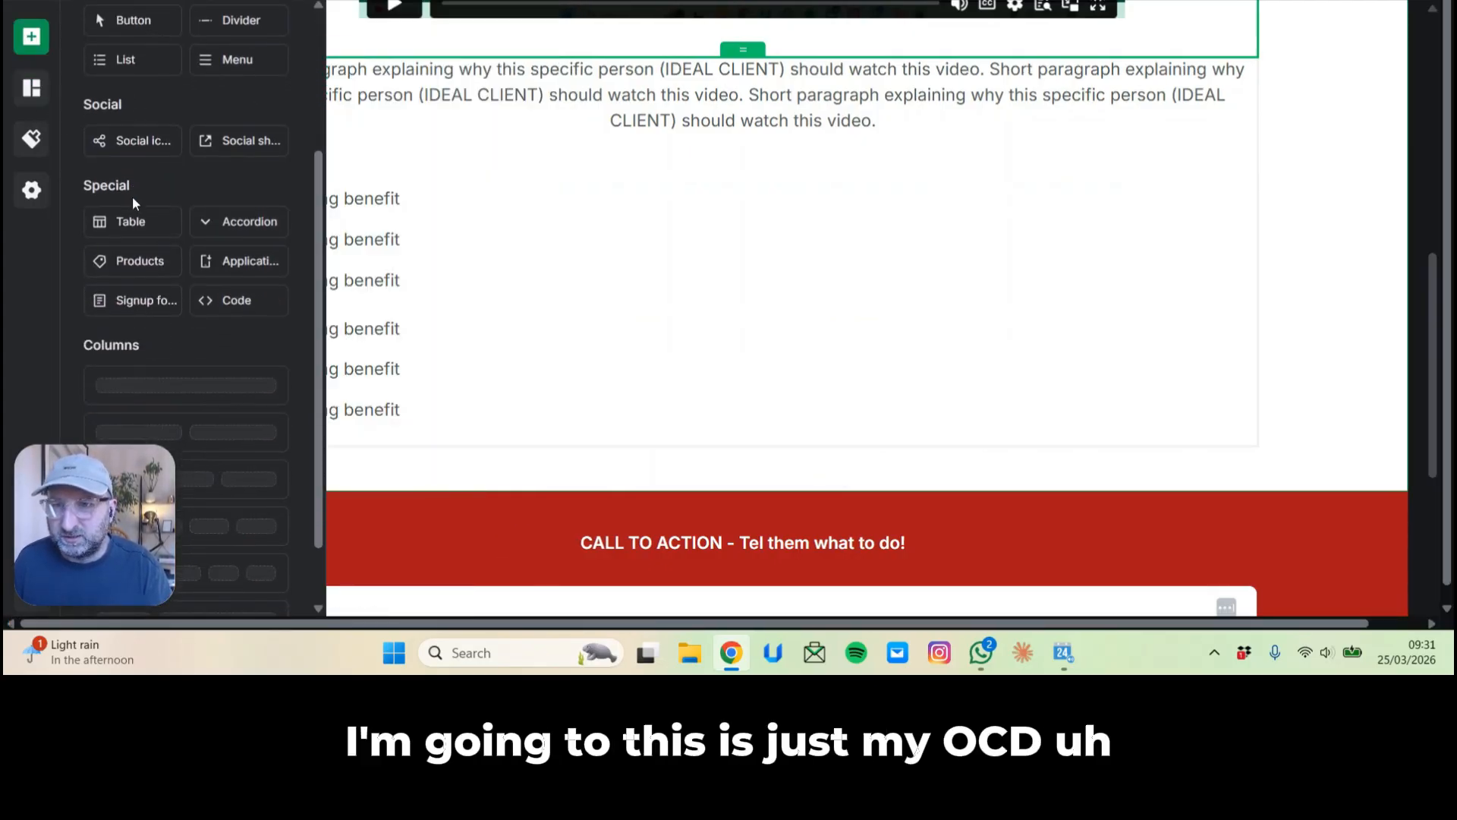
scroll(132, 196, down, 2)
scroll(158, 229, up, 2)
scroll(158, 227, up, 4)
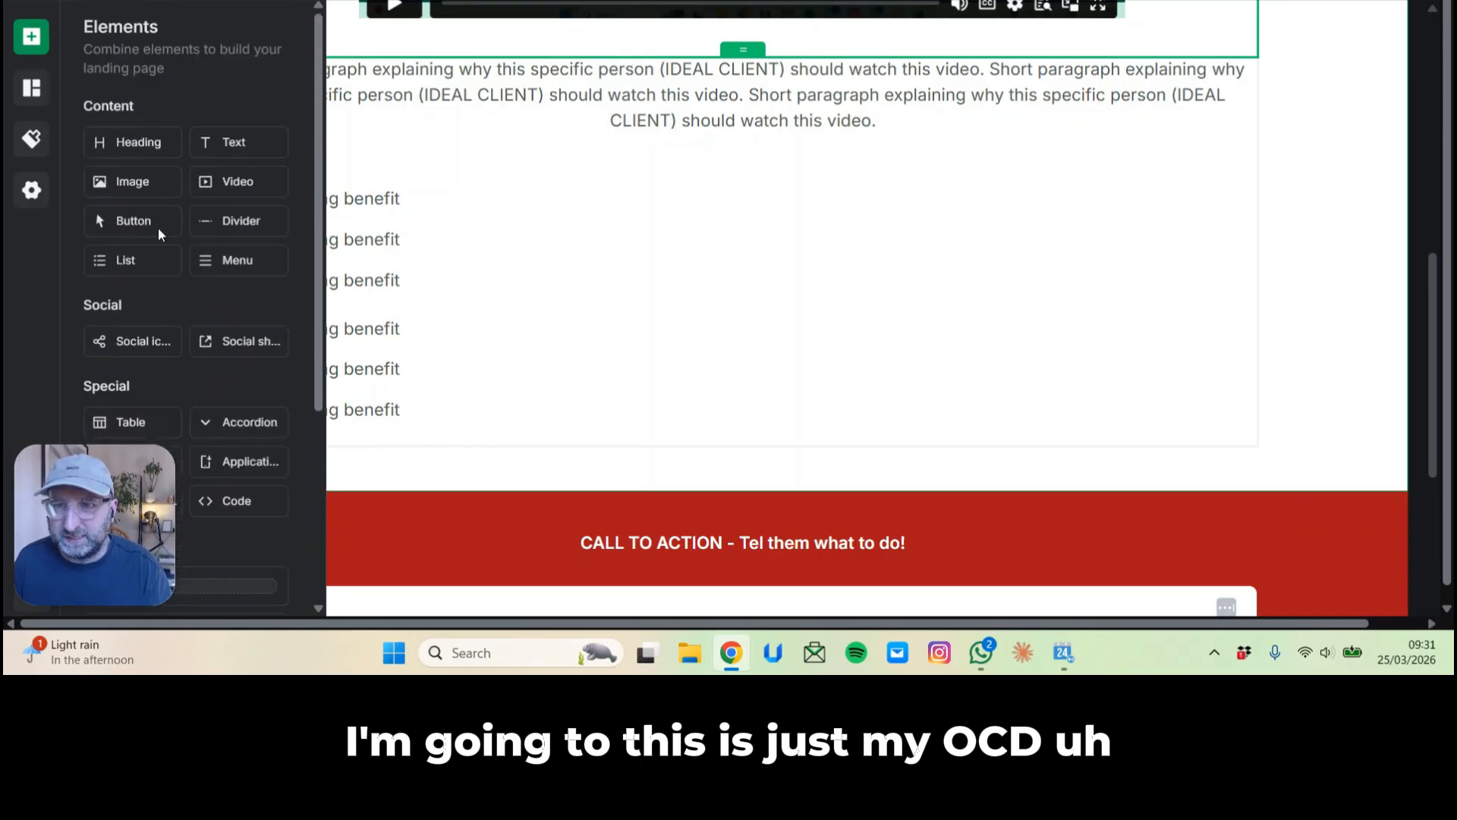
scroll(158, 227, down, 5)
scroll(159, 227, down, 1)
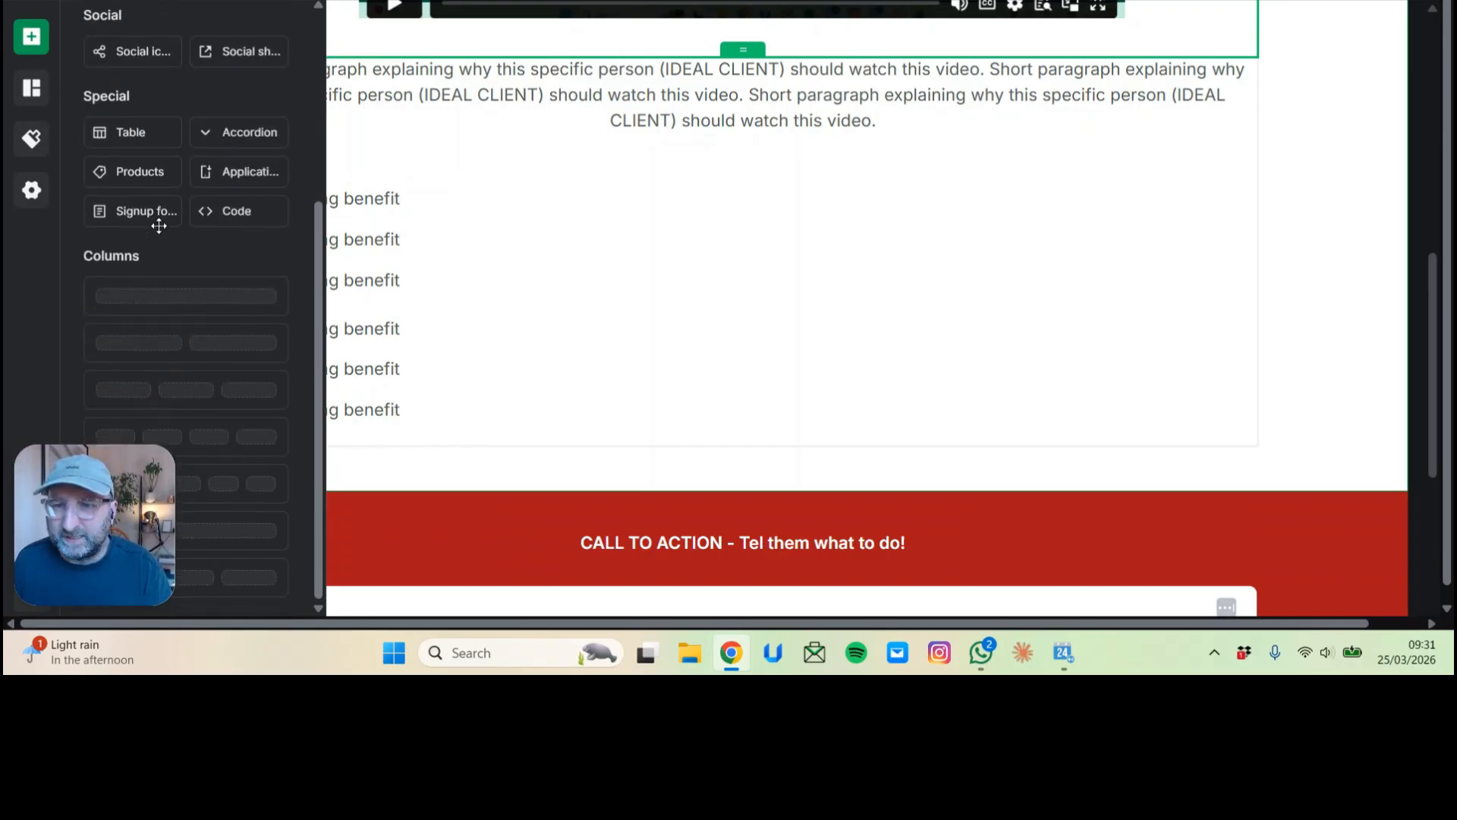
drag(191, 344, 557, 196)
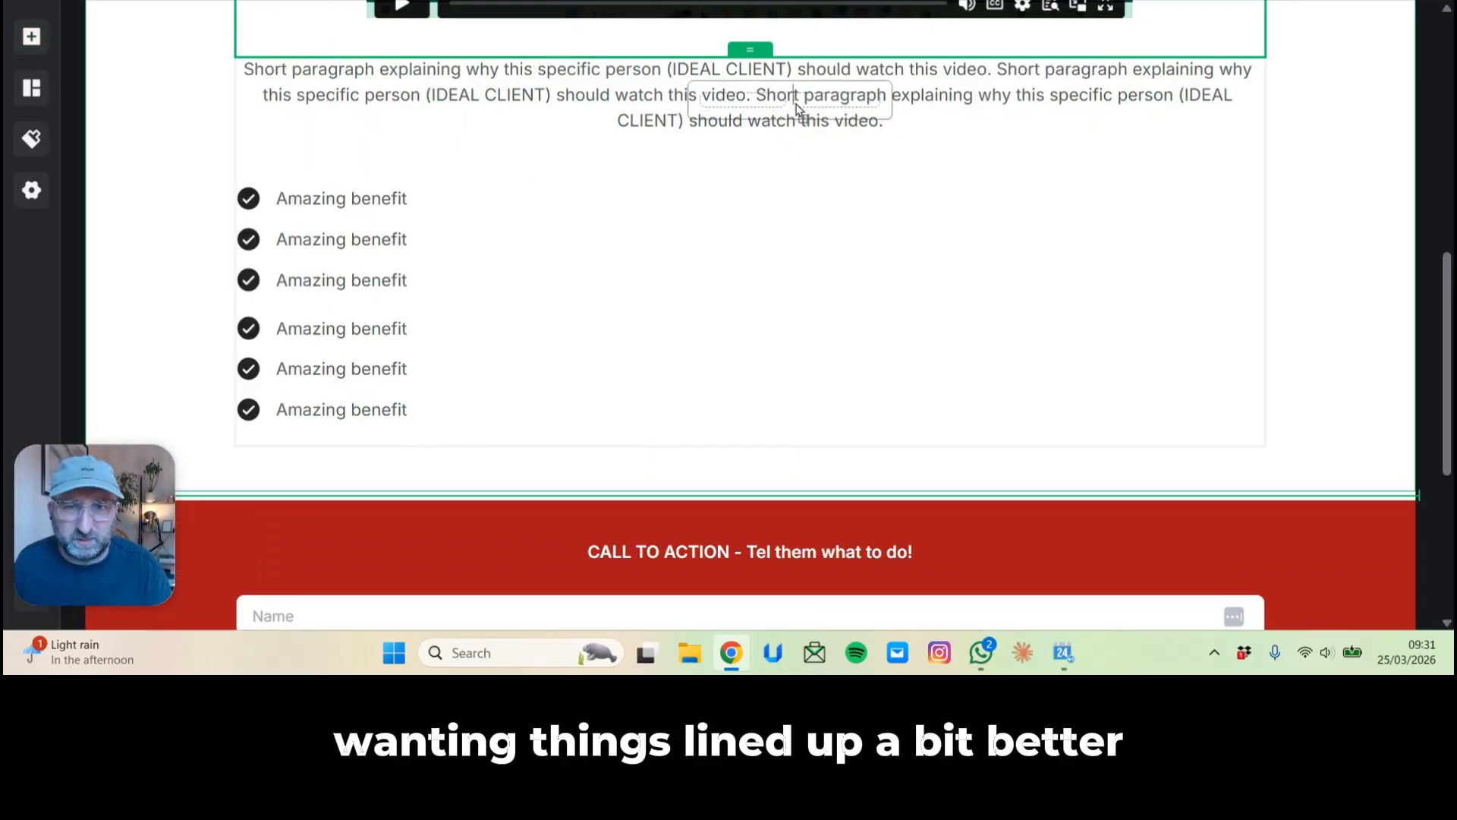
drag(799, 109, 782, 463)
Move the upper three-item benefit list into the second column of the new two-column section and select the remaining list.
scroll(628, 296, up, 2)
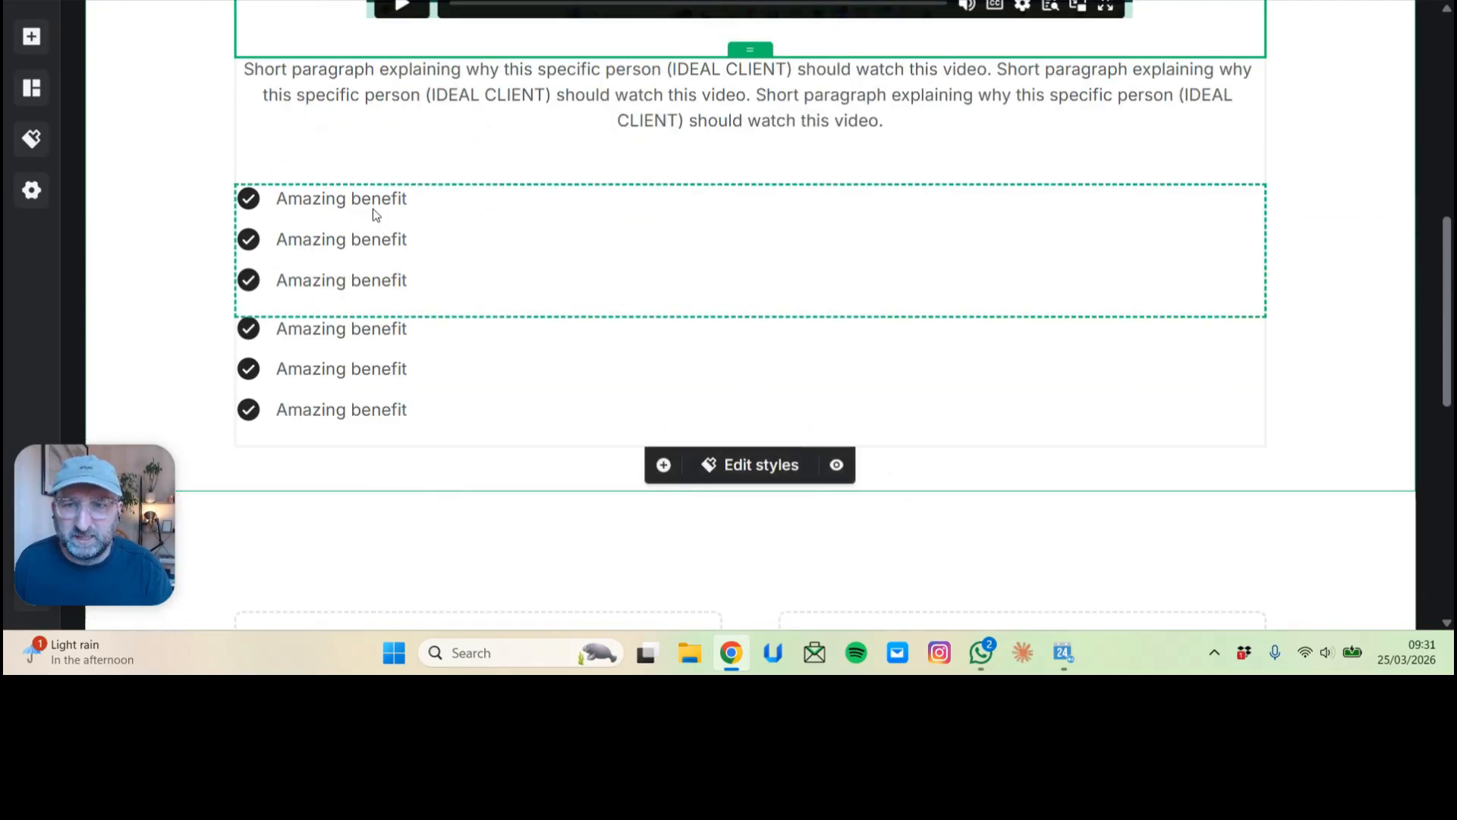
click(1143, 226)
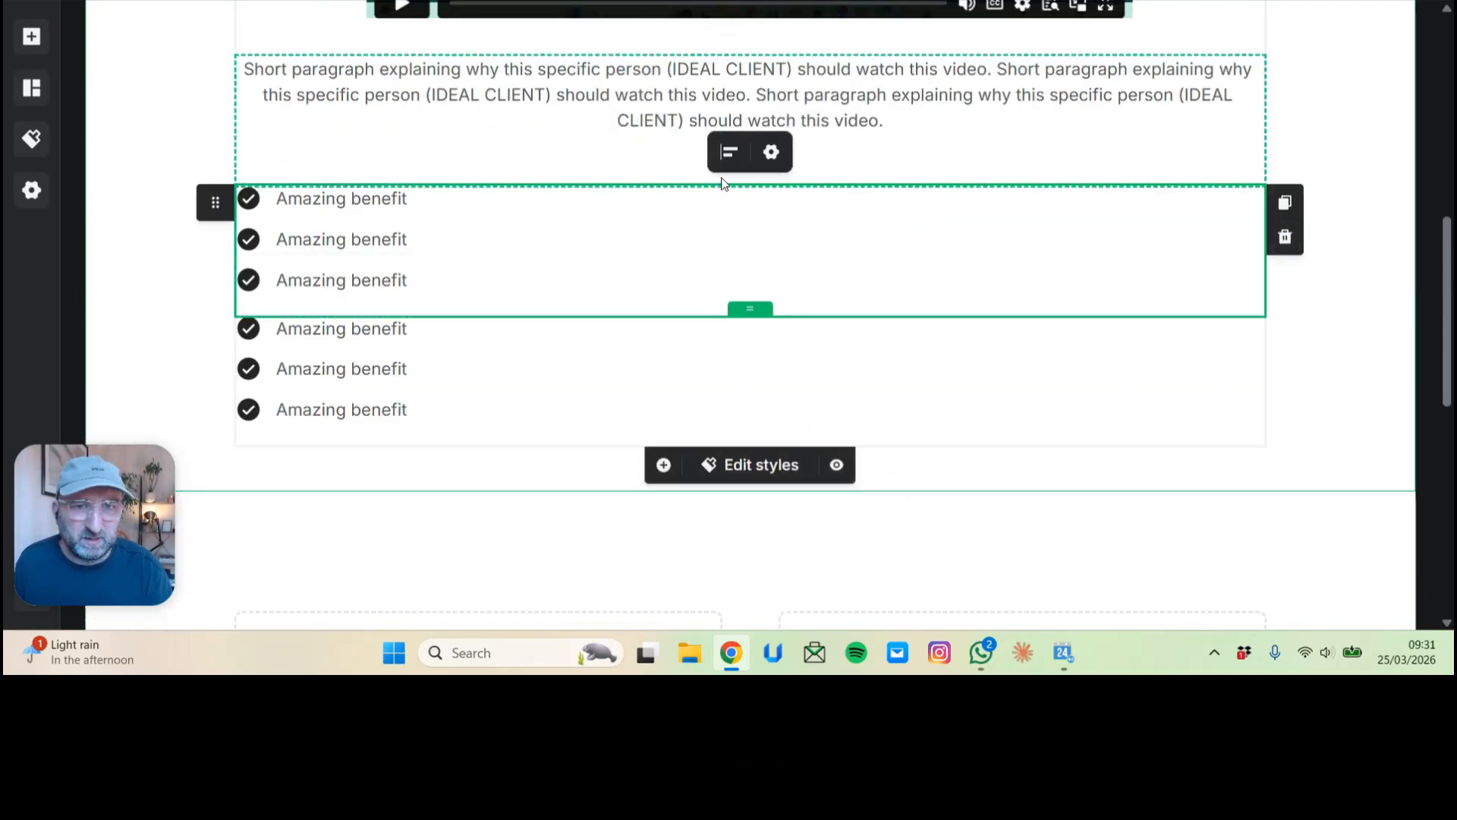
scroll(335, 185, down, 1)
drag(215, 107, 847, 384)
click(404, 112)
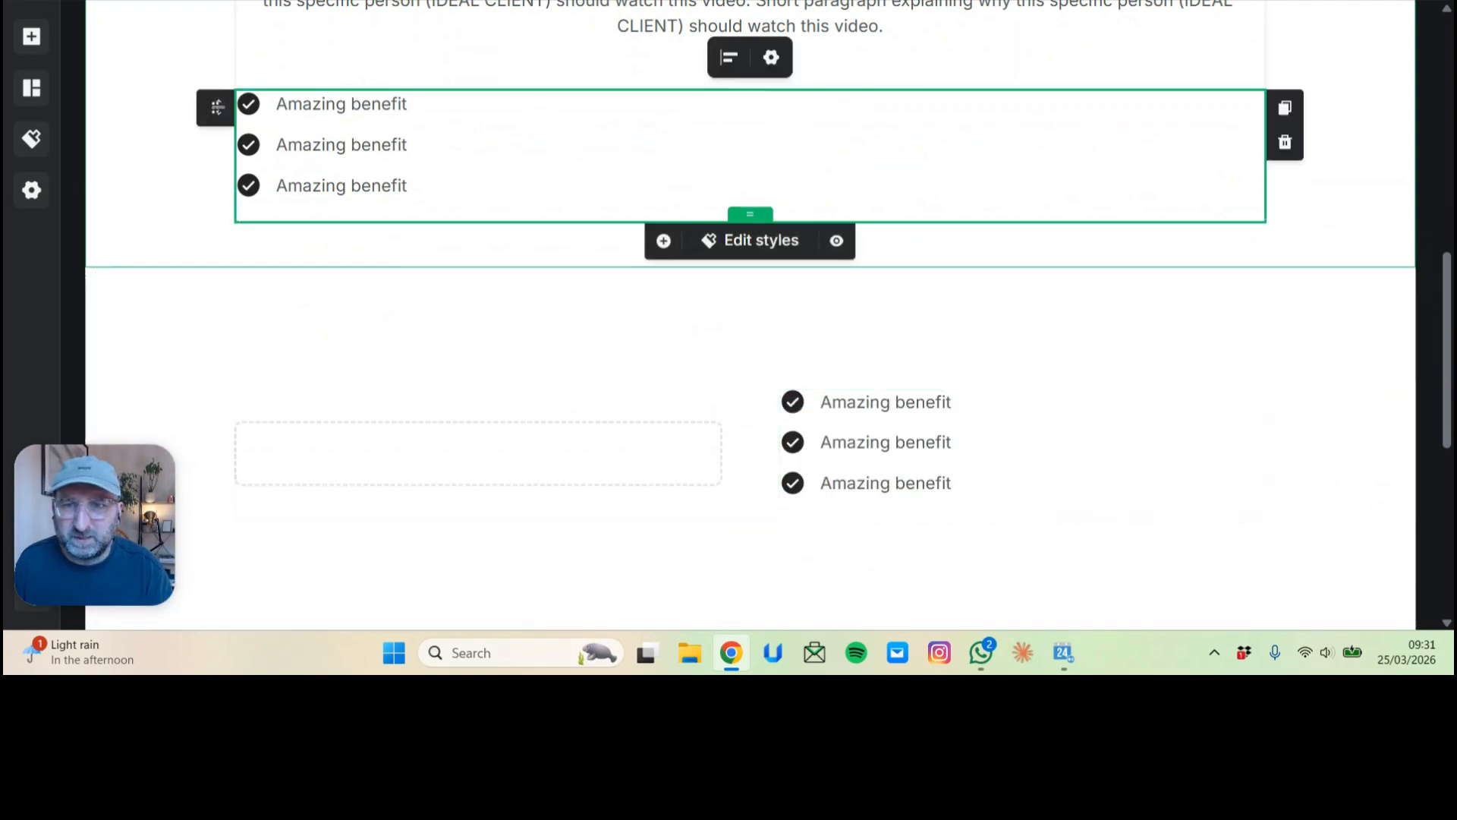
Move the remaining three-item benefit list into the empty first column and reduce the empty space above and below the two-column benefits.
drag(215, 107, 331, 281)
scroll(690, 277, up, 3)
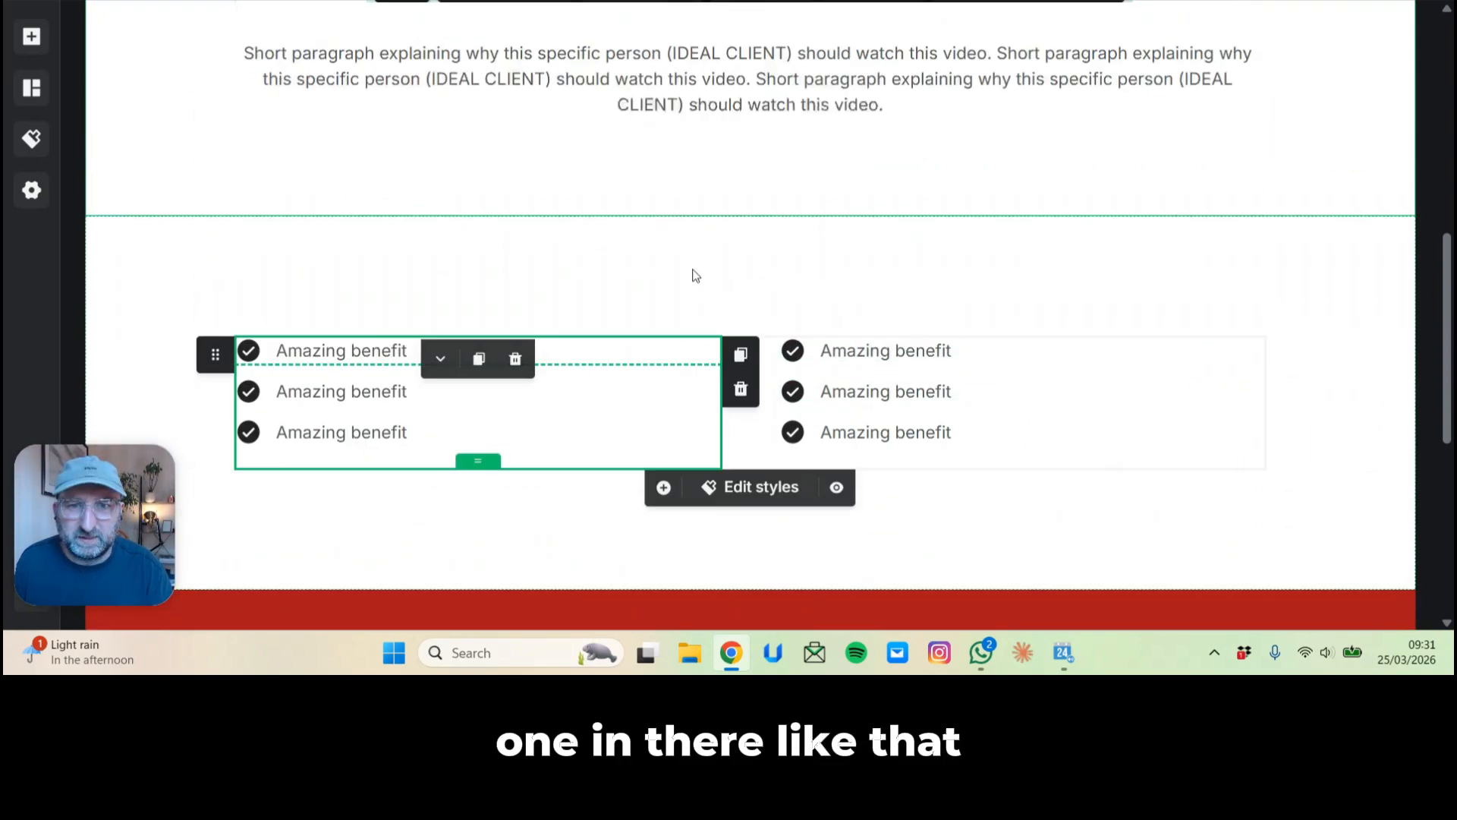
click(755, 337)
drag(754, 329, 759, 220)
scroll(1128, 367, down, 3)
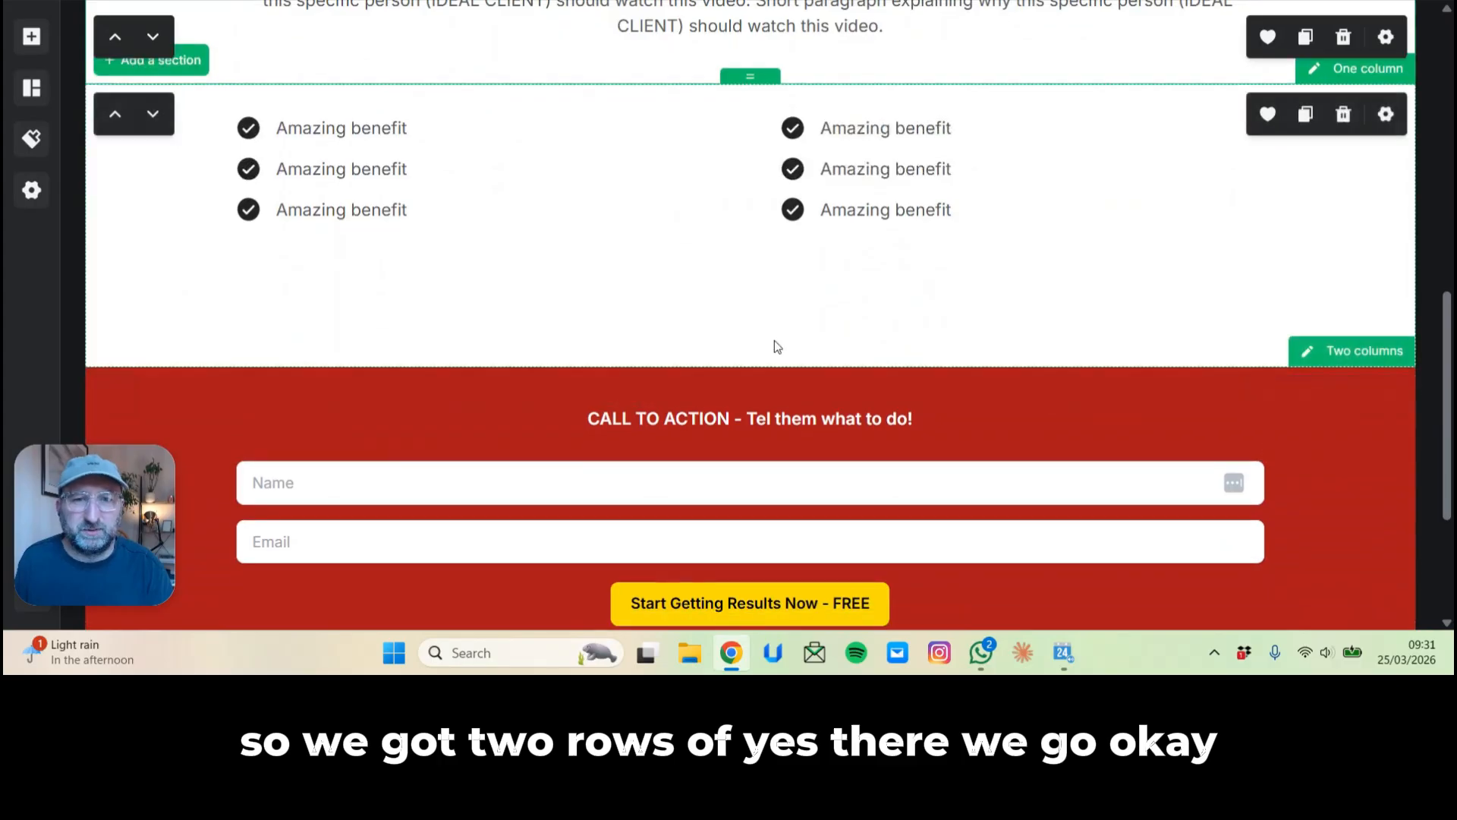
drag(751, 363, 742, 280)
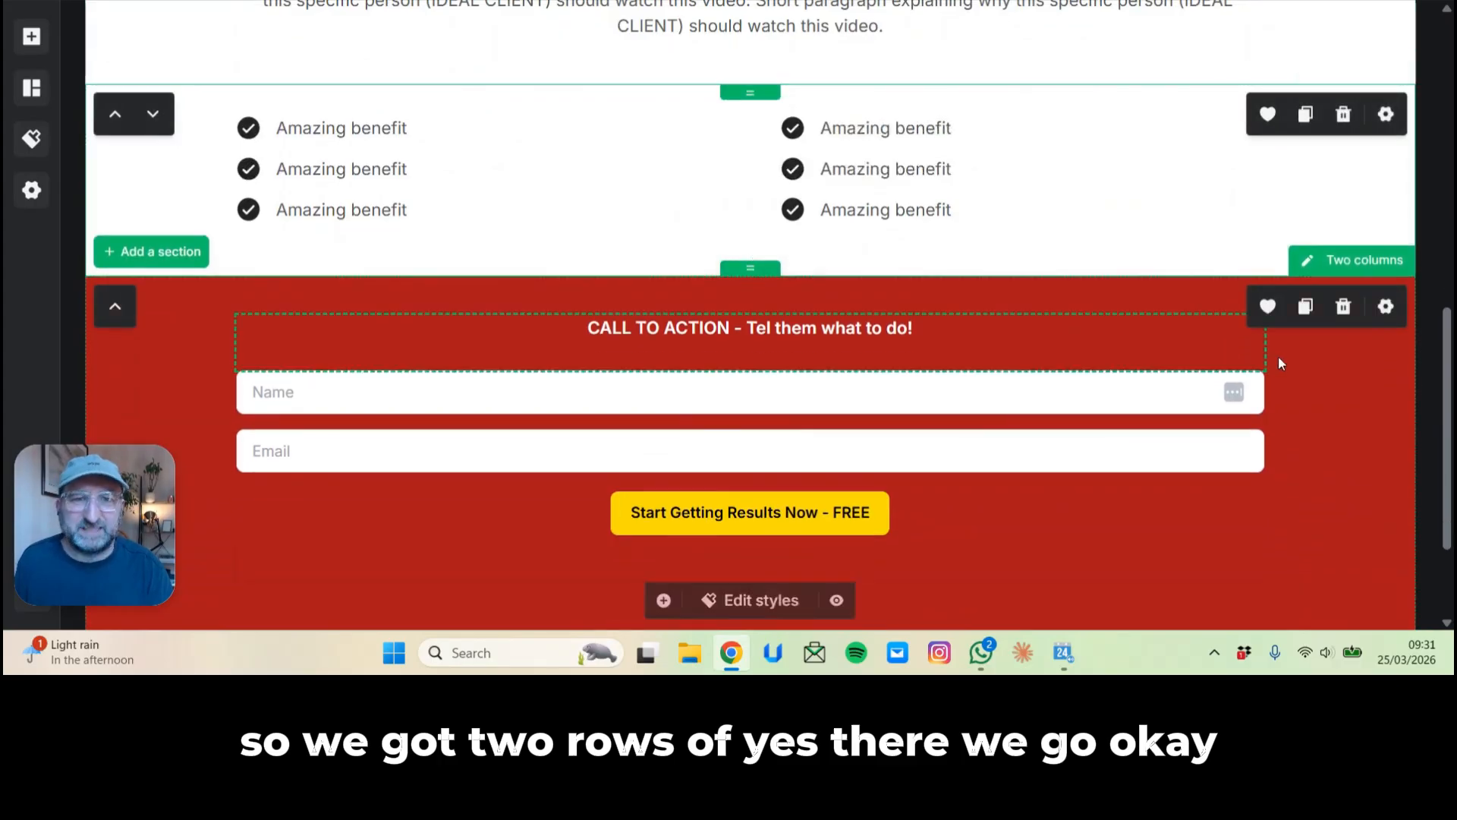
Preview the page and examine its header, video, short paragraph, two-column benefits and call-to-action form.
scroll(1341, 404, down, 1)
scroll(1344, 404, up, 5)
scroll(954, 439, down, 3)
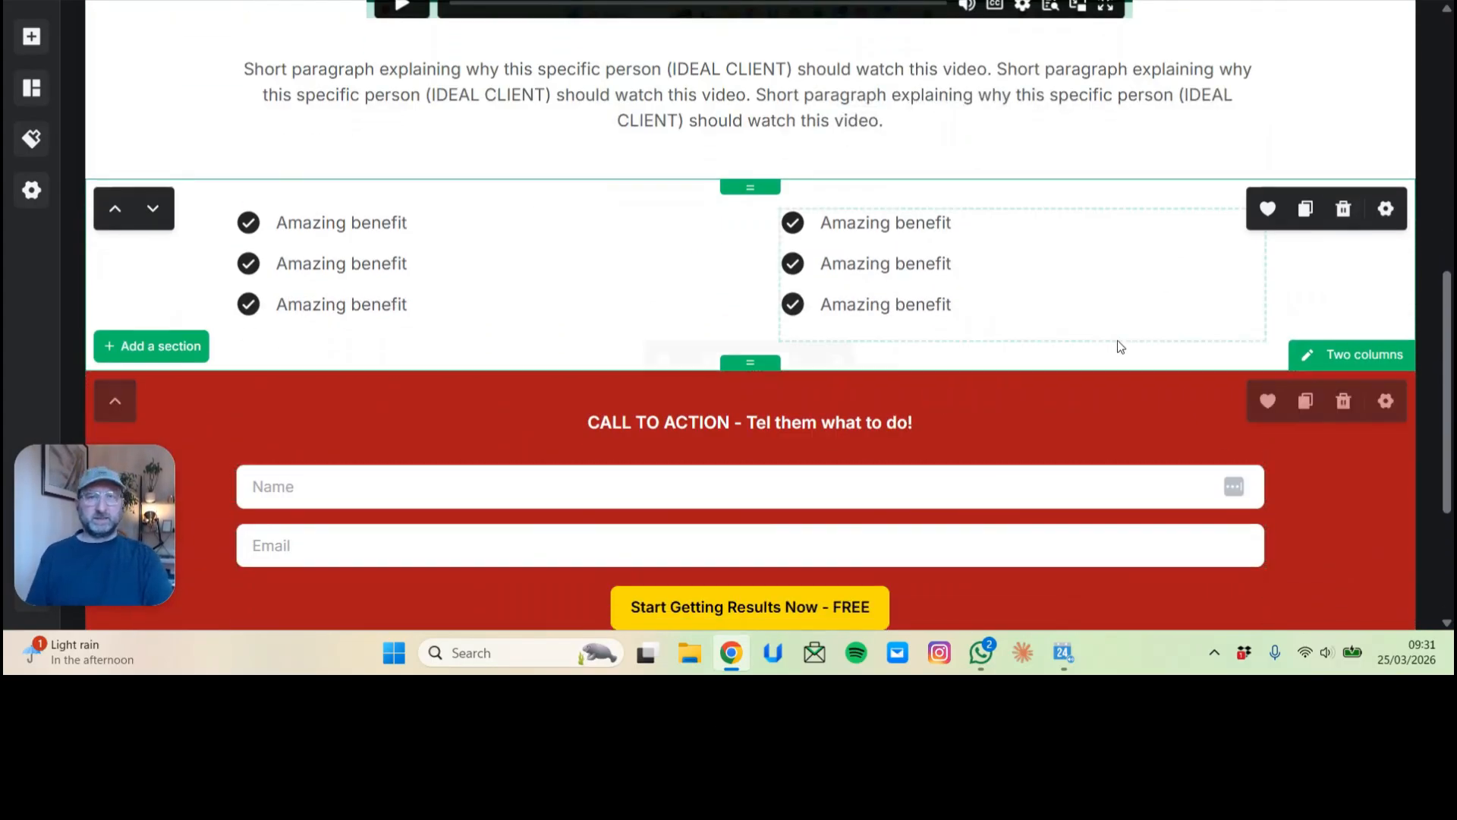
scroll(1117, 345, up, 8)
click(1263, 1)
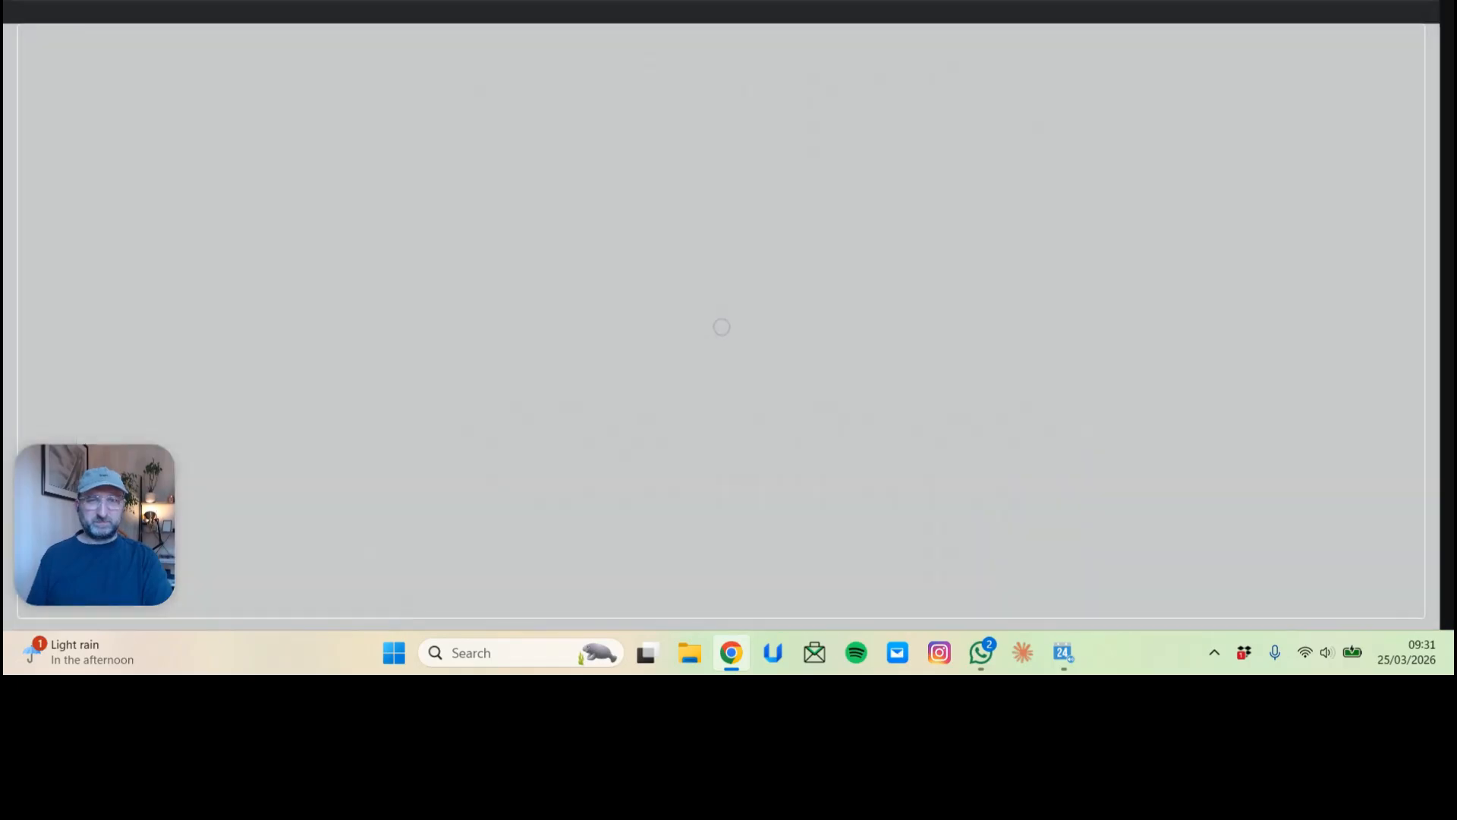
scroll(1266, 184, down, 2)
scroll(1267, 182, down, 10)
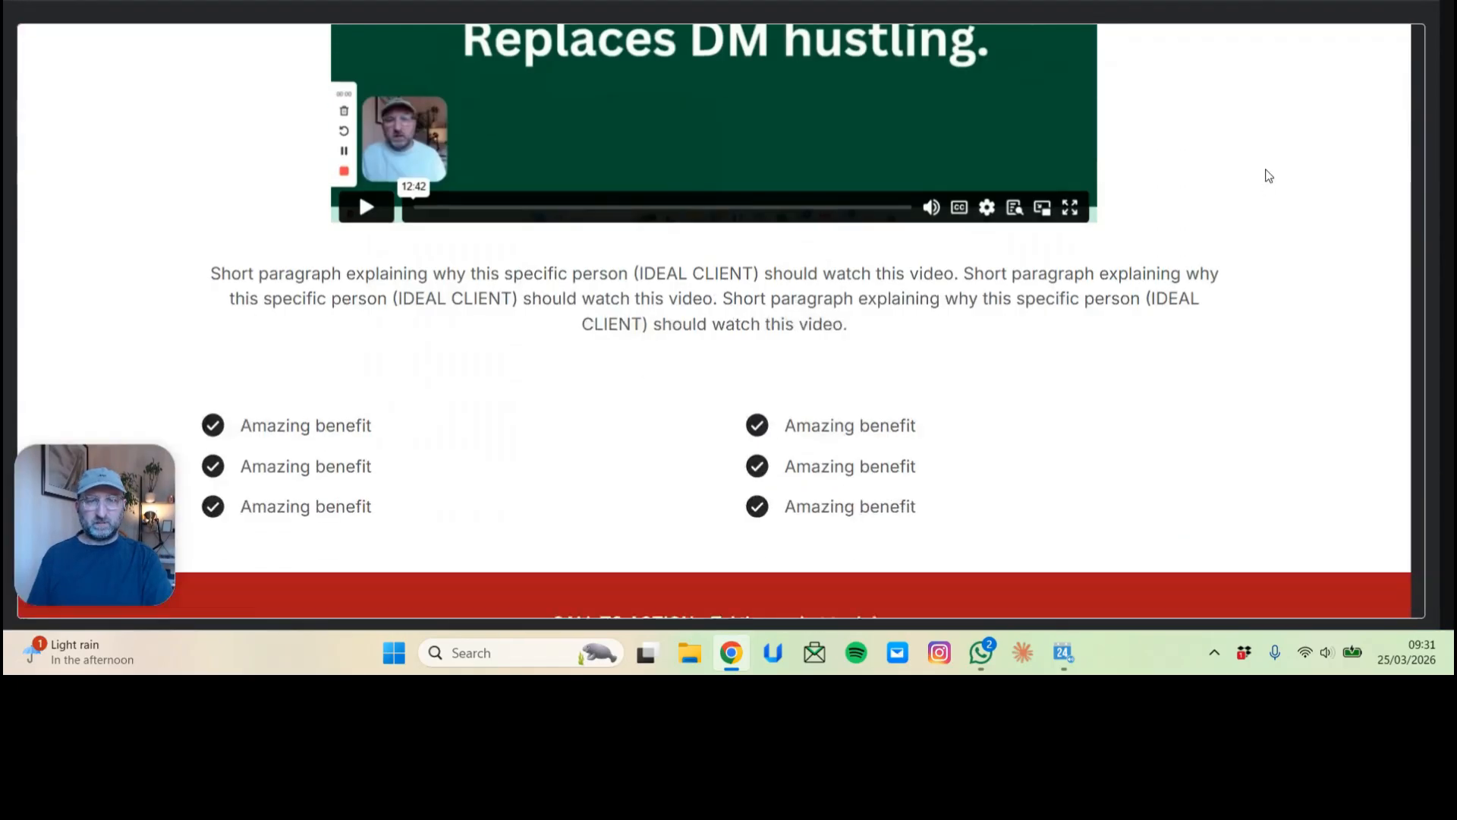
scroll(1271, 176, up, 3)
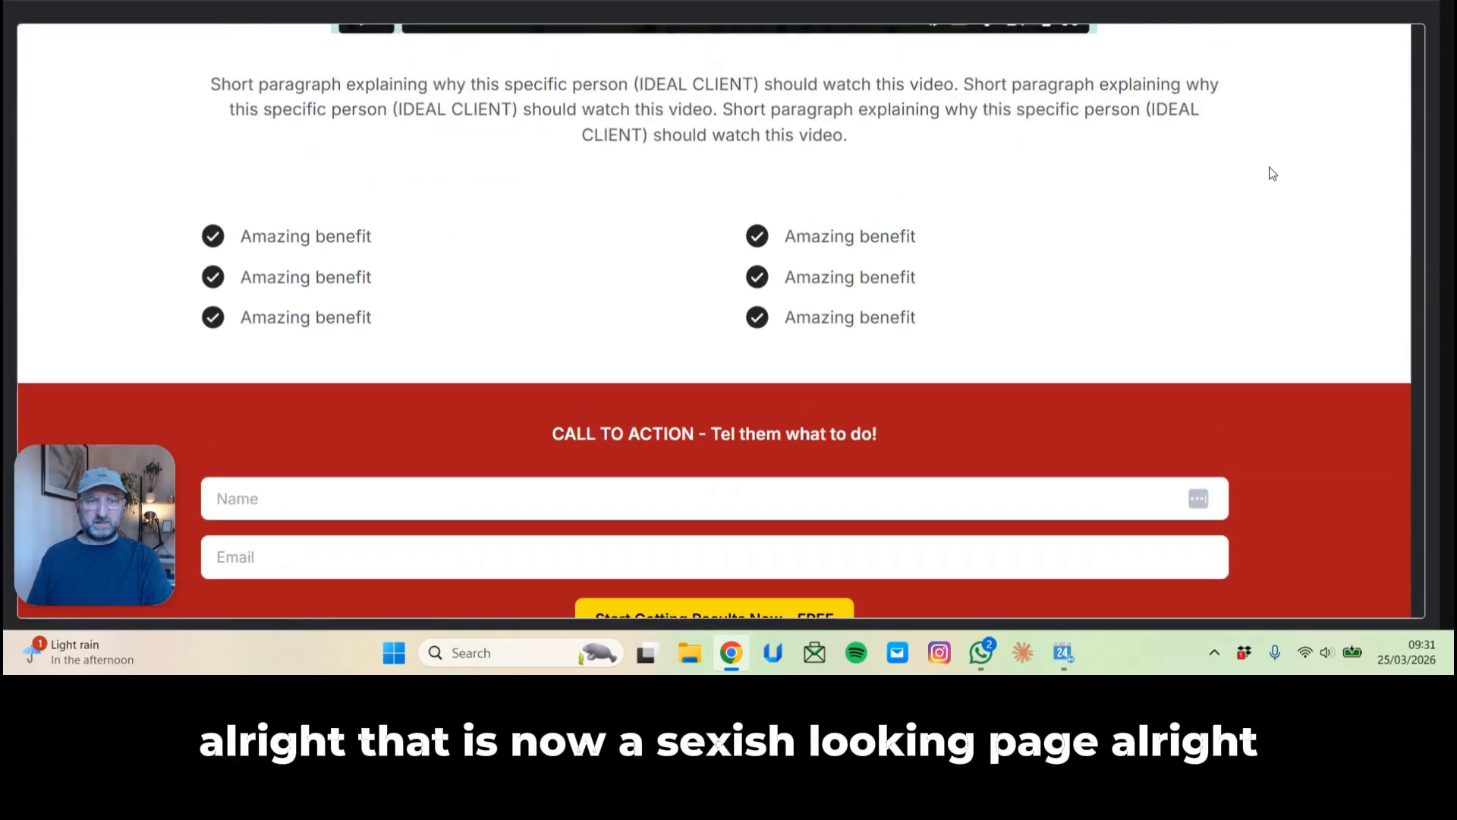
scroll(1272, 171, up, 8)
scroll(1272, 164, down, 6)
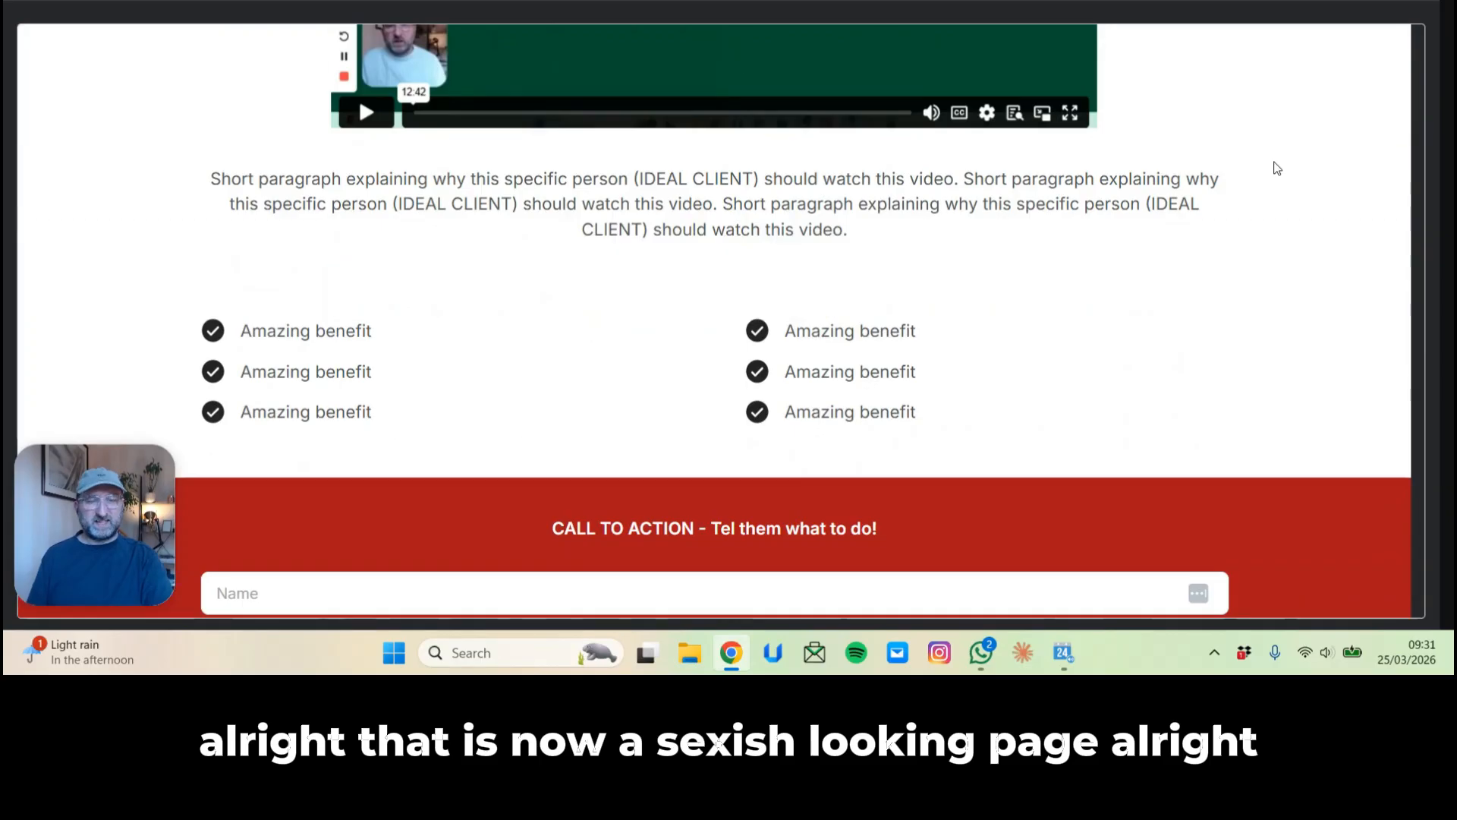
scroll(1276, 165, up, 6)
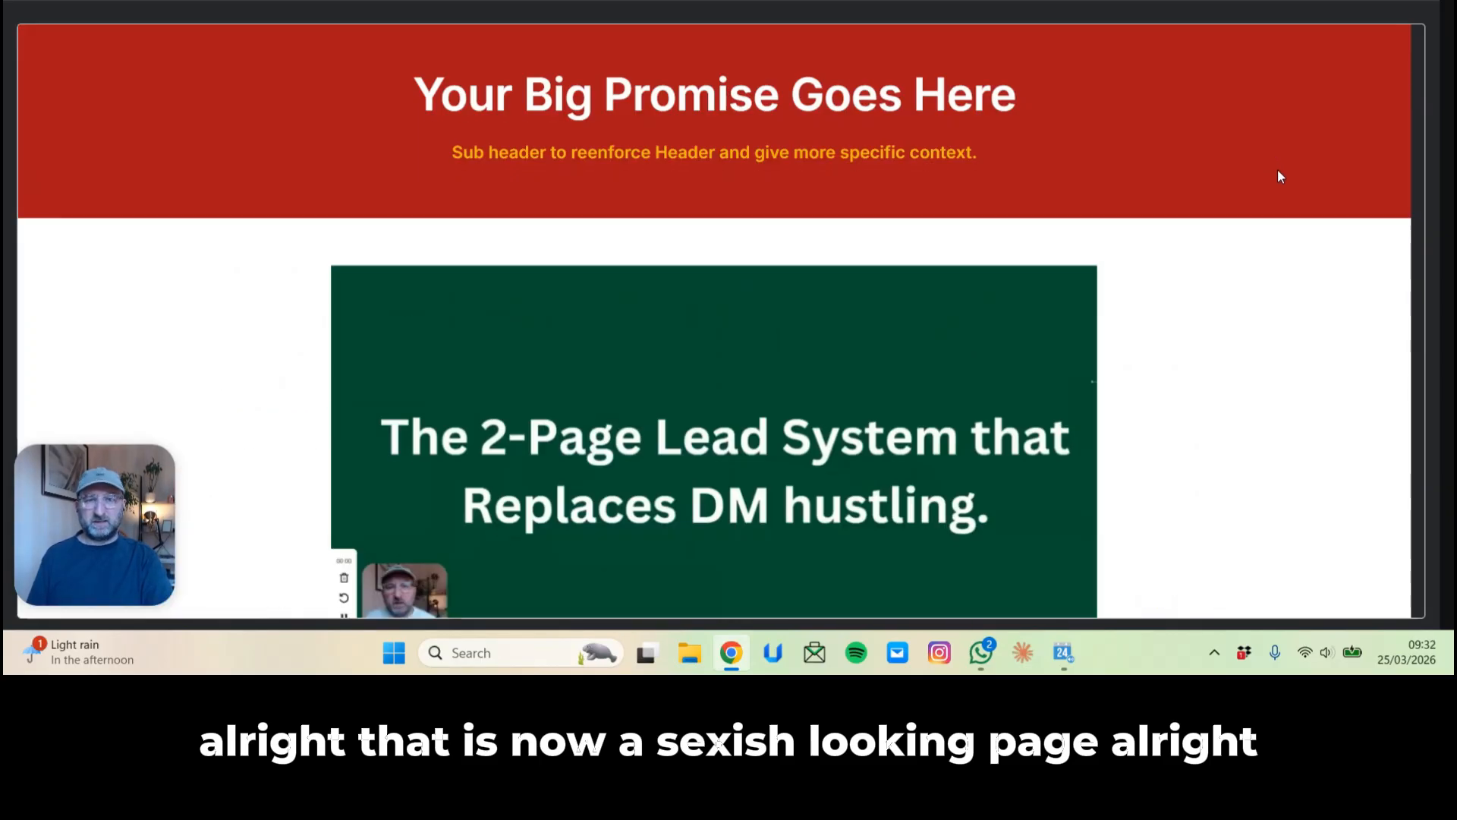
scroll(1278, 170, down, 9)
scroll(1281, 168, up, 6)
scroll(1283, 164, up, 3)
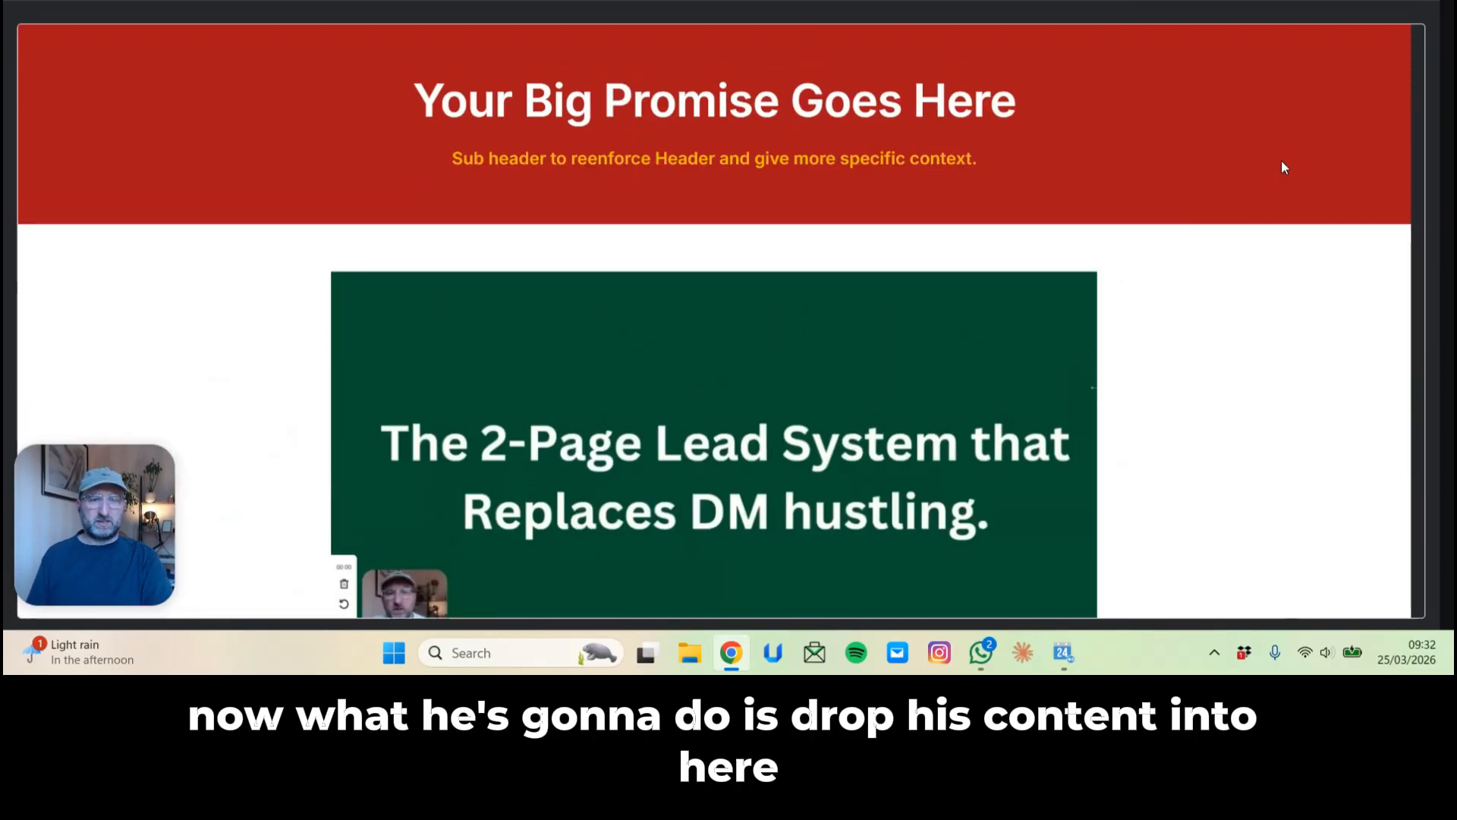
scroll(1283, 164, down, 7)
scroll(1278, 172, up, 7)
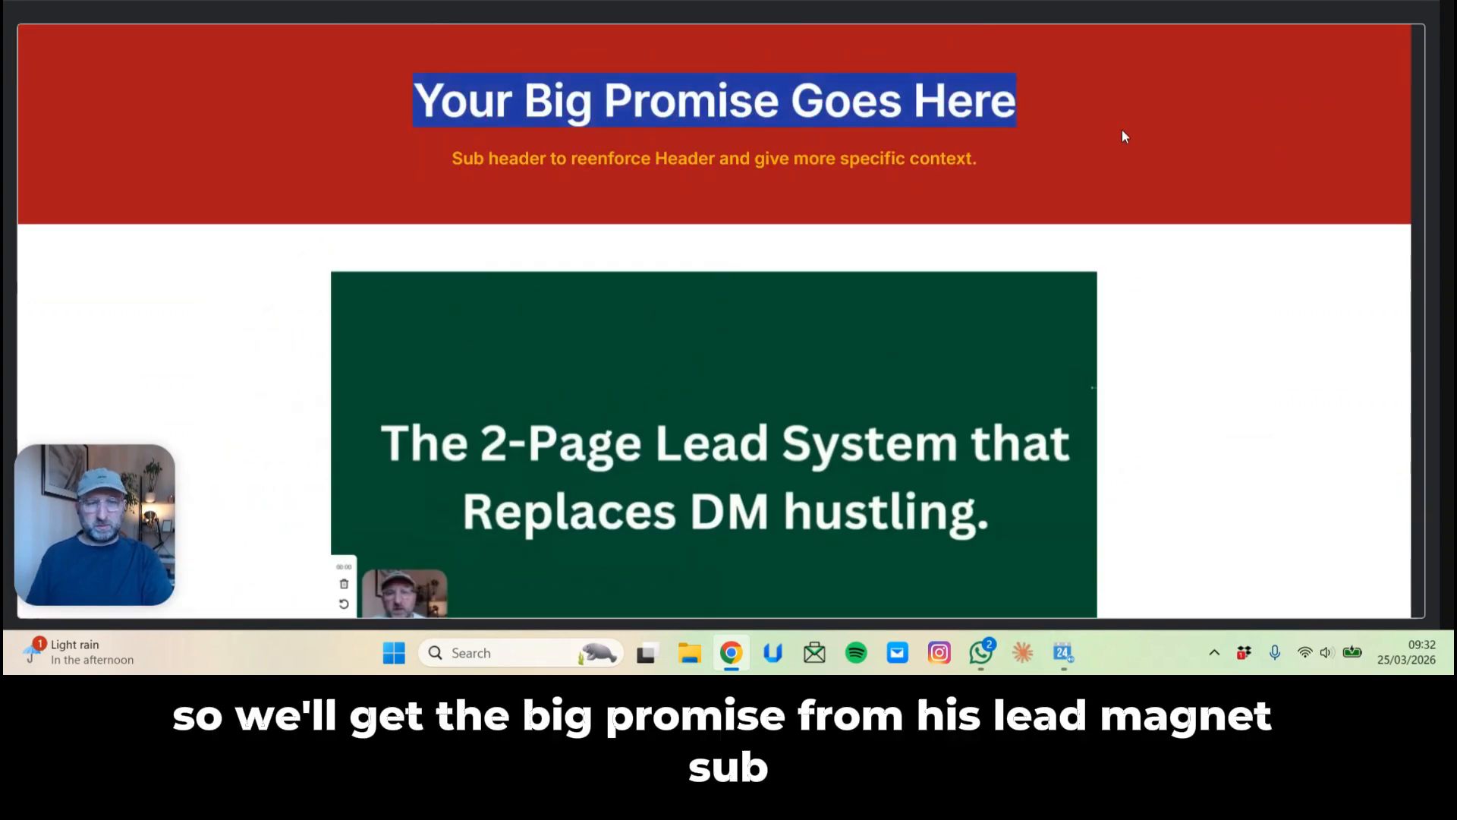
scroll(1227, 286, down, 2)
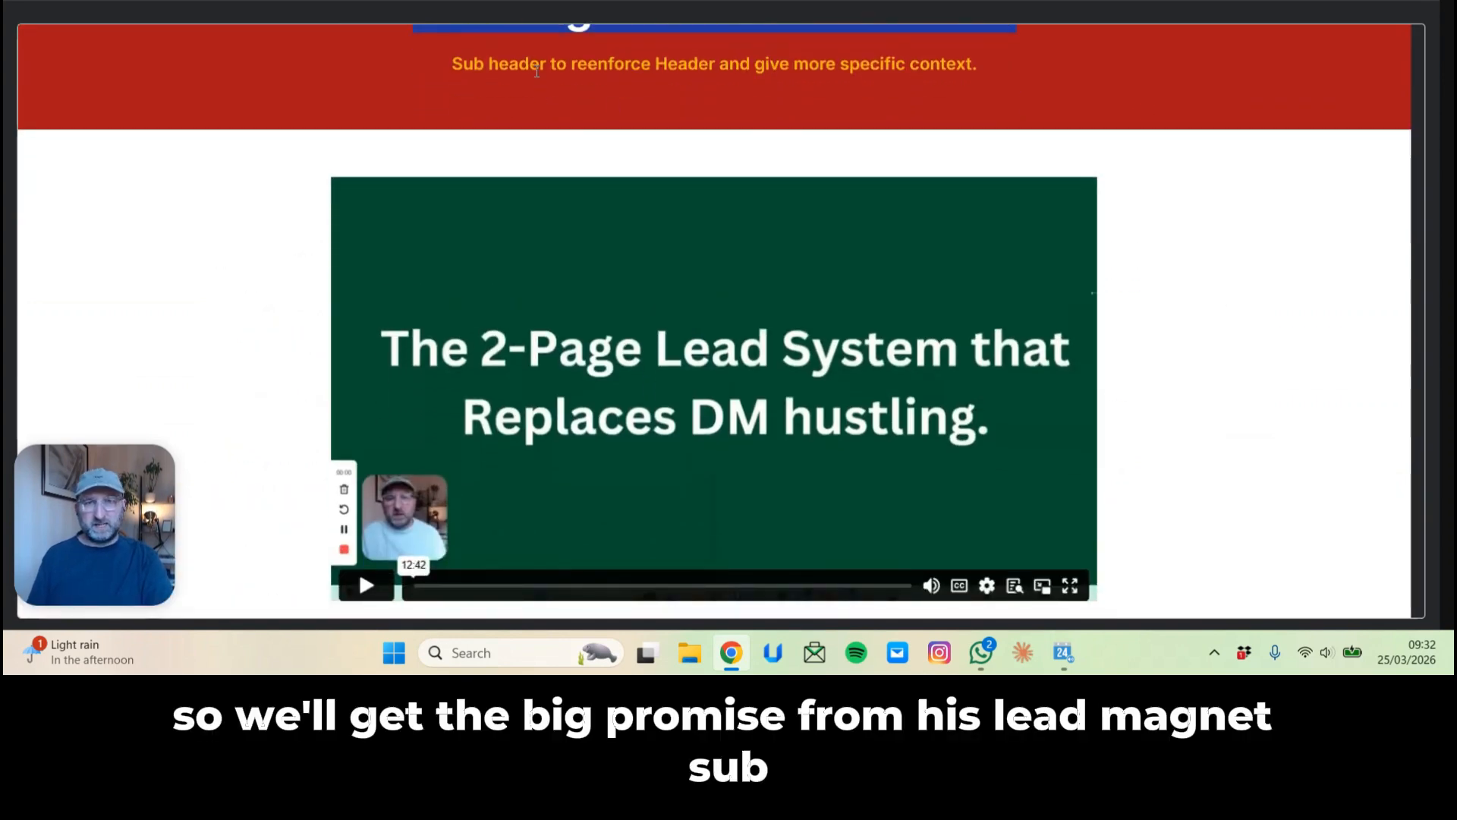